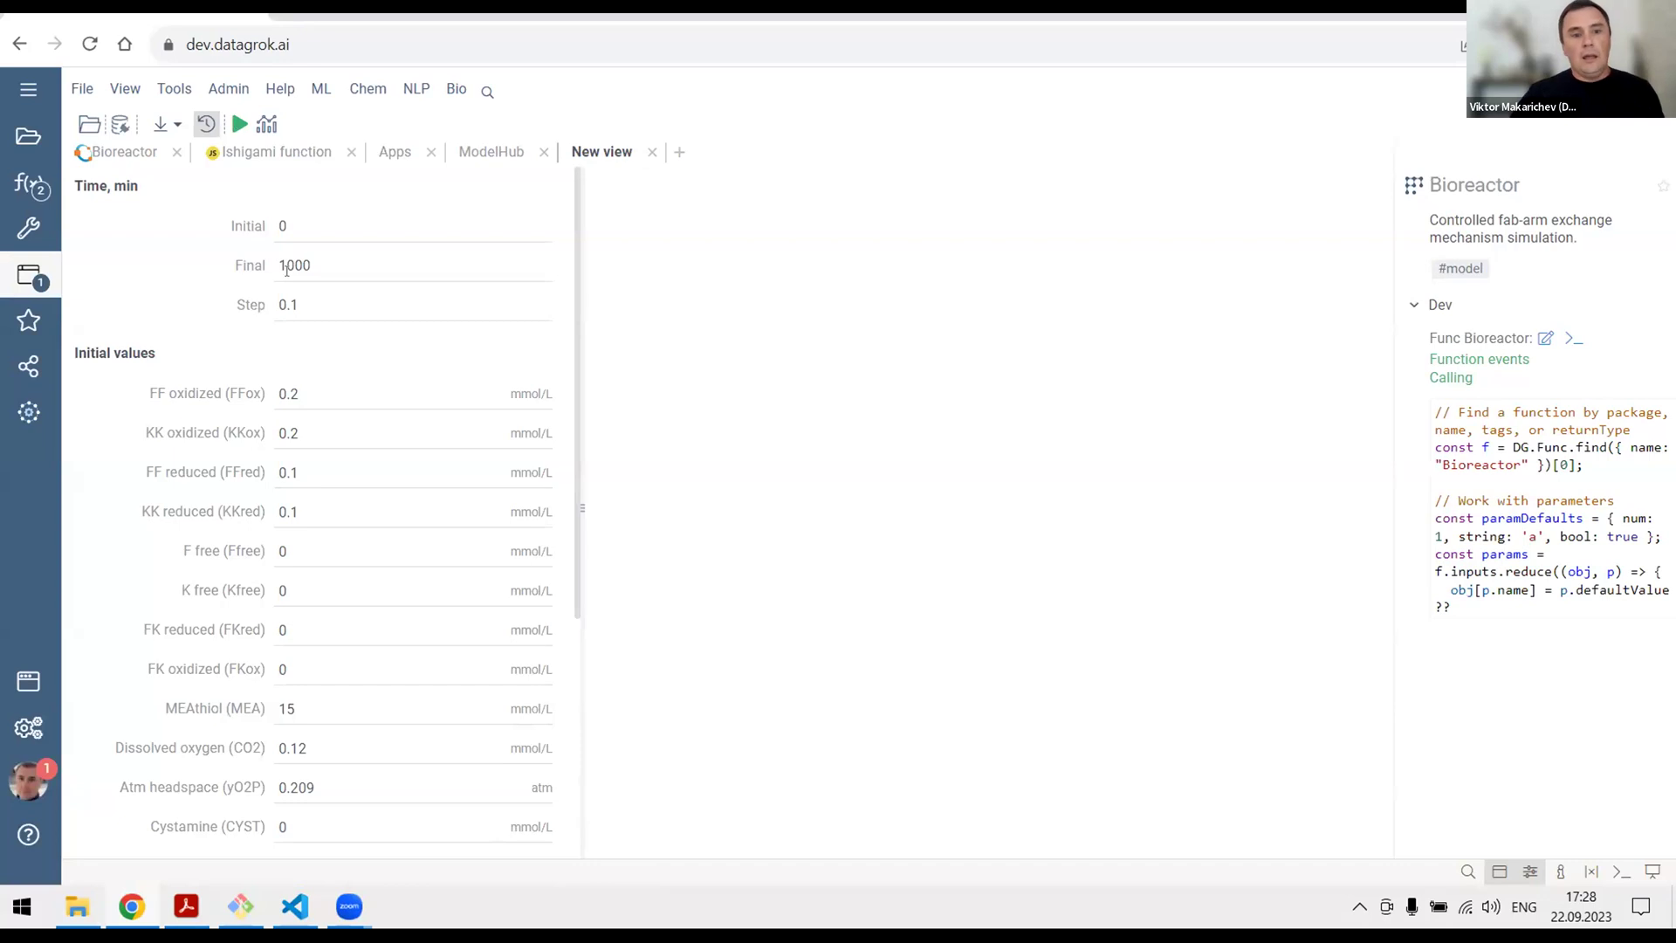
# Run the Bioreactor simulation with its default time, initial values and parameters, and inspect the solution chart.
pyautogui.click(336, 218)
pyautogui.click(332, 261)
pyautogui.click(322, 390)
pyautogui.click(321, 429)
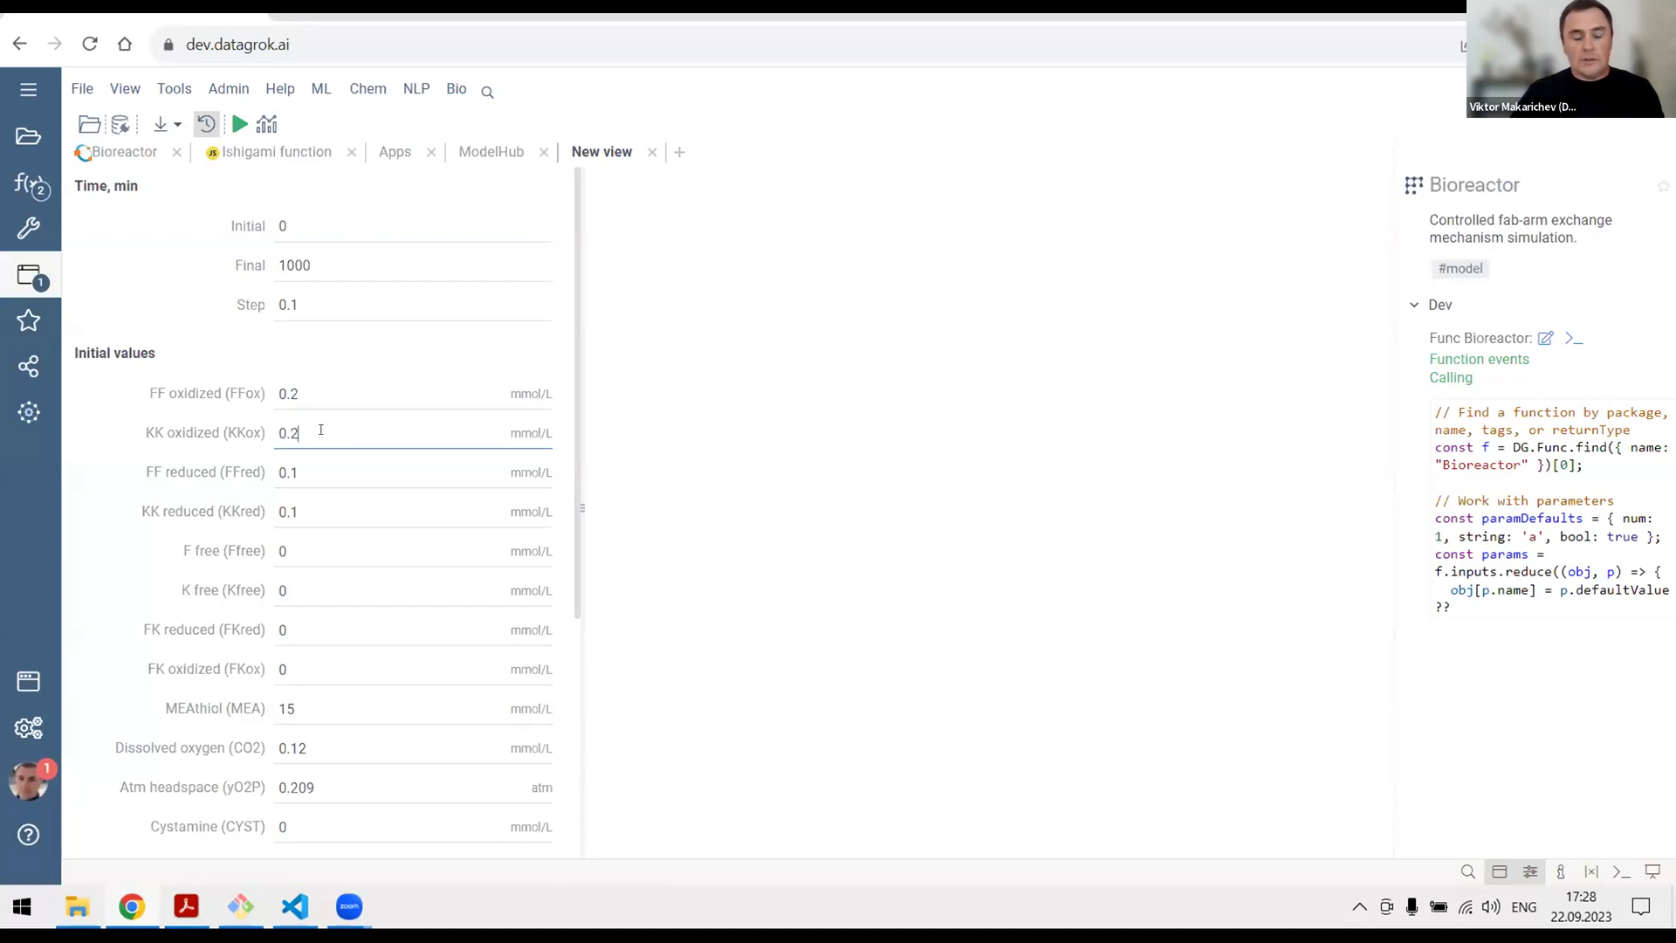
pyautogui.scroll(-4, 320, 429)
pyautogui.click(357, 582)
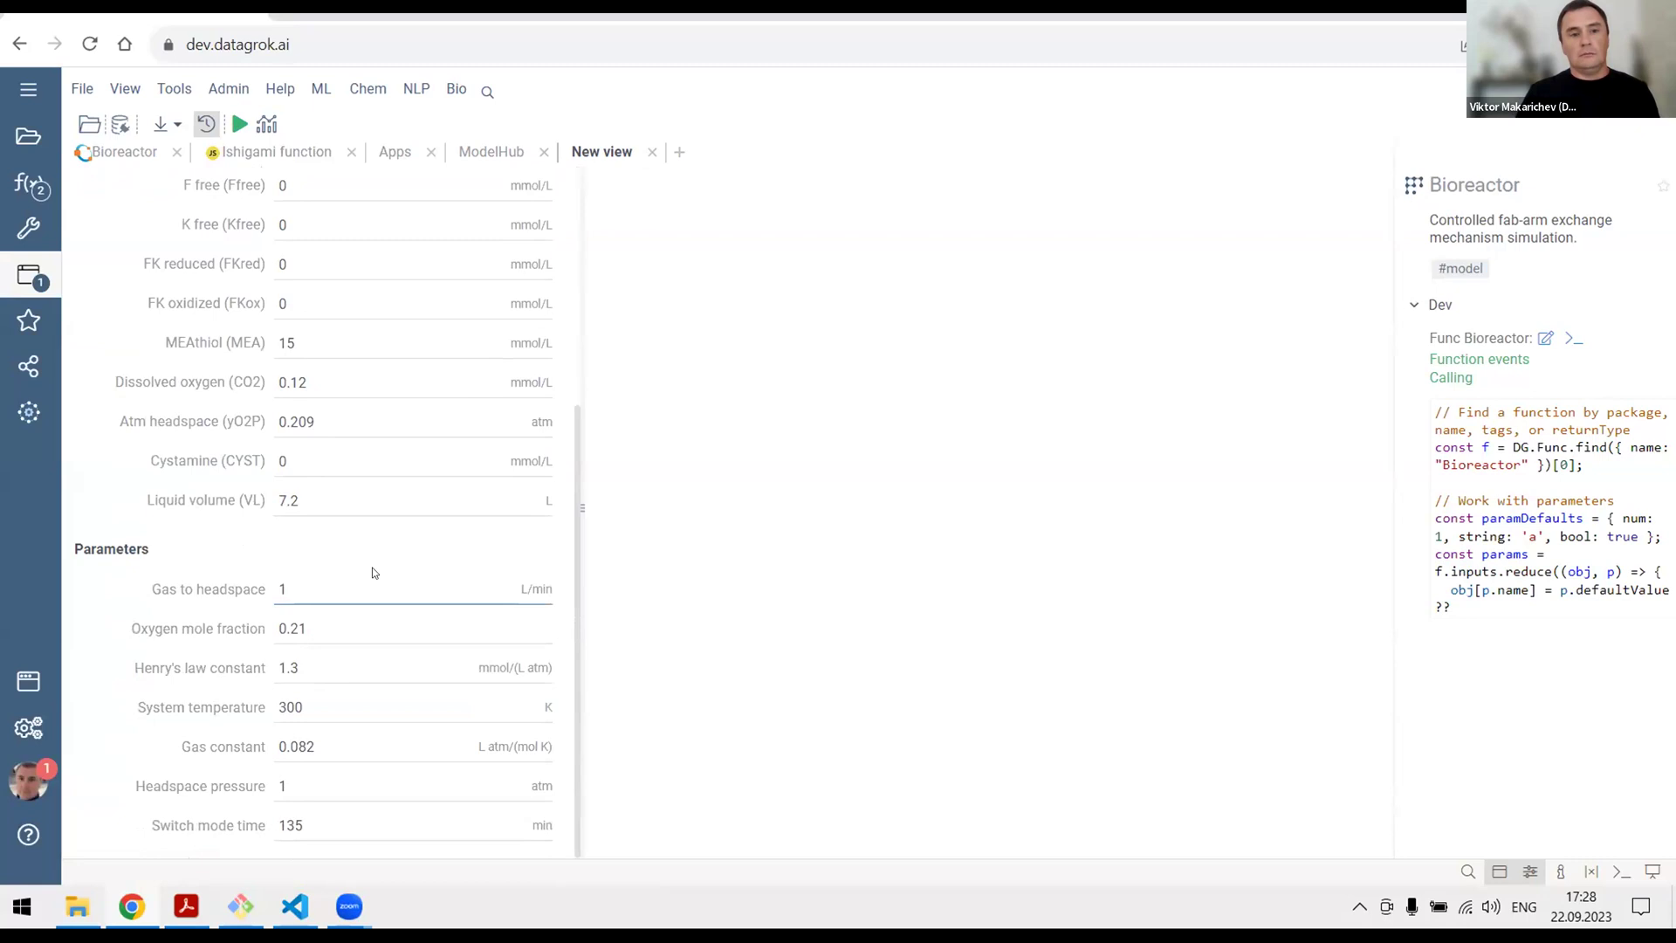
pyautogui.scroll(5, 374, 572)
pyautogui.click(239, 124)
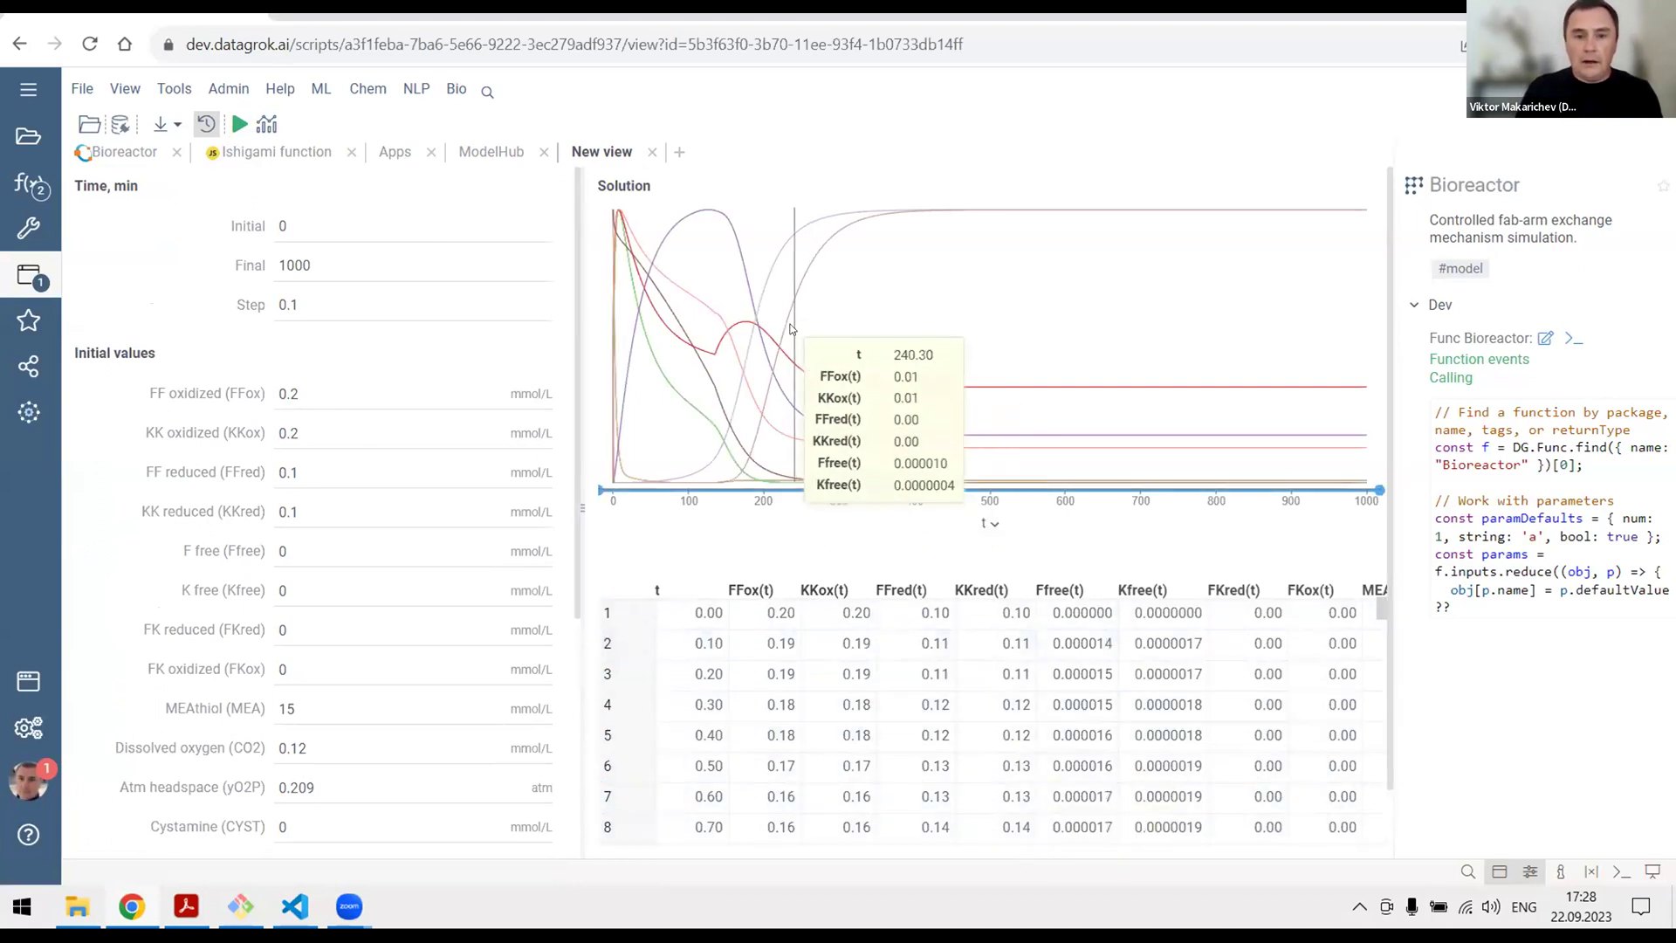
pyautogui.moveTo(766, 333)
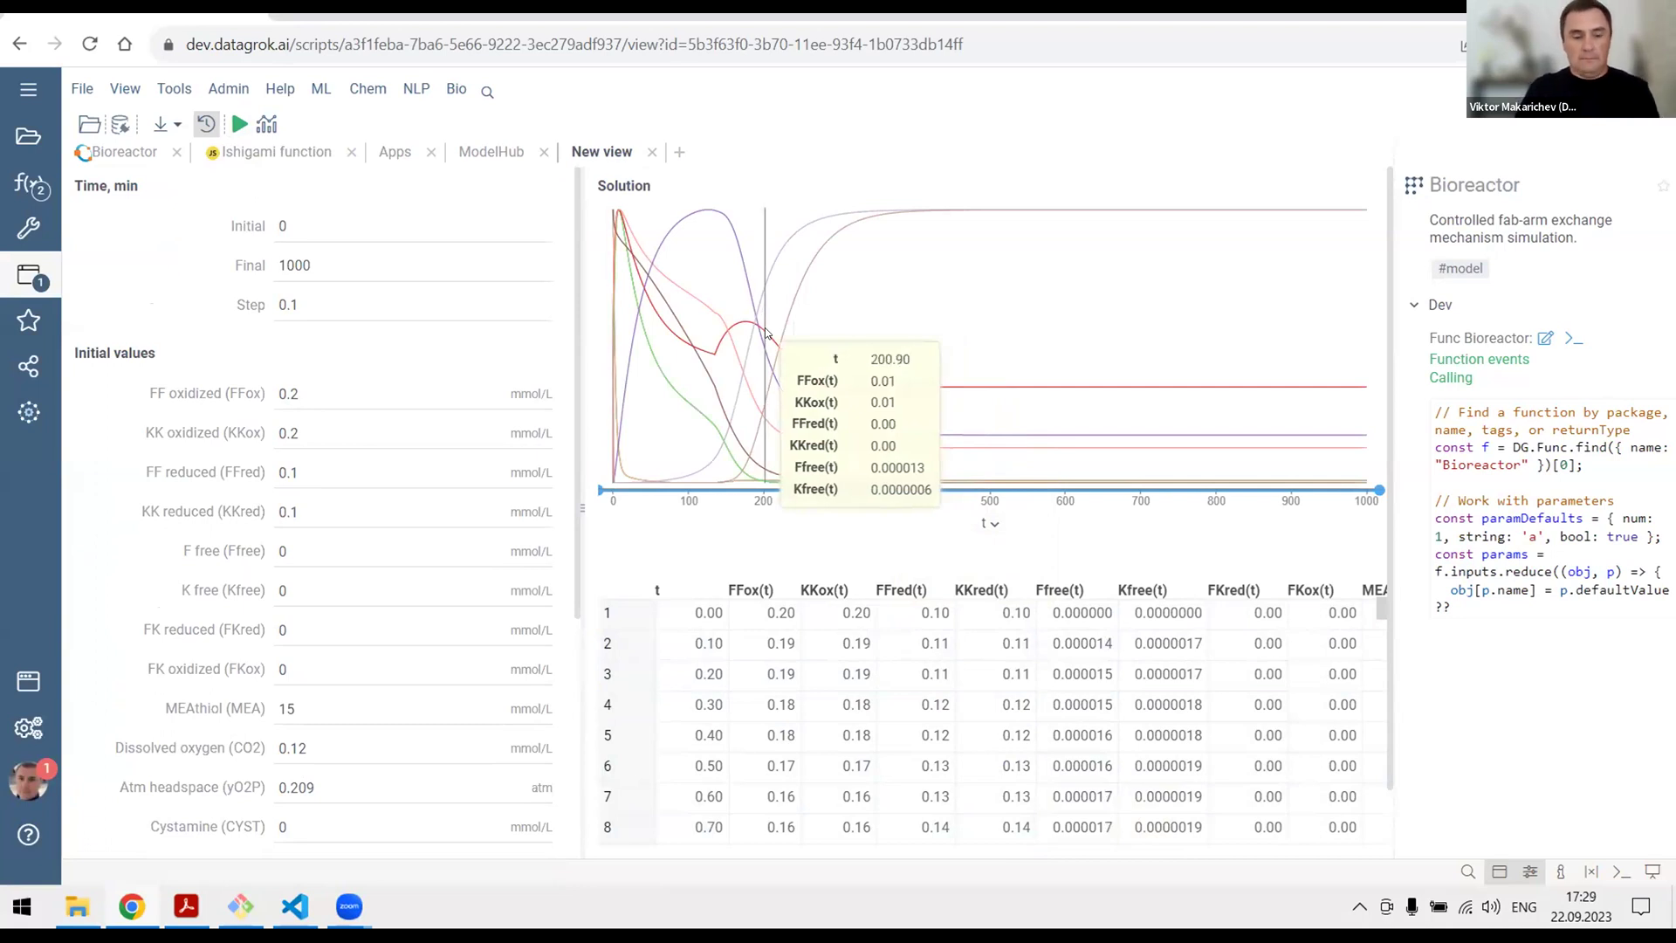
# Set the initial values FF oxidized to 0.26, KK oxidized to 0.22 and FF reduced to 0.91 mmol/L.
pyautogui.click(295, 391)
pyautogui.write('6')
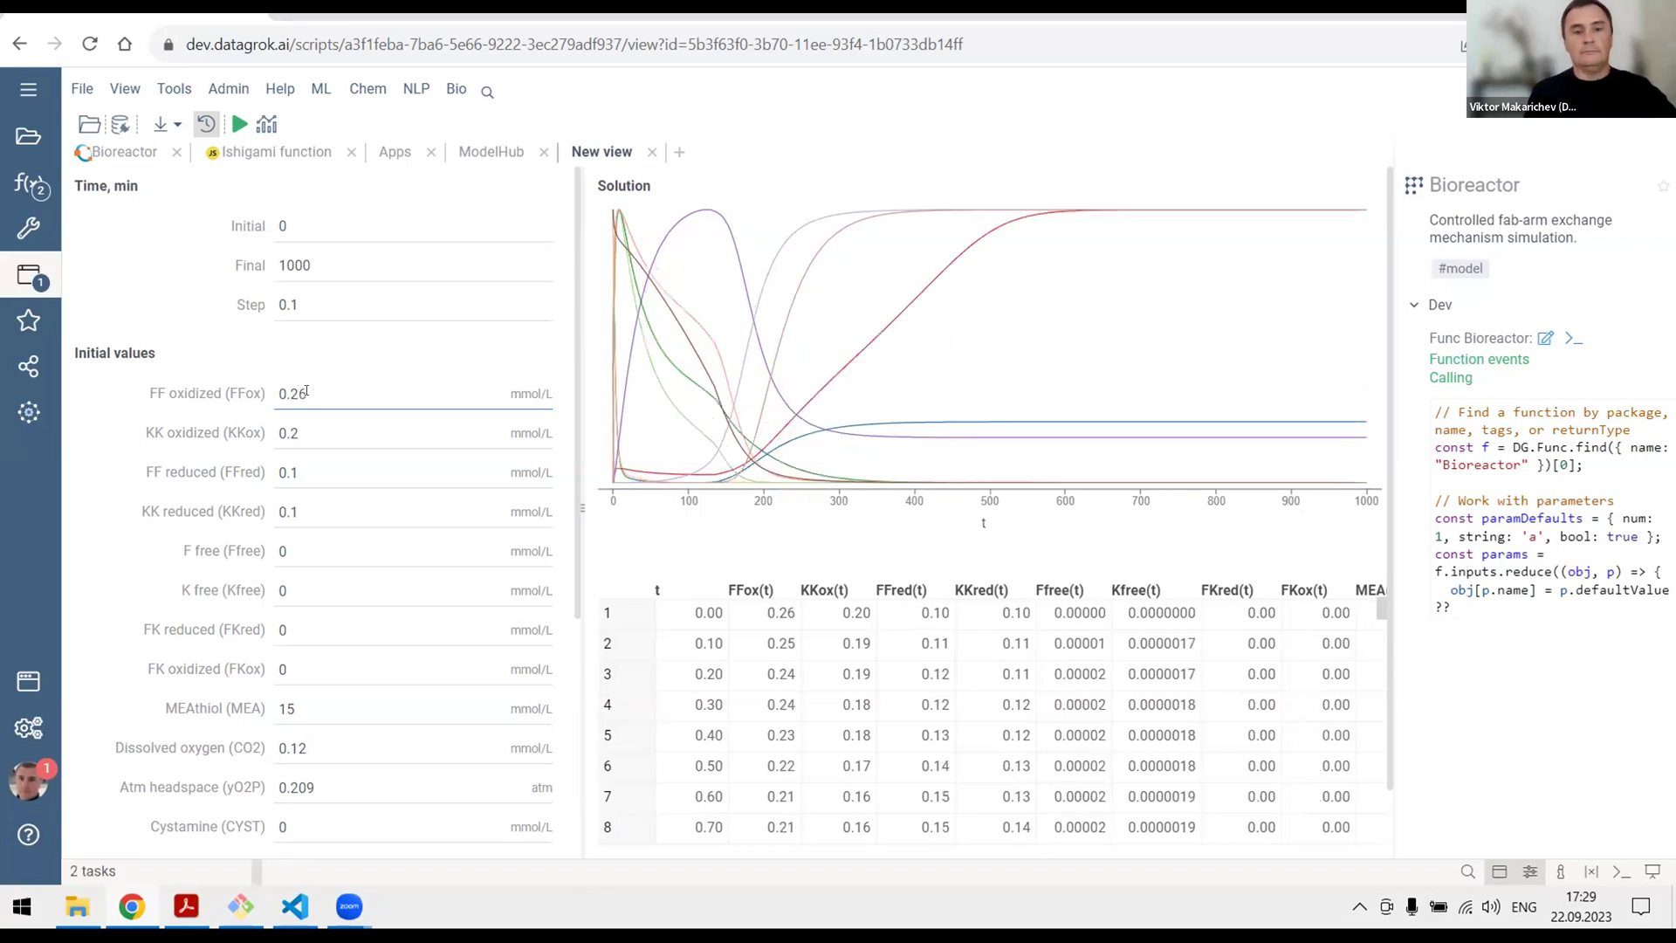
pyautogui.click(290, 432)
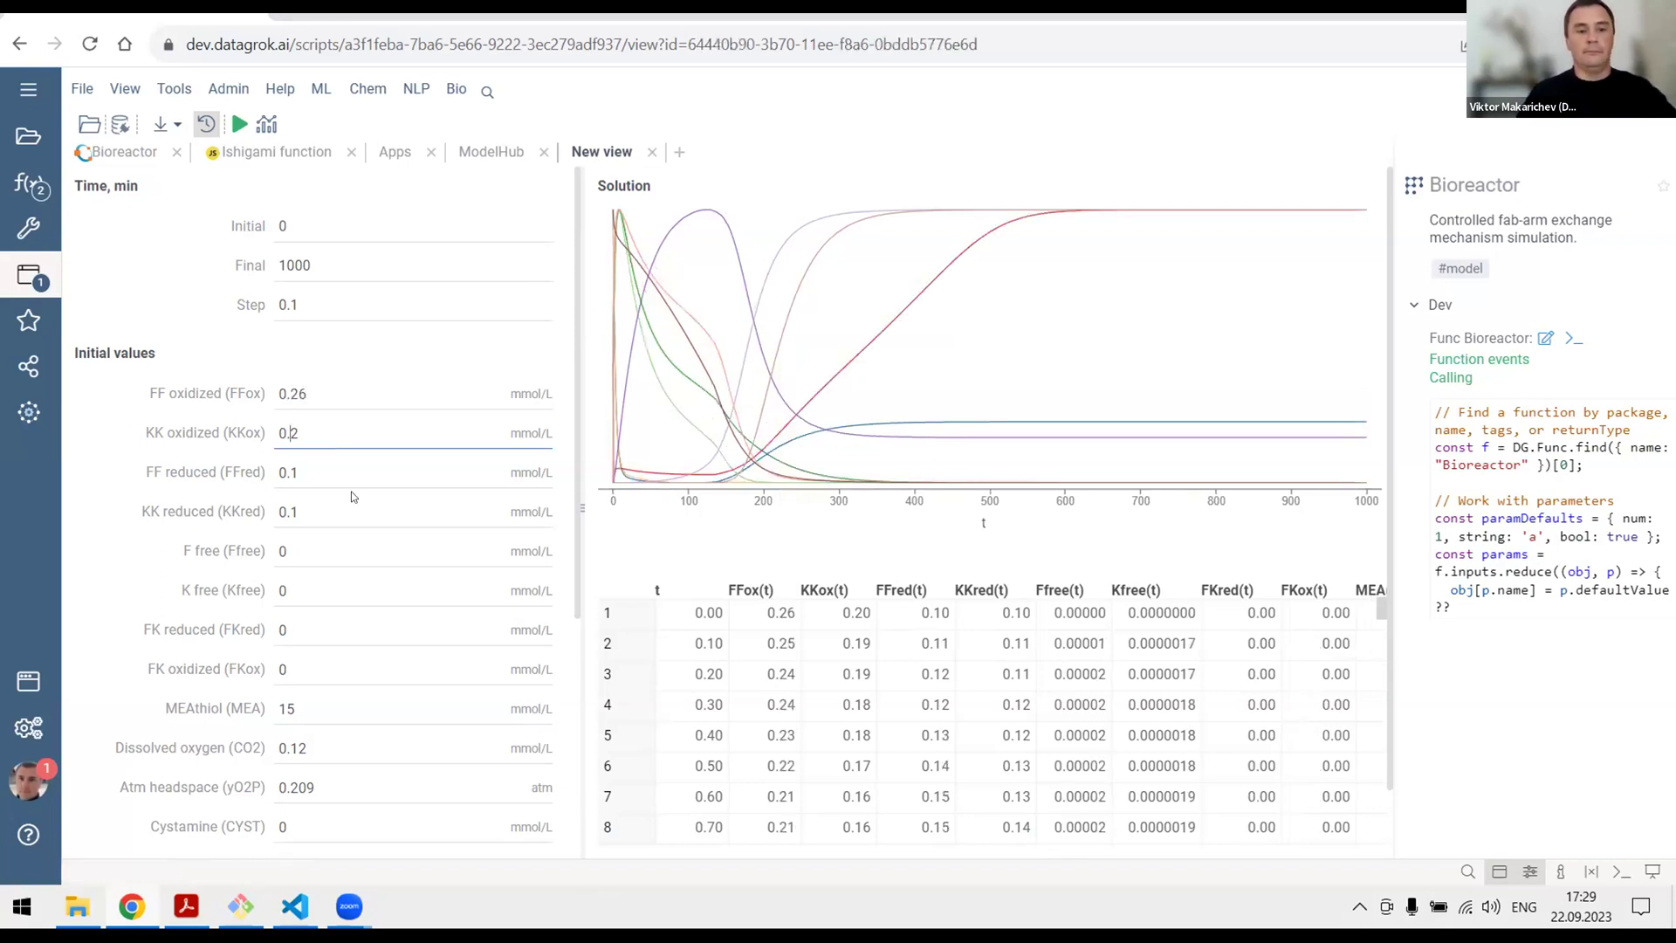
pyautogui.write('2')
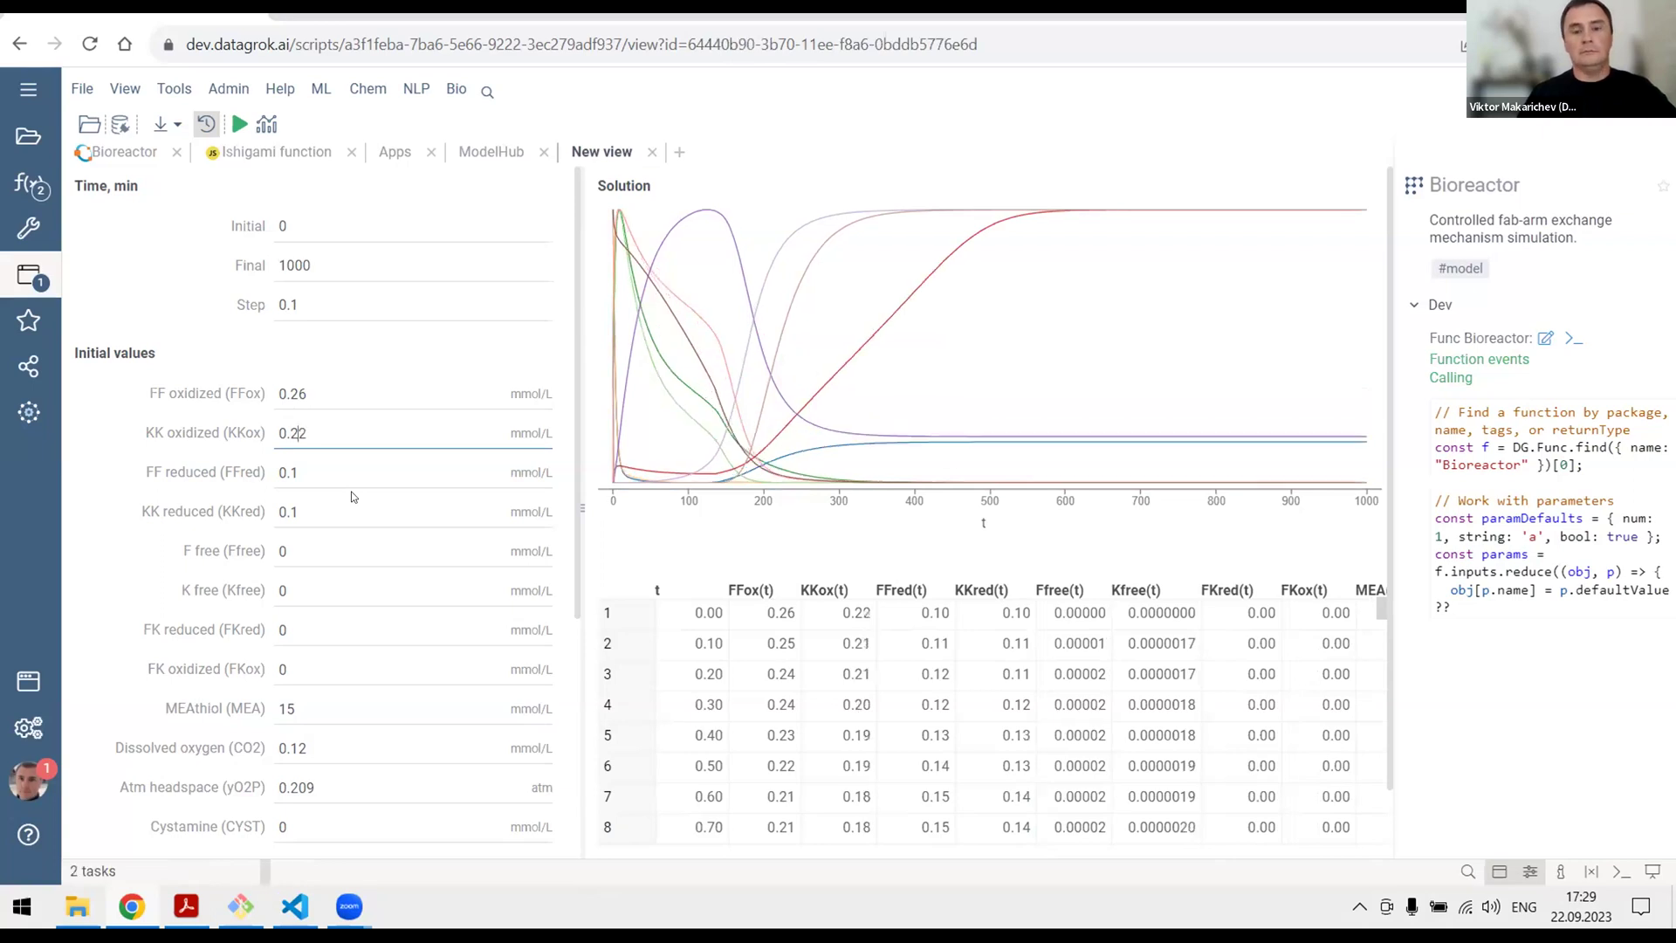
pyautogui.click(287, 472)
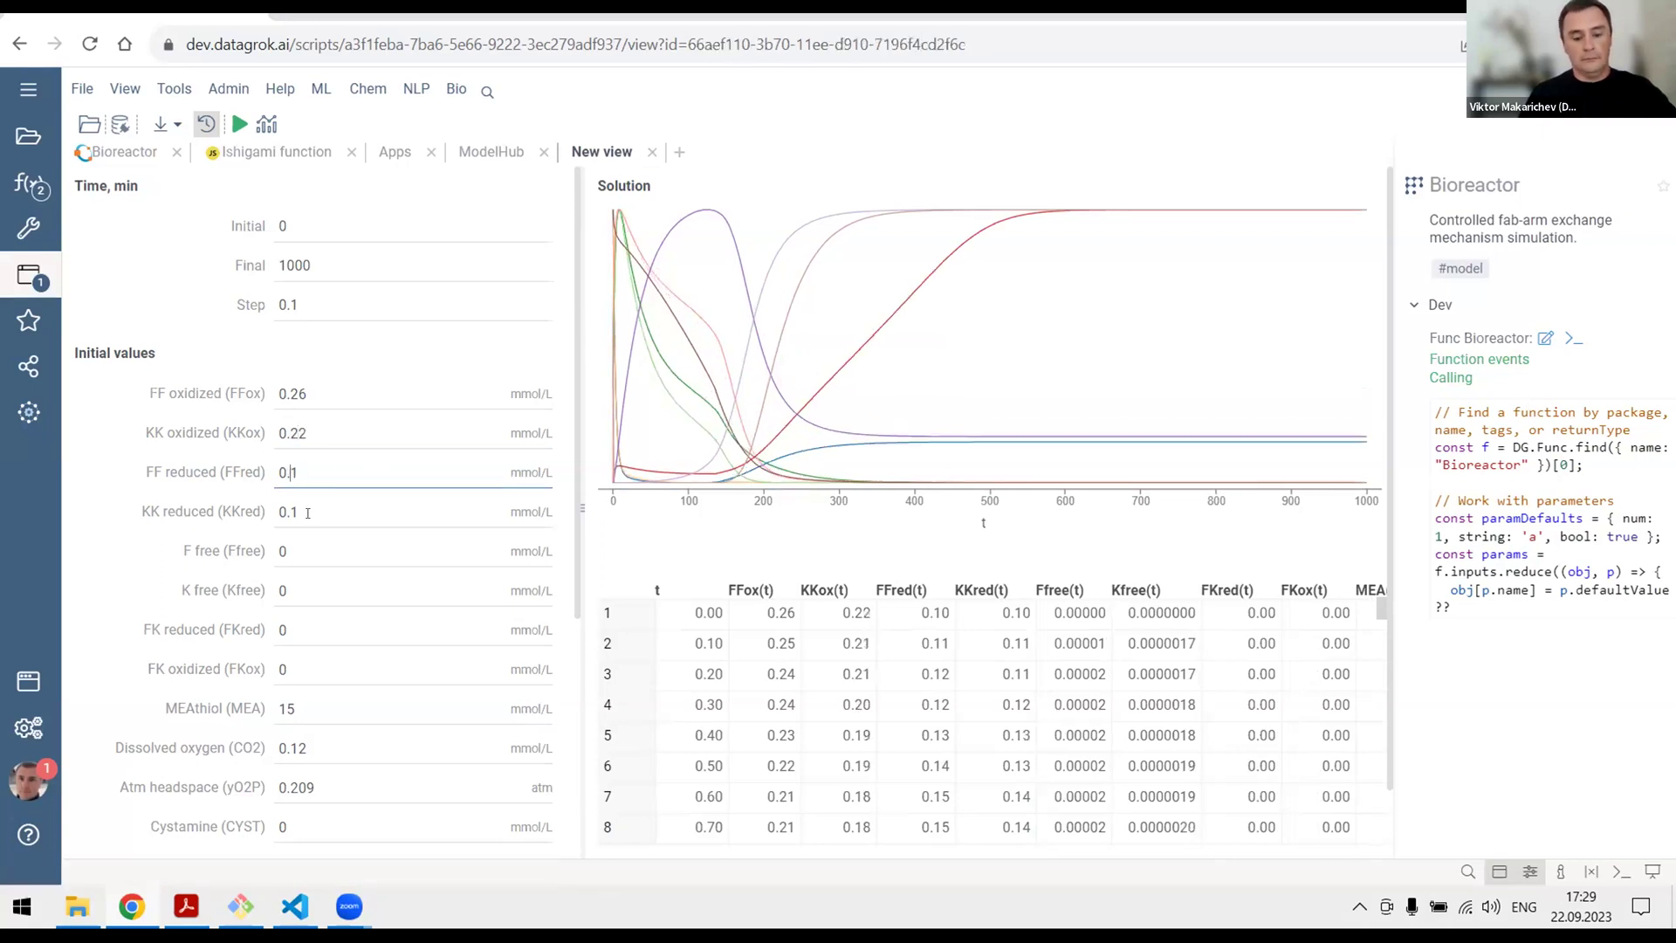
pyautogui.write('9')
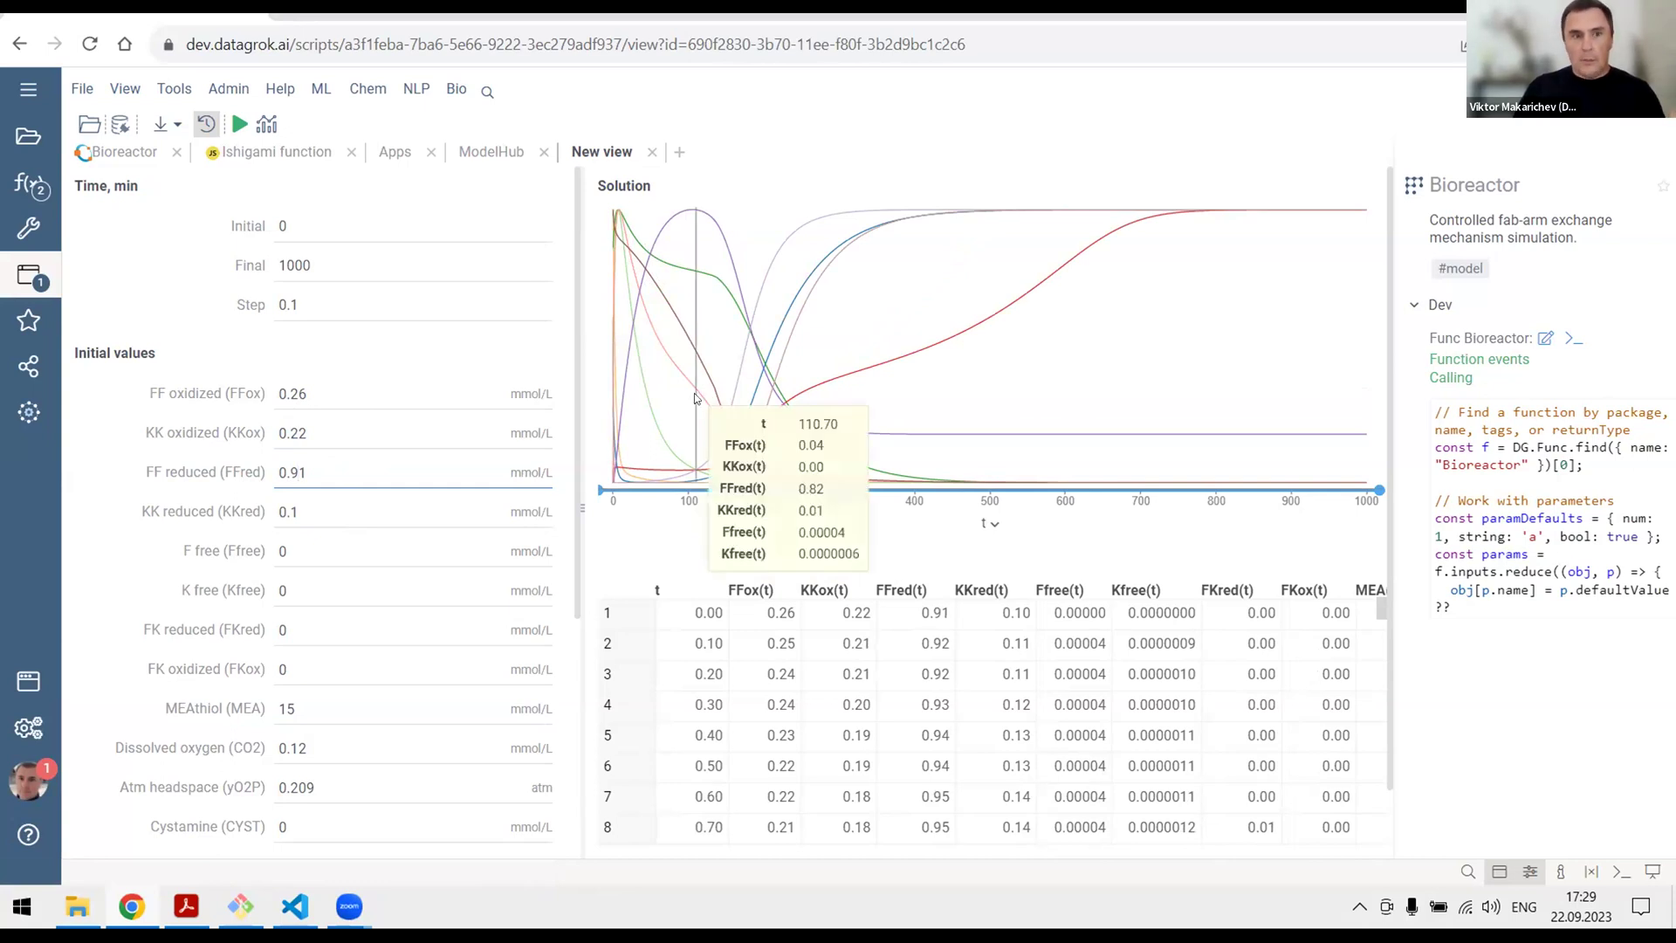
# Open the sensitivity analysis for the model and vary FF oxidized (FFox) from 0.15 to 0.25 with 30 samples.
pyautogui.click(262, 125)
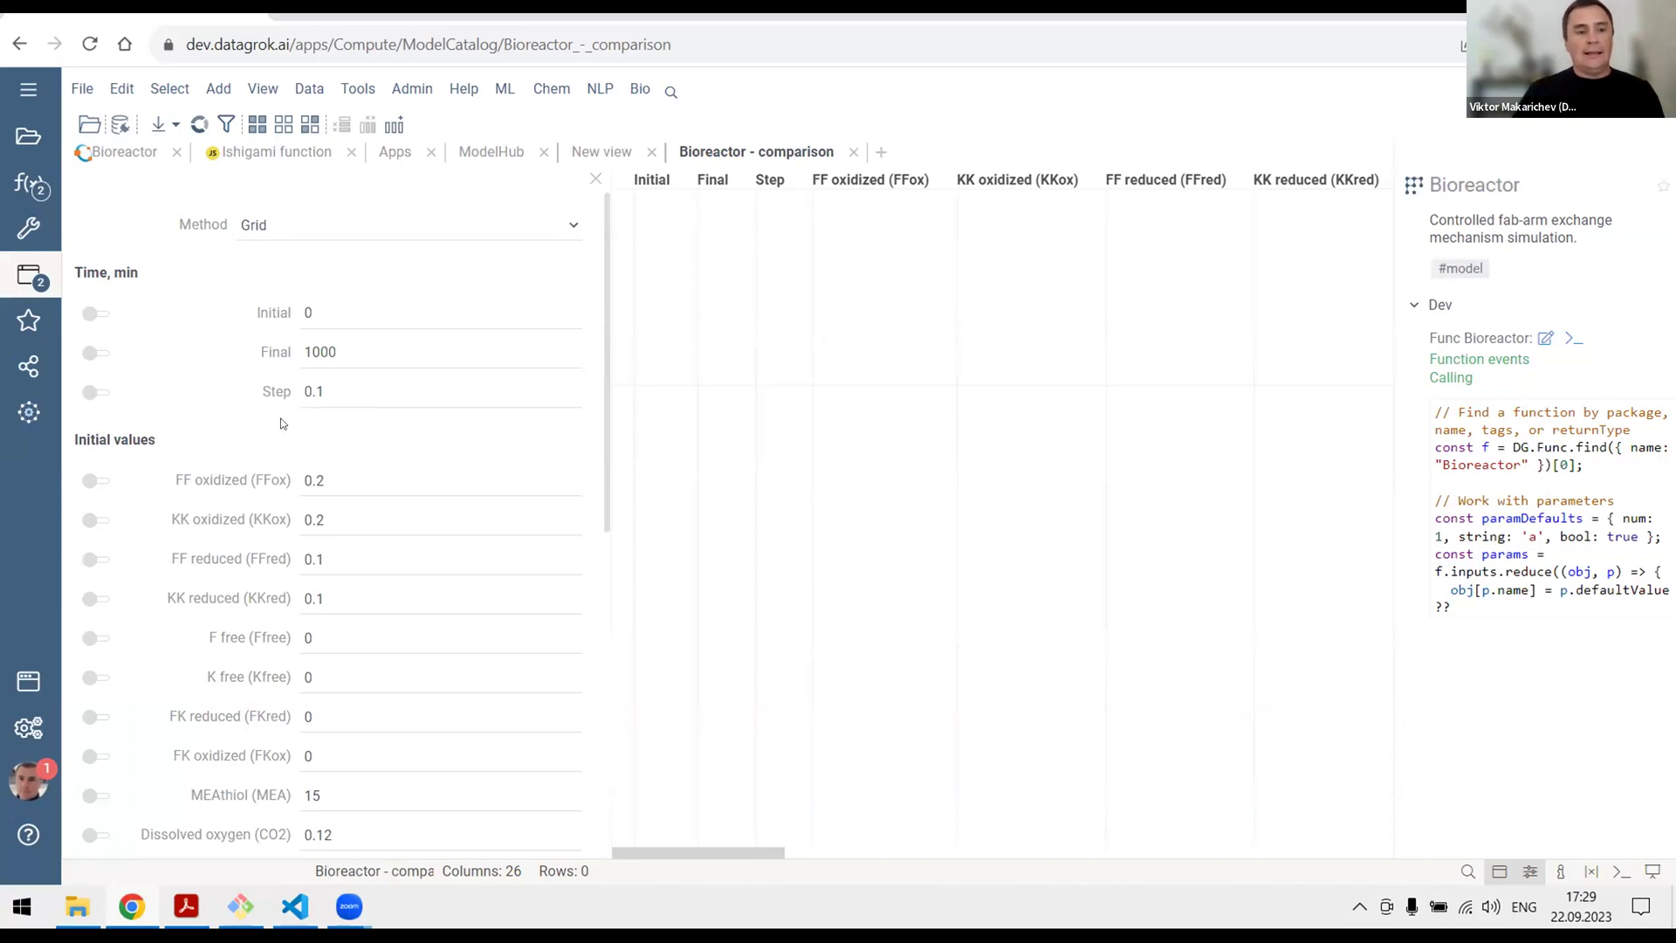
pyautogui.click(97, 482)
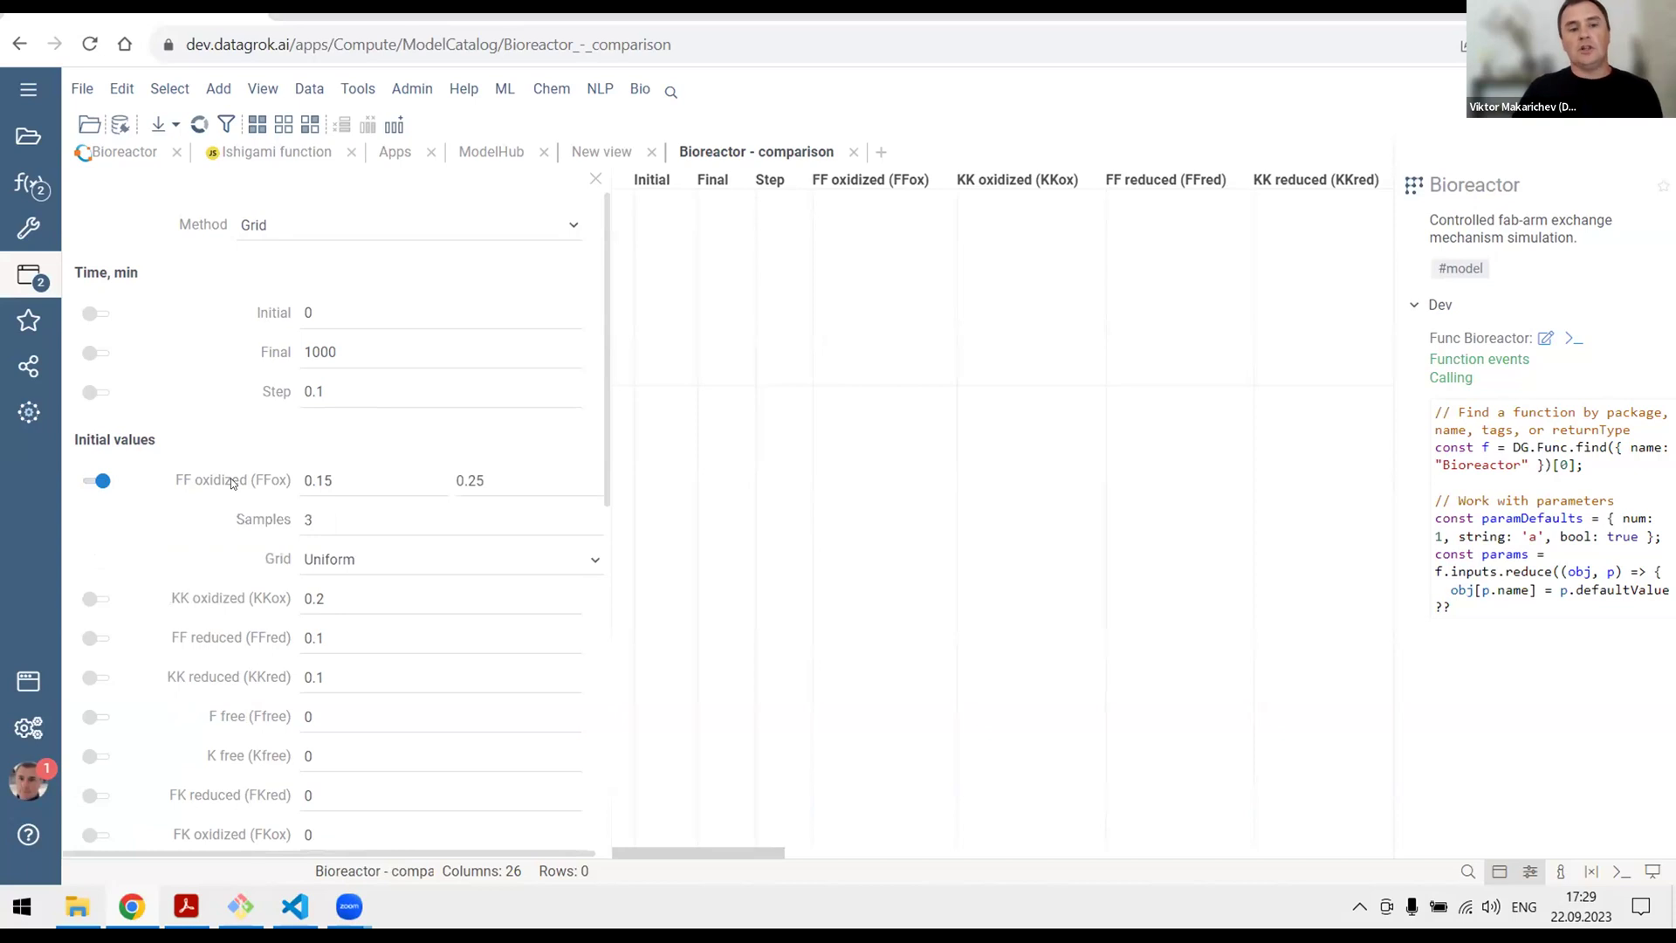
pyautogui.click(334, 479)
pyautogui.click(497, 478)
pyautogui.click(319, 522)
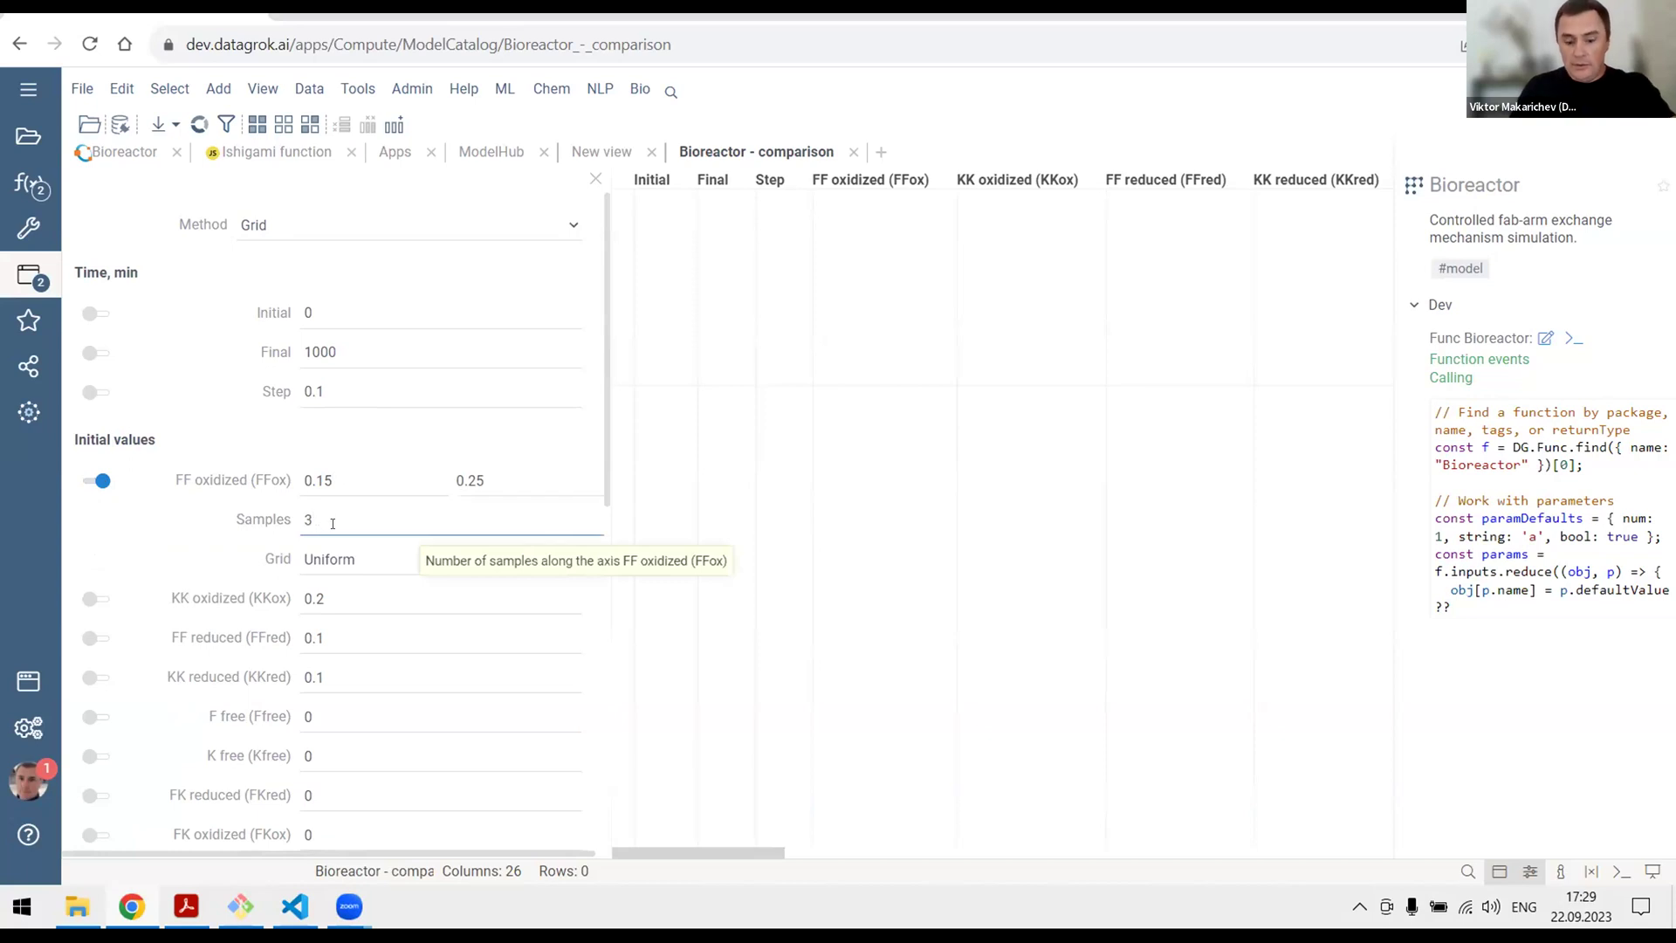
pyautogui.write('0')
# Run the grid analysis on the solution's last row and inspect the output correlations with FF oxidized.
pyautogui.scroll(-5, 330, 516)
pyautogui.scroll(-3, 330, 518)
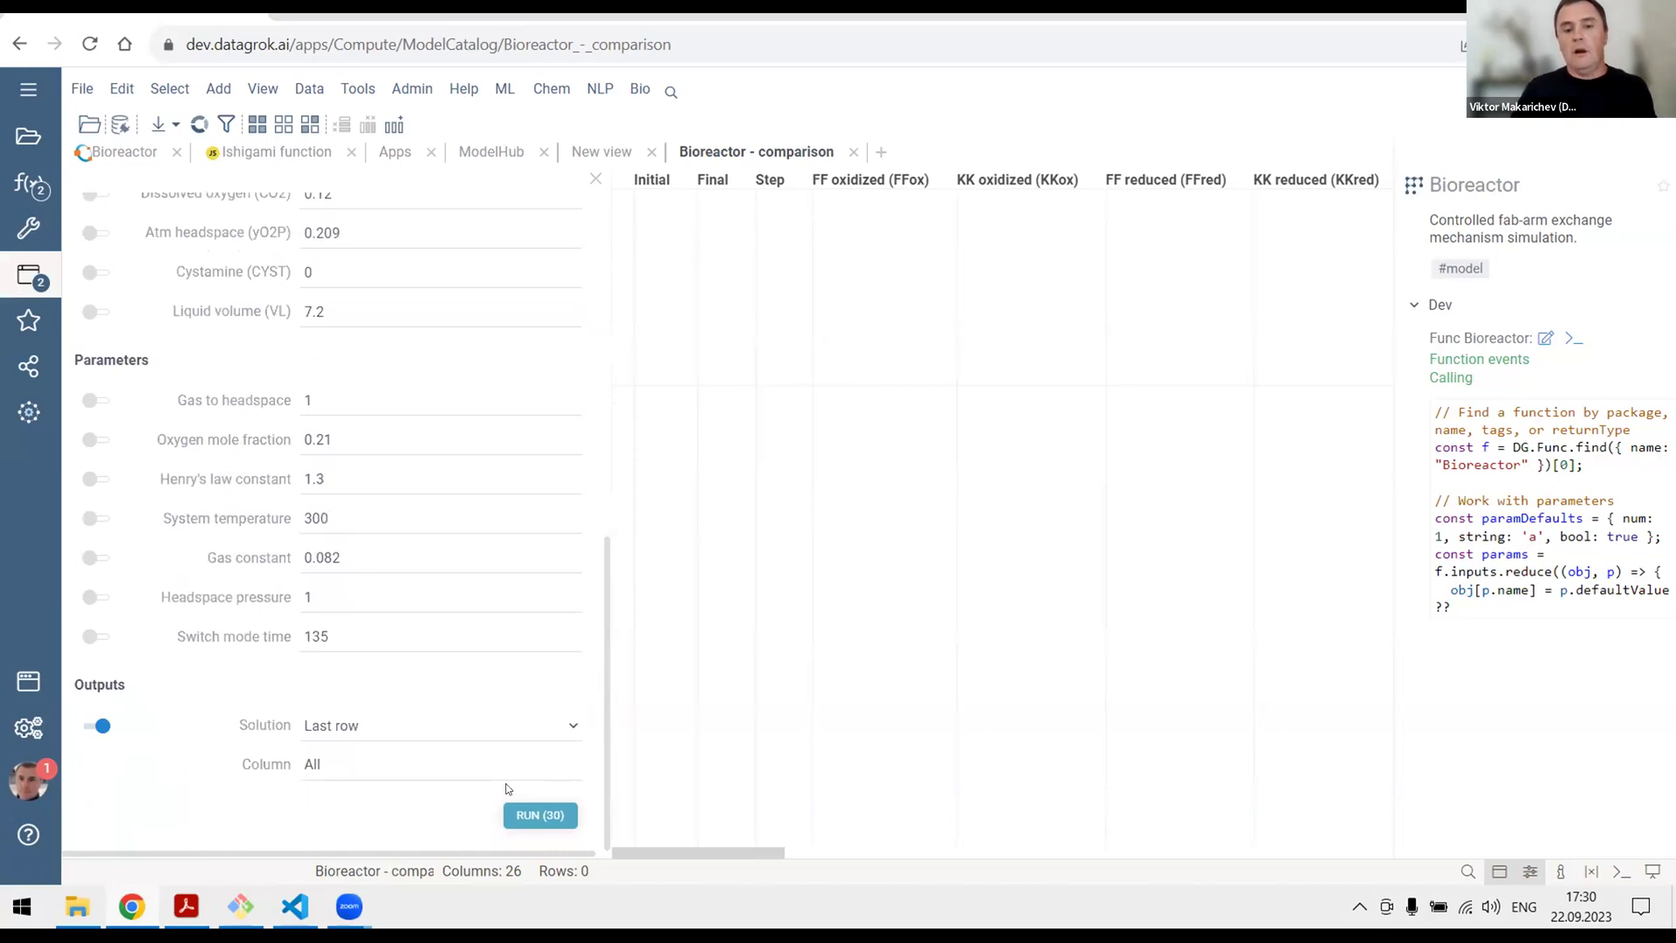
pyautogui.click(524, 816)
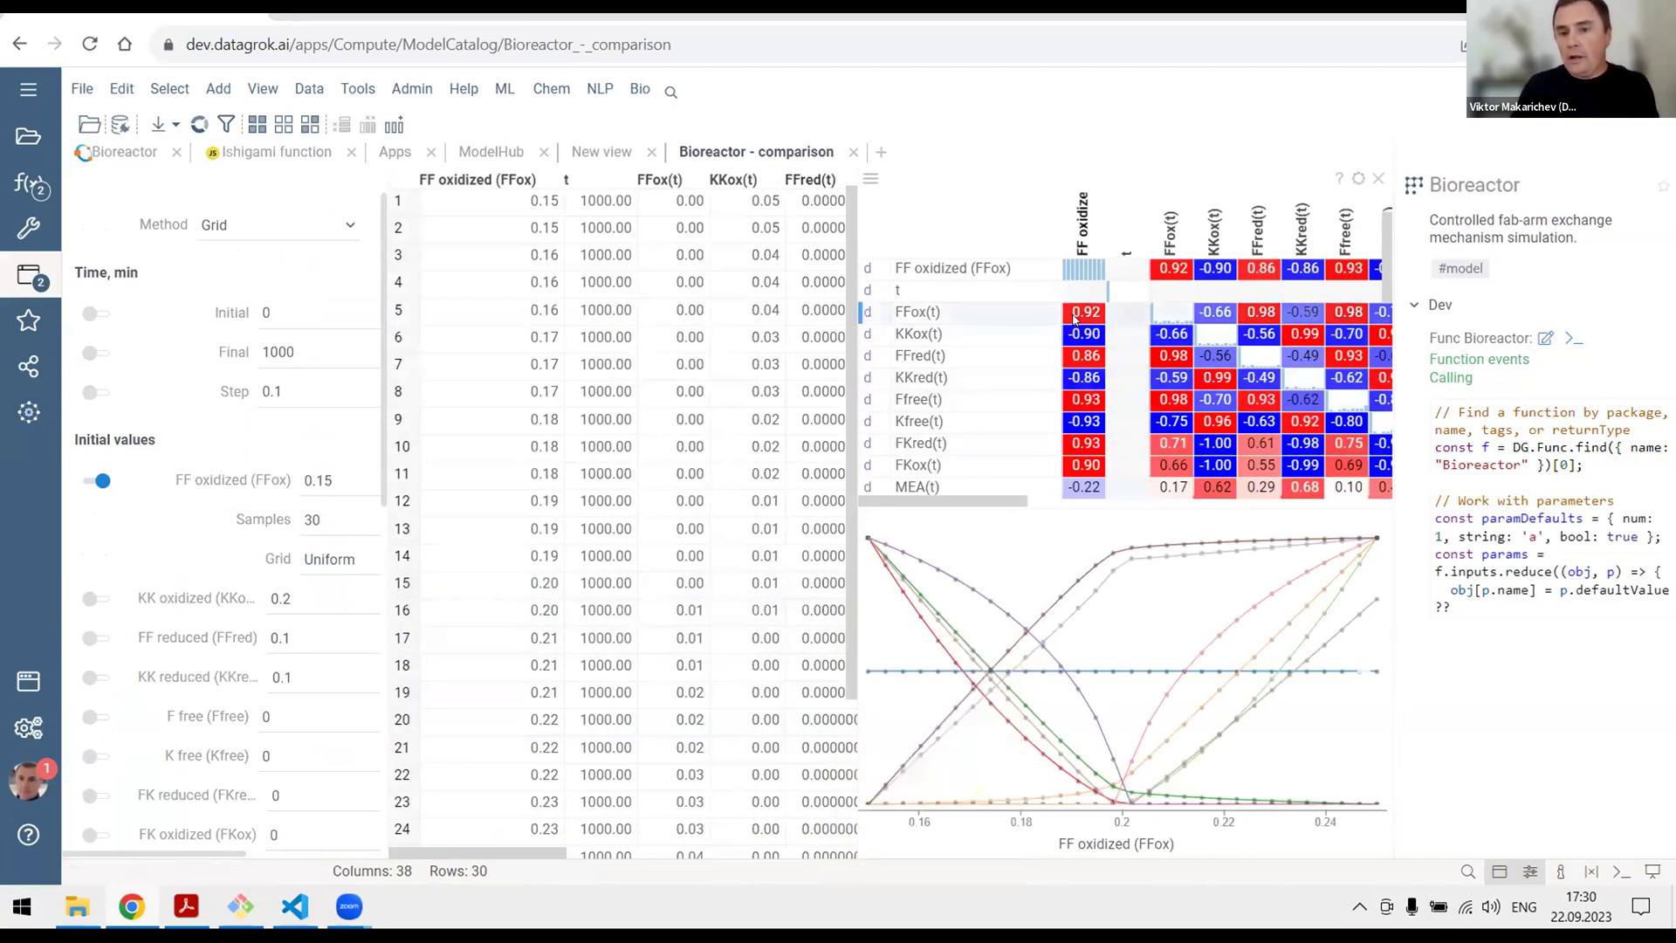
pyautogui.moveTo(1075, 316)
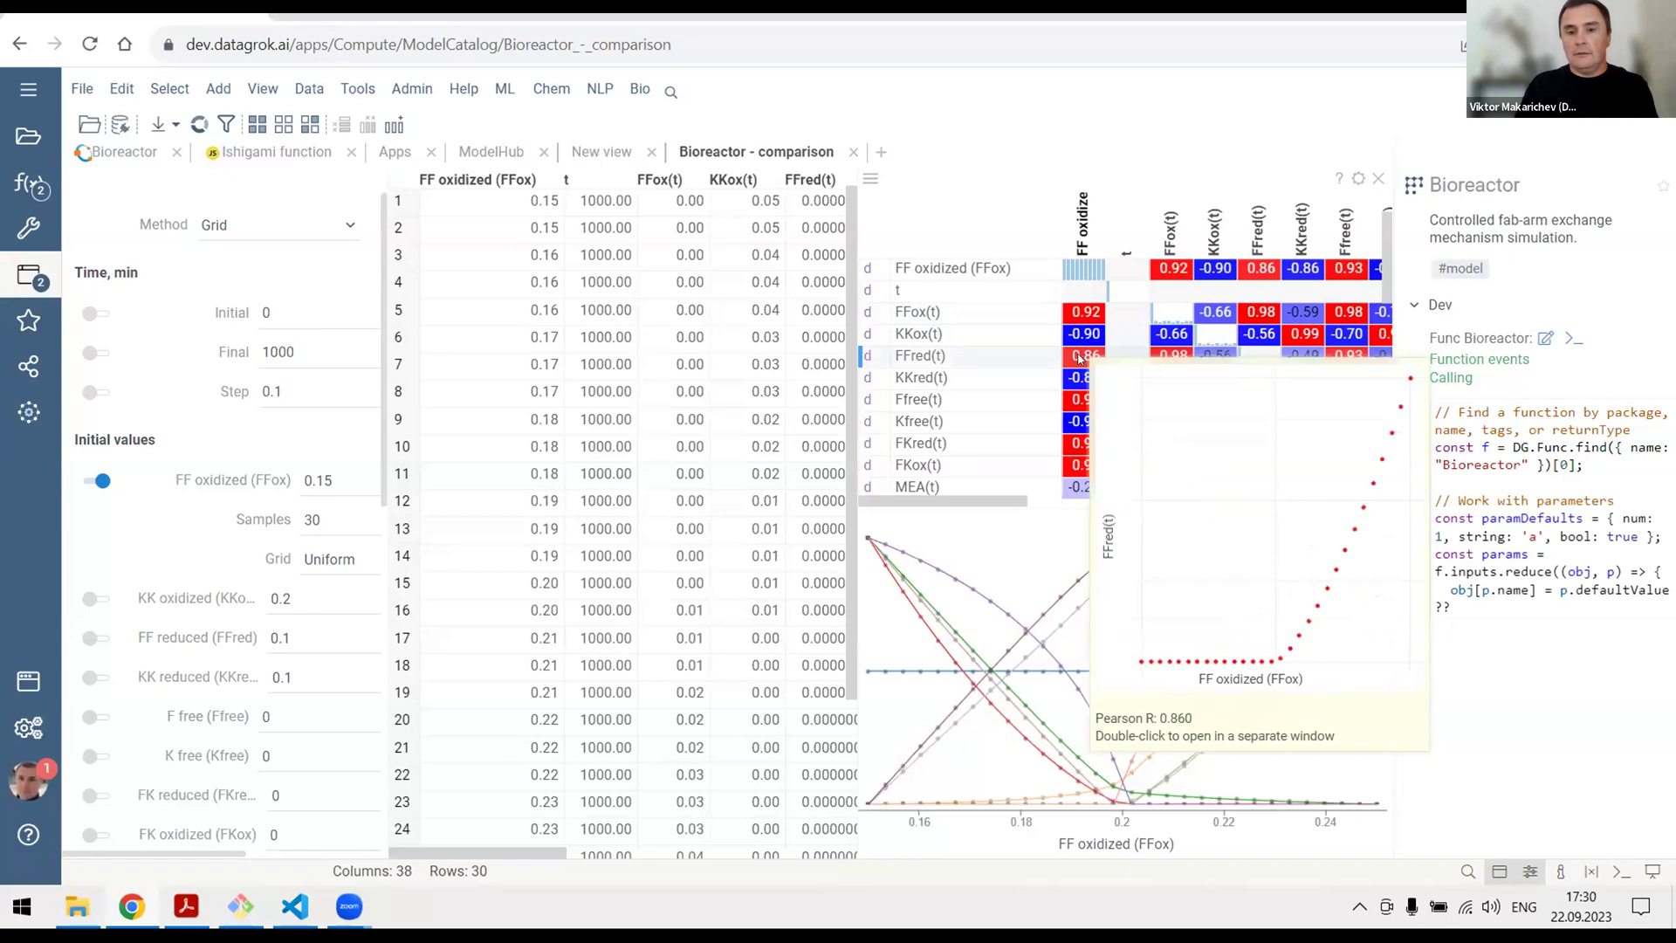
pyautogui.moveTo(1080, 378)
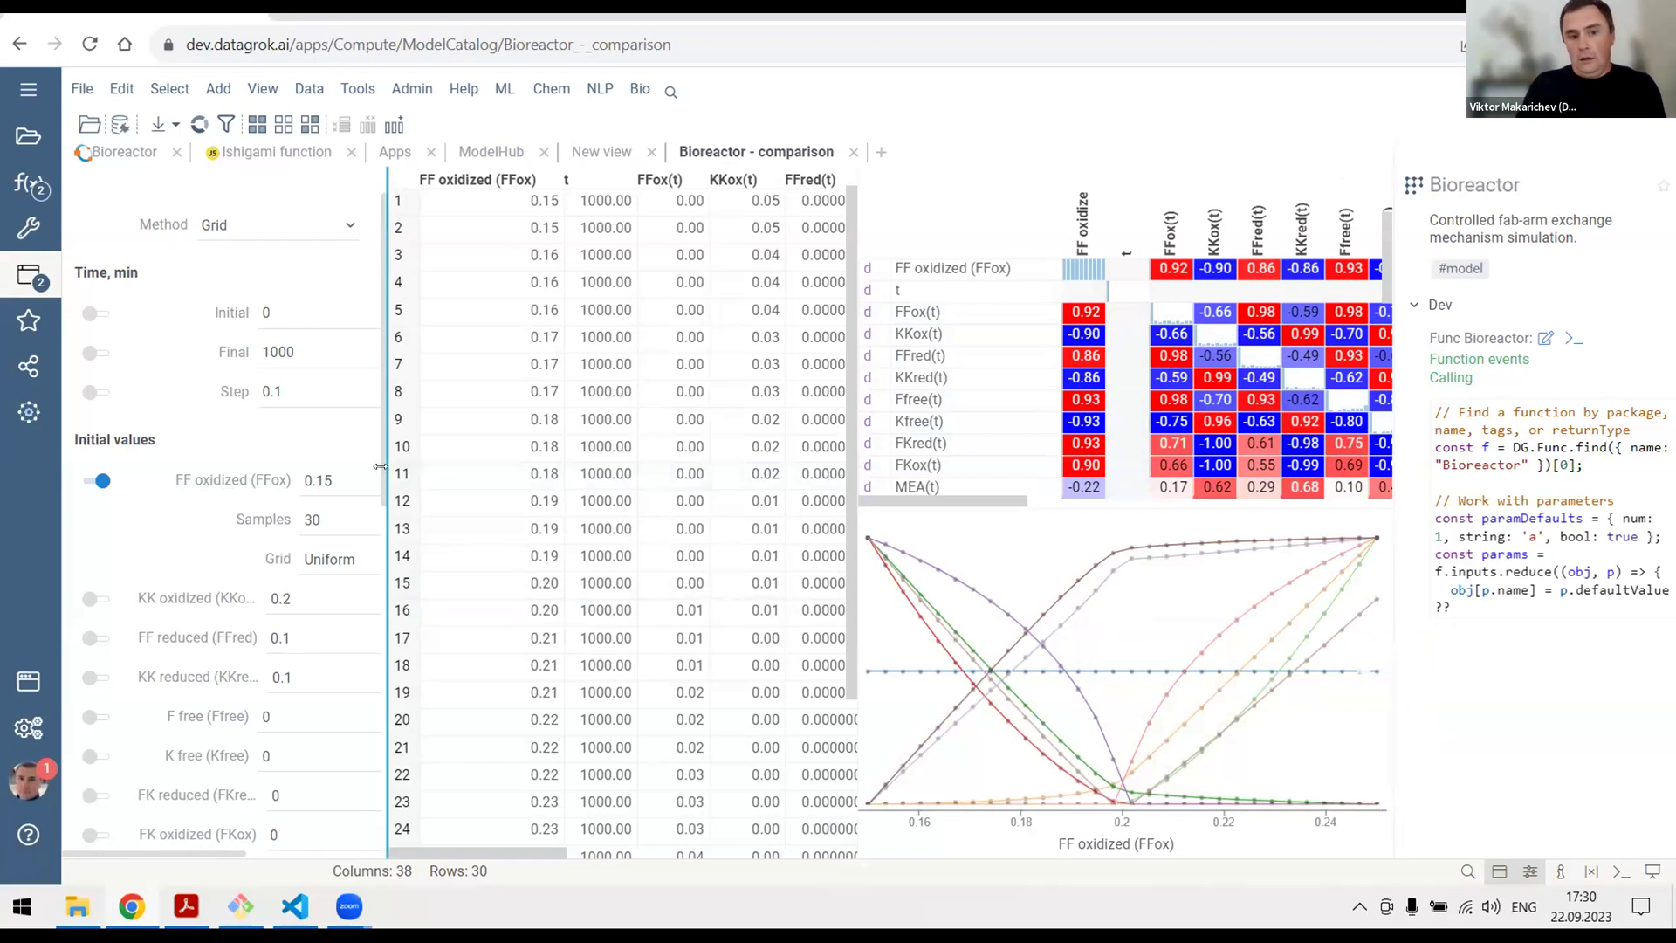
# Rerun the analysis with the Monte Carlo method and 100 samples, varying KK oxidized (KKox) as well.
pyautogui.moveTo(380, 466); pyautogui.dragTo(619, 466)
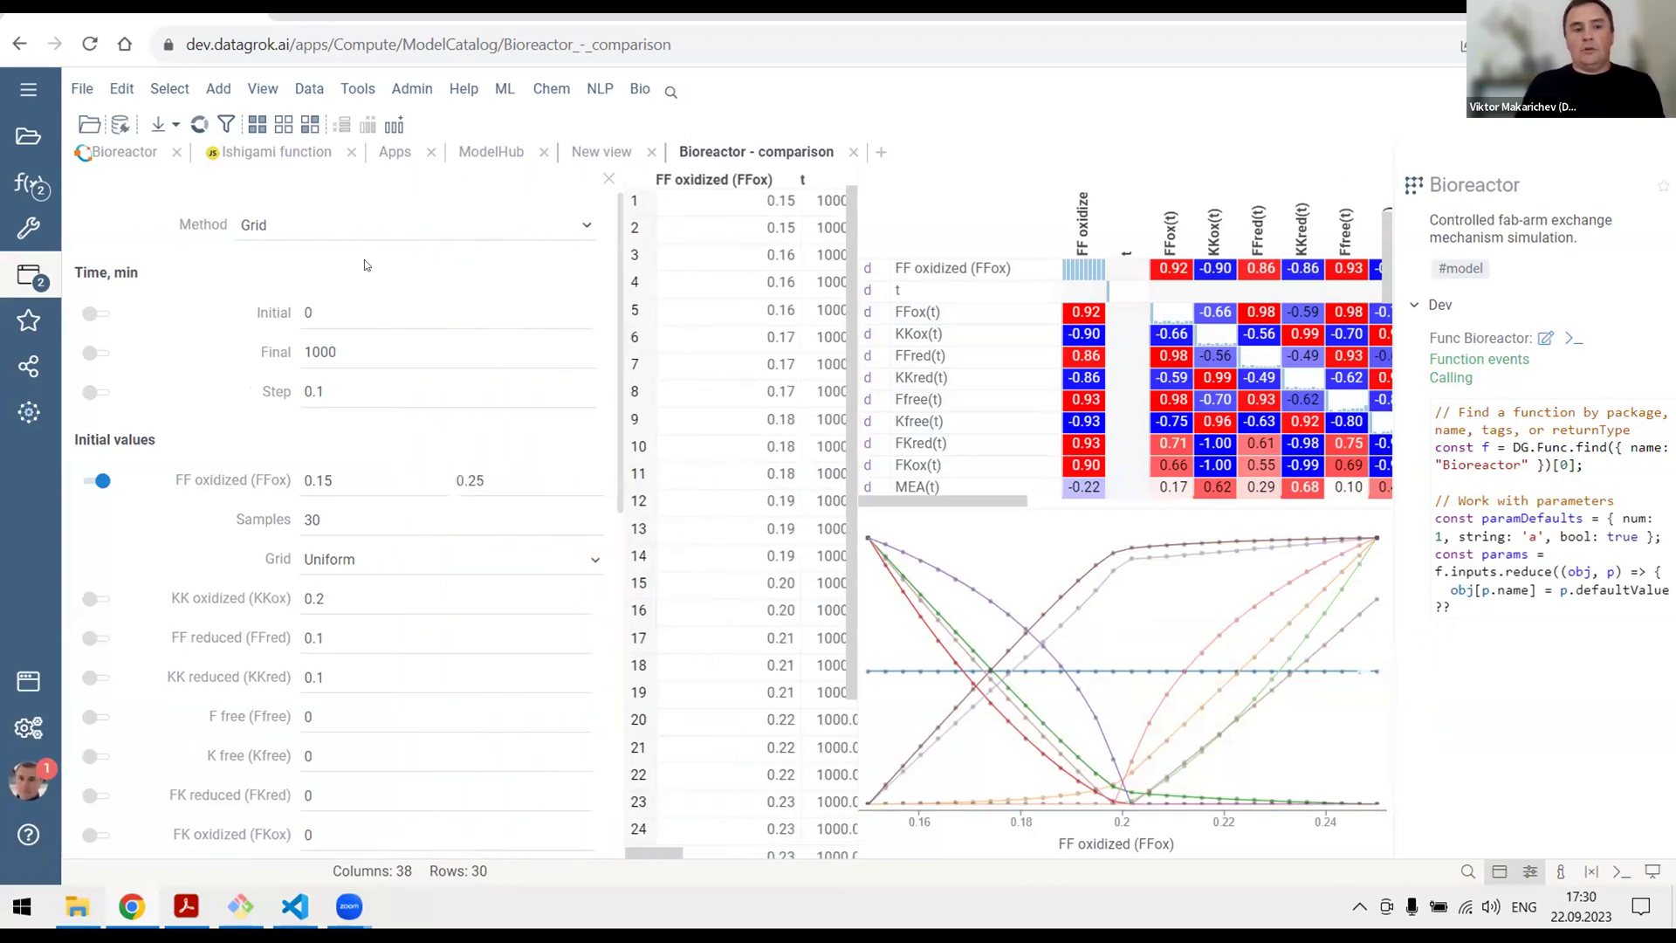
pyautogui.click(268, 223)
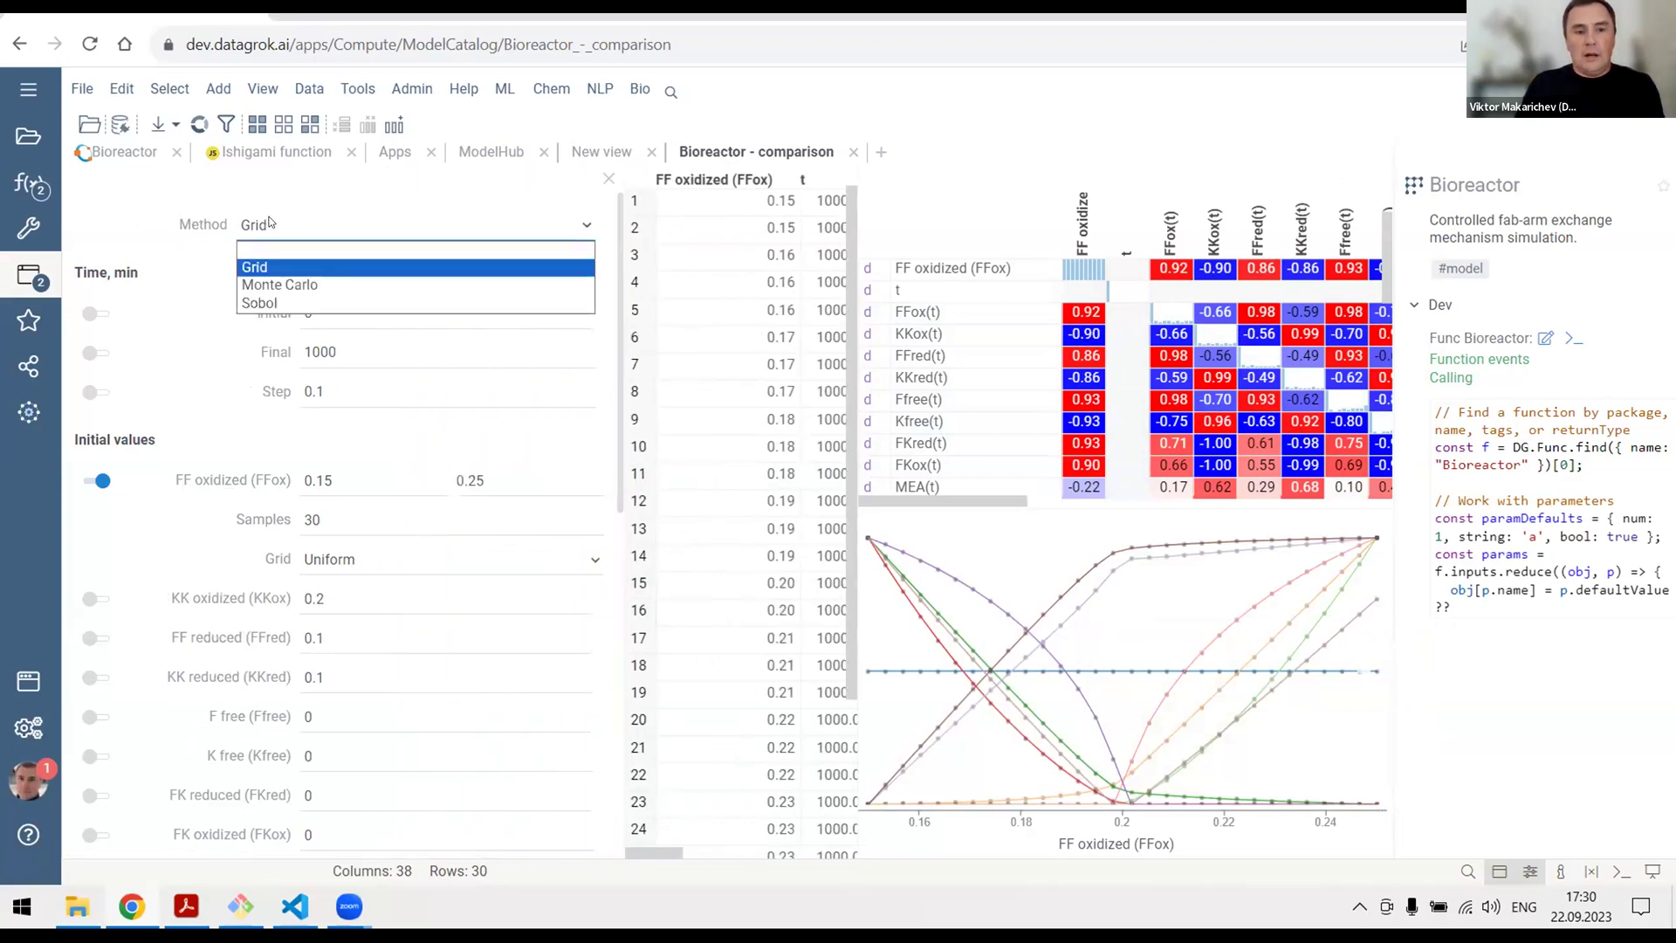
pyautogui.click(275, 286)
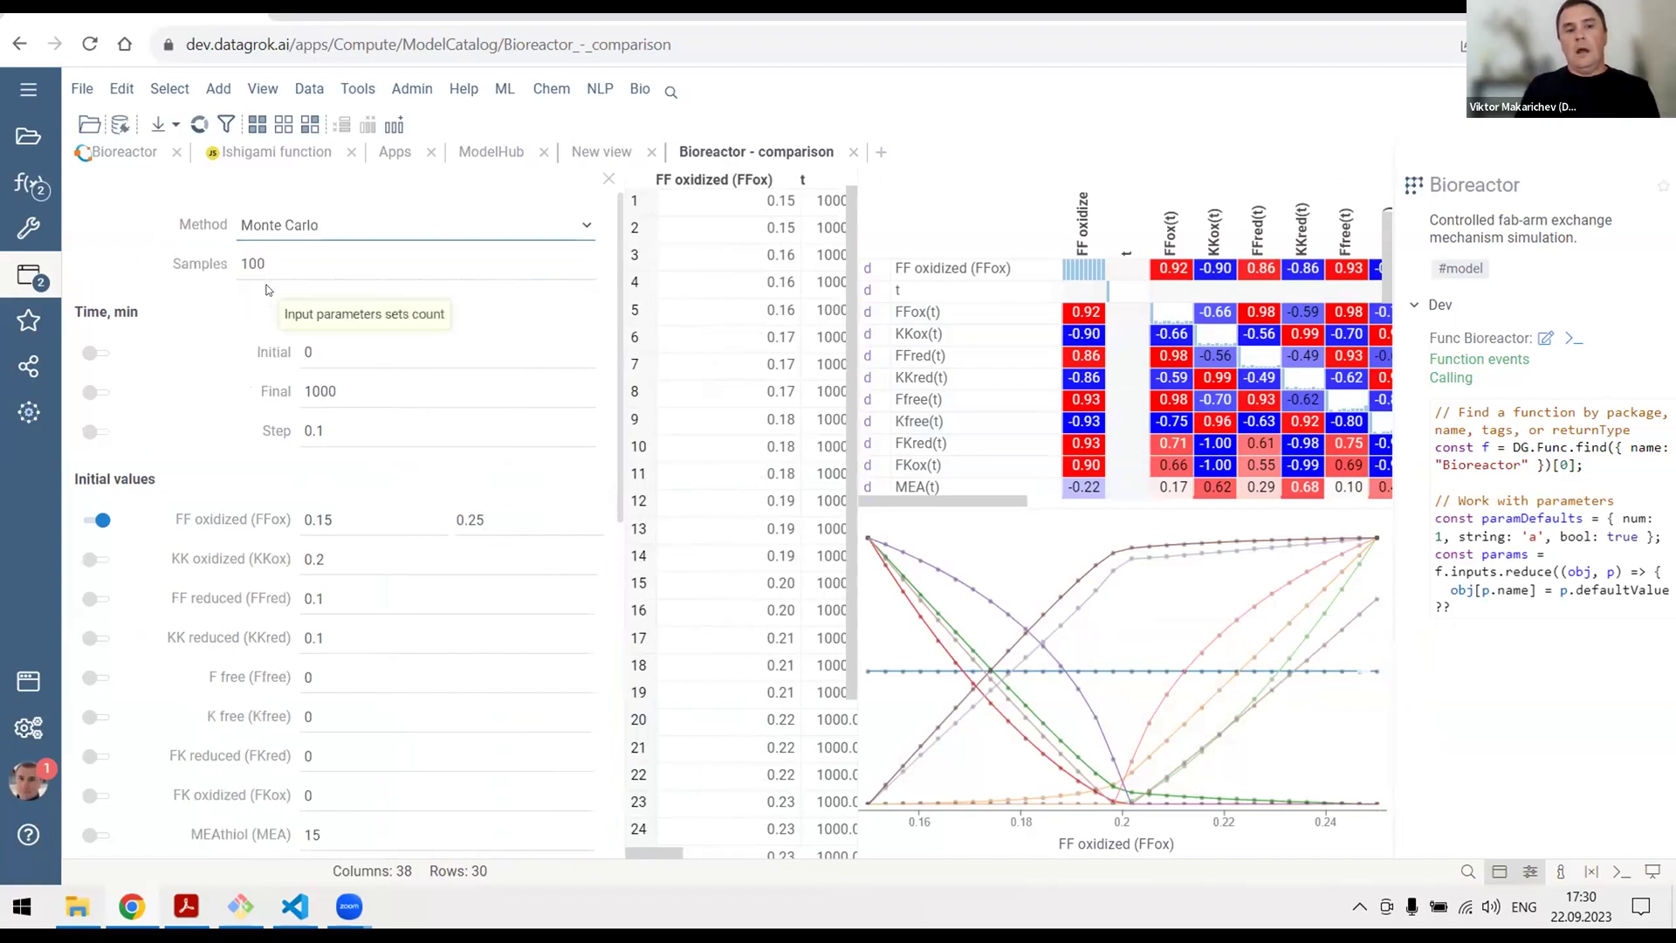
pyautogui.click(265, 262)
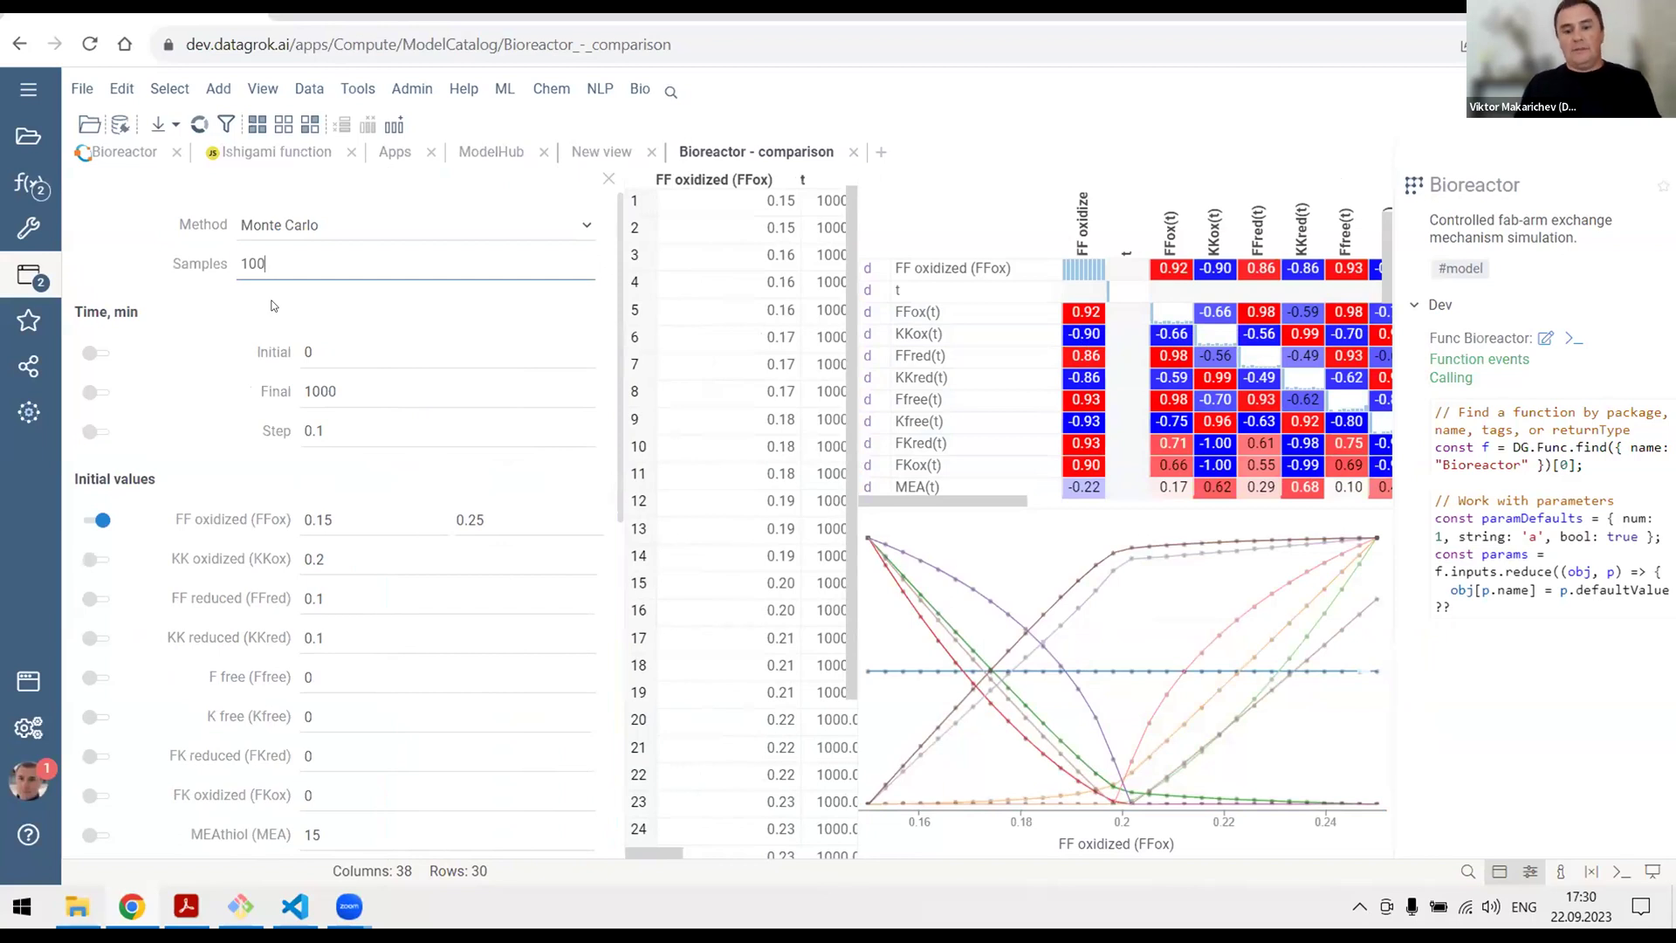
pyautogui.click(102, 560)
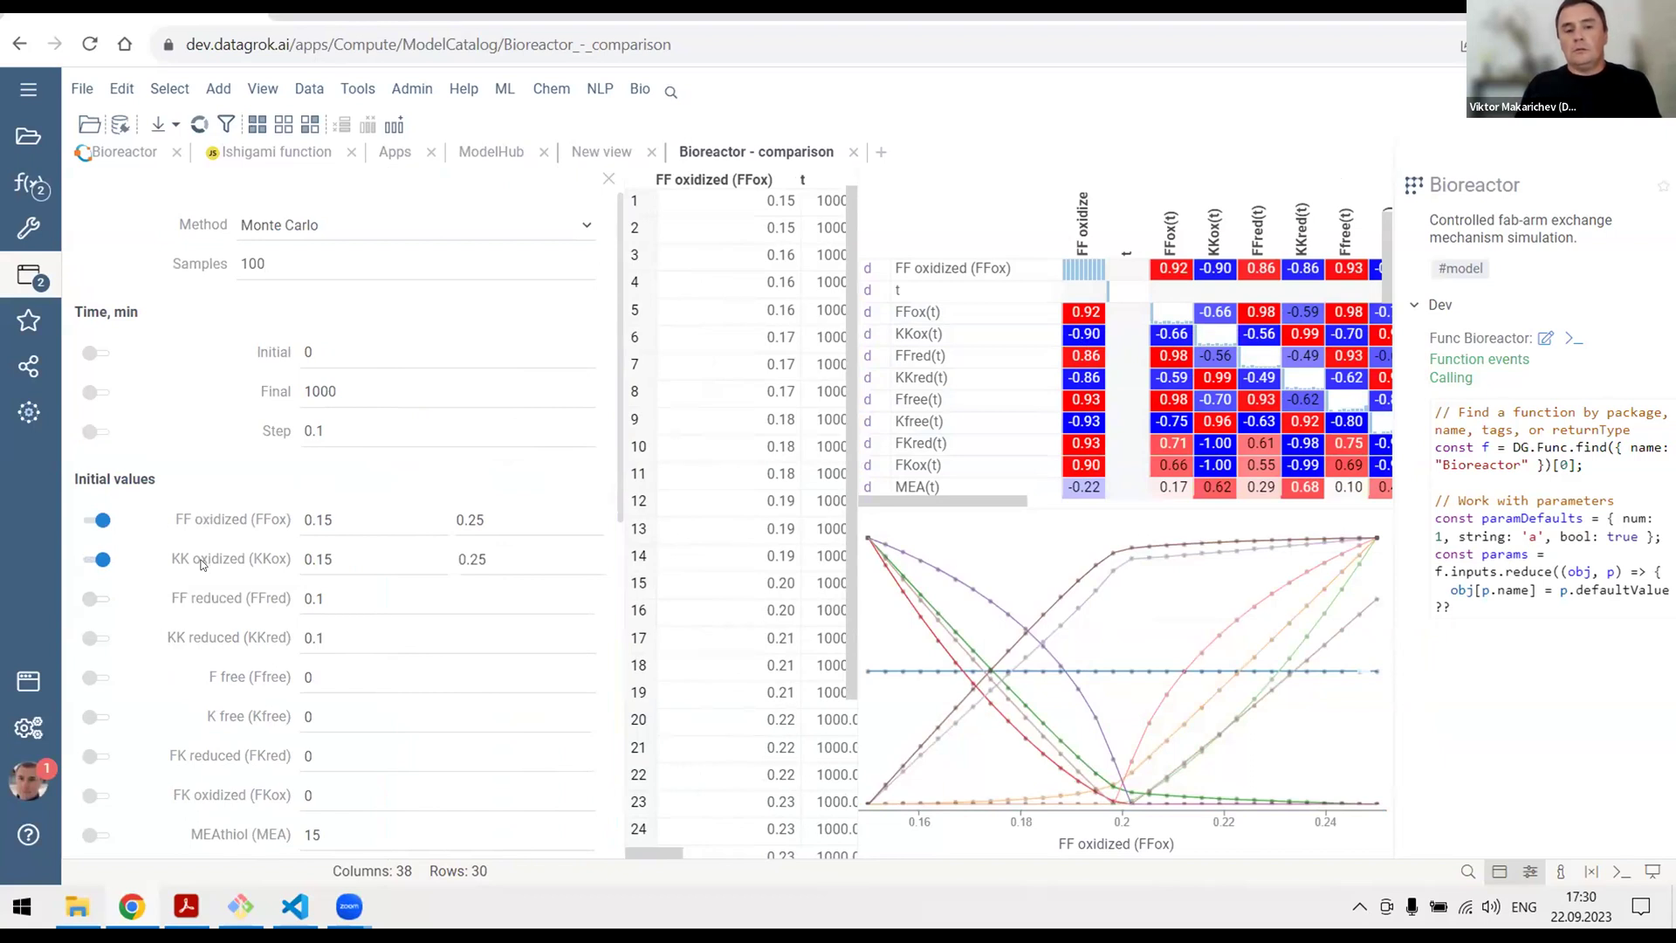
pyautogui.scroll(-10, 200, 567)
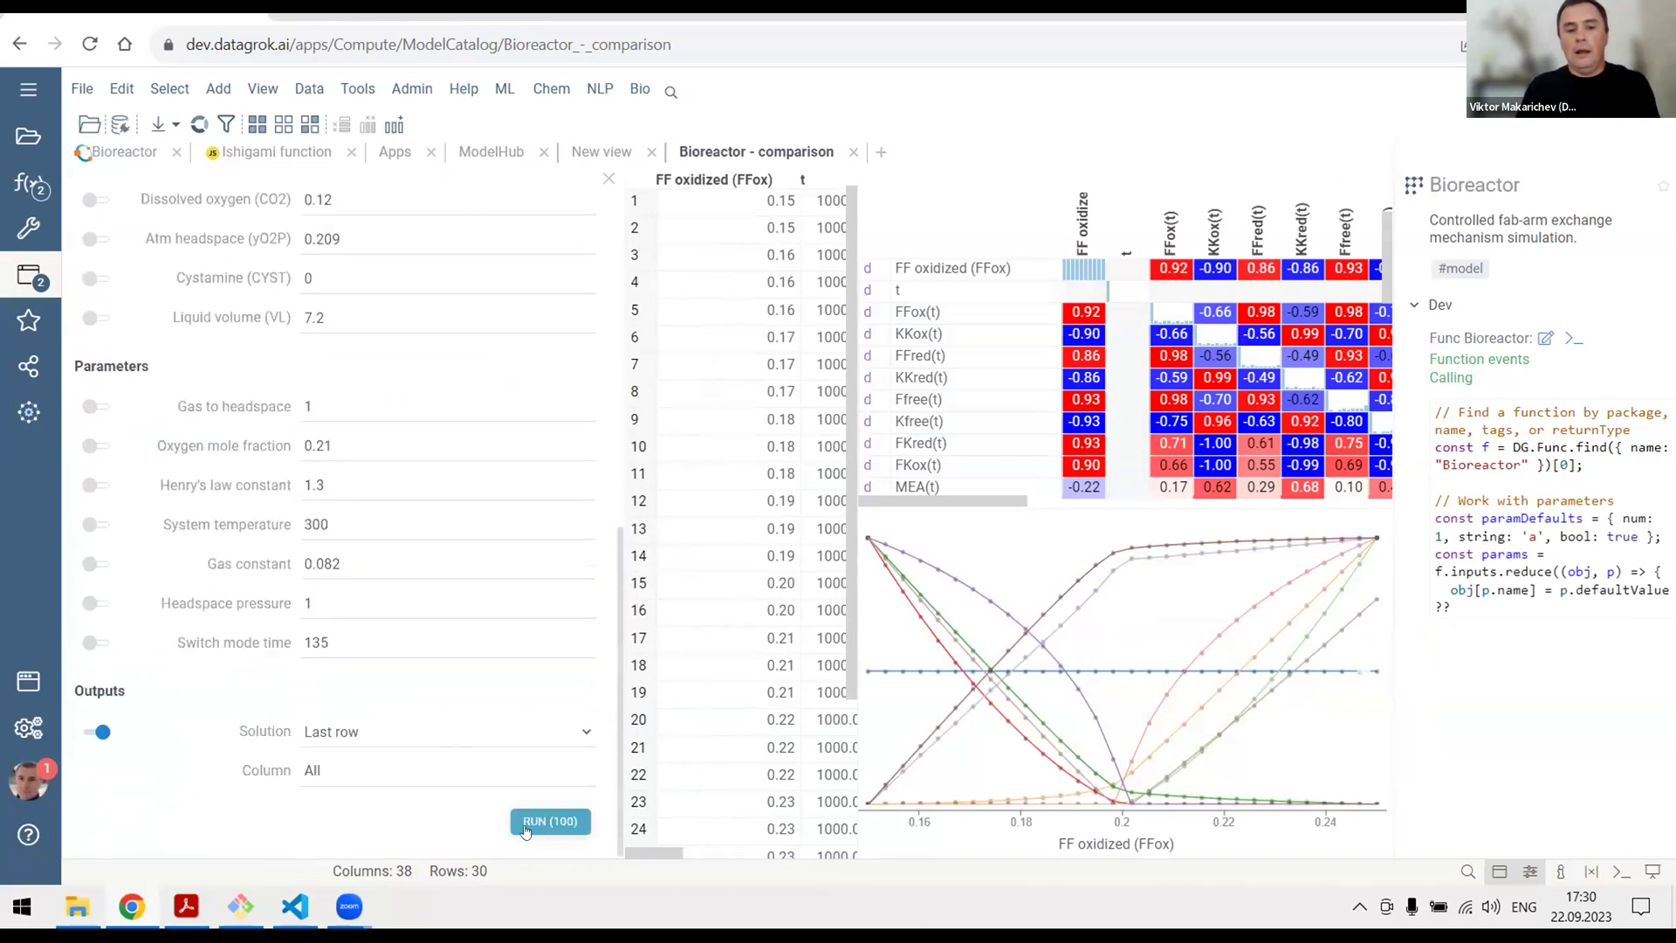
pyautogui.click(541, 827)
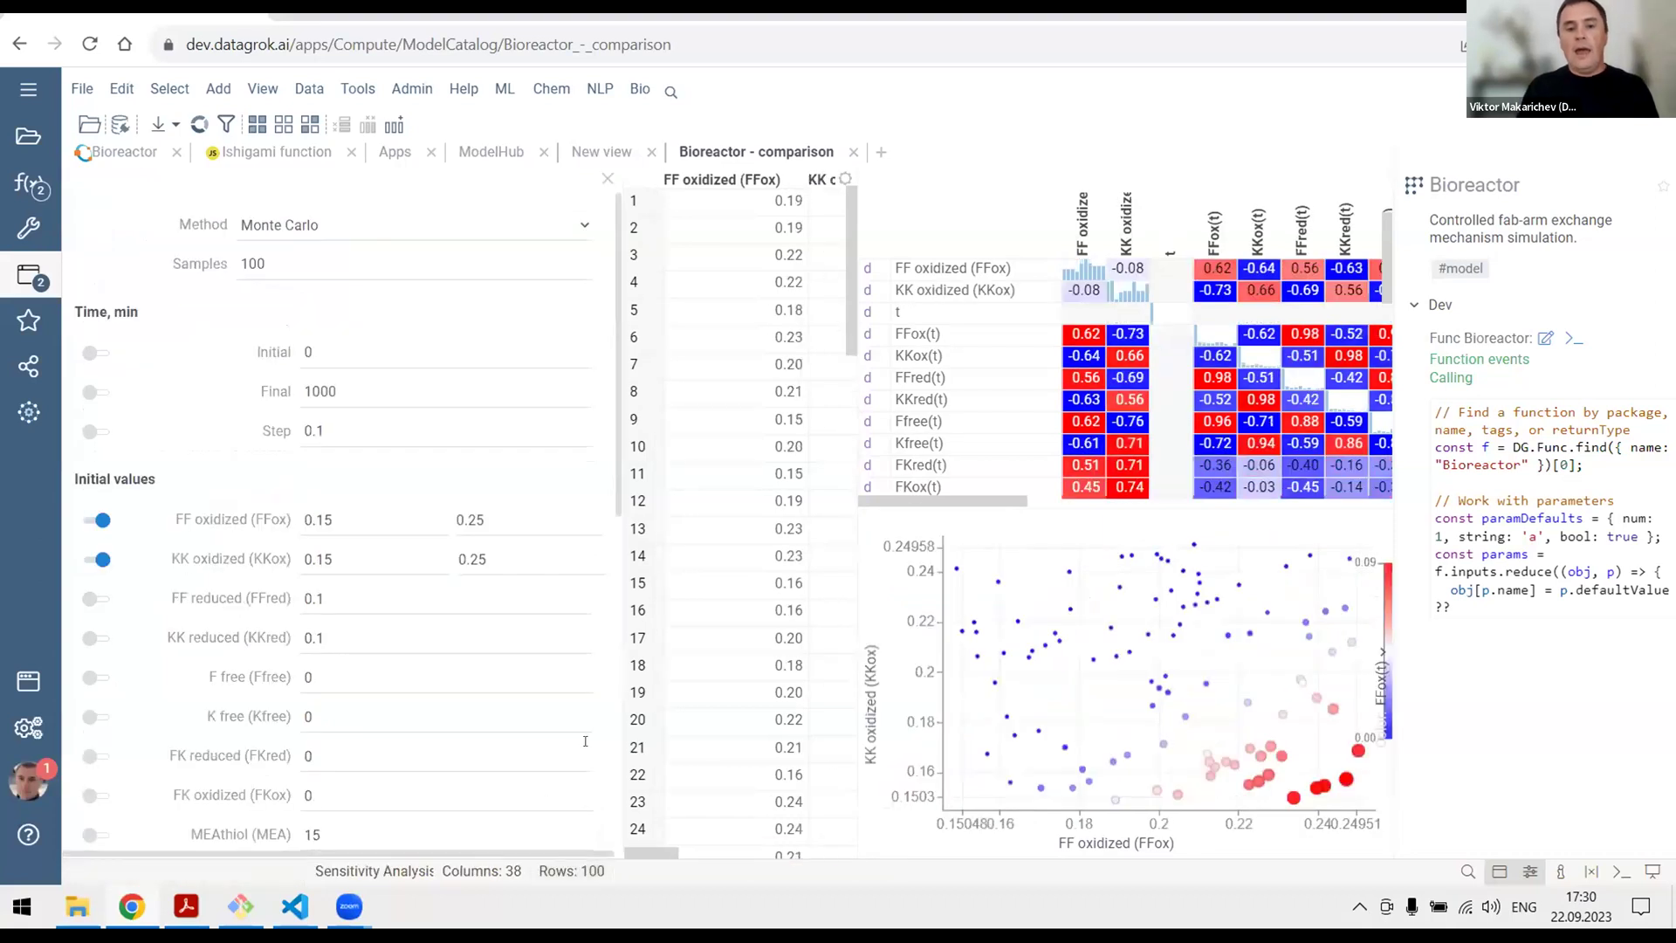
# Enlarge the results table and inspect how FFox(t) correlates with KKox(t) and KKred(t) in the correlation plot.
pyautogui.moveTo(617, 718); pyautogui.dragTo(338, 717)
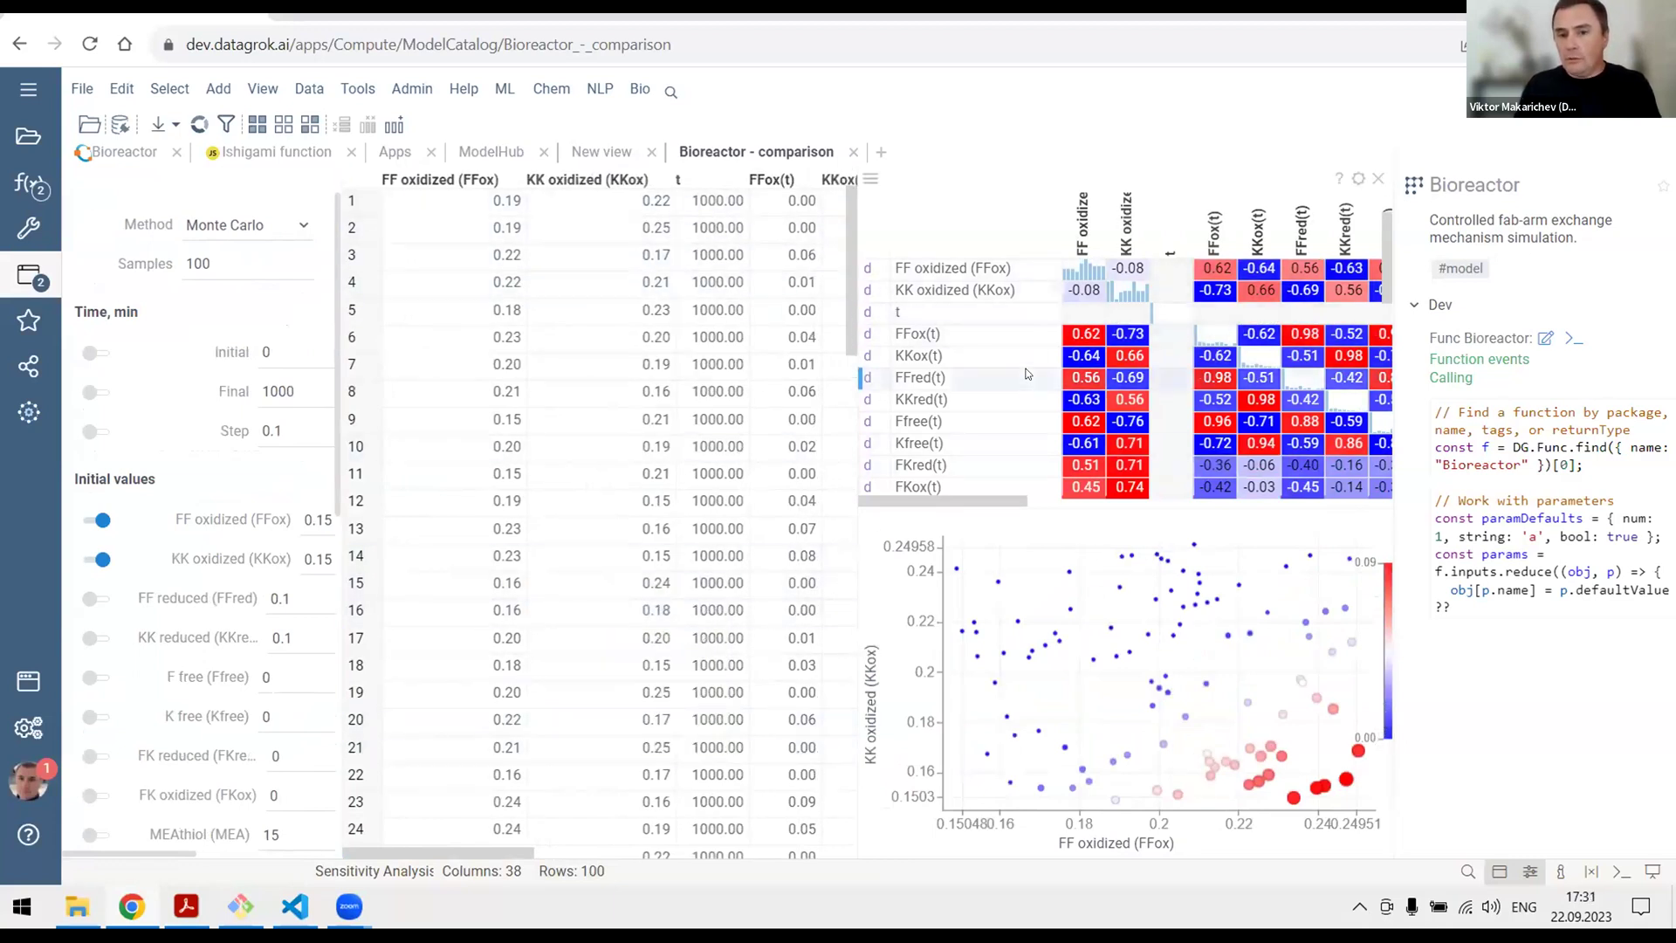
pyautogui.moveTo(1251, 334)
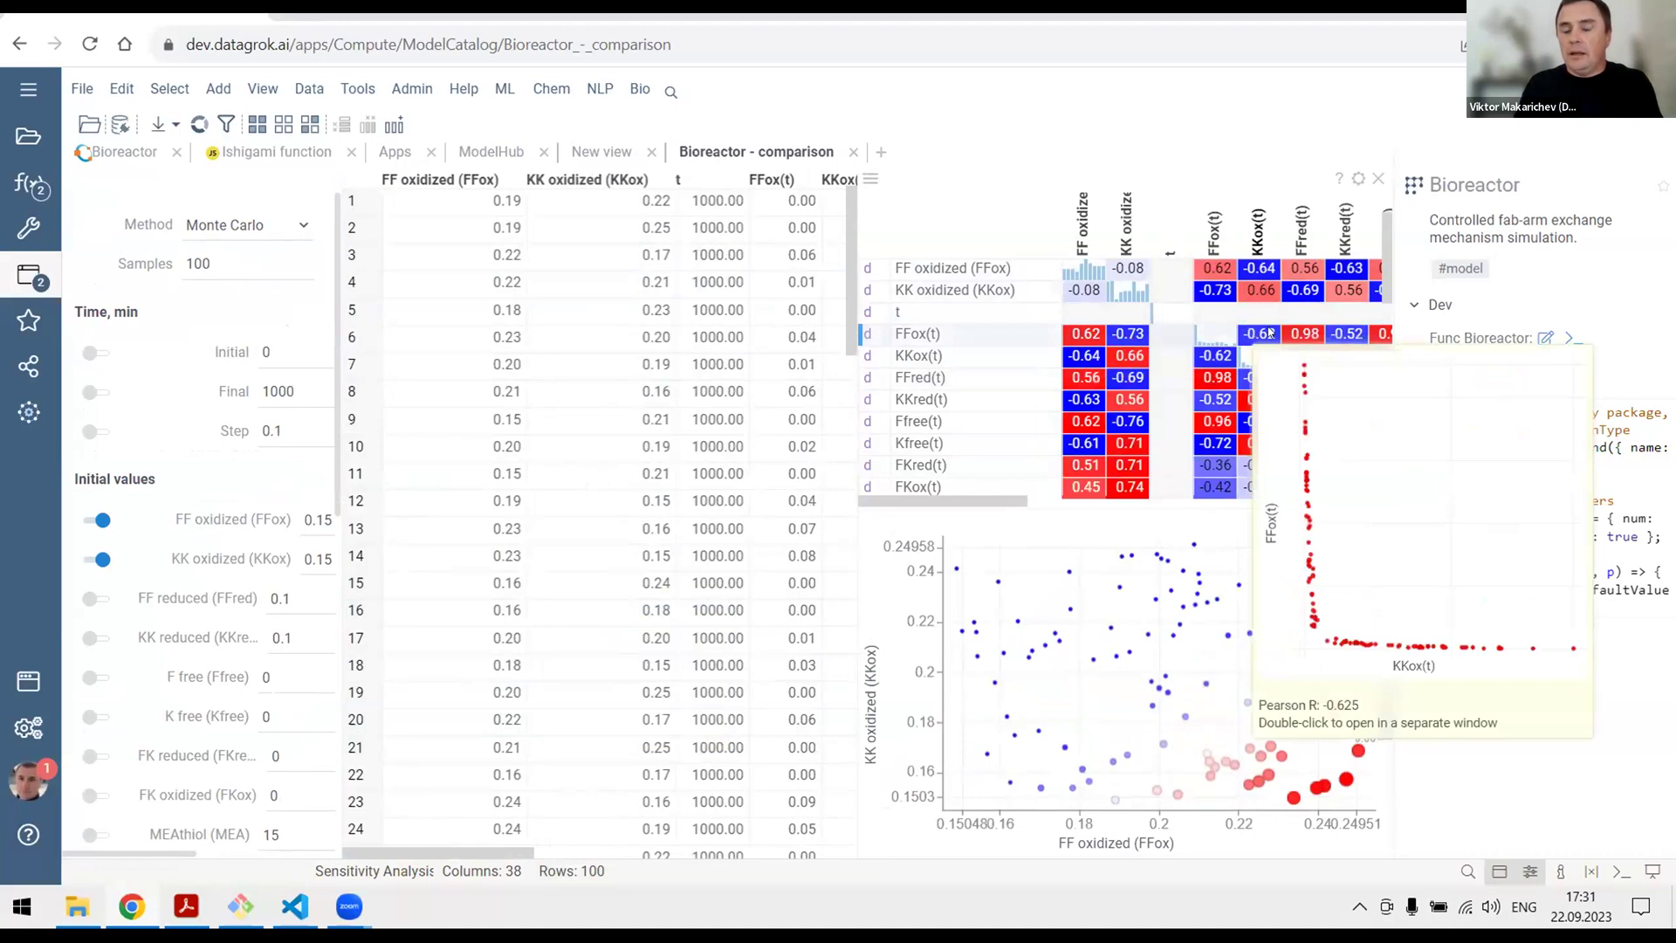
pyautogui.moveTo(1340, 337)
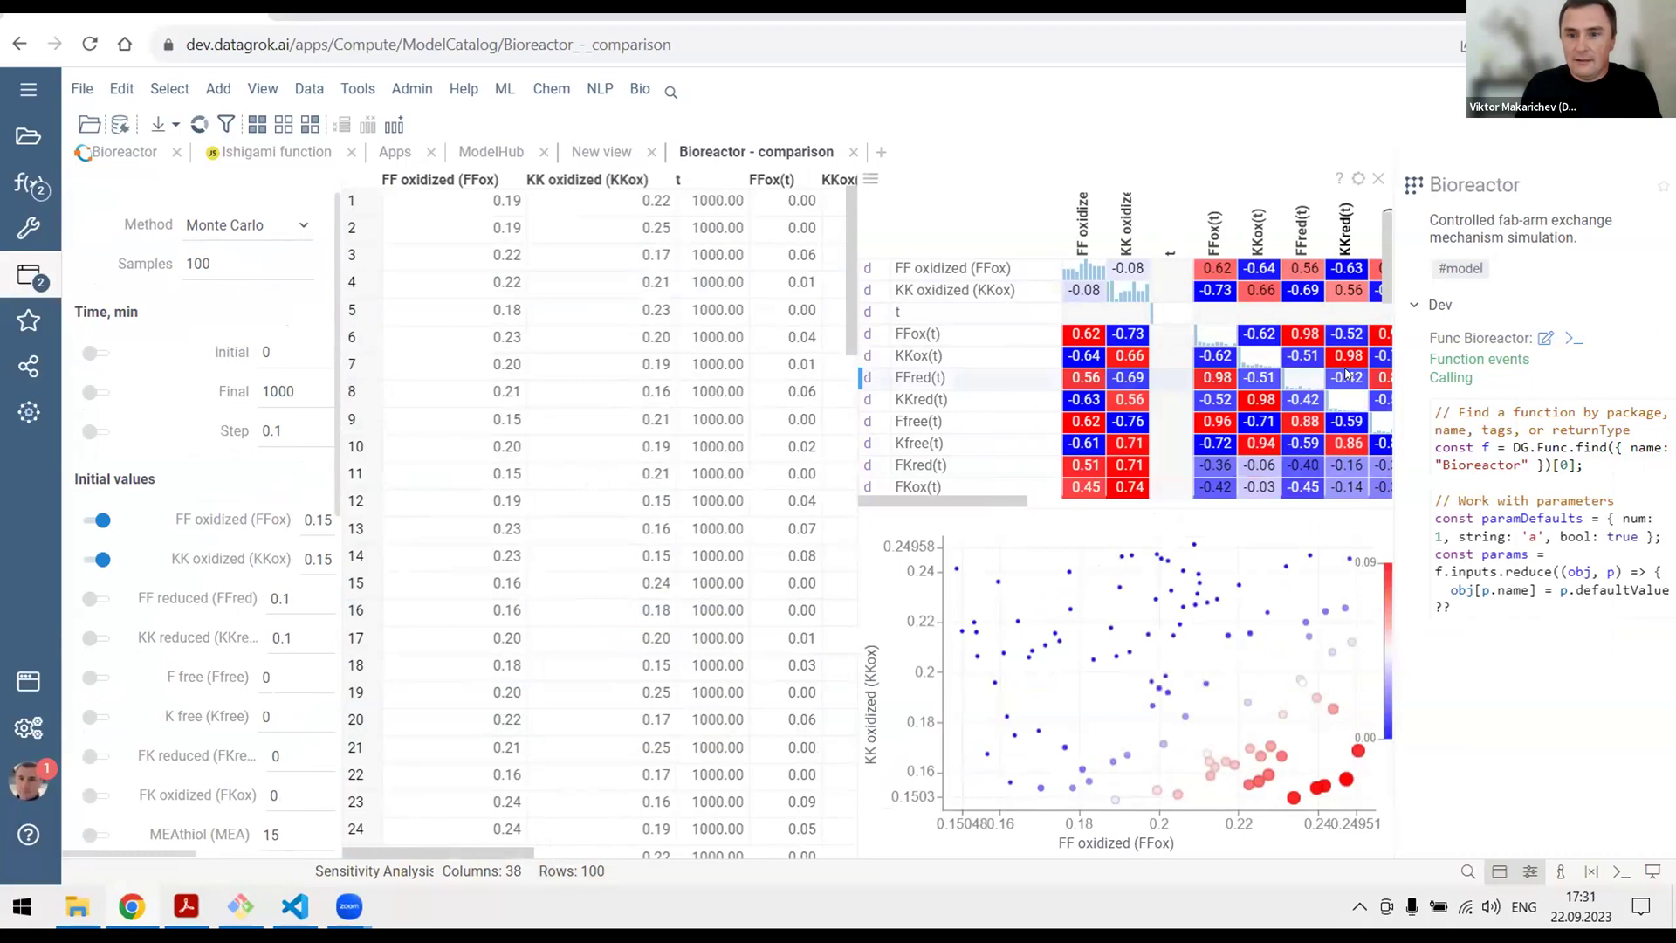
# Color the scatter plot by FFox(t) and display the full solution of the run with FFox 0.25 and KKox 0.16.
pyautogui.click(1381, 655)
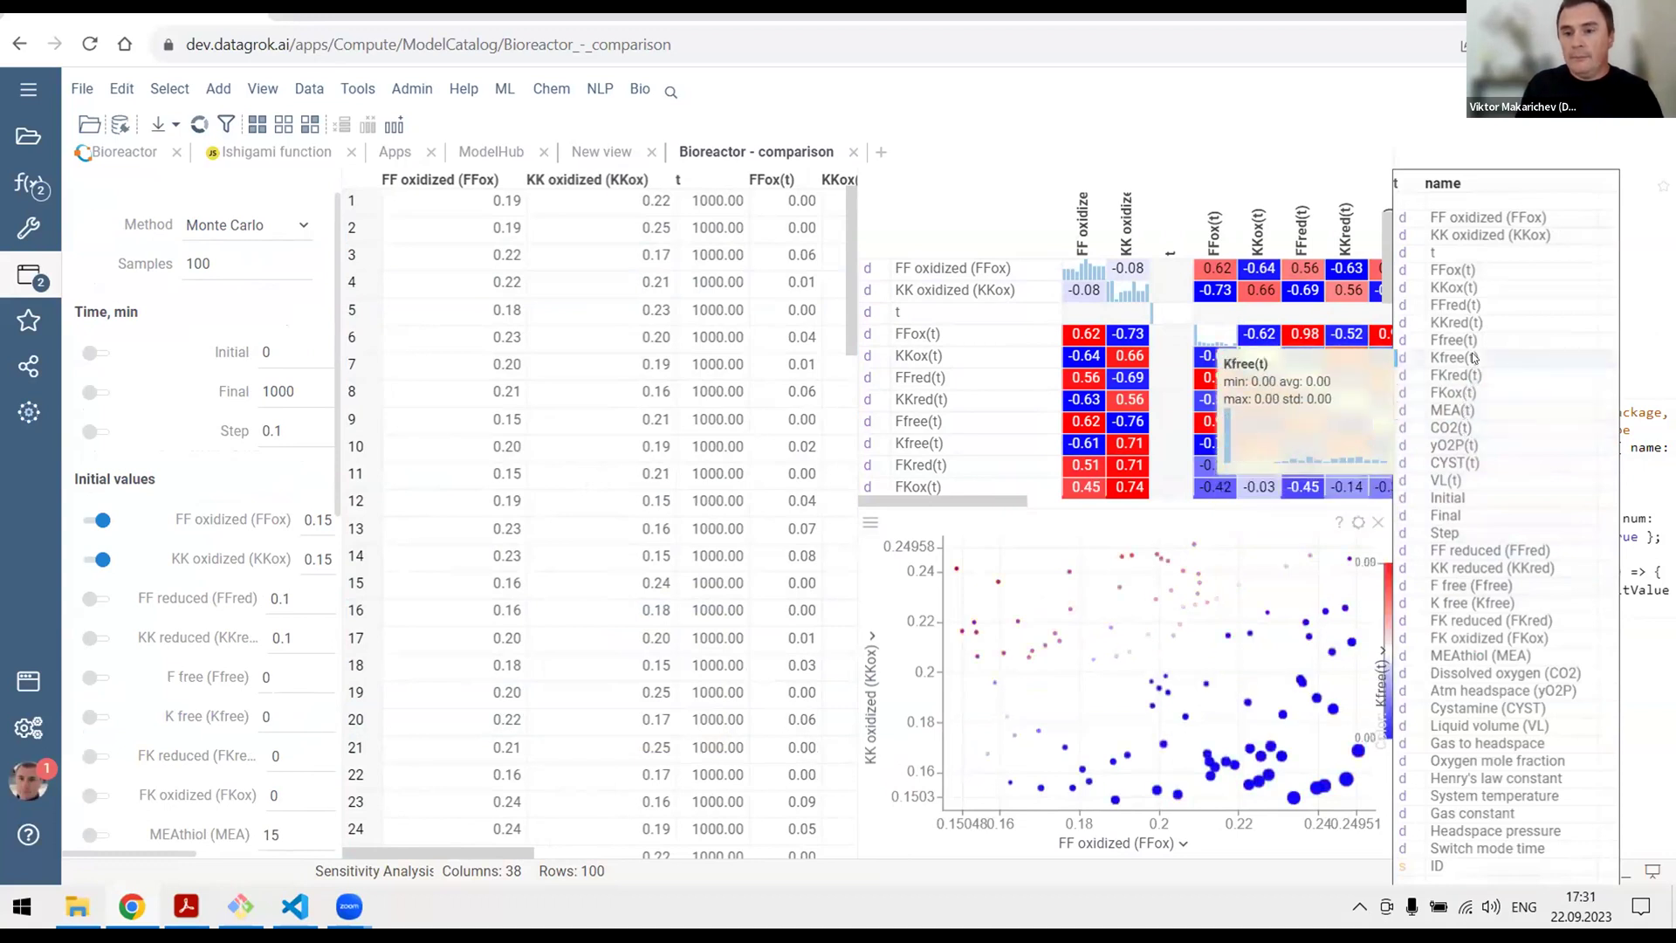
pyautogui.click(1466, 273)
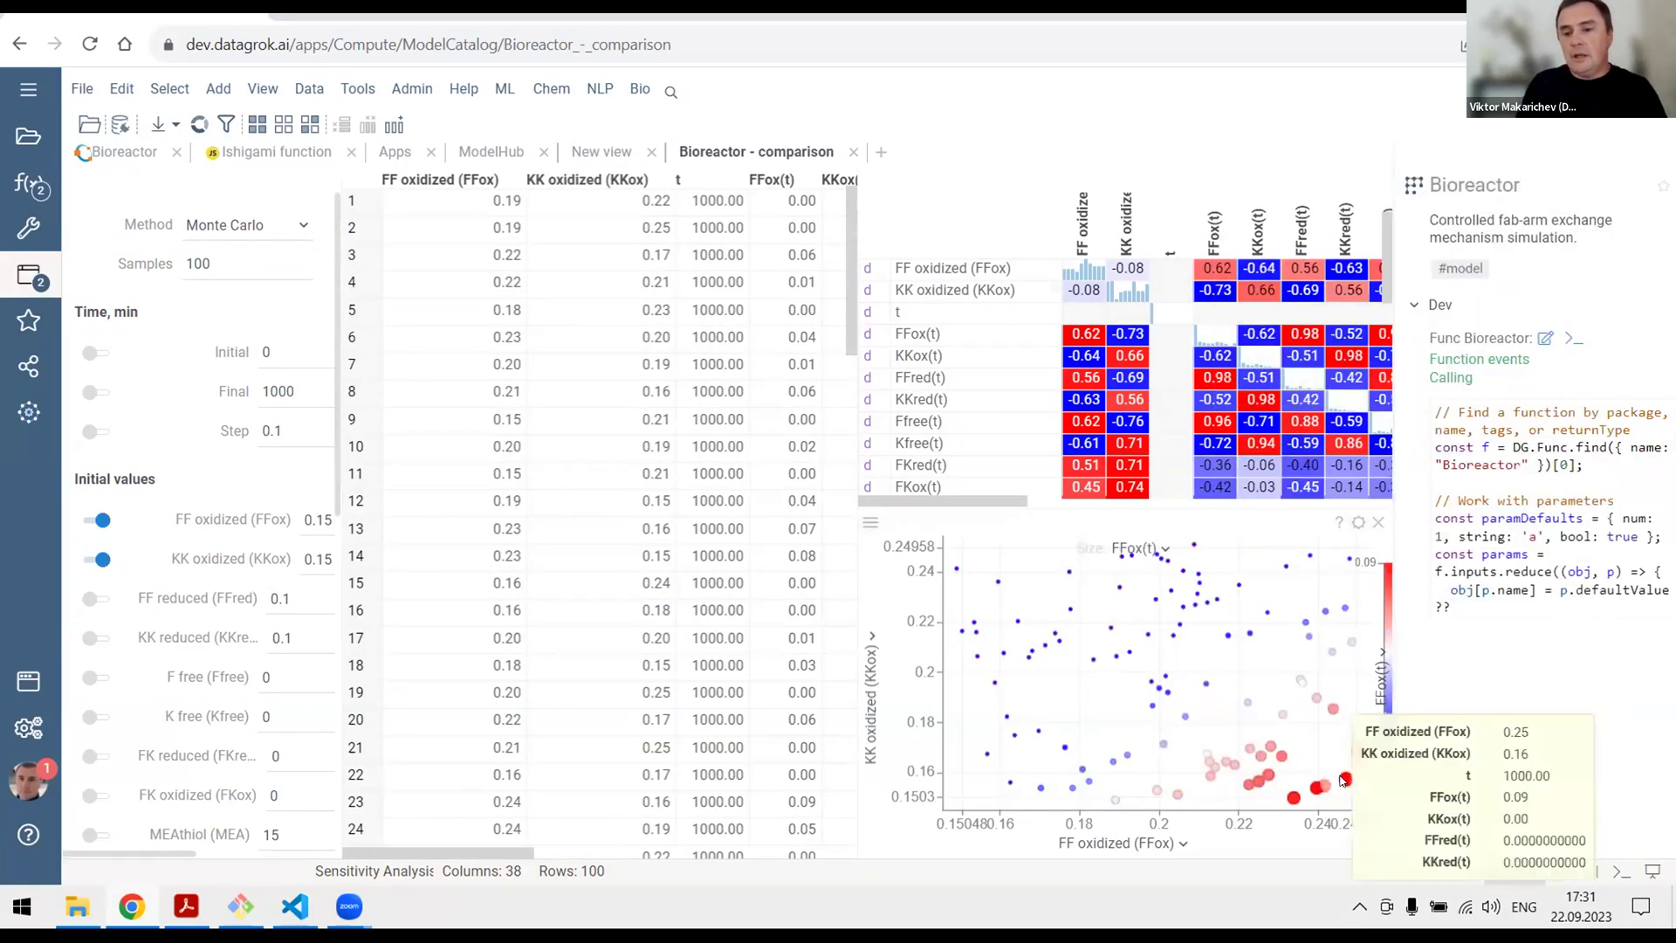
pyautogui.click(1343, 781)
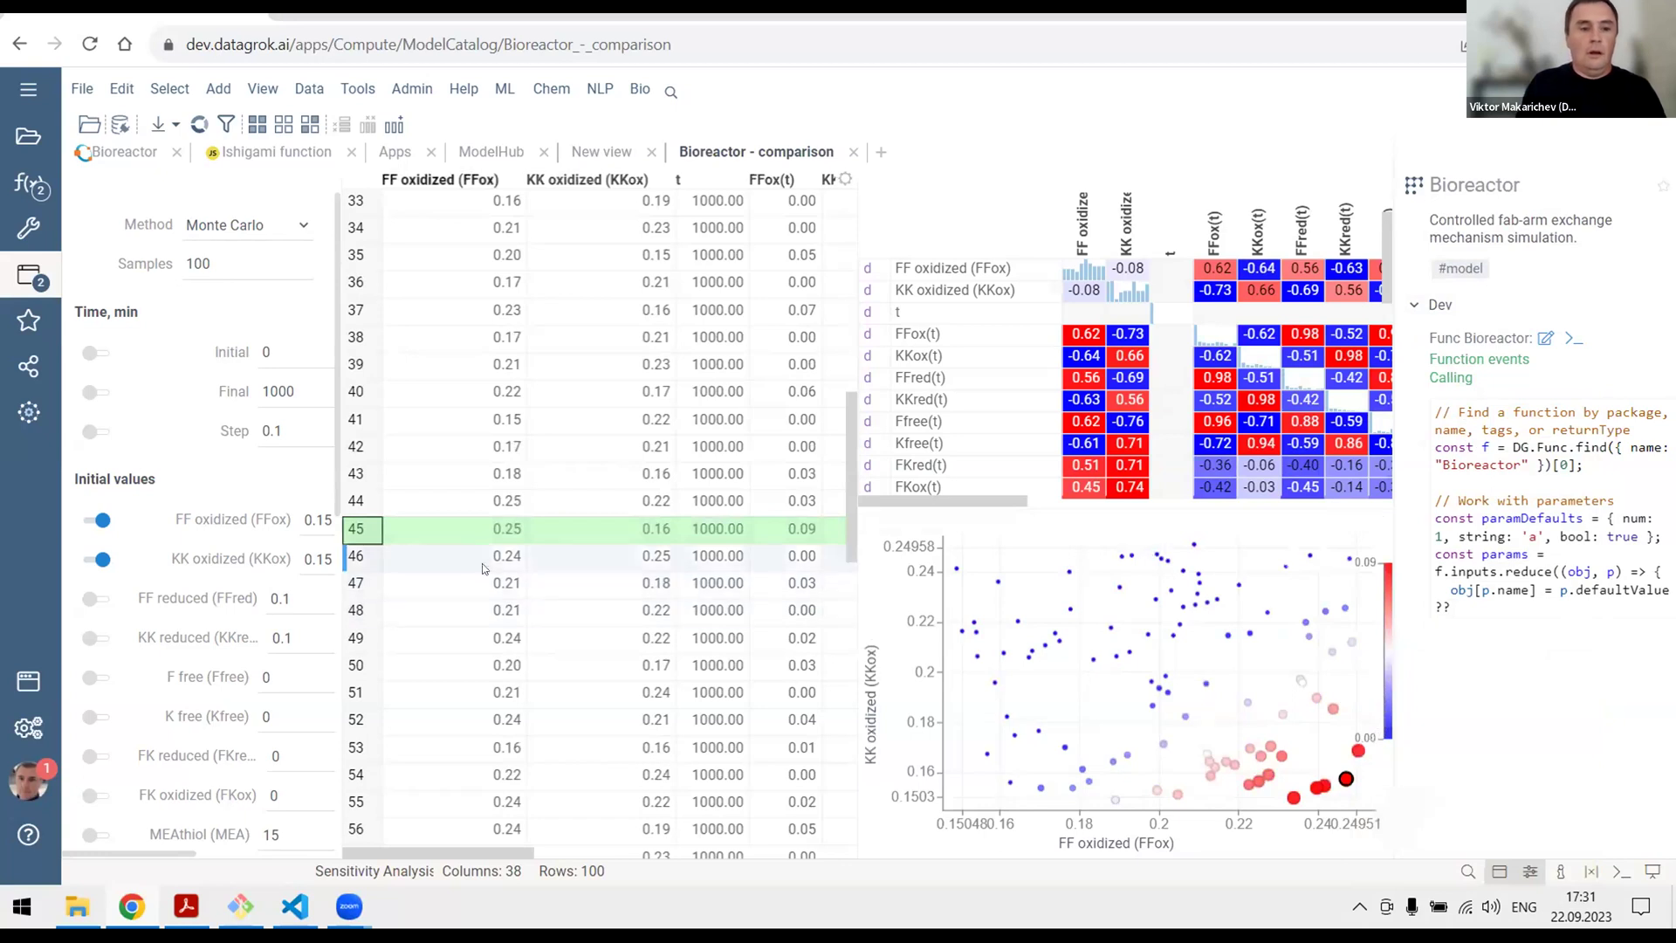
pyautogui.click(356, 532)
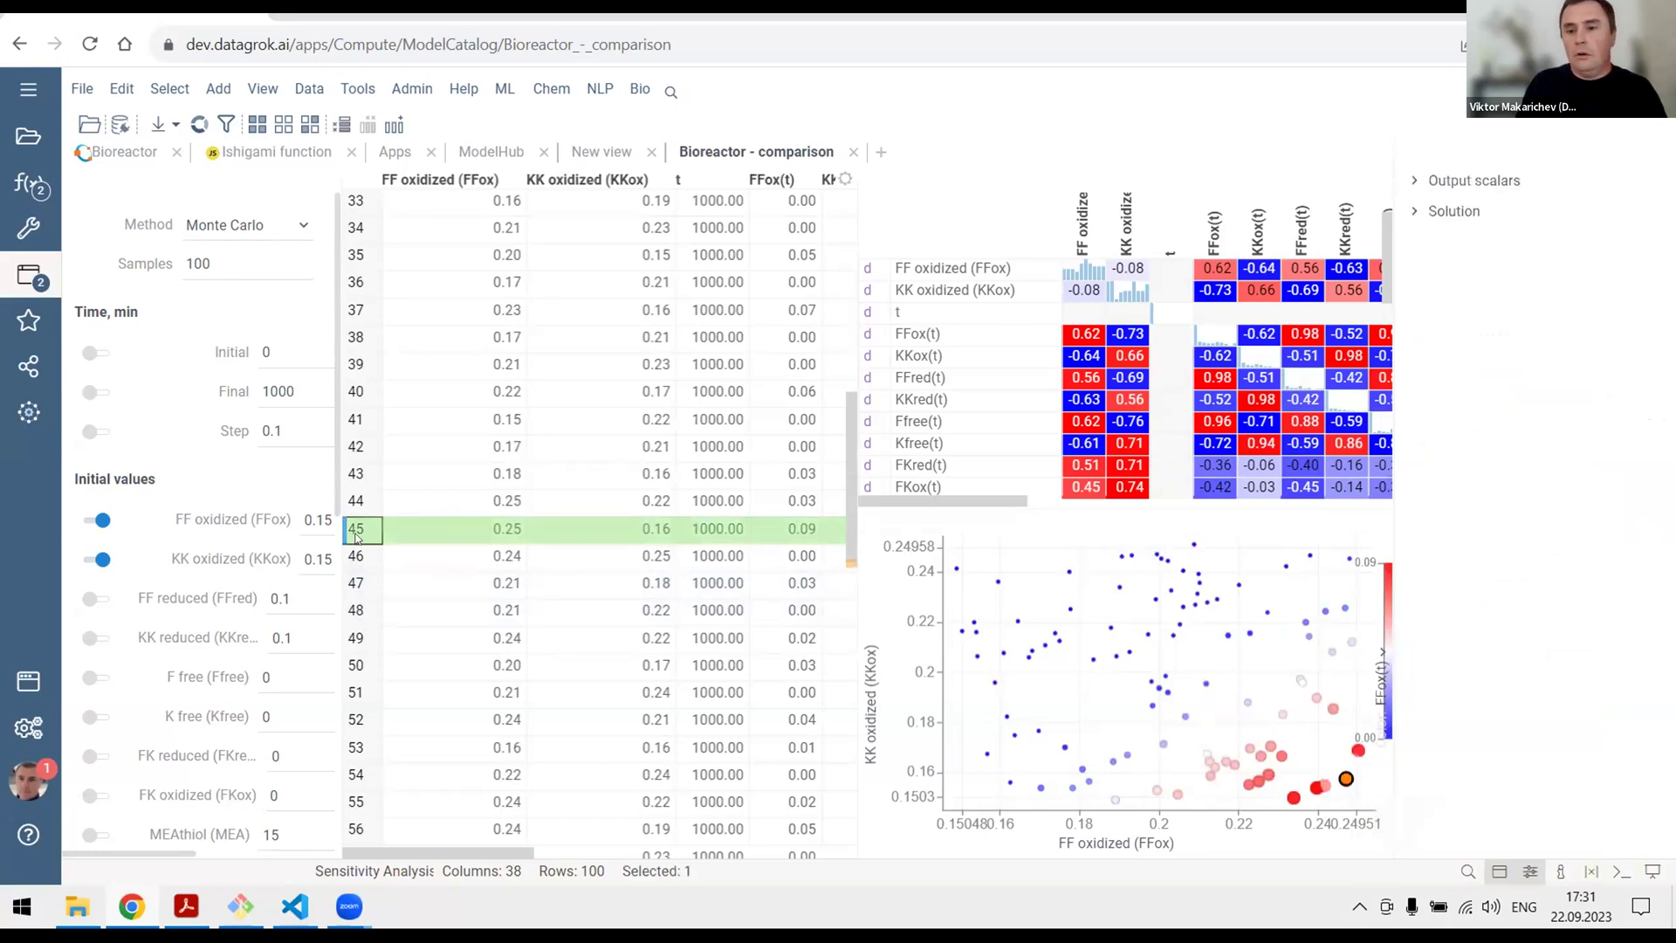
pyautogui.click(1455, 214)
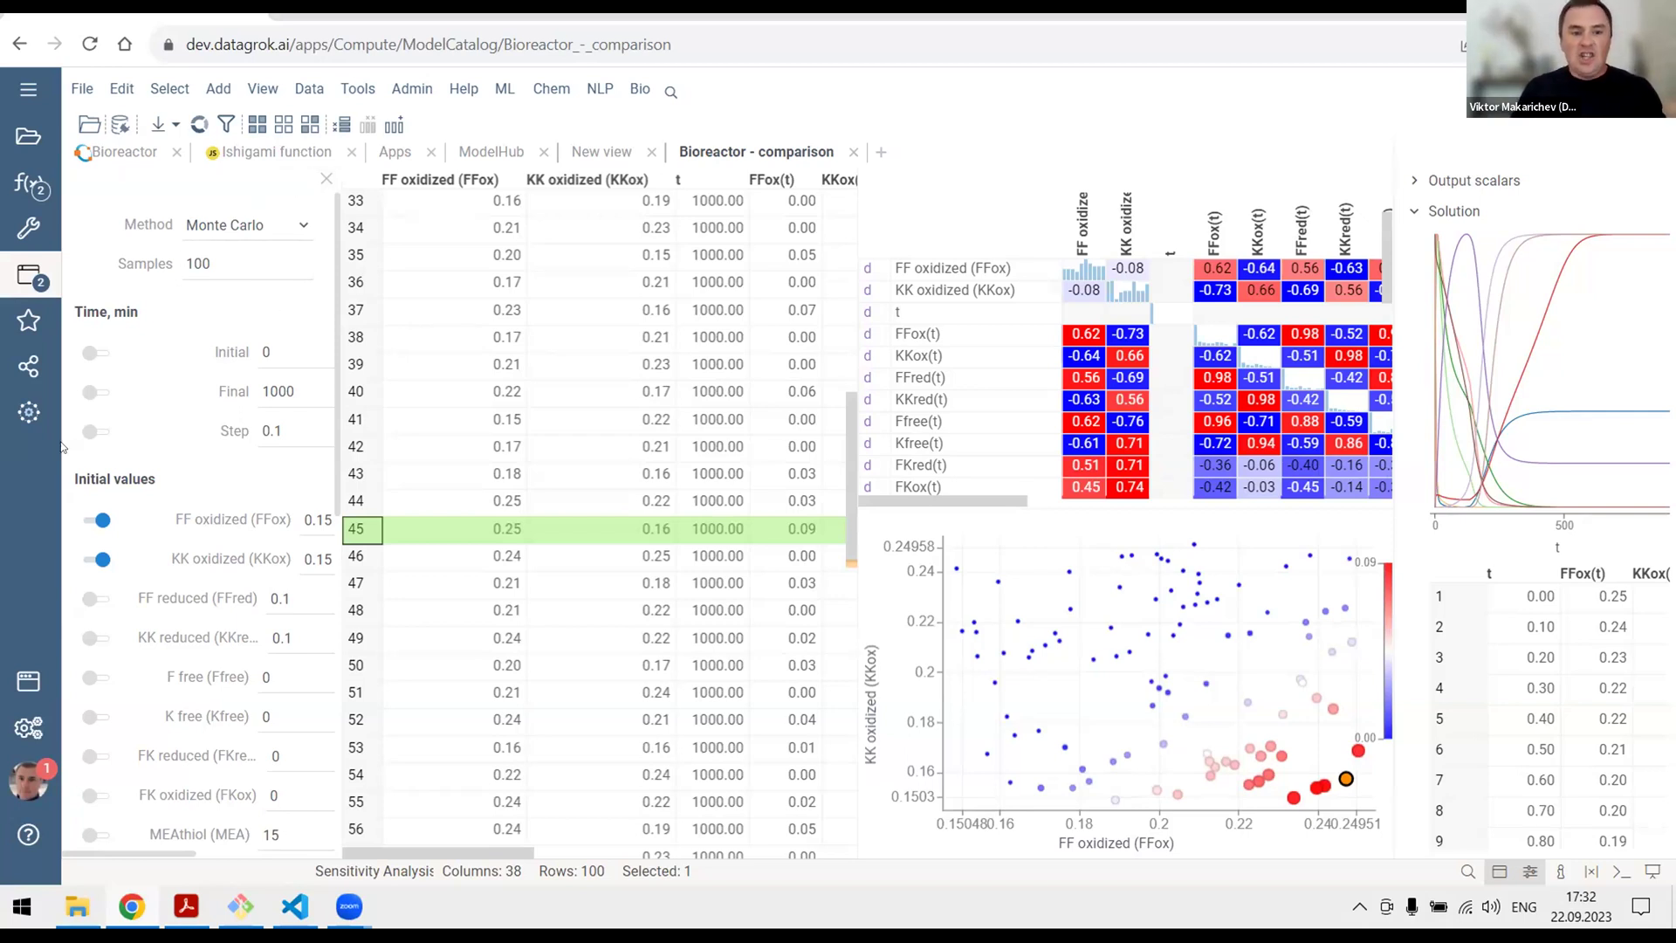
pyautogui.click(28, 680)
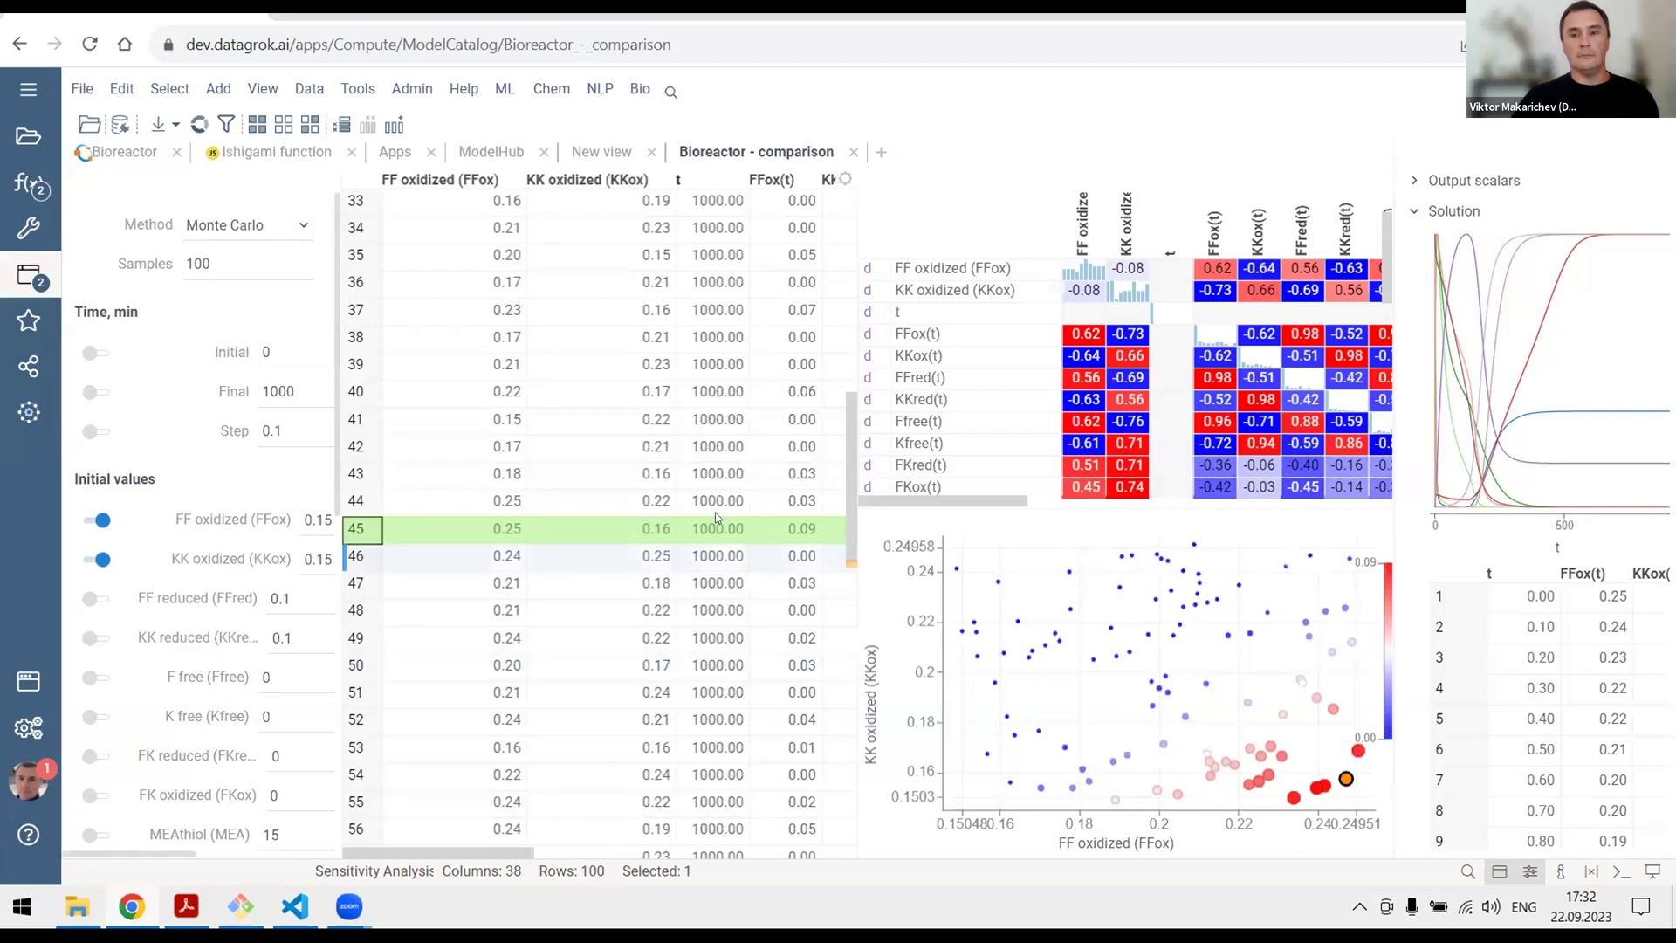
pyautogui.moveTo(715, 505)
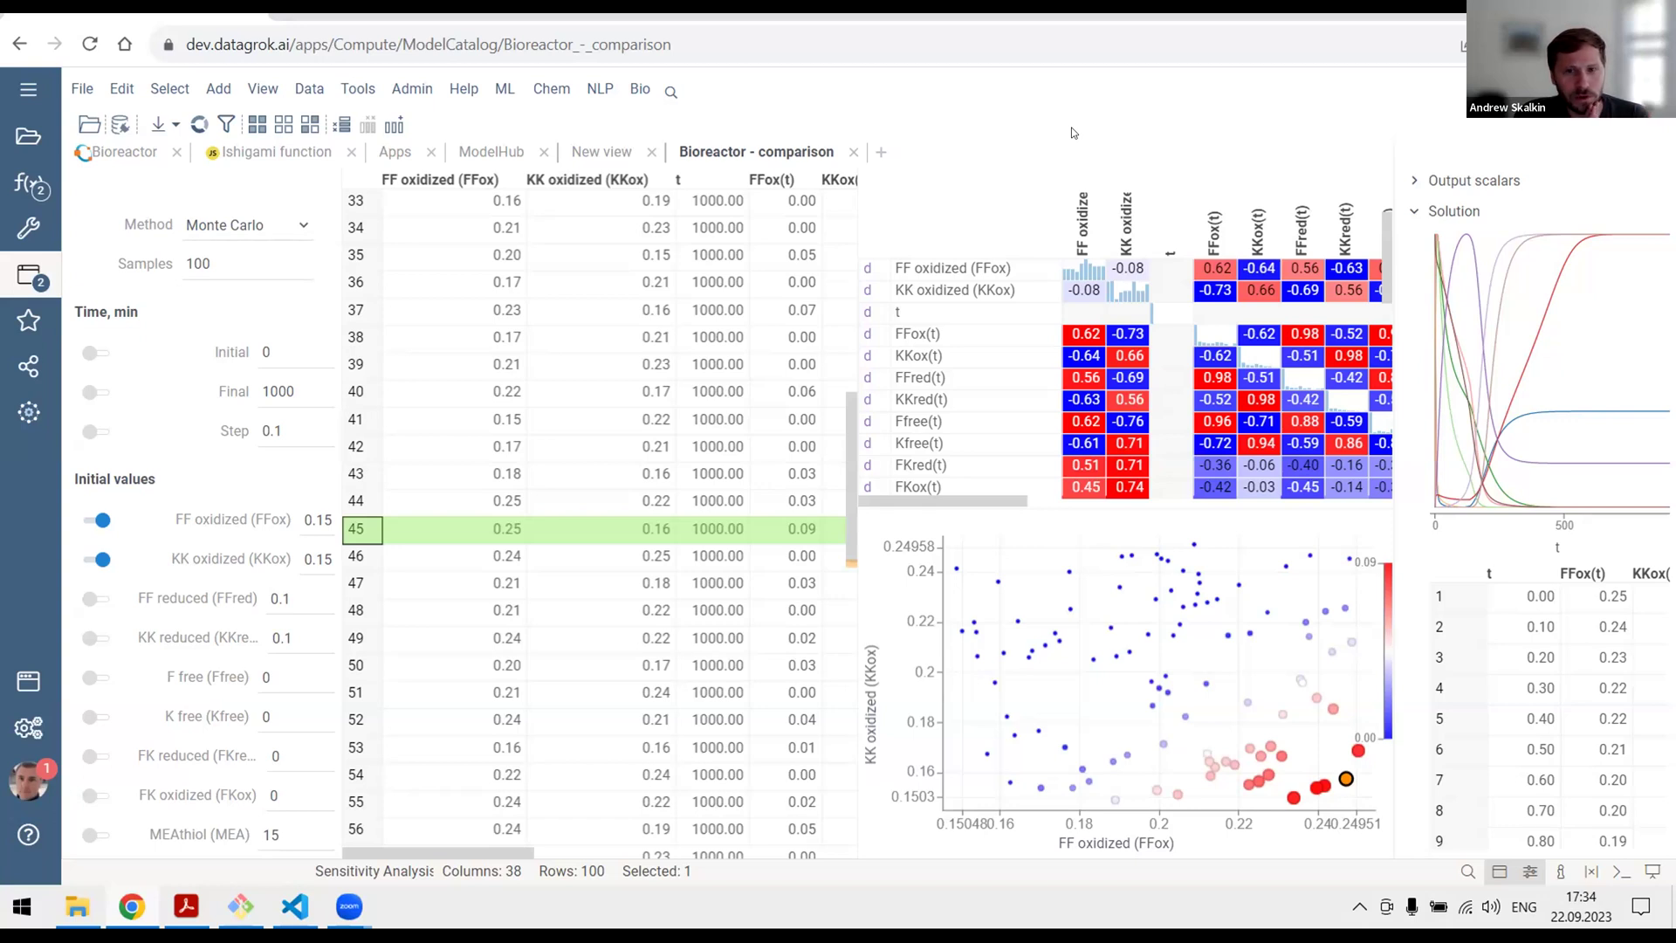
# Return to the Bioreactor script and review its equations, time argument and initial values definitions.
pyautogui.click(123, 151)
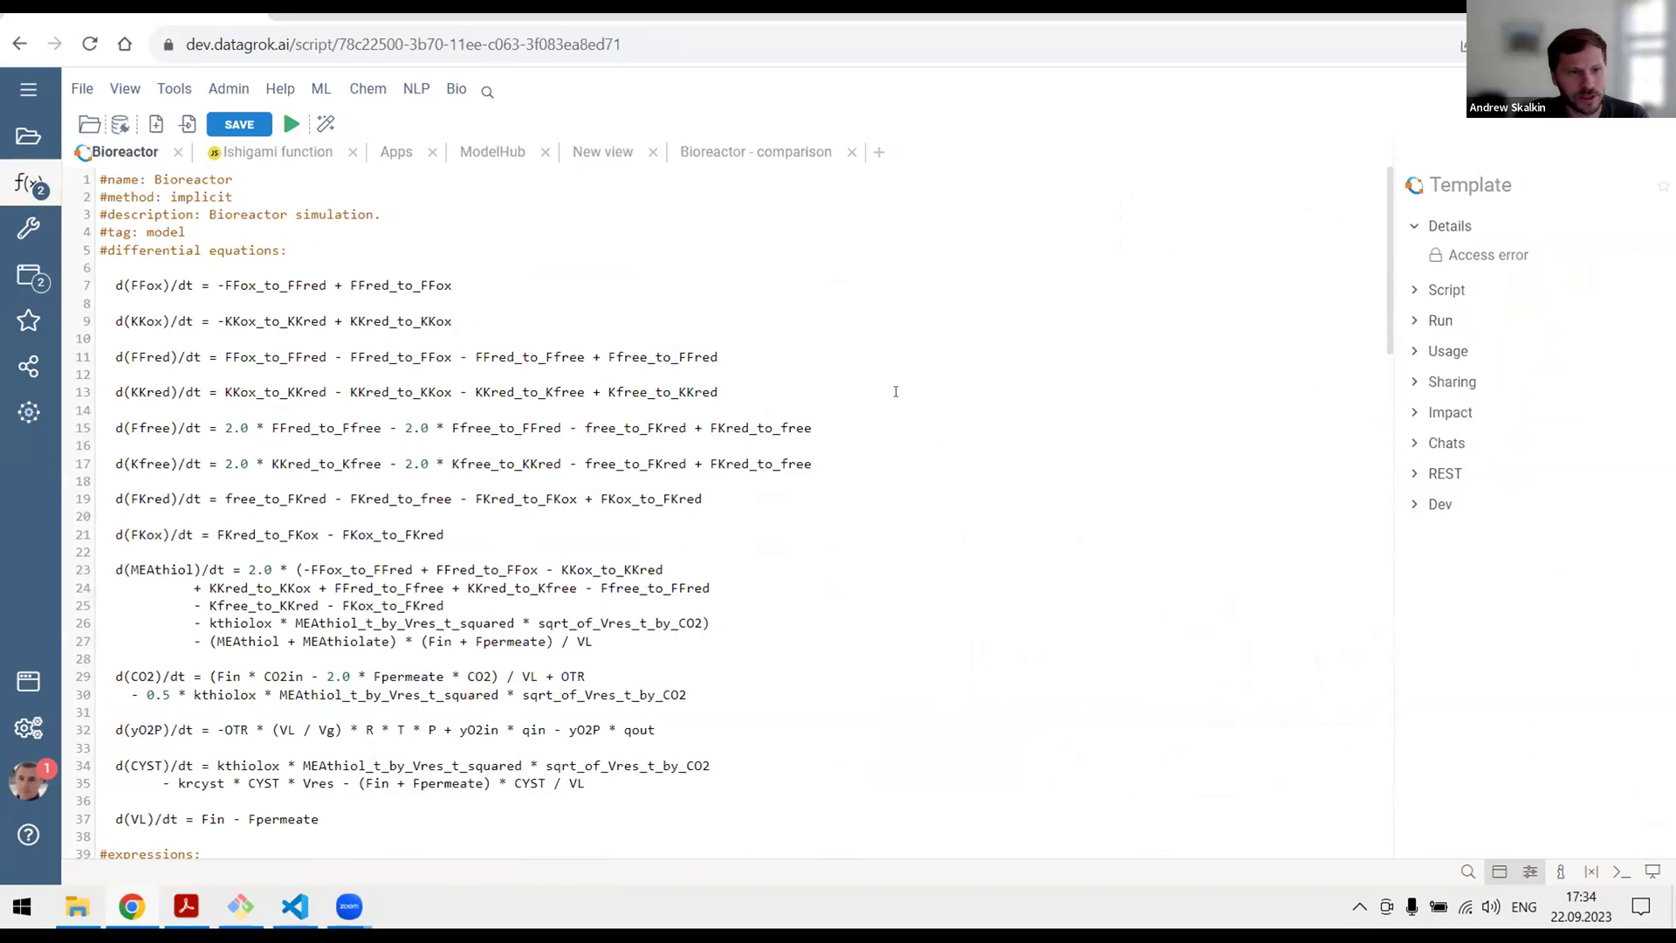
pyautogui.scroll(-8, 896, 391)
pyautogui.scroll(-10, 894, 386)
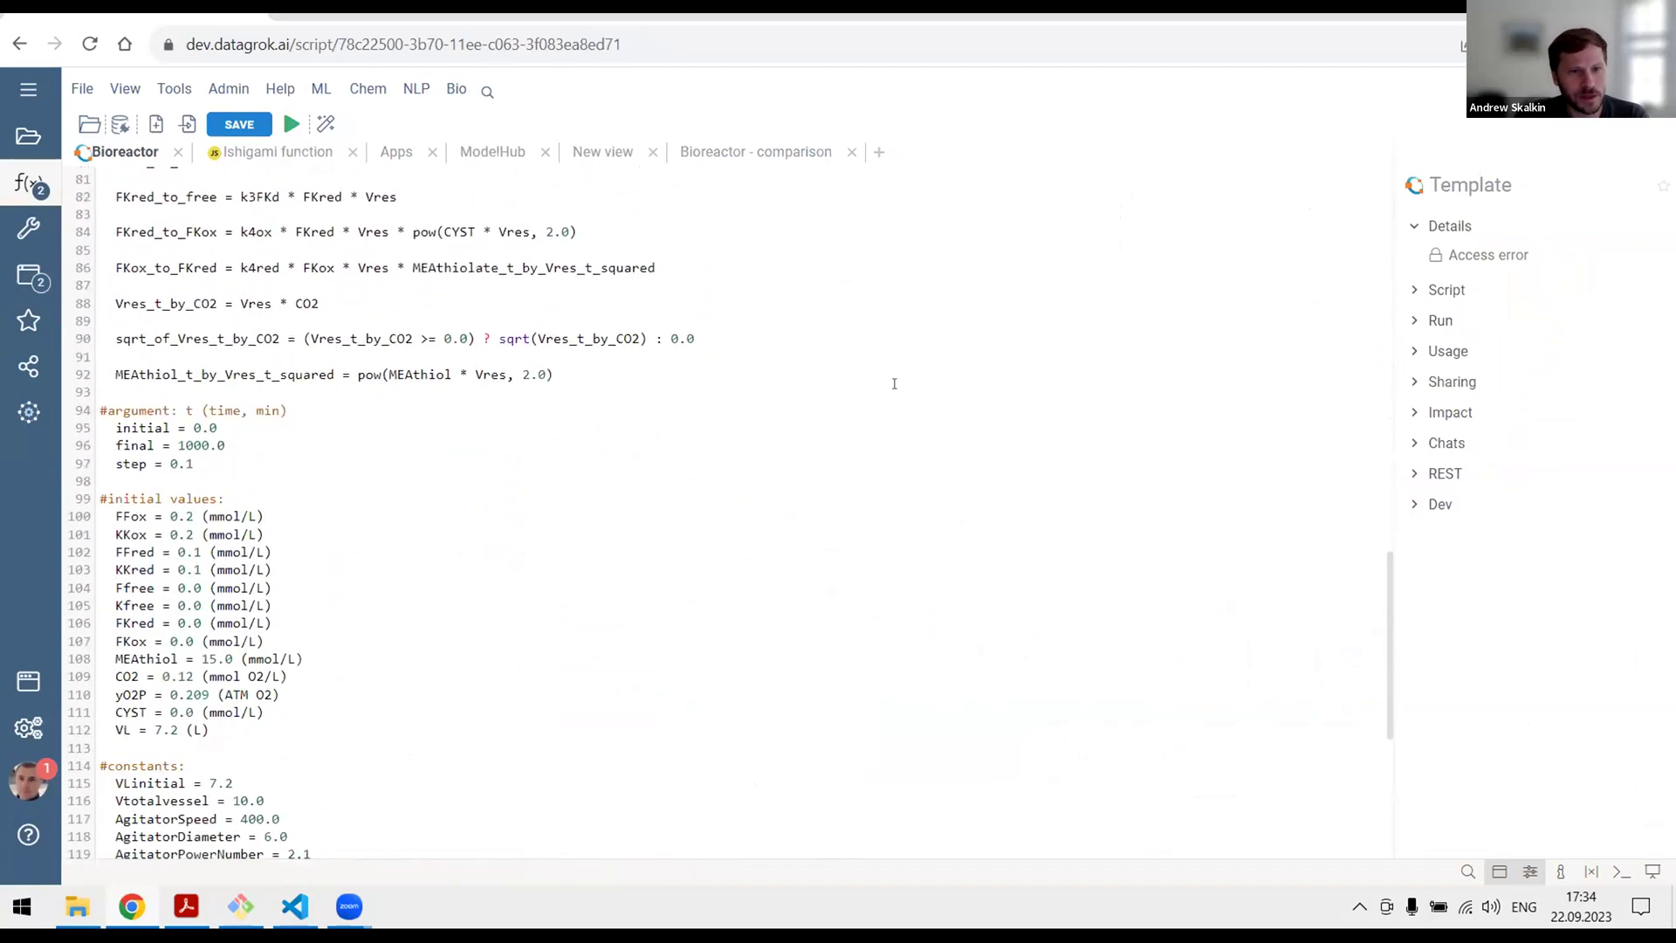
# Review the constants and parameters sections of the Bioreactor script, then return to its differential equations.
pyautogui.scroll(-6, 894, 378)
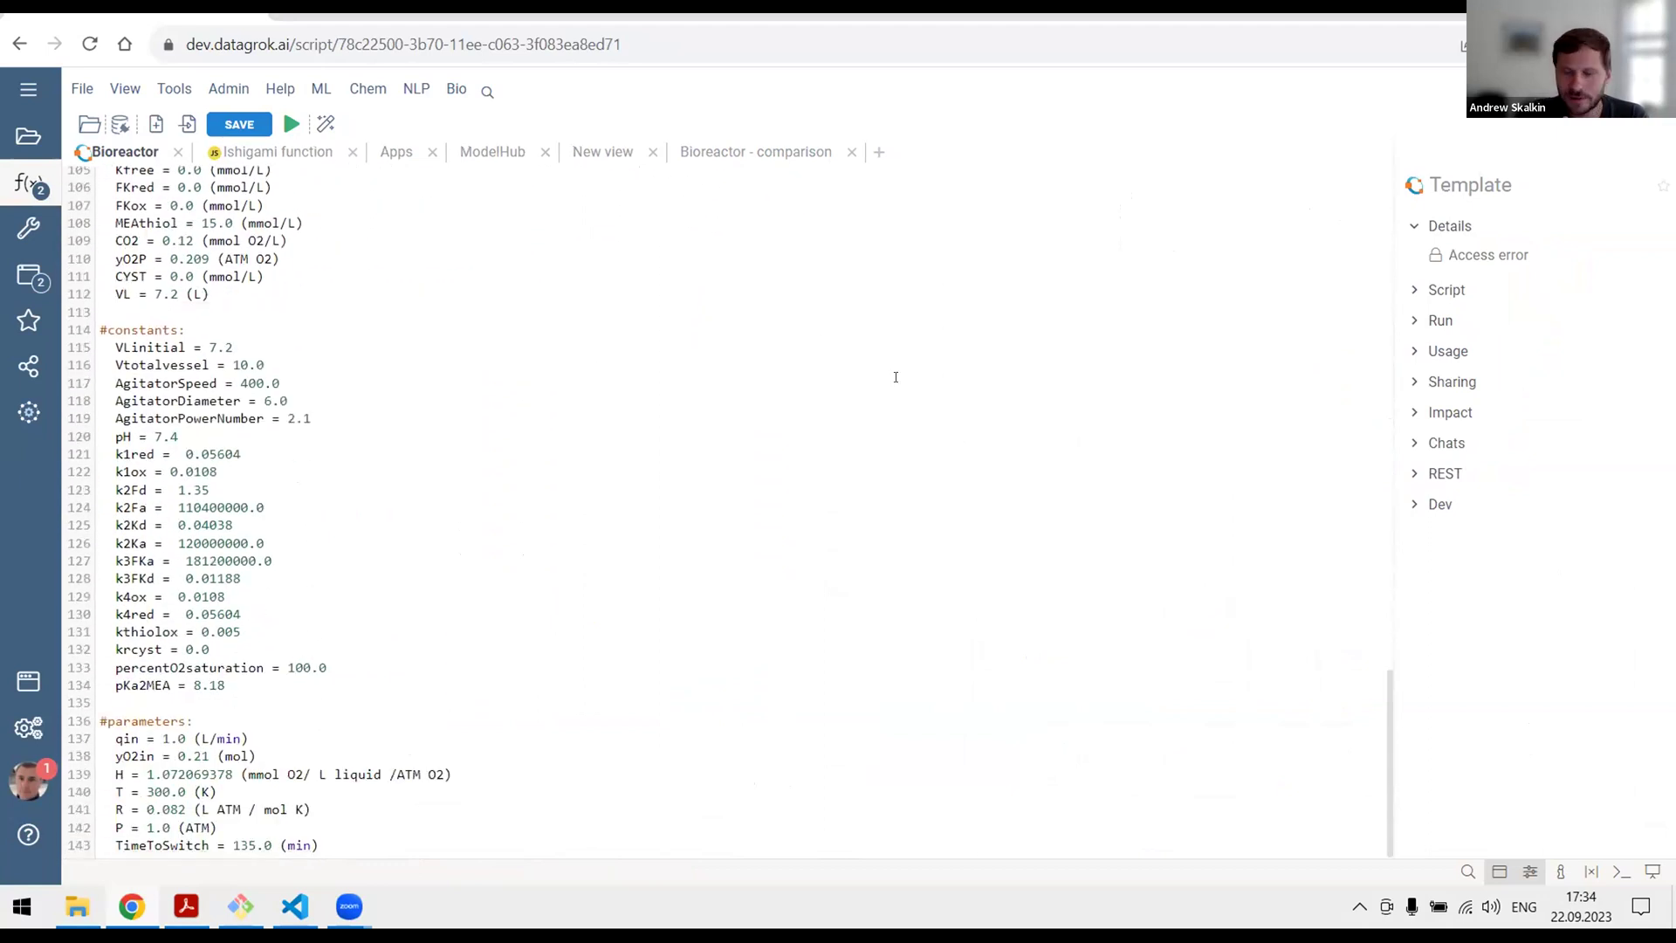
pyautogui.scroll(2, 895, 377)
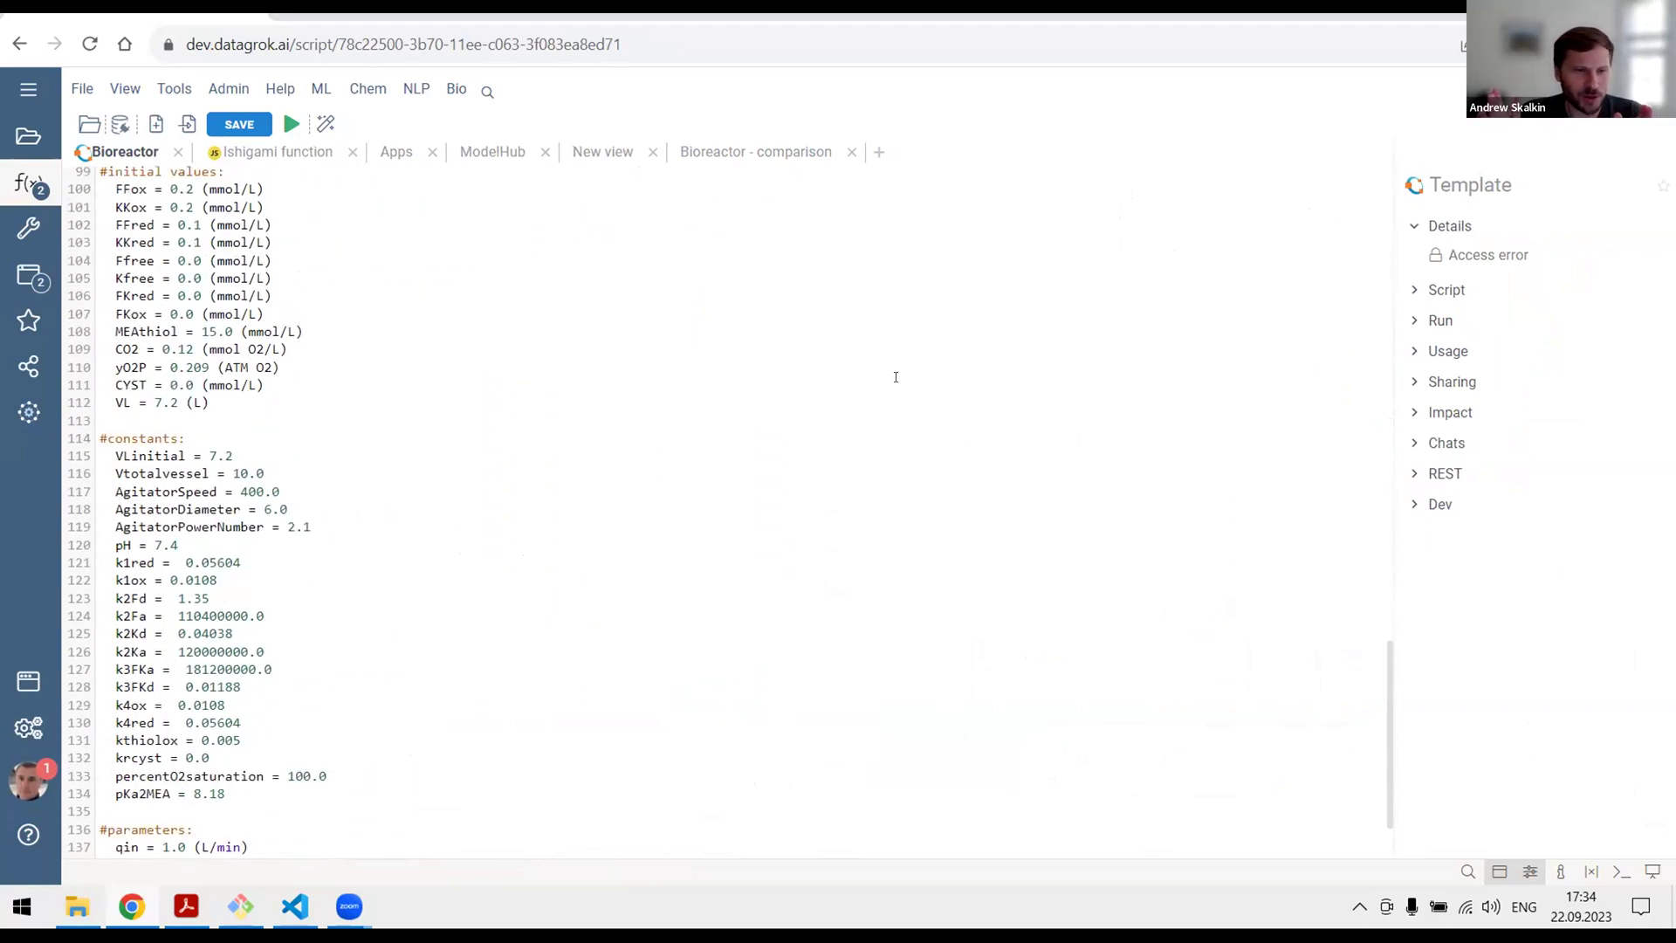
pyautogui.scroll(14, 896, 377)
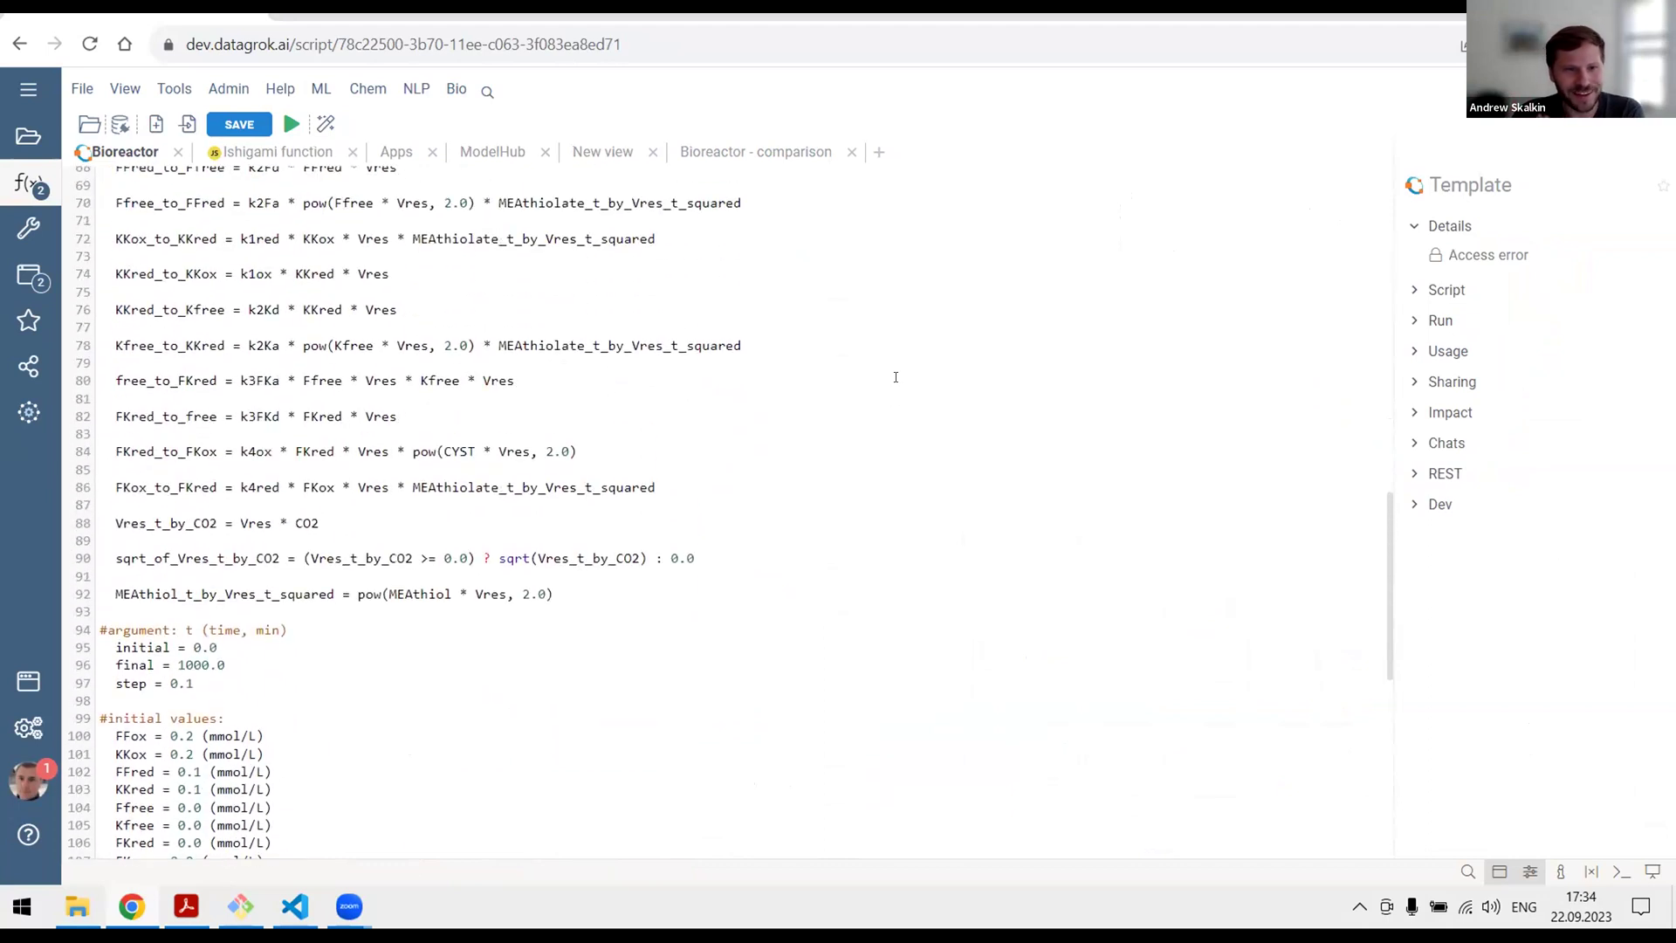
pyautogui.scroll(11, 896, 377)
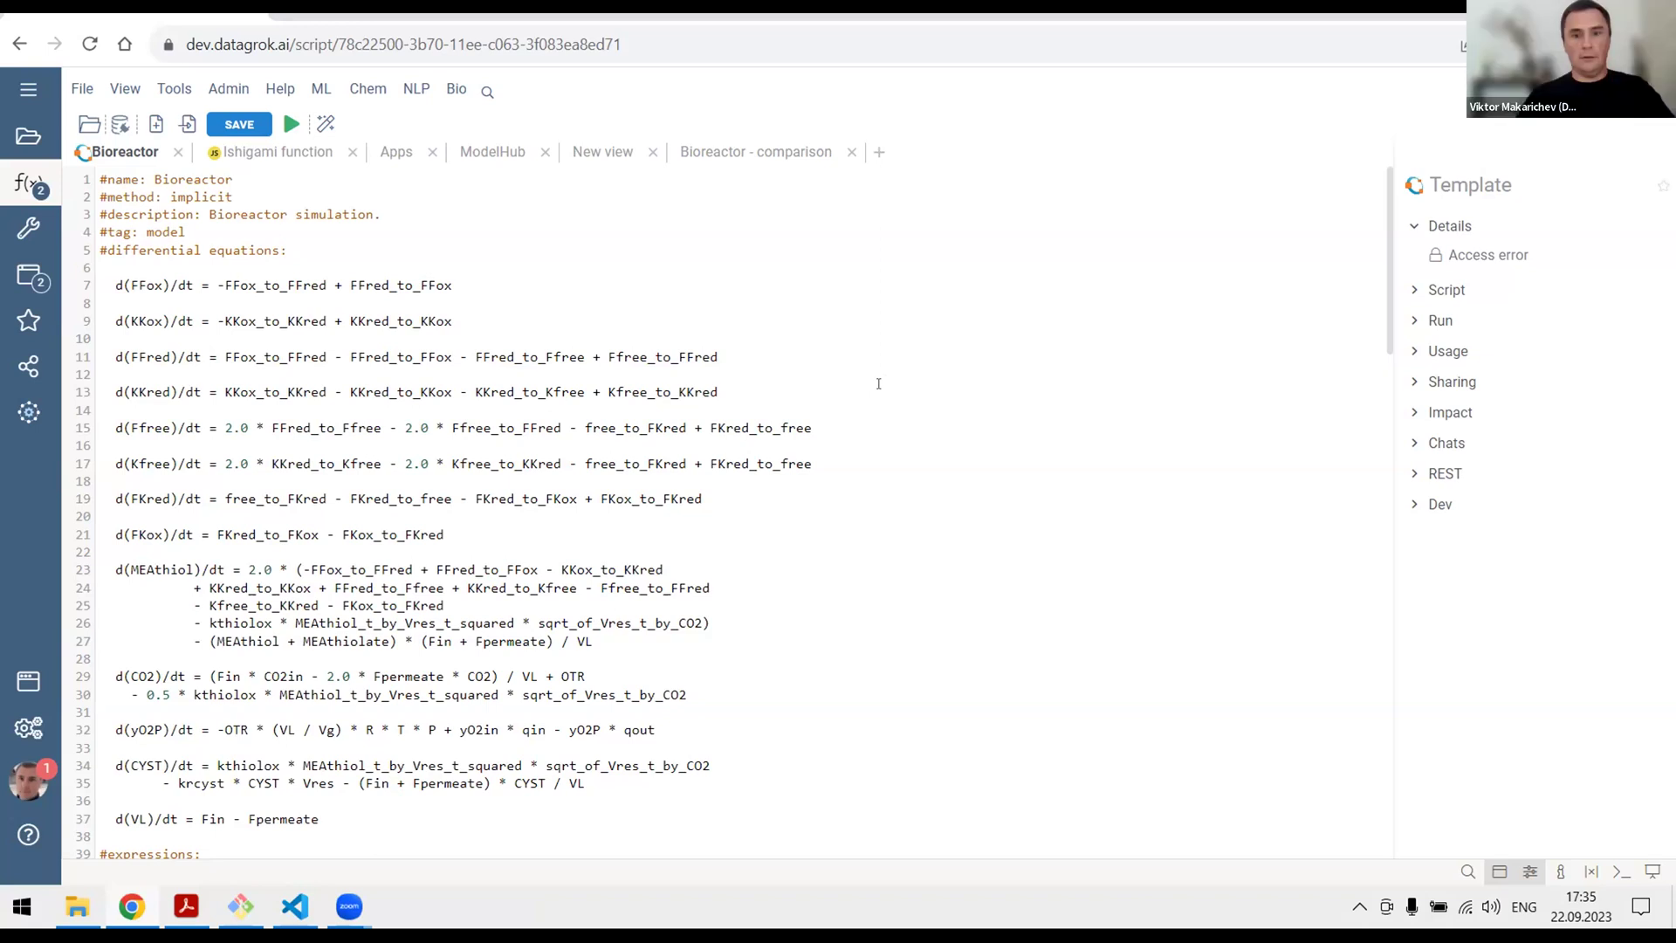
# Show the WebAutoSolver workflow slide in the PDF presentation and switch back to the browser.
pyautogui.hotkey('alt', 'Tab')
pyautogui.press('Right')
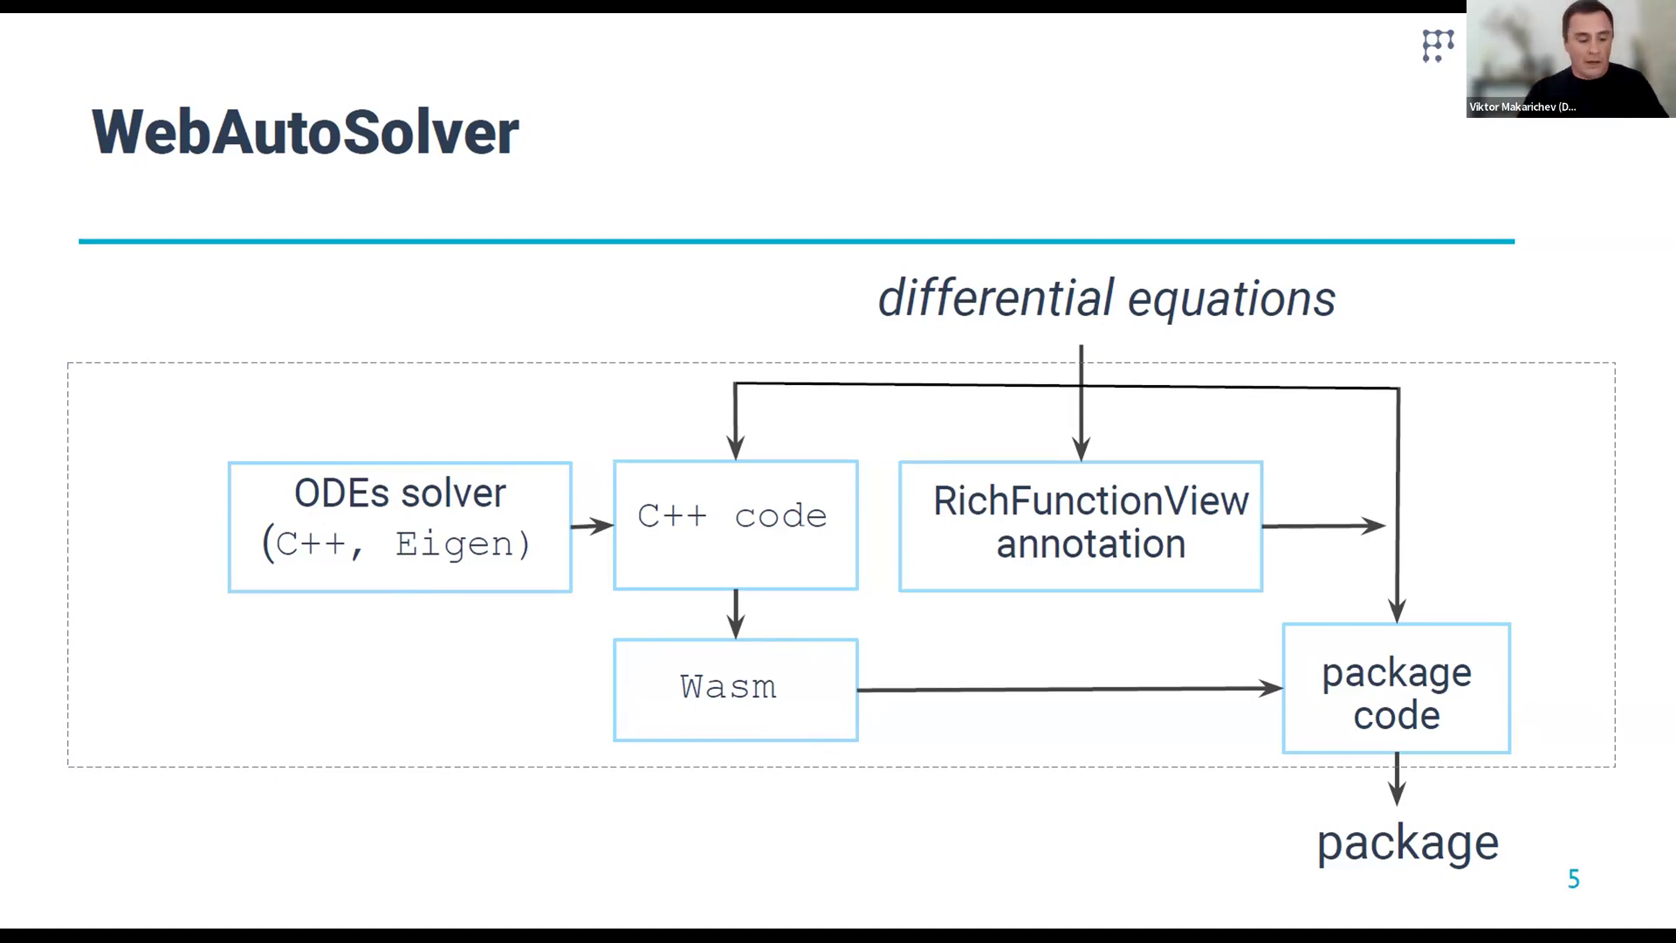
pyautogui.hotkey('alt', 'Tab')
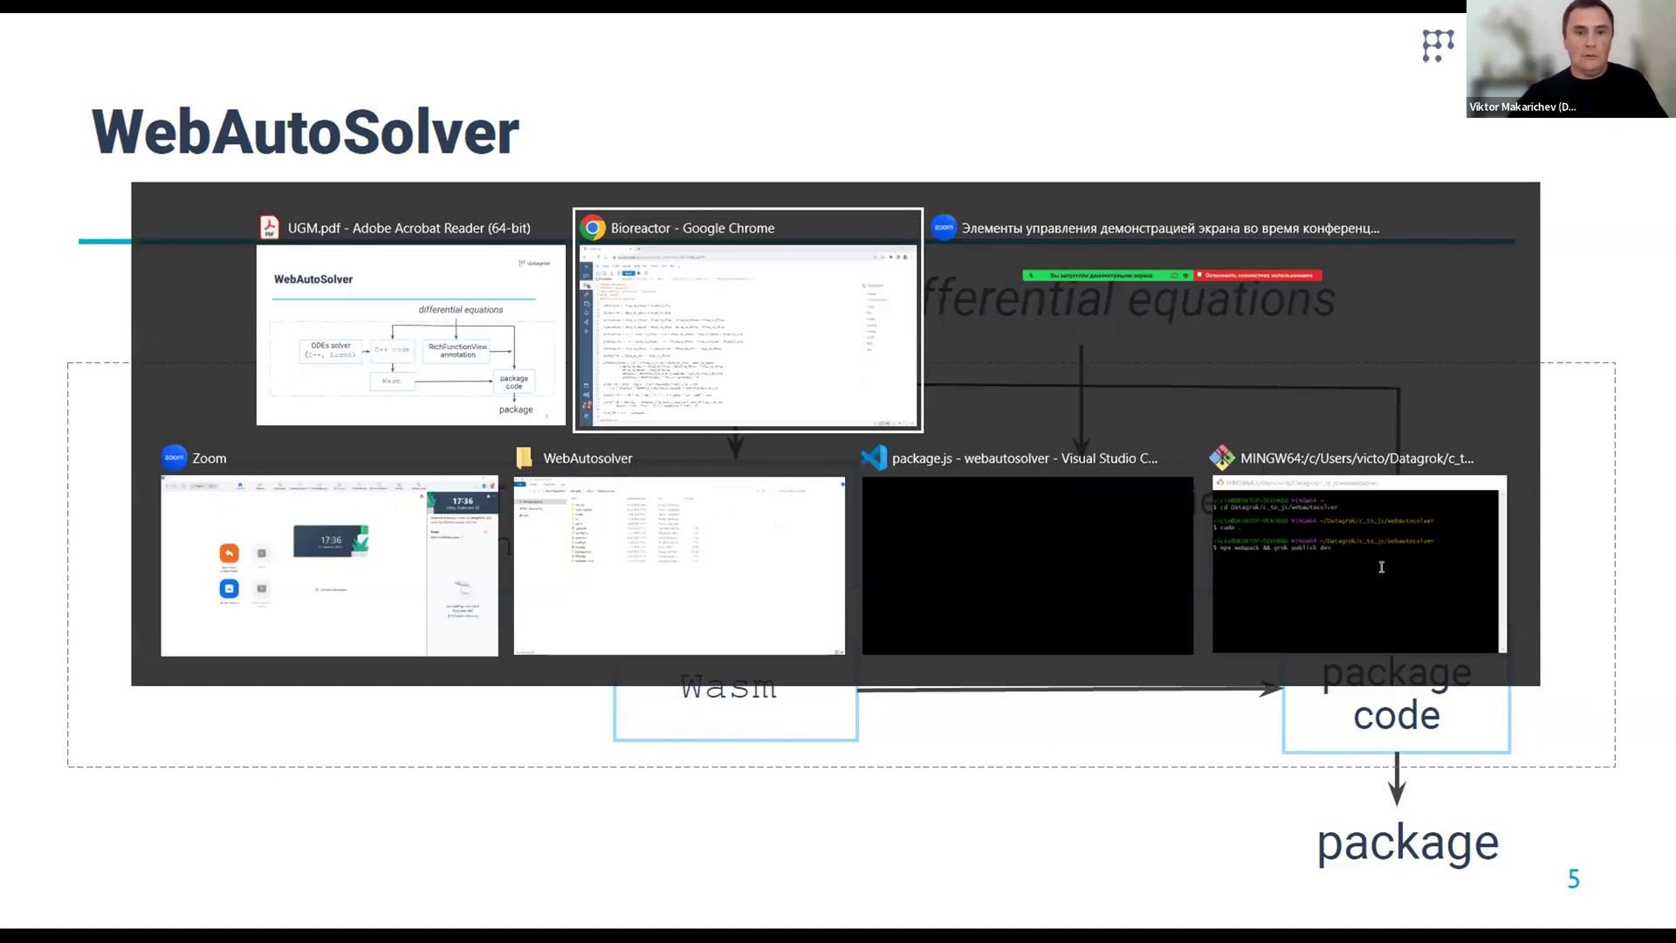
# Revisit the Bioreactor model's input and solution view and its sensitivity analysis comparison.
pyautogui.click(696, 154)
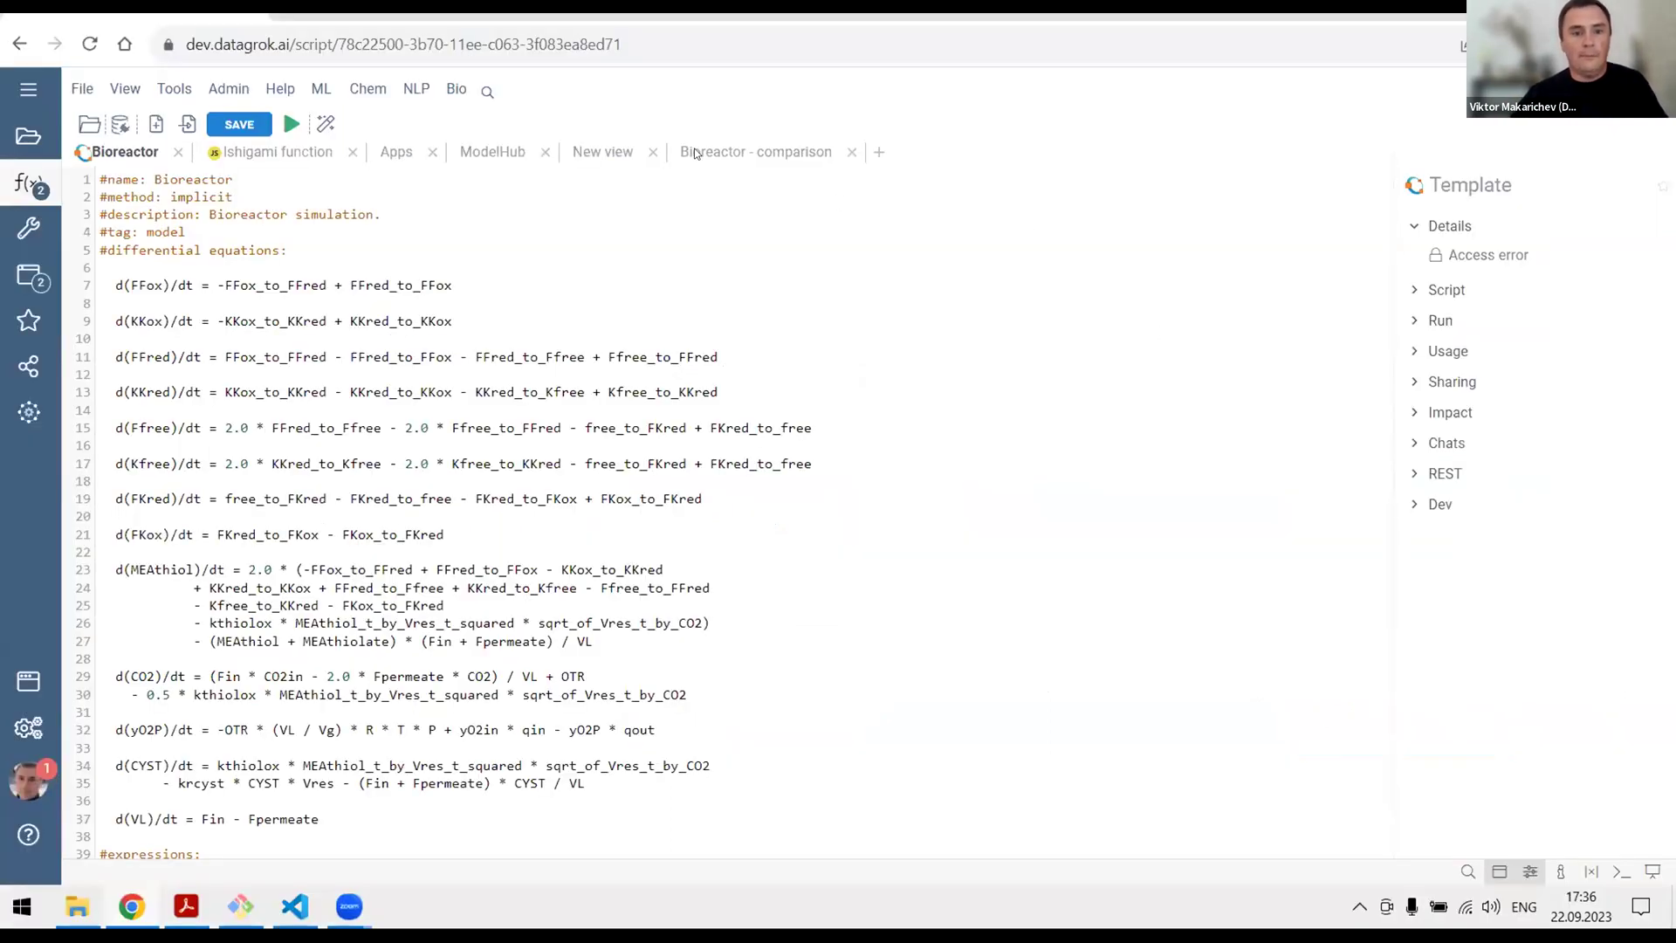
pyautogui.click(622, 155)
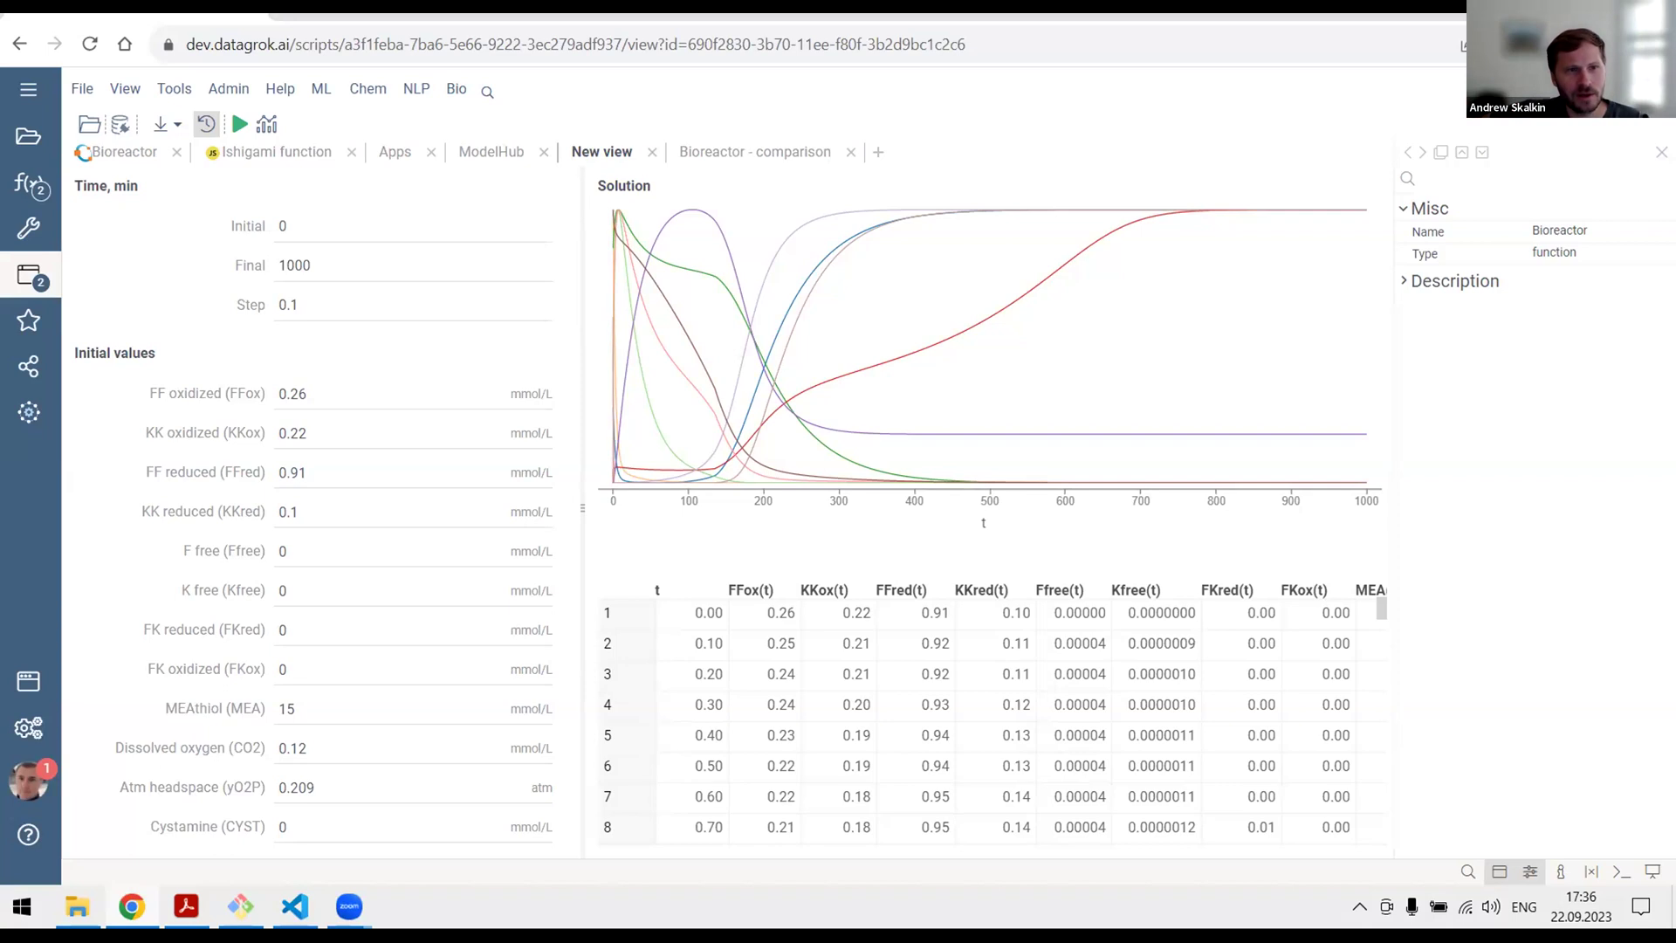
pyautogui.click(774, 153)
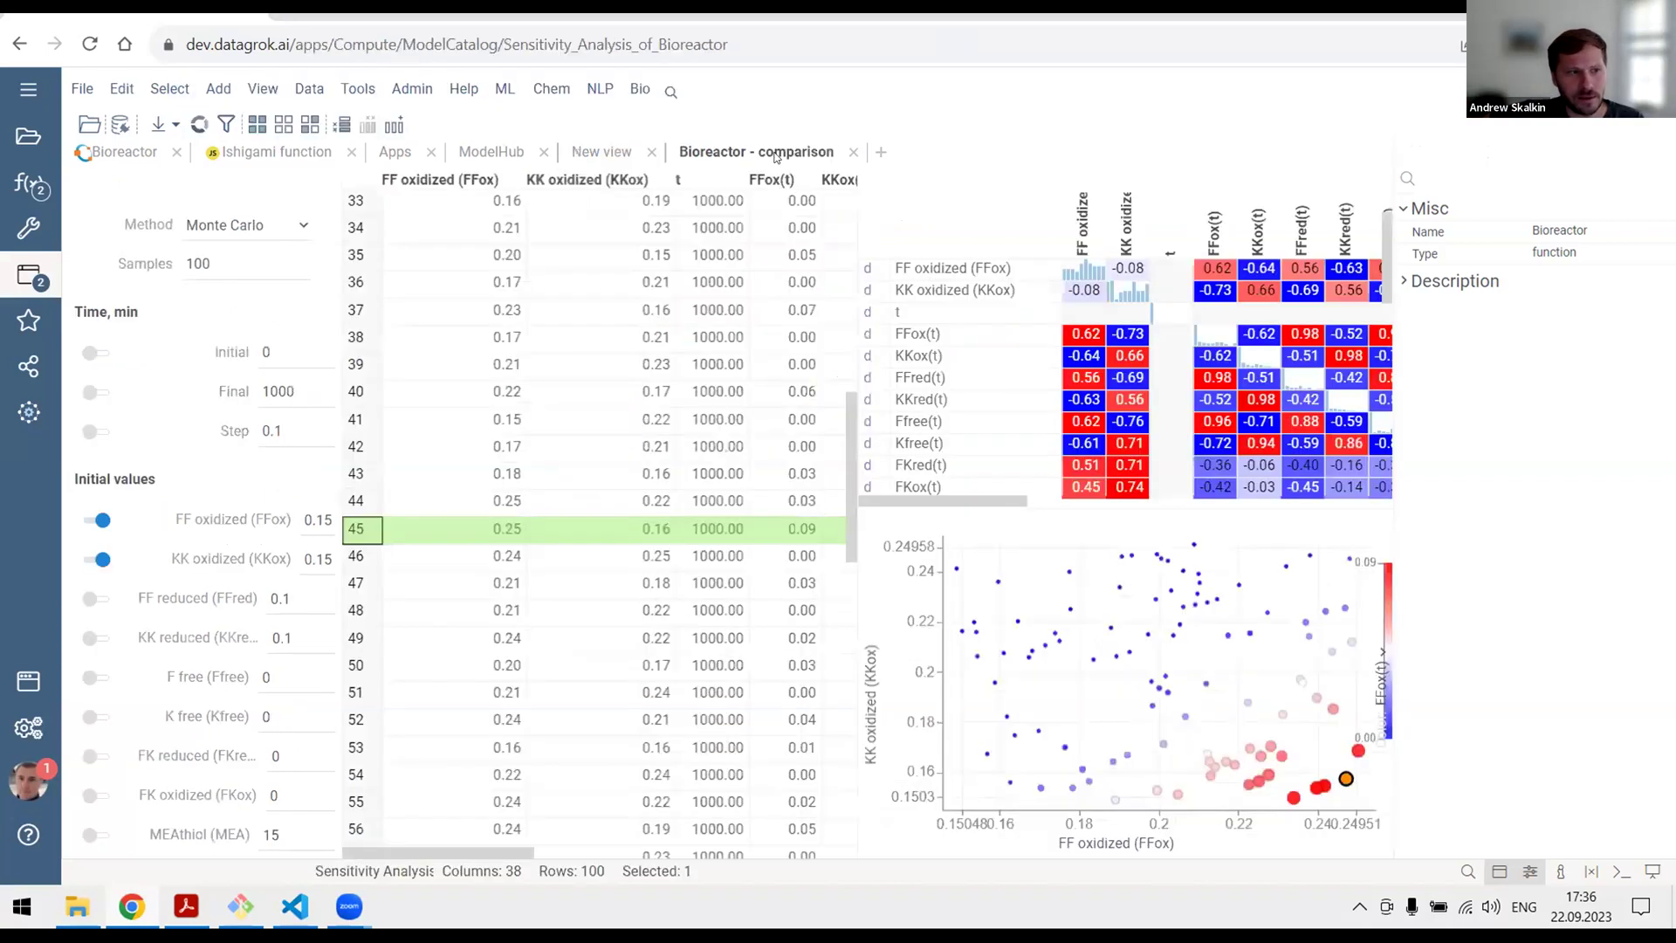
# Run the Ishigami function script and open the sensitivity analysis for it.
pyautogui.click(299, 153)
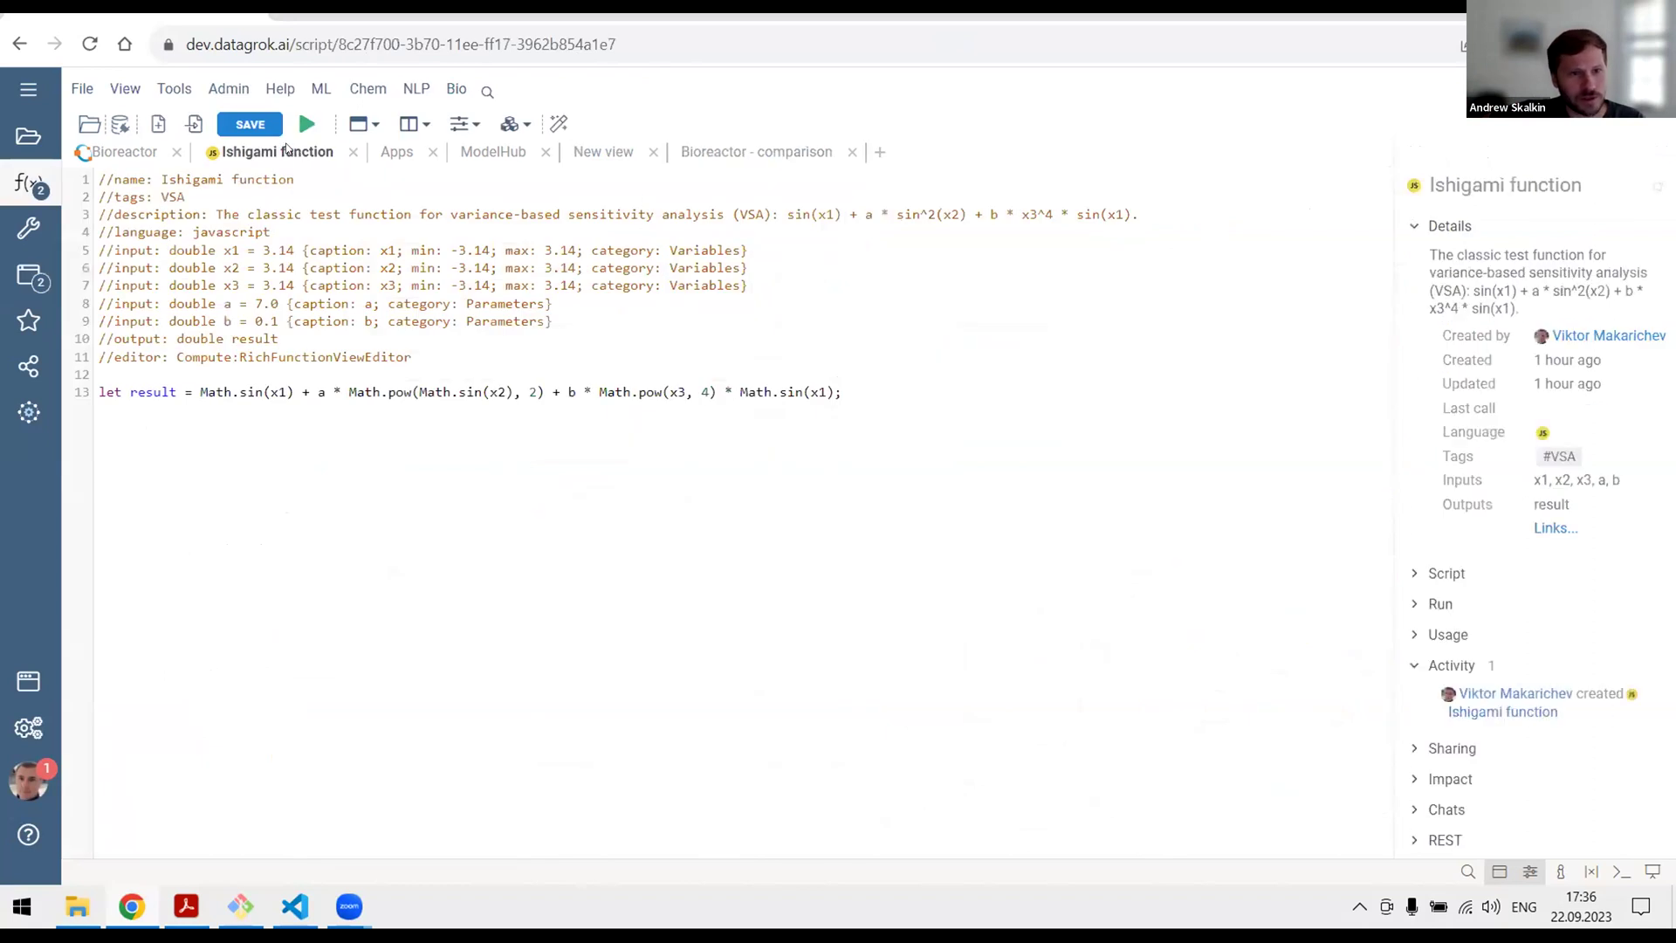
pyautogui.click(307, 124)
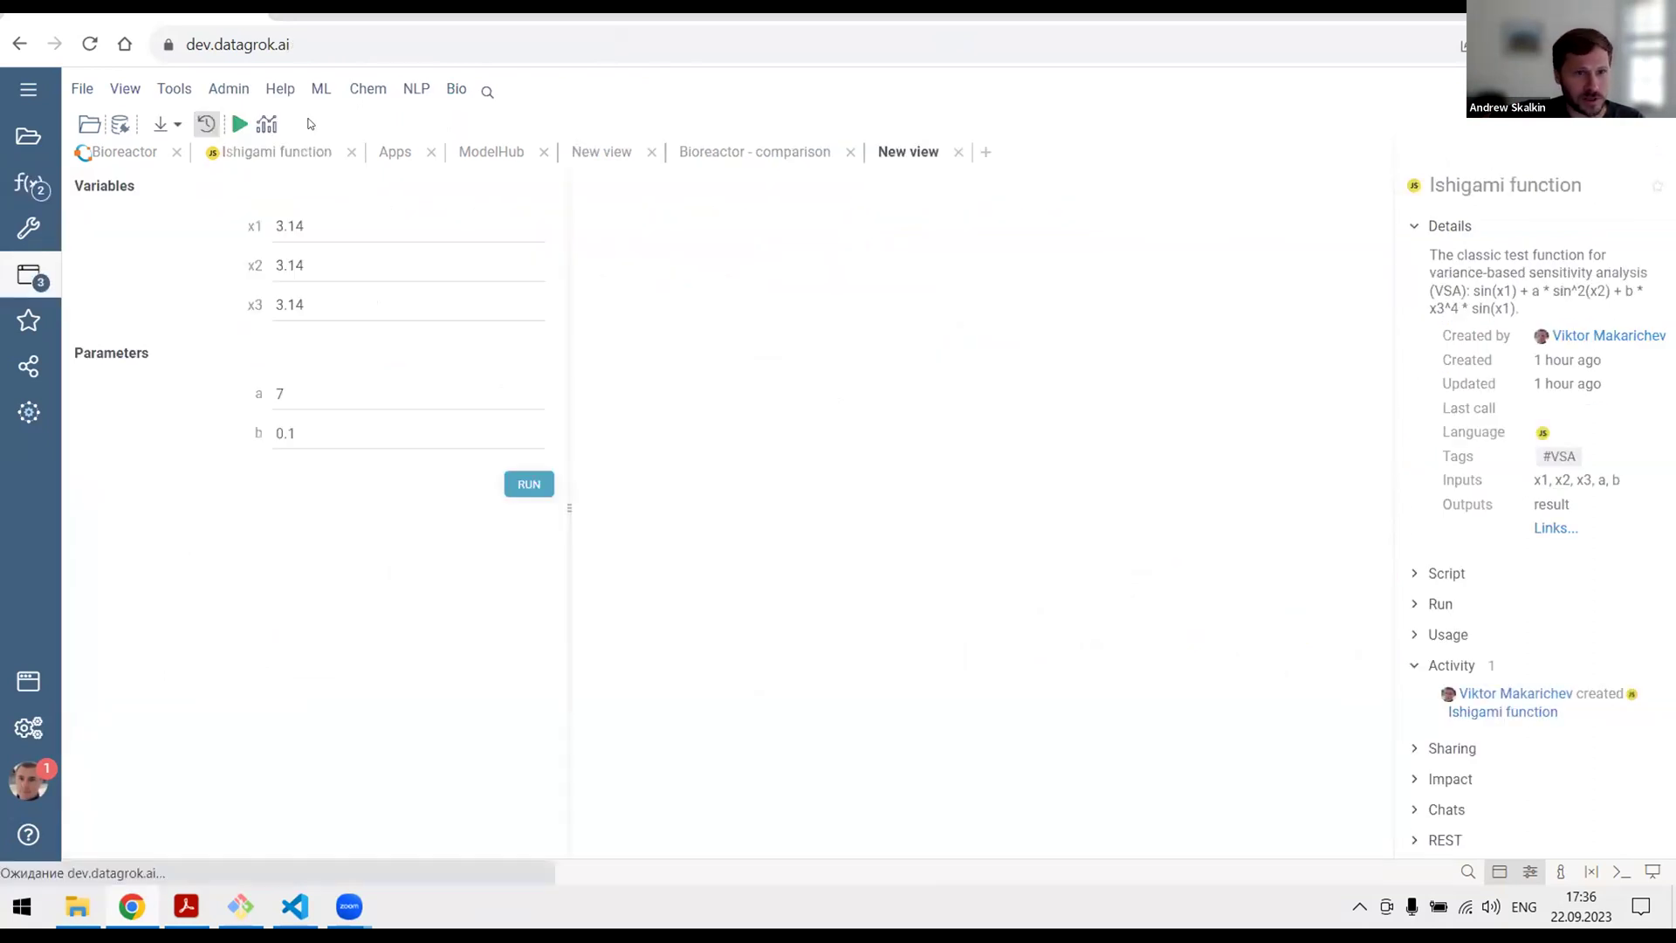
pyautogui.click(267, 124)
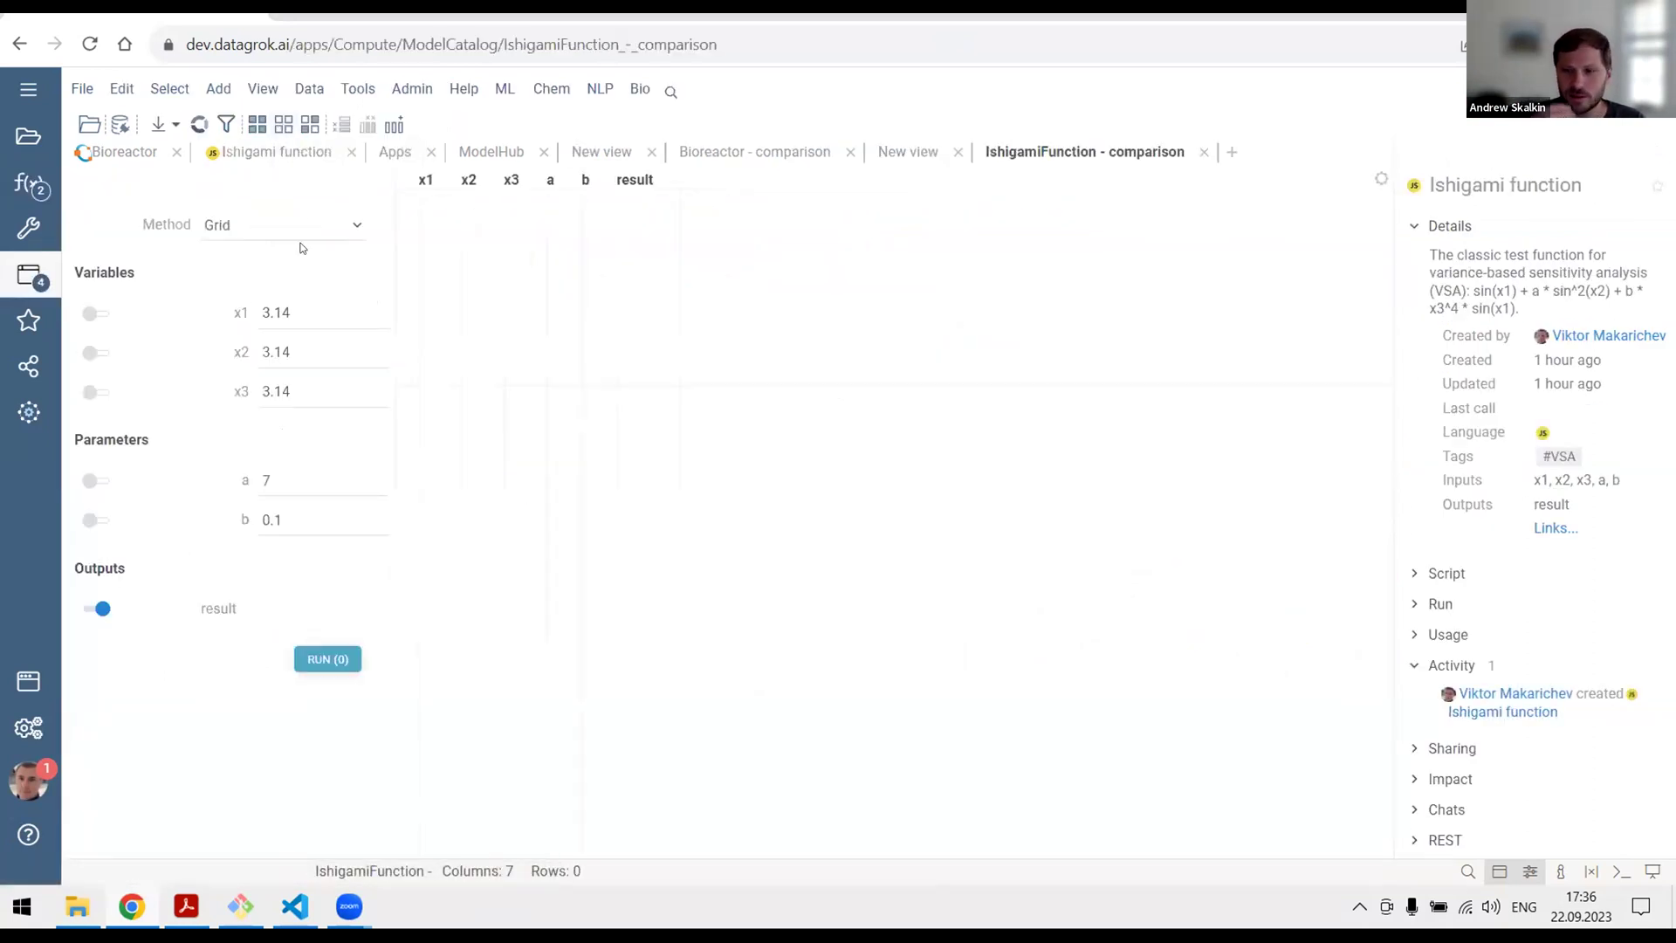
# Run a Grid sensitivity analysis of the Ishigami function varying x1 from -3.14 to 3.14 with 30 samples.
pyautogui.click(98, 313)
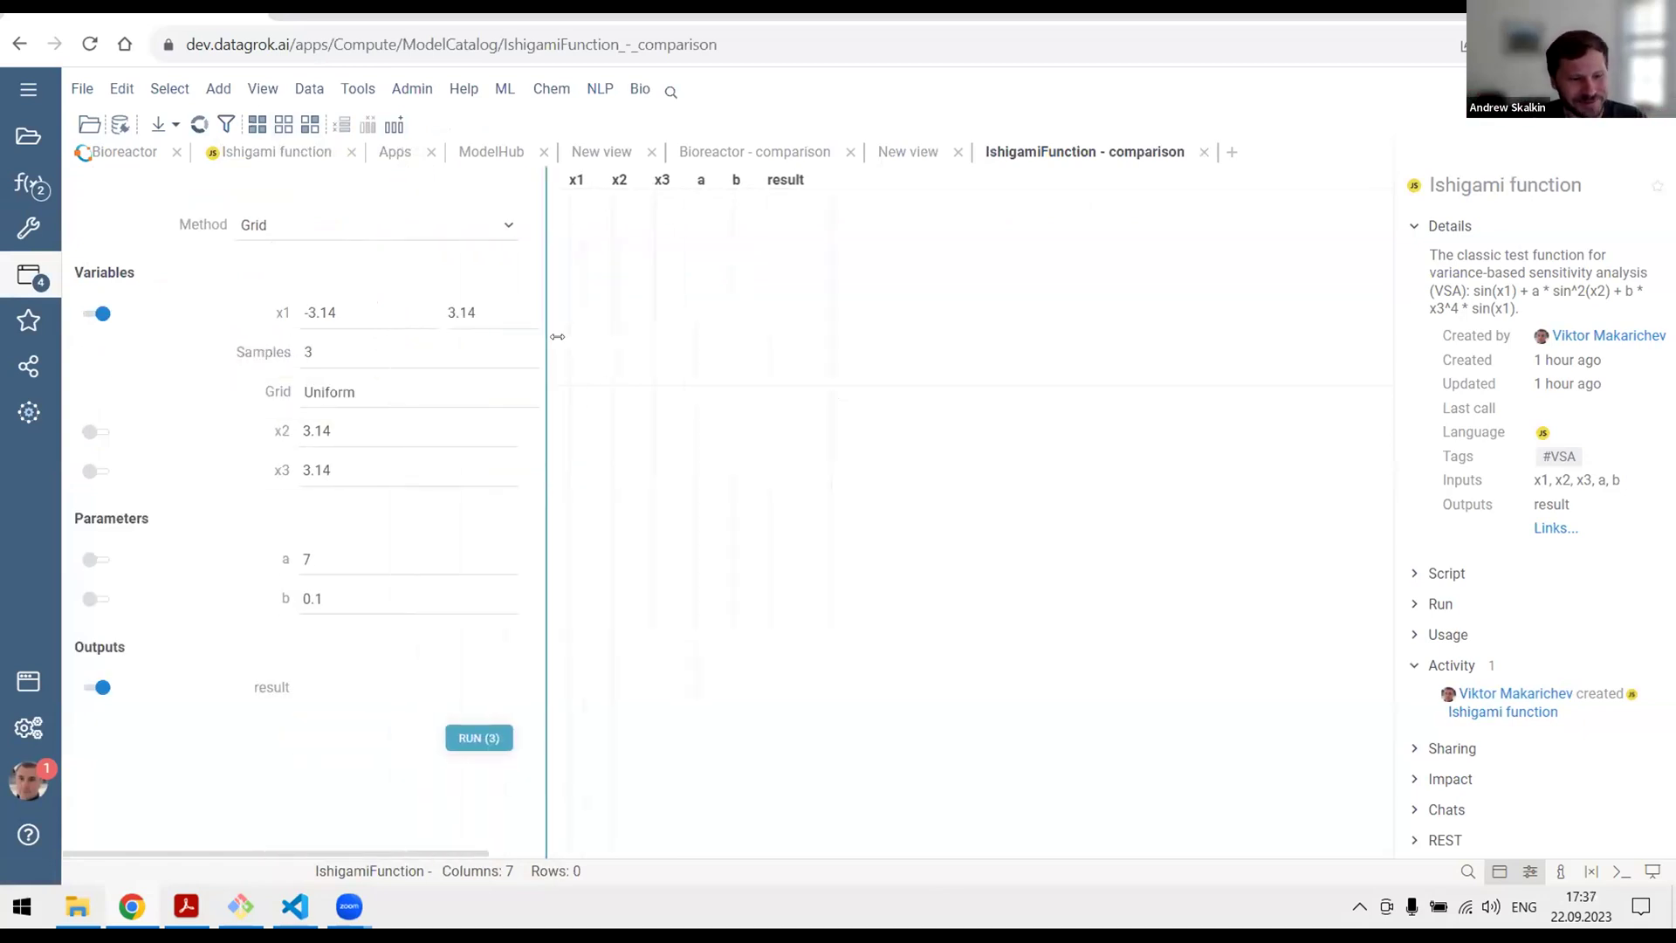
pyautogui.click(405, 362)
pyautogui.write('0')
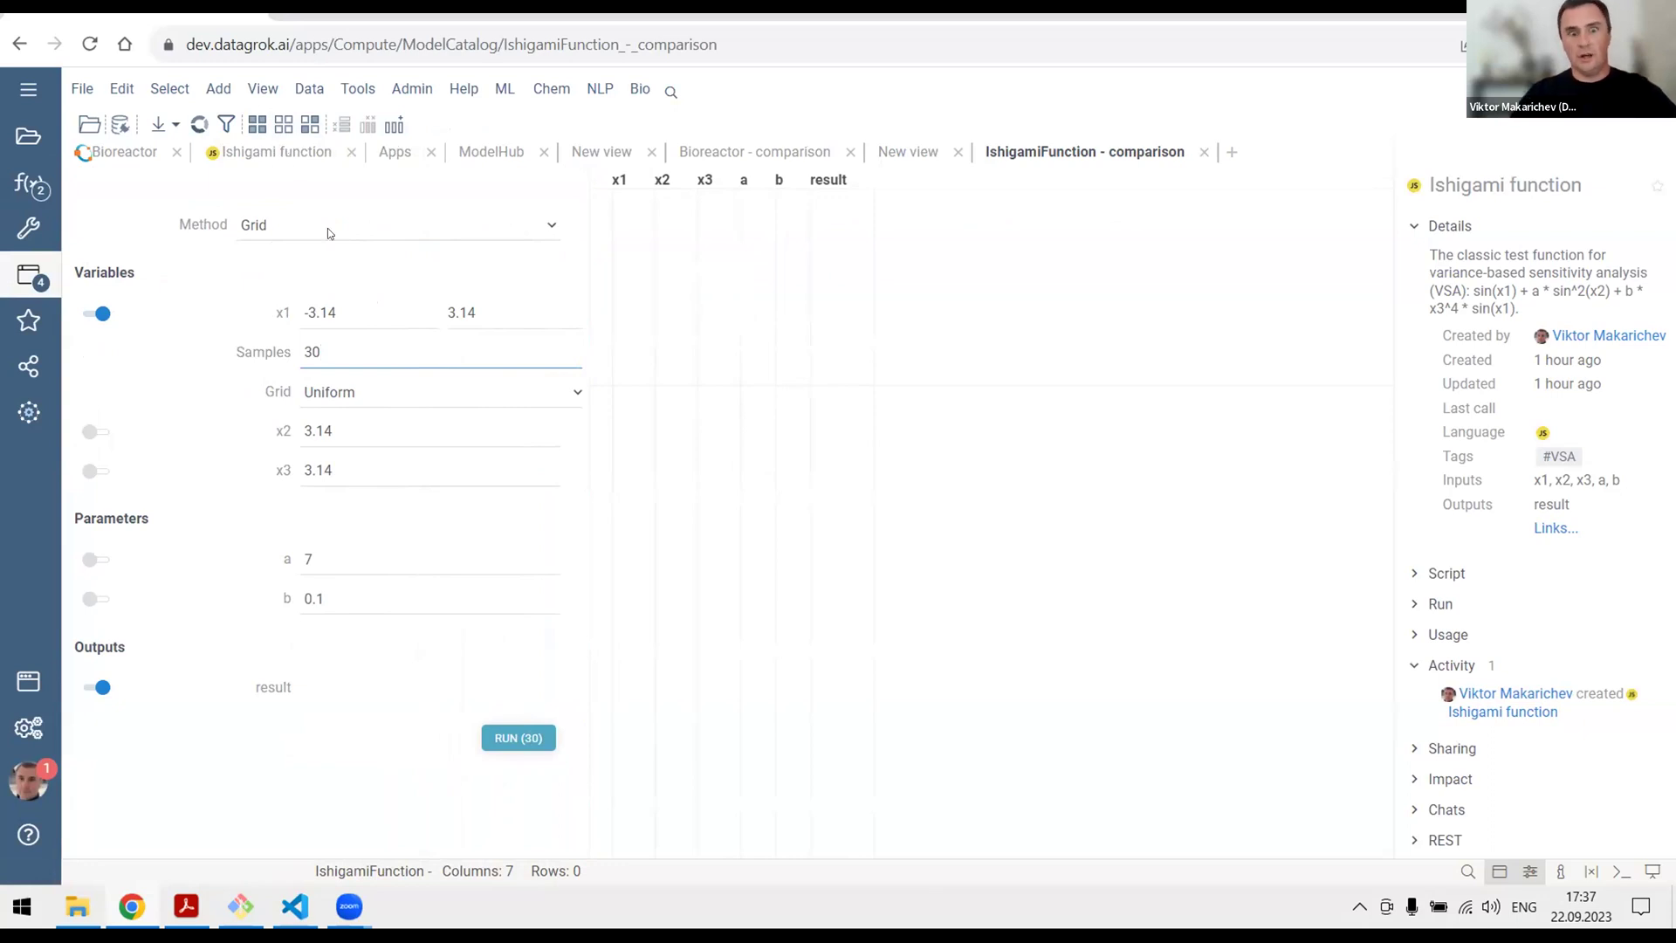
pyautogui.click(522, 740)
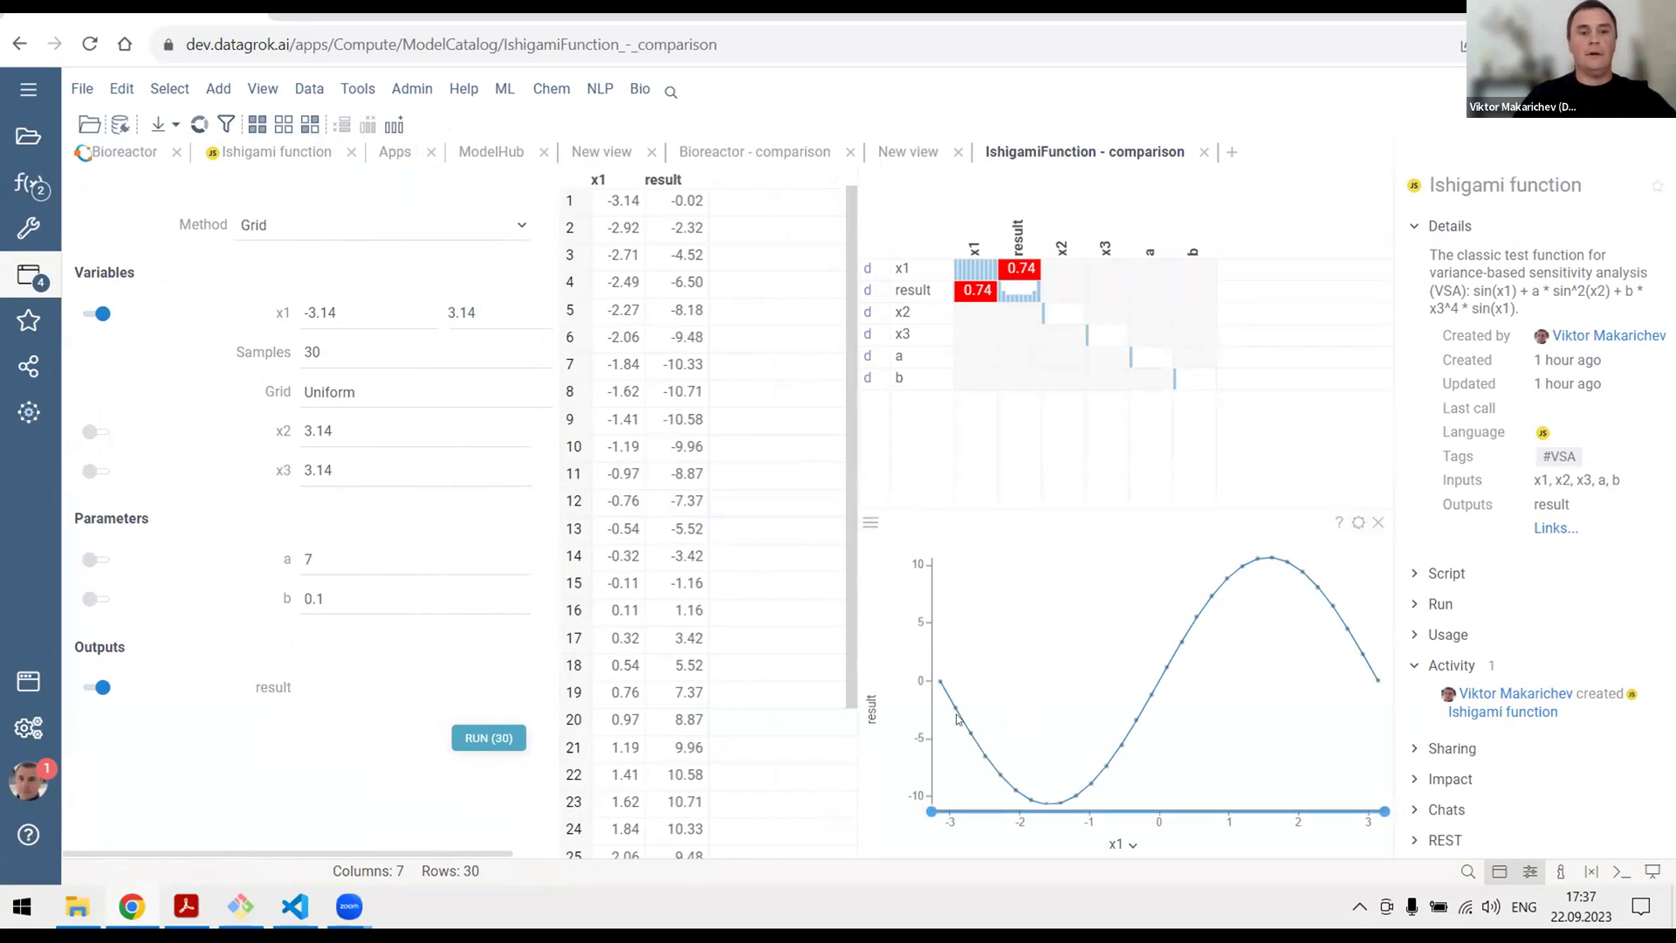
# Rerun the Grid analysis varying only x3 instead of x1, from -3.14 to 3.14 with 30 samples.
pyautogui.click(102, 316)
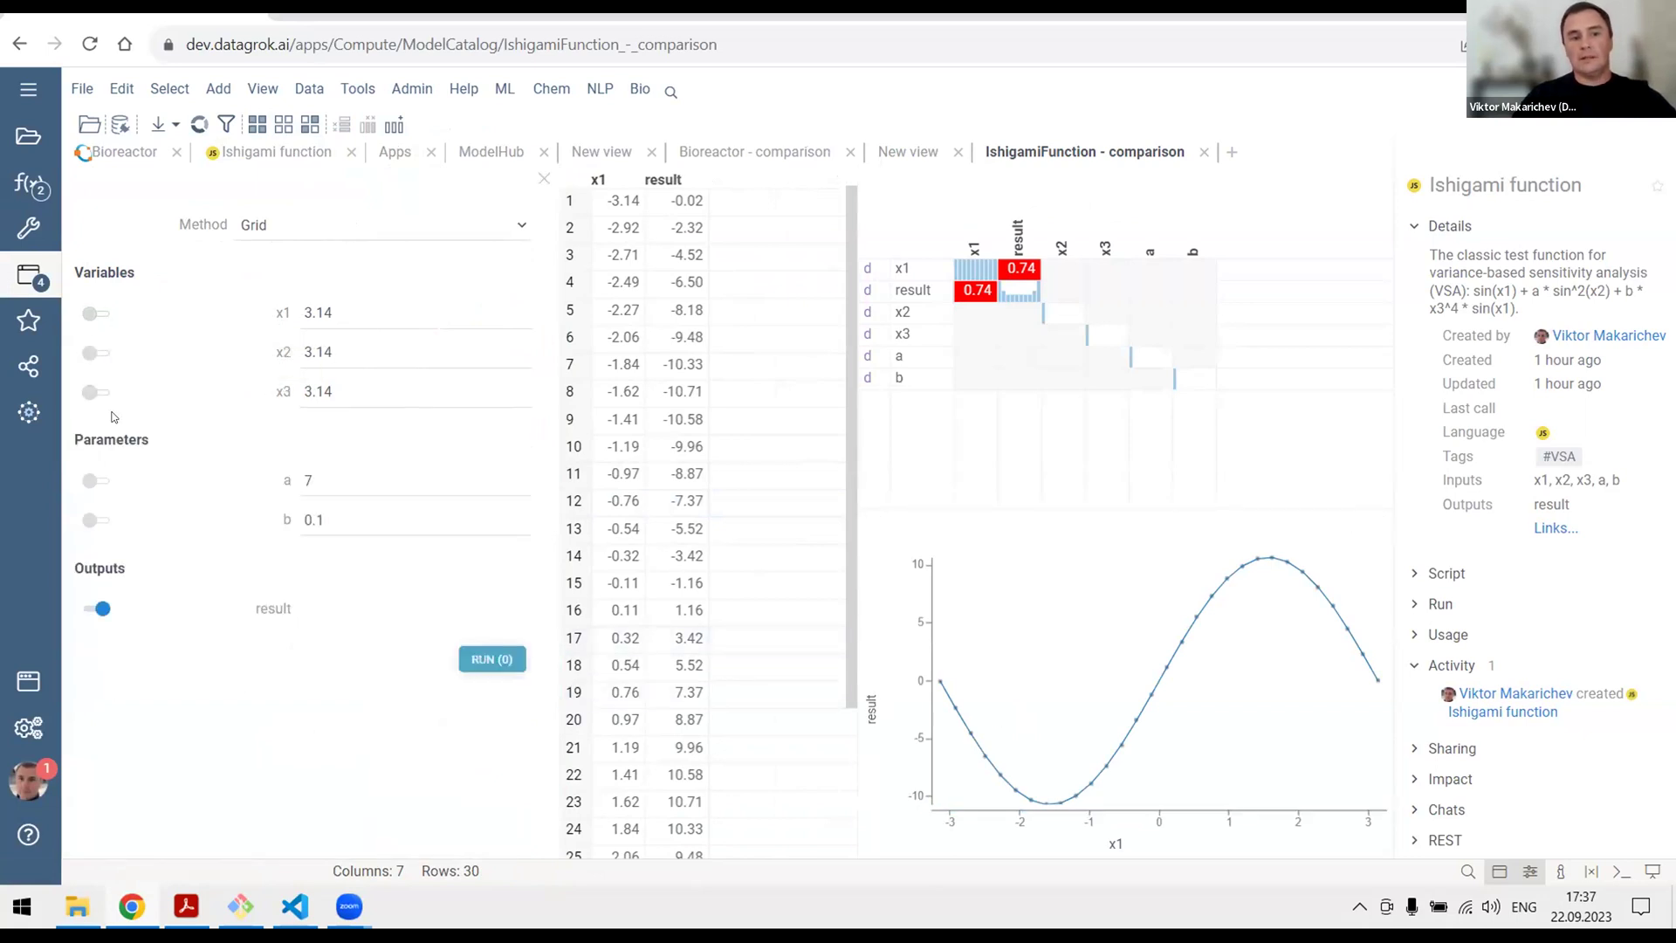
pyautogui.click(102, 395)
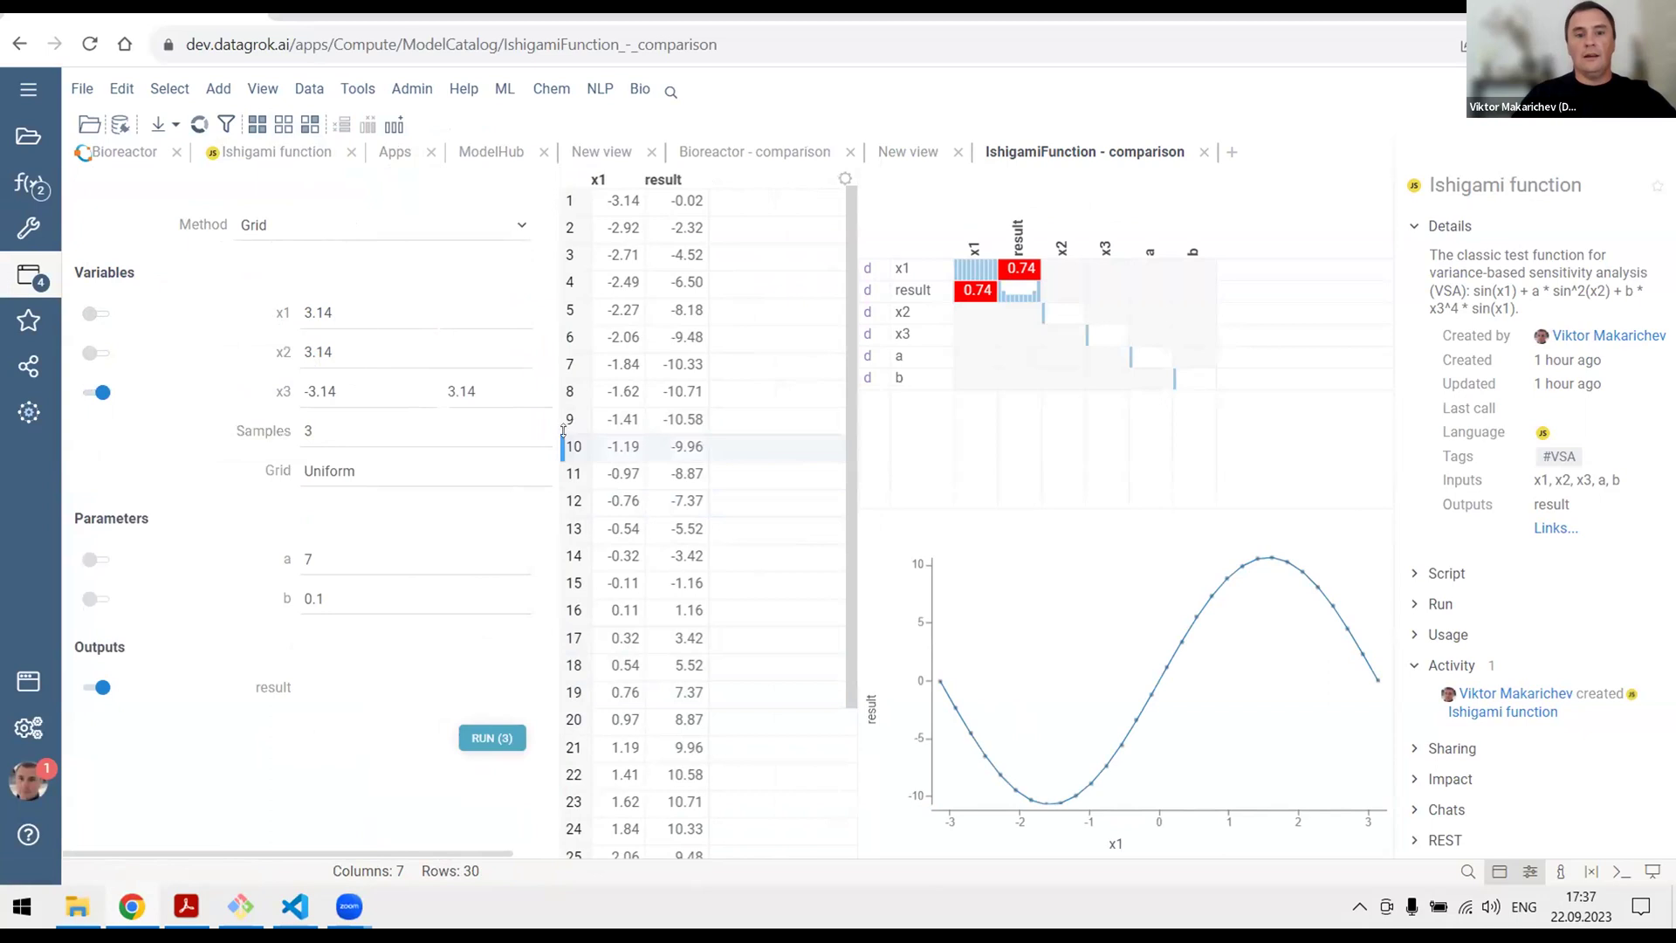
pyautogui.click(345, 436)
pyautogui.write('0')
pyautogui.click(573, 735)
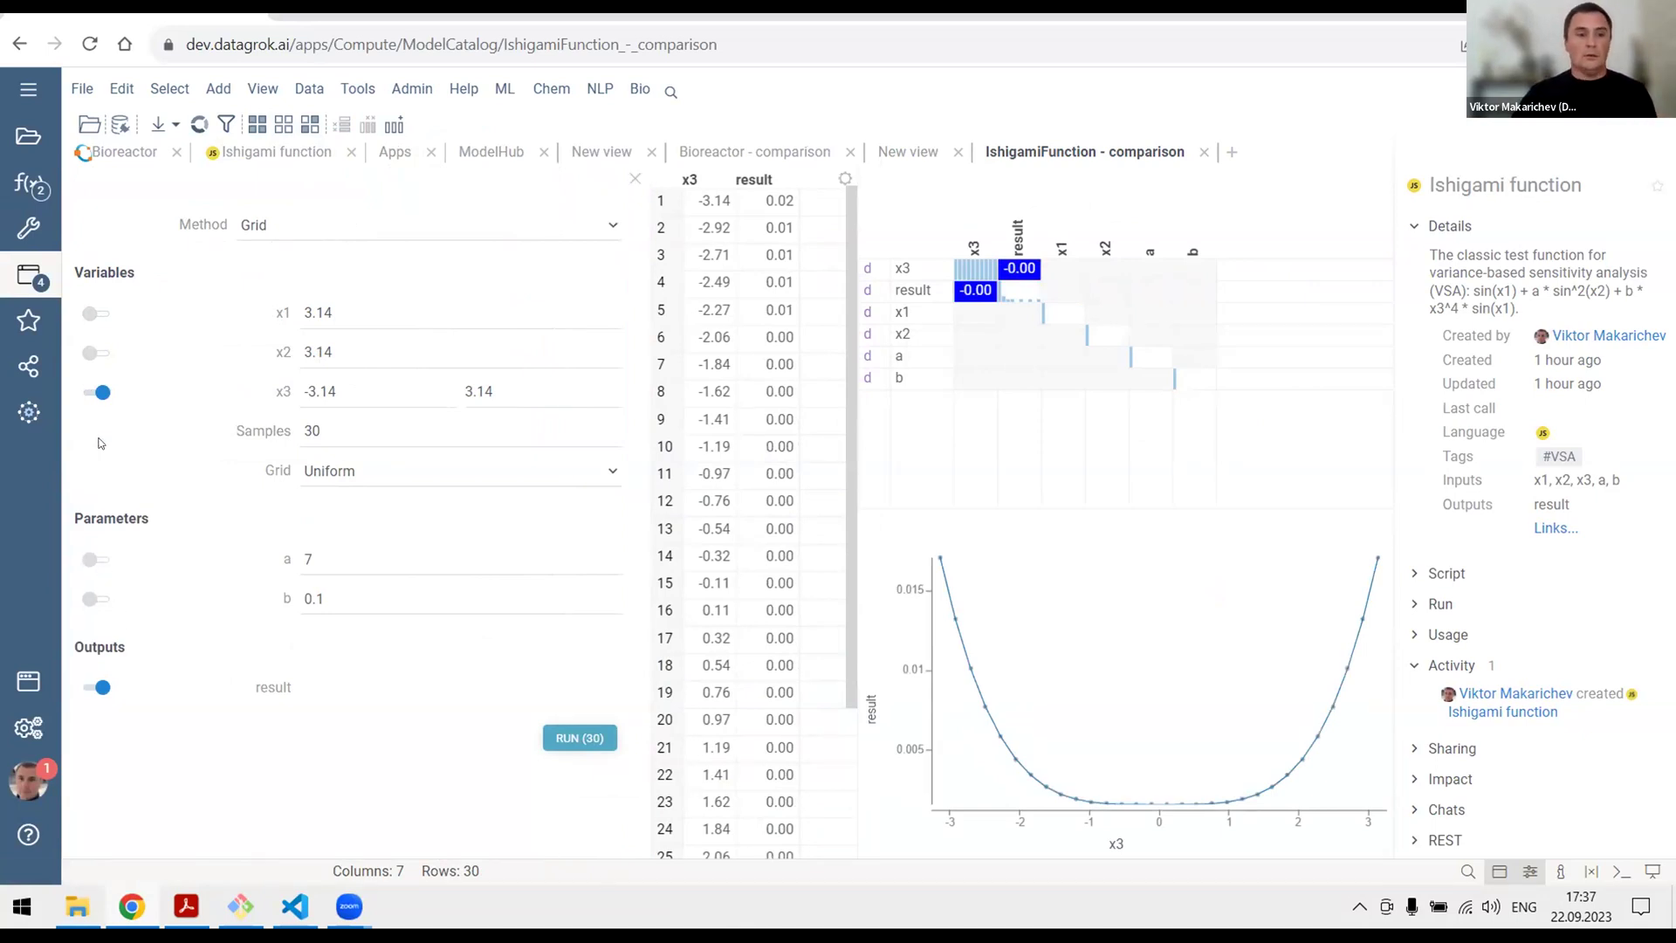
# Vary x1, x2 and x3 together, set 10 samples for x1 and for x3, and rerun the Grid analysis.
pyautogui.click(103, 354)
pyautogui.click(96, 312)
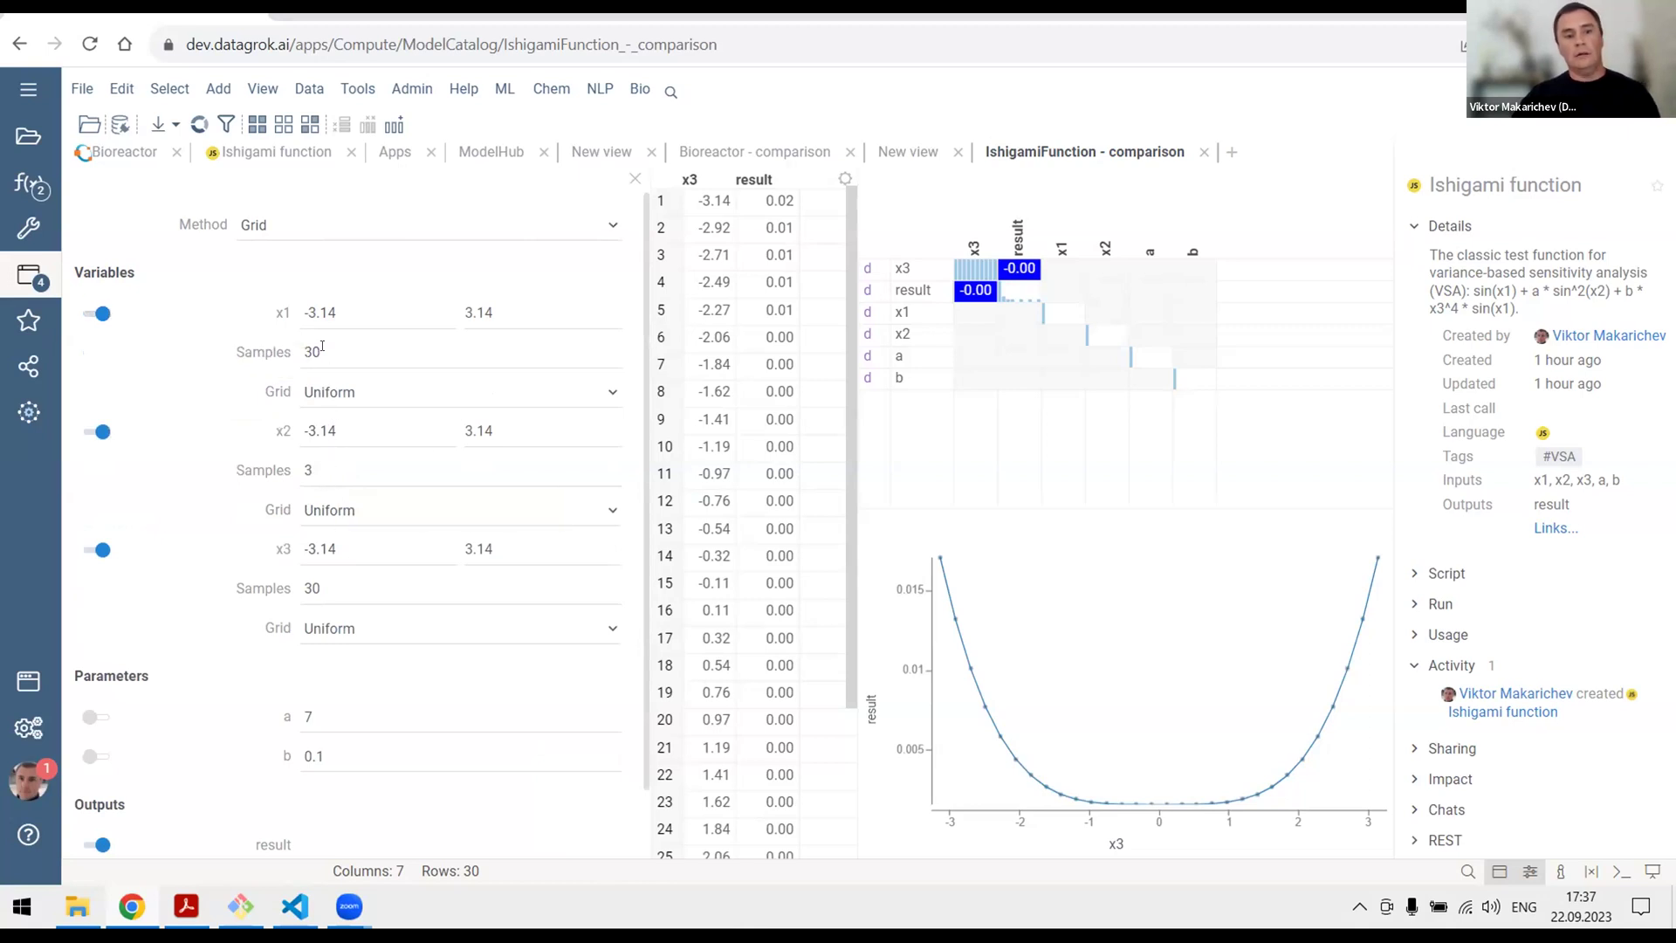
pyautogui.moveTo(322, 350); pyautogui.dragTo(303, 349)
pyautogui.write('10')
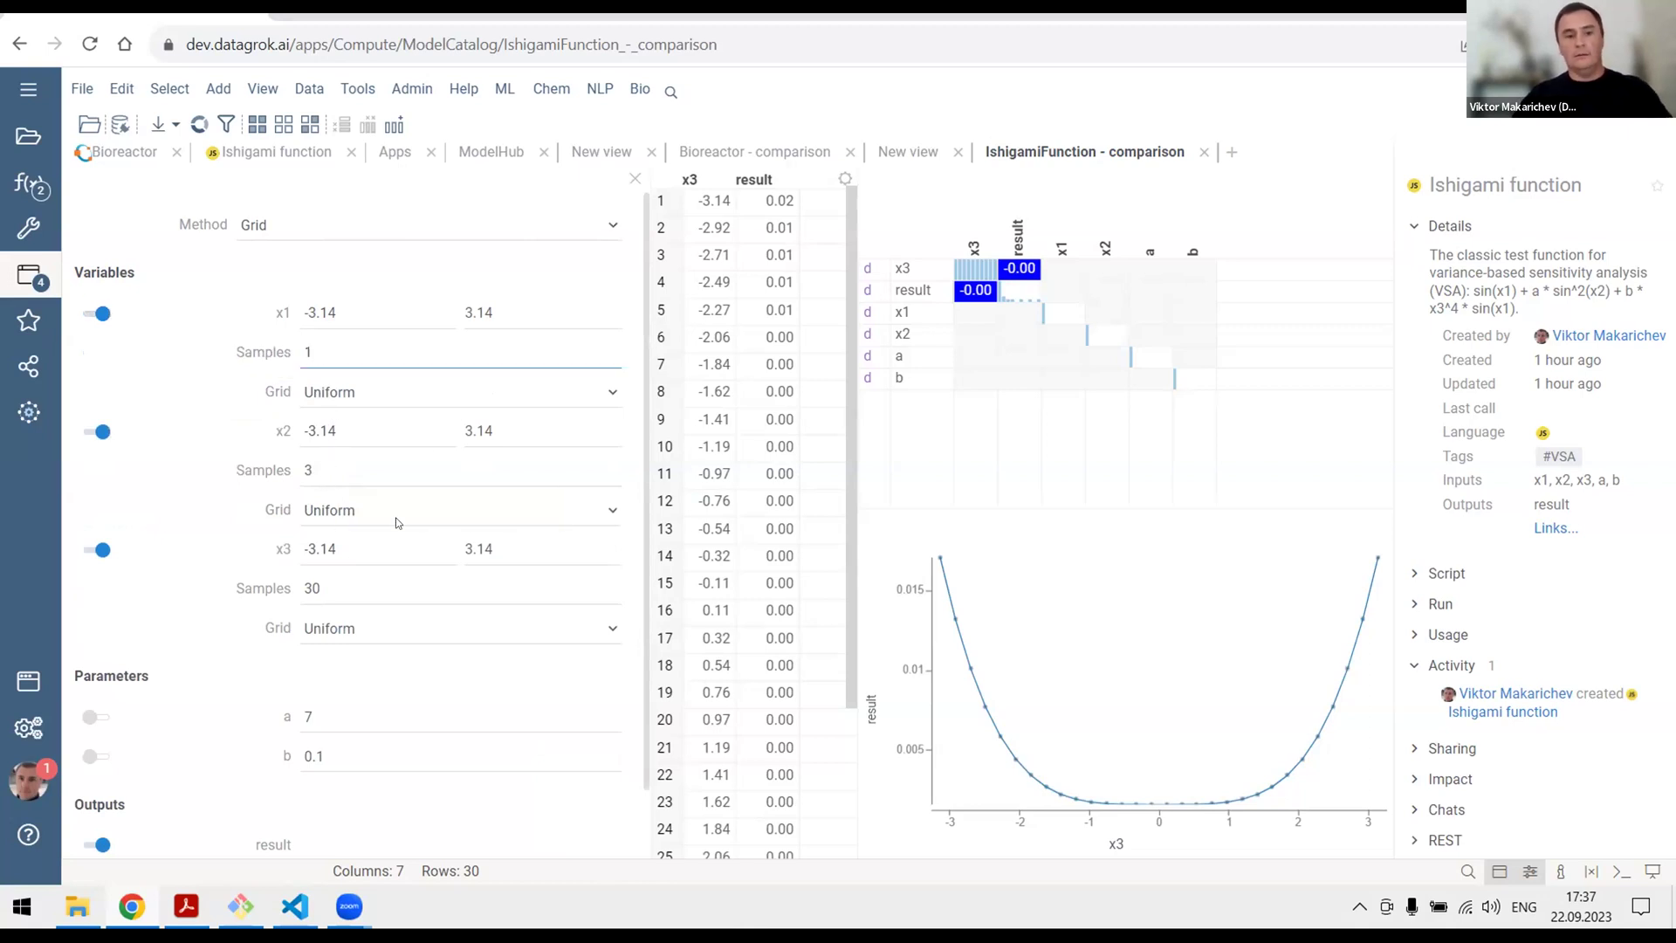
pyautogui.click(310, 589)
pyautogui.doubleClick(310, 589)
pyautogui.write('10')
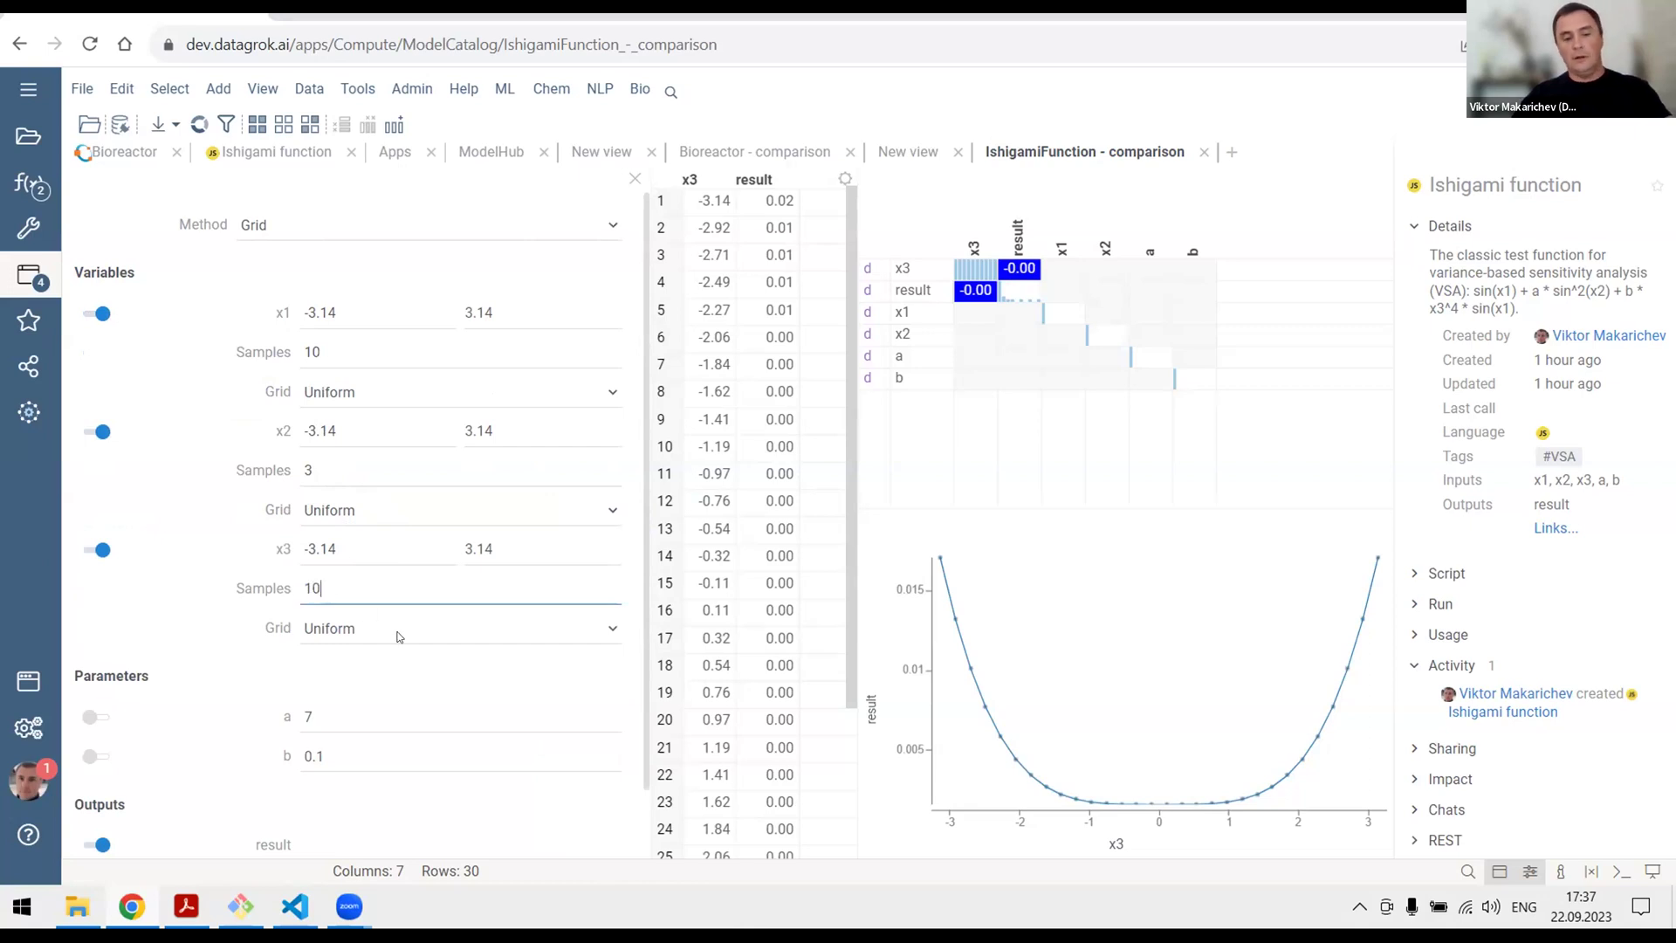
pyautogui.scroll(-1, 399, 644)
pyautogui.click(572, 821)
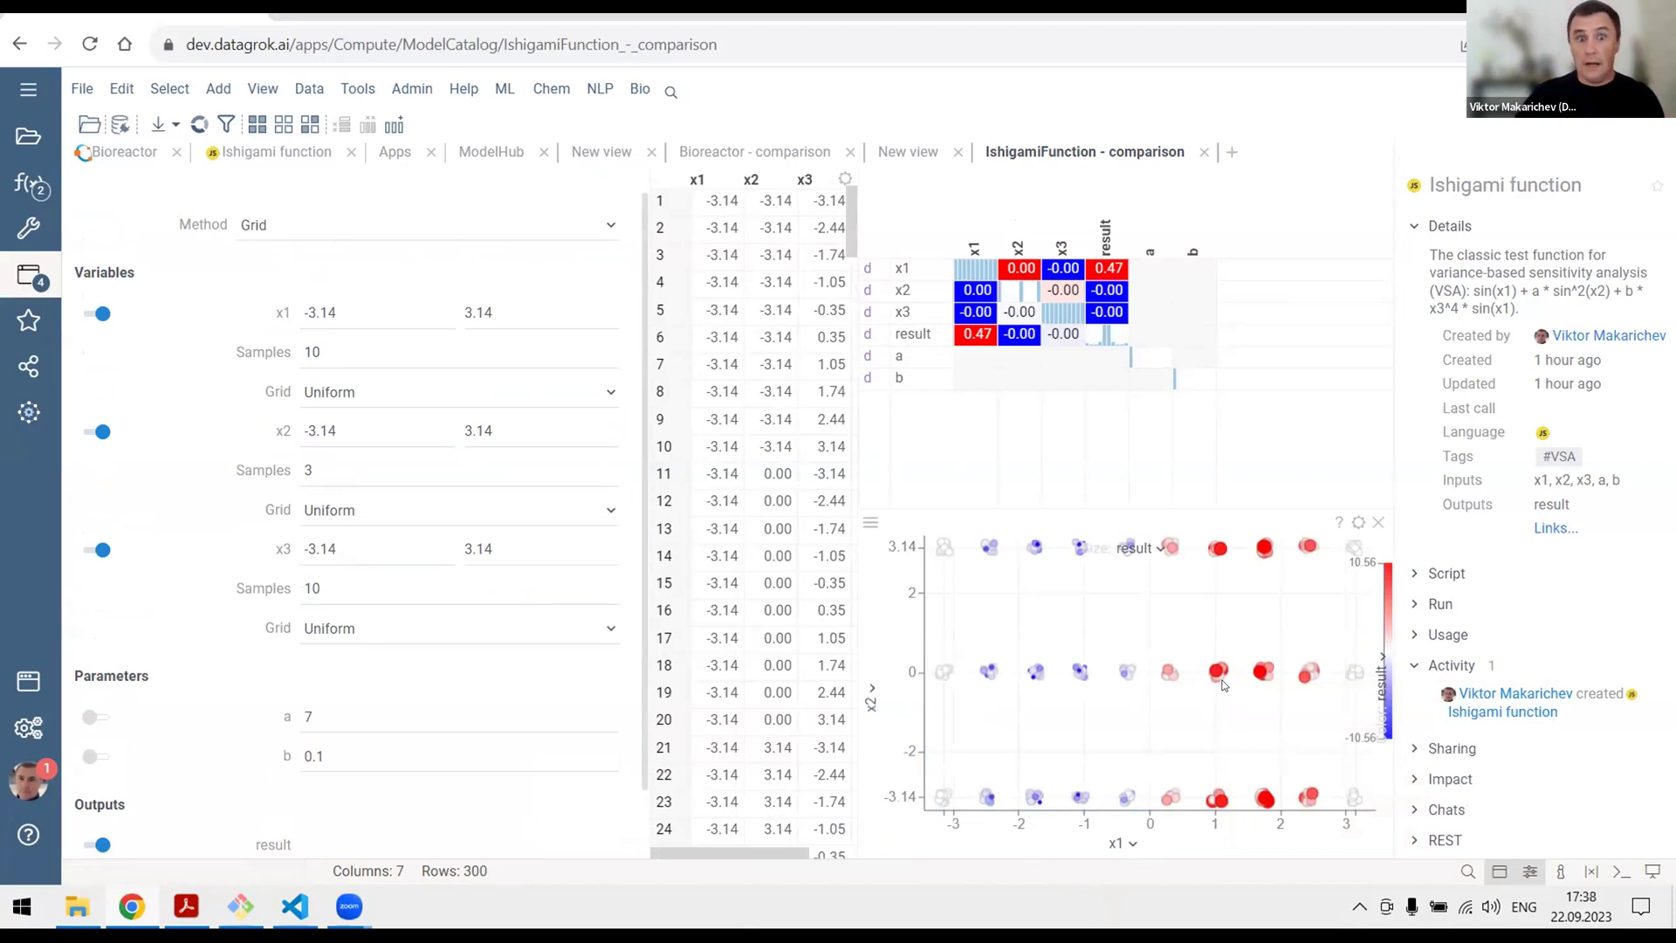
# Look at the Monte Carlo results in the Bioreactor comparison and return to the Ishigami function comparison.
pyautogui.click(274, 229)
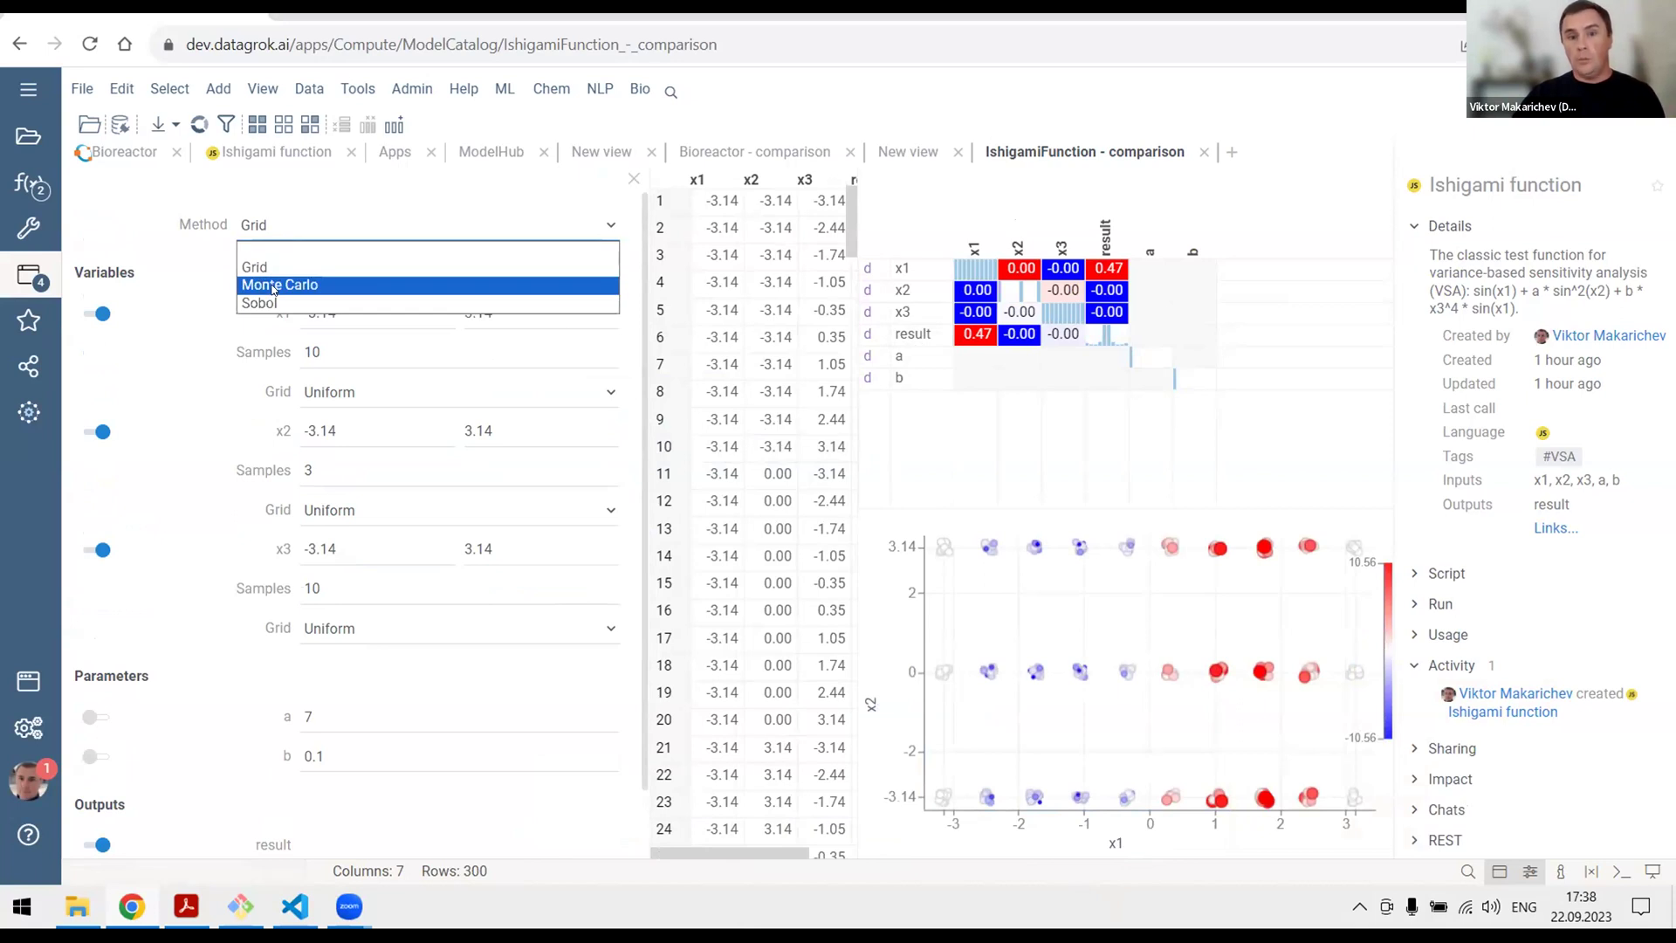
pyautogui.click(779, 158)
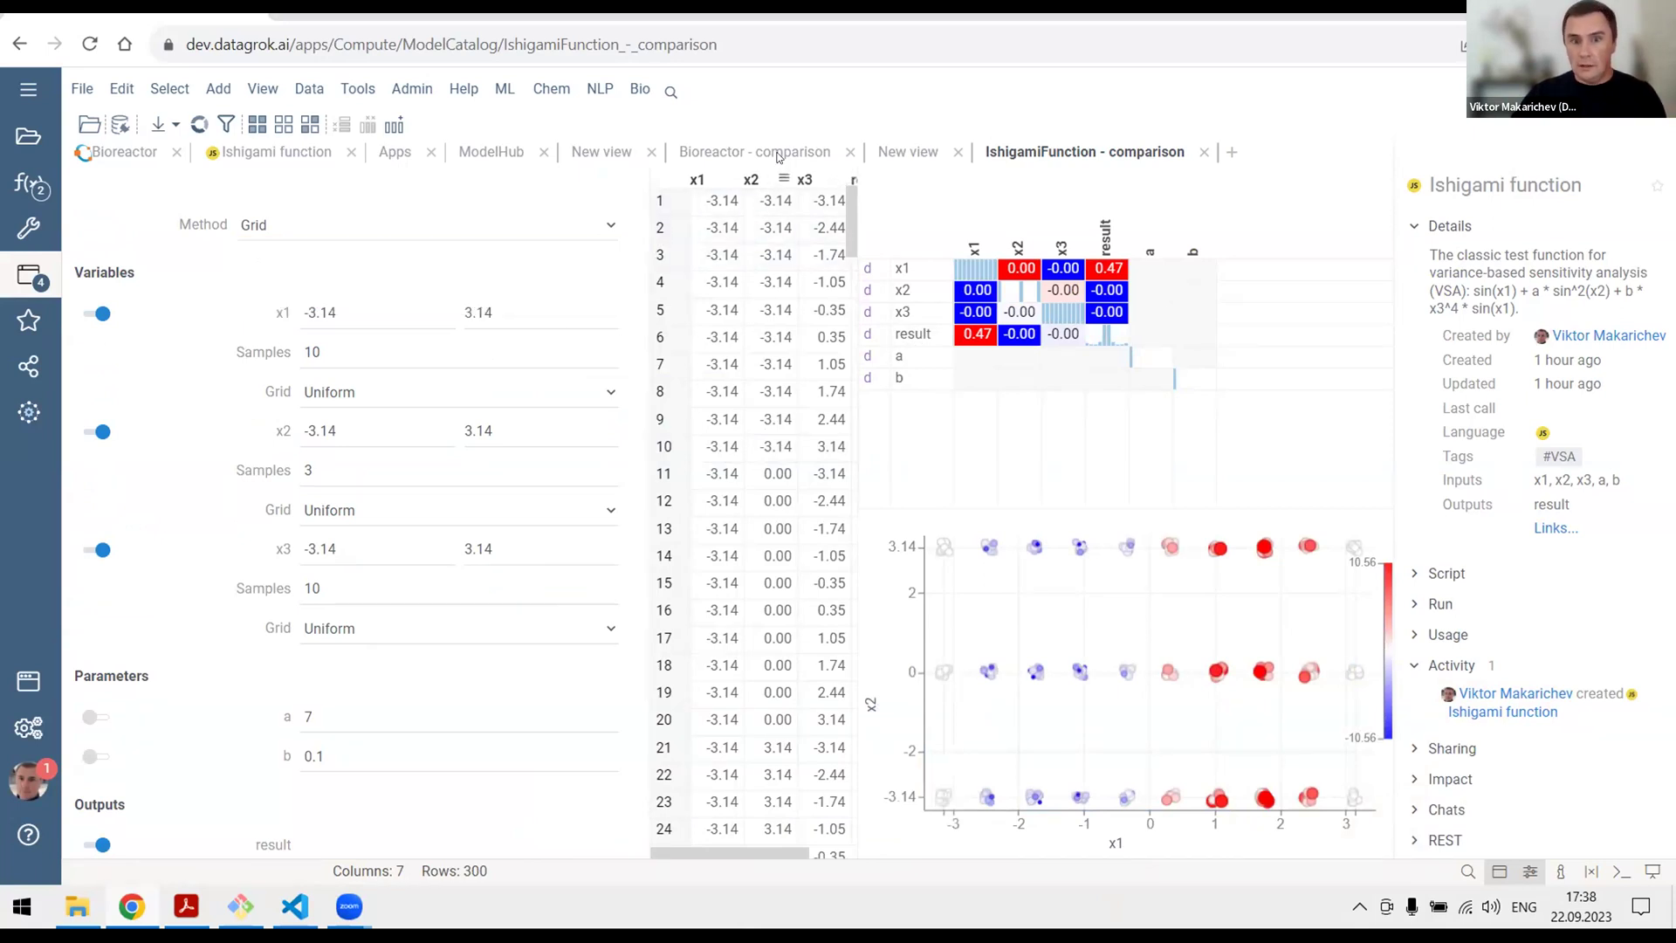
pyautogui.click(779, 155)
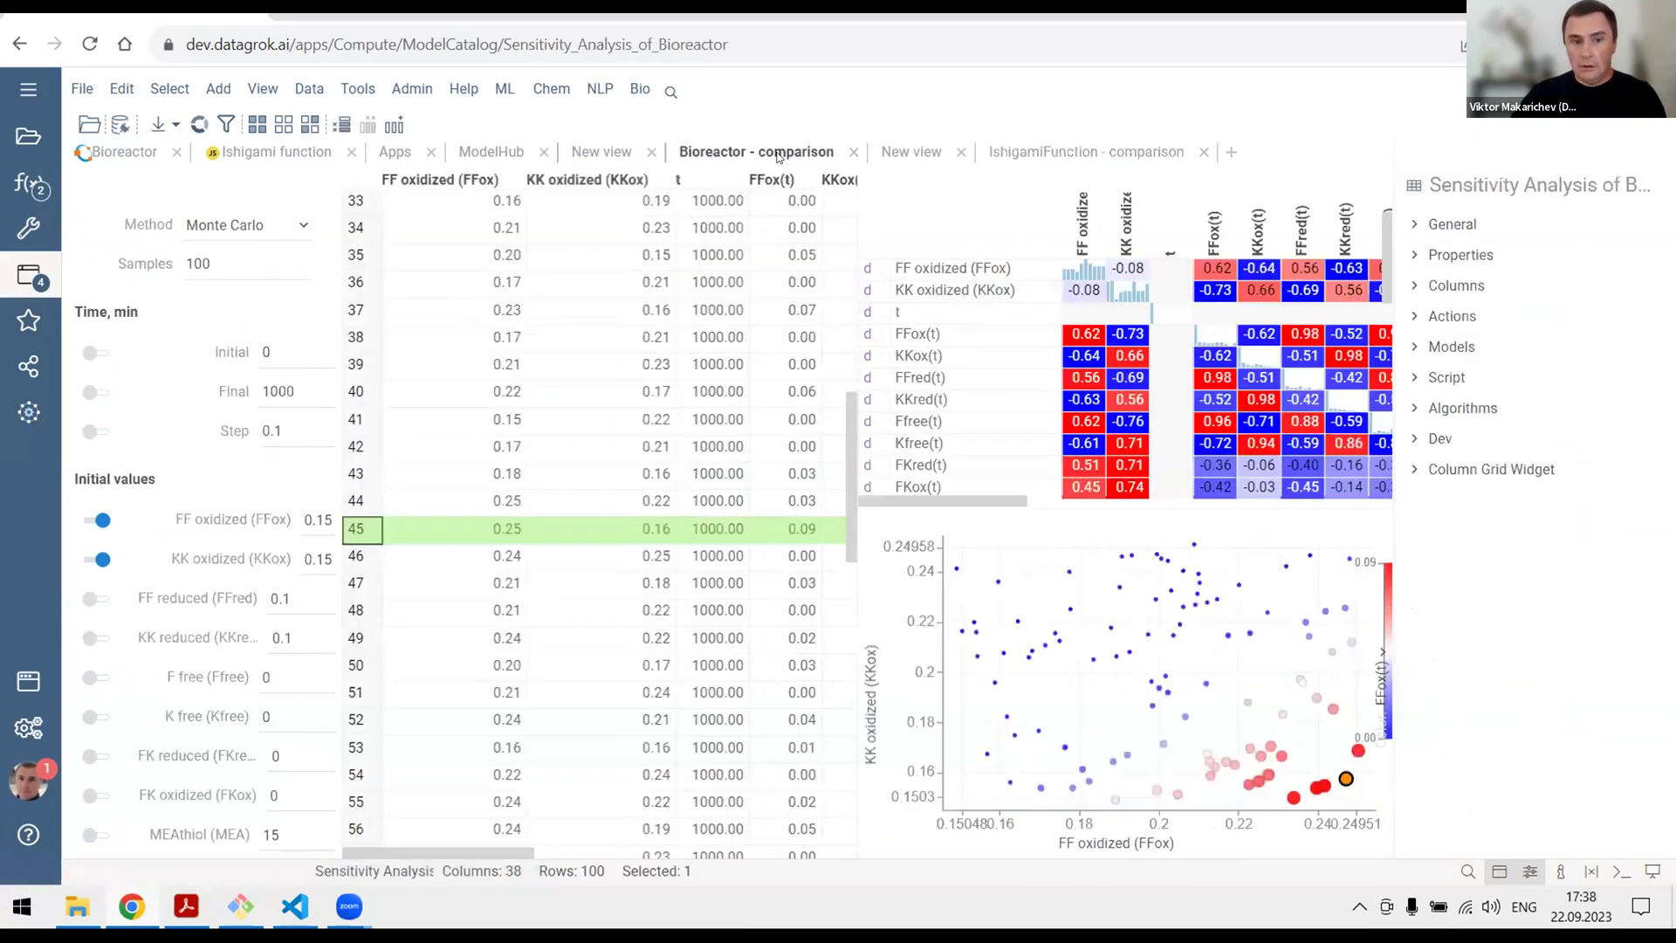
pyautogui.click(1026, 160)
# Rerun the Ishigami analysis with the Sobol method and 50 samples, and inspect x1's first order index.
pyautogui.click(267, 229)
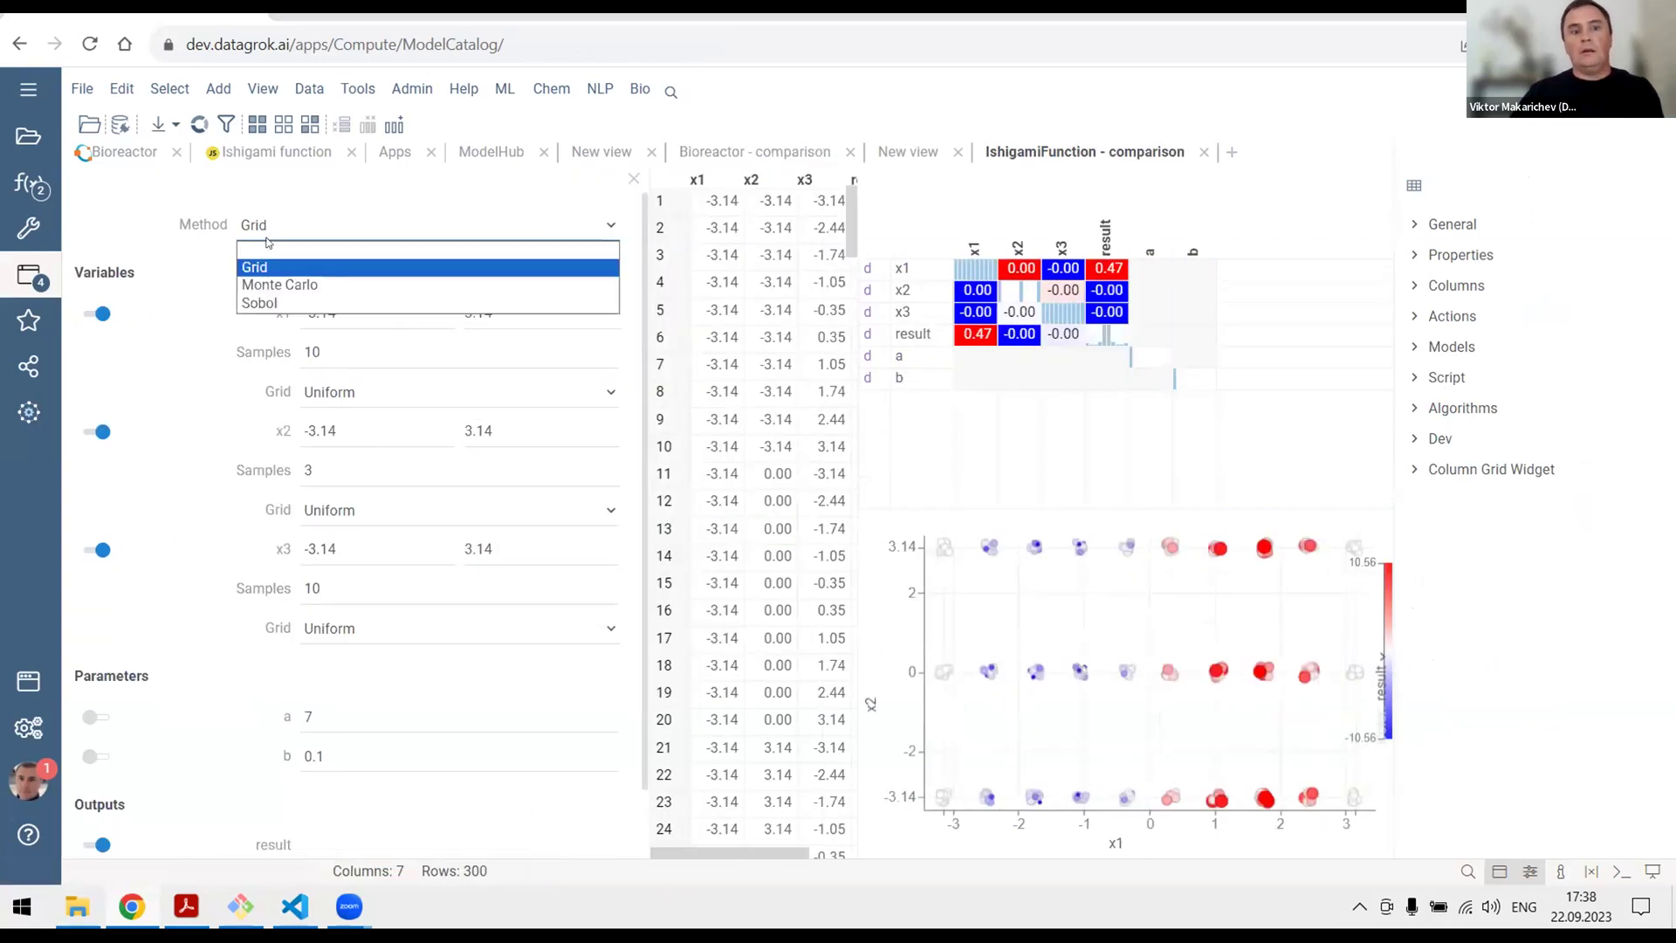
pyautogui.click(260, 303)
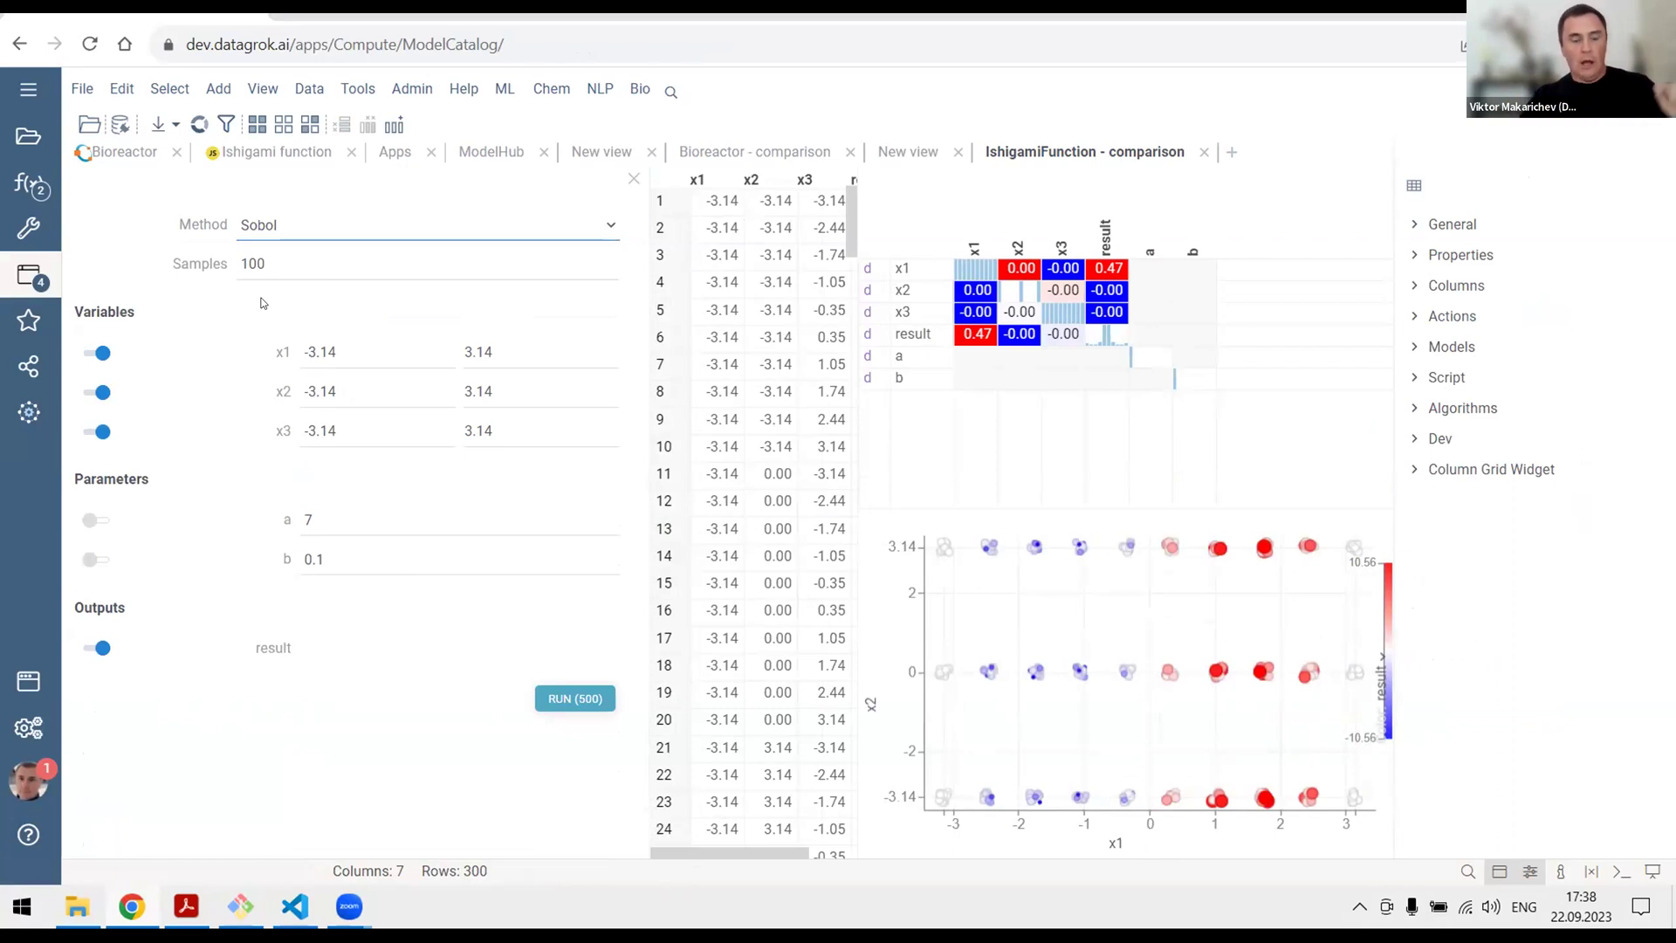
pyautogui.moveTo(266, 262); pyautogui.dragTo(240, 250)
pyautogui.write('50')
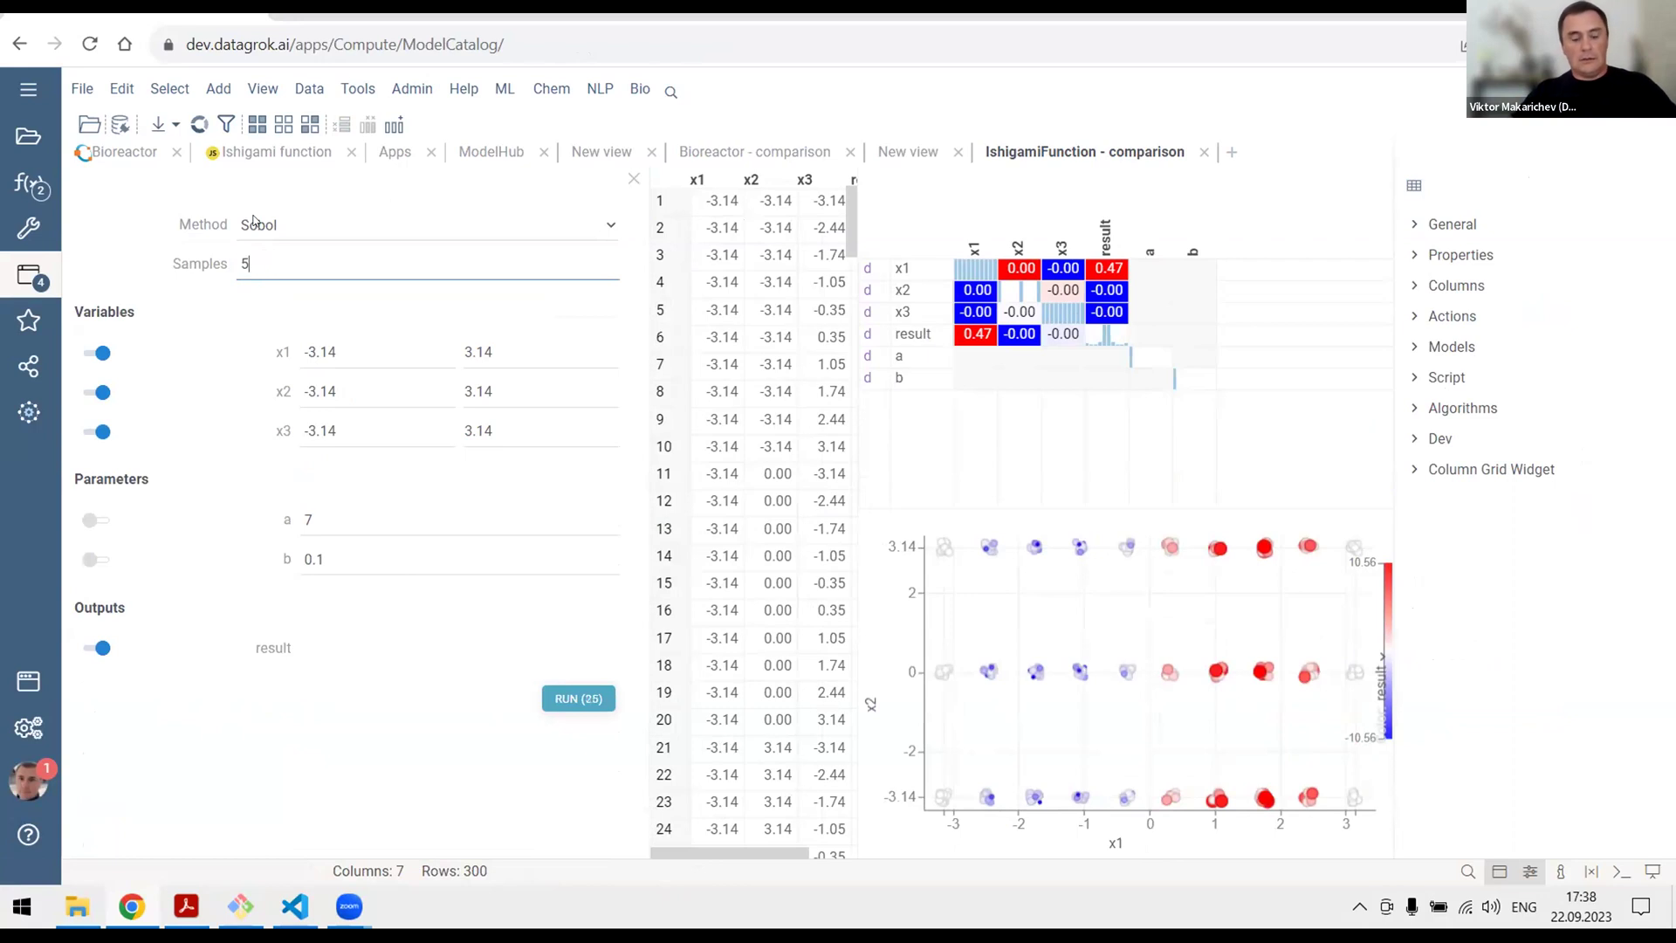
pyautogui.click(575, 698)
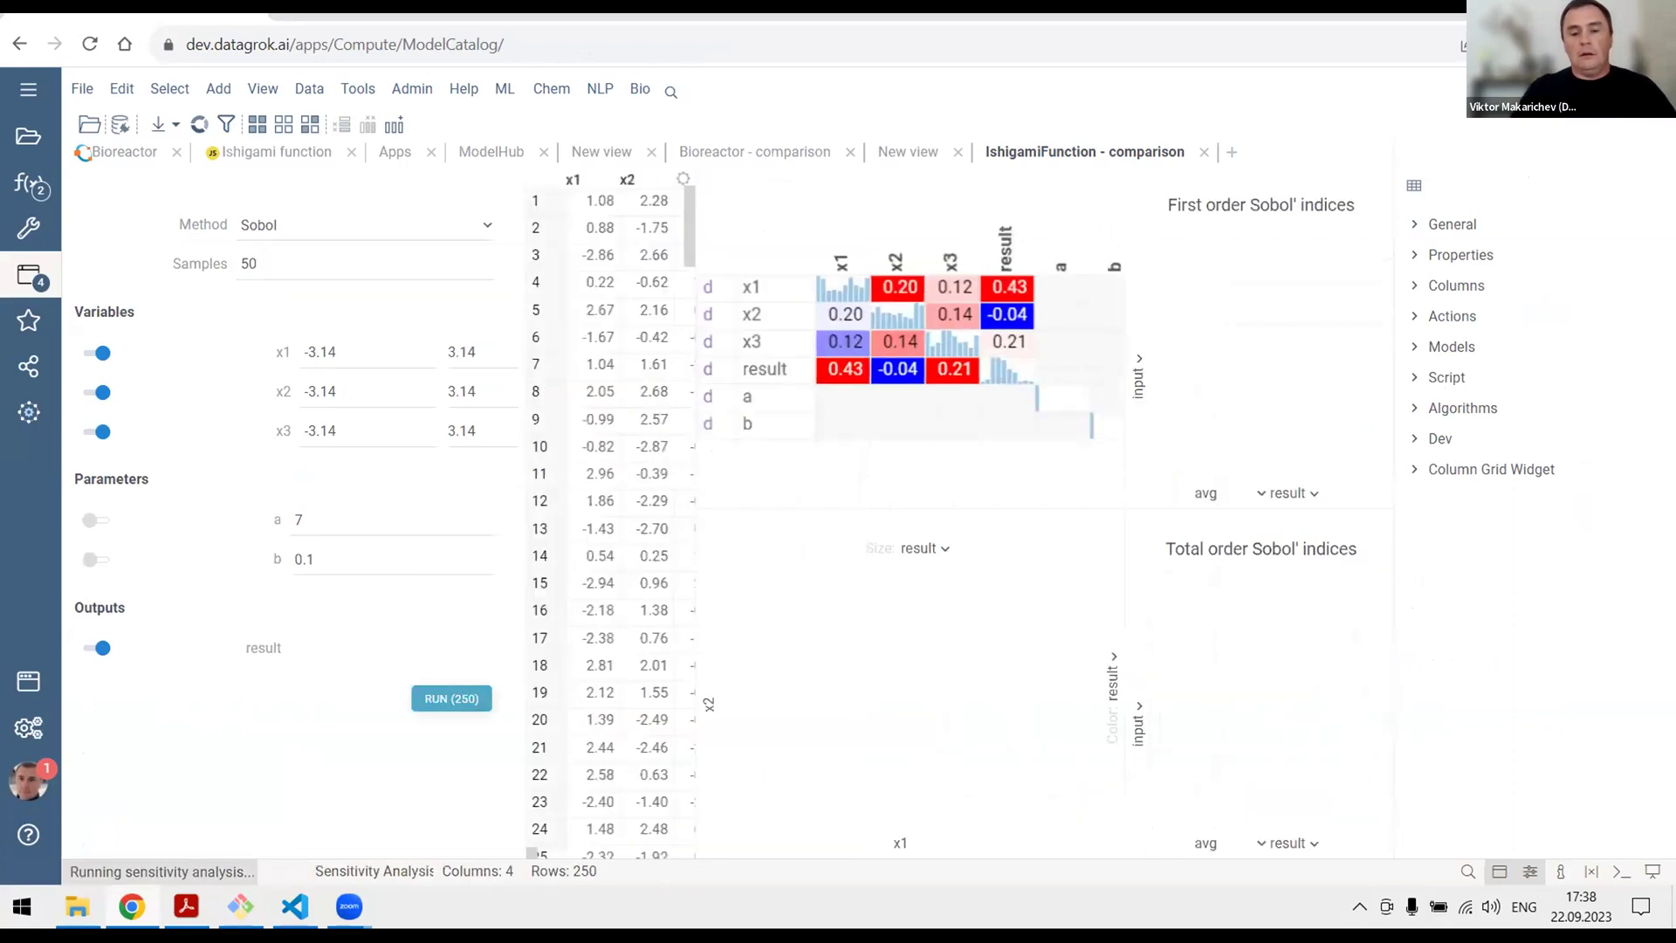
pyautogui.moveTo(1305, 319)
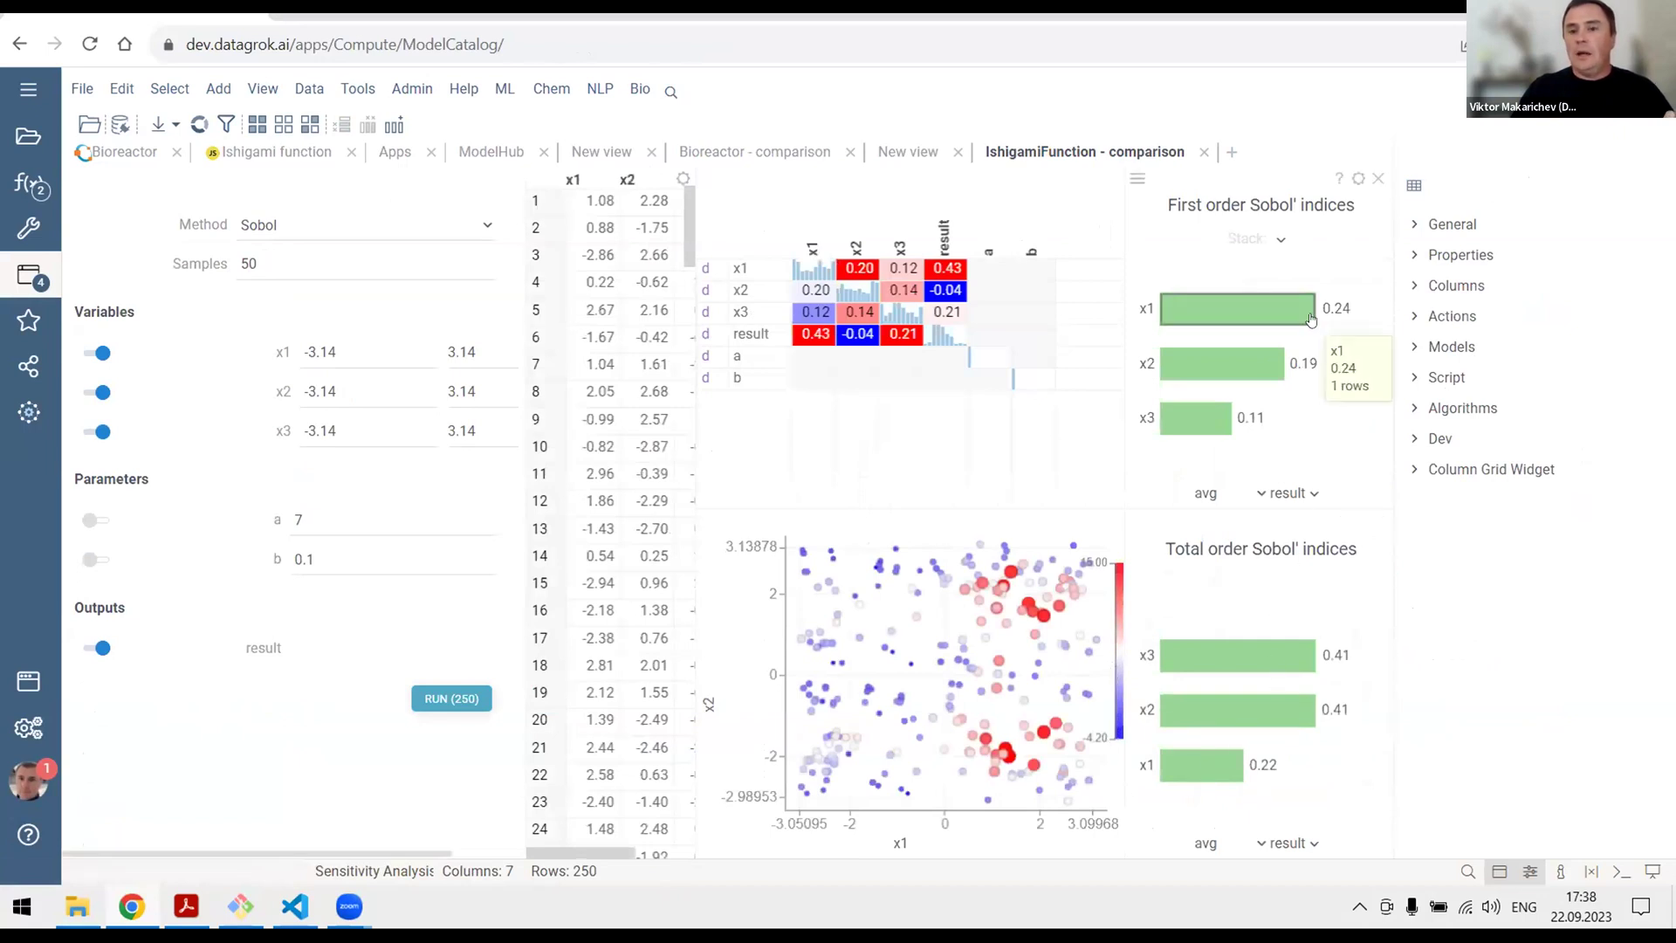
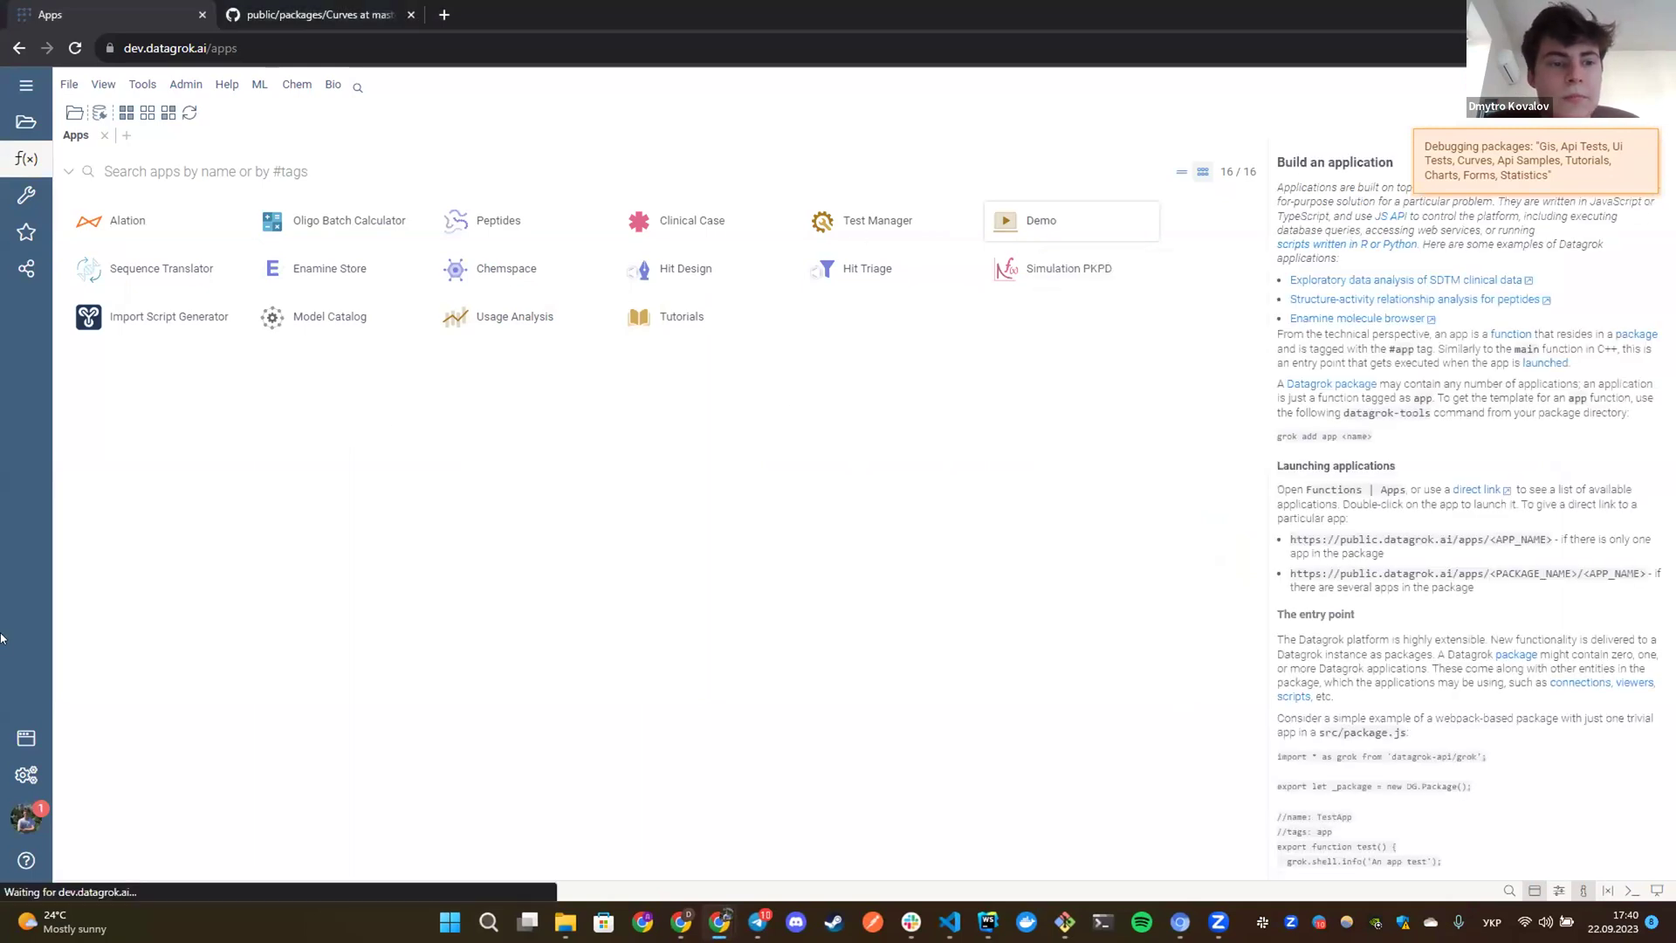
# Launch the Demo app and open the demo table of molecules with fitted dose-response curves.
pyautogui.click(1041, 221)
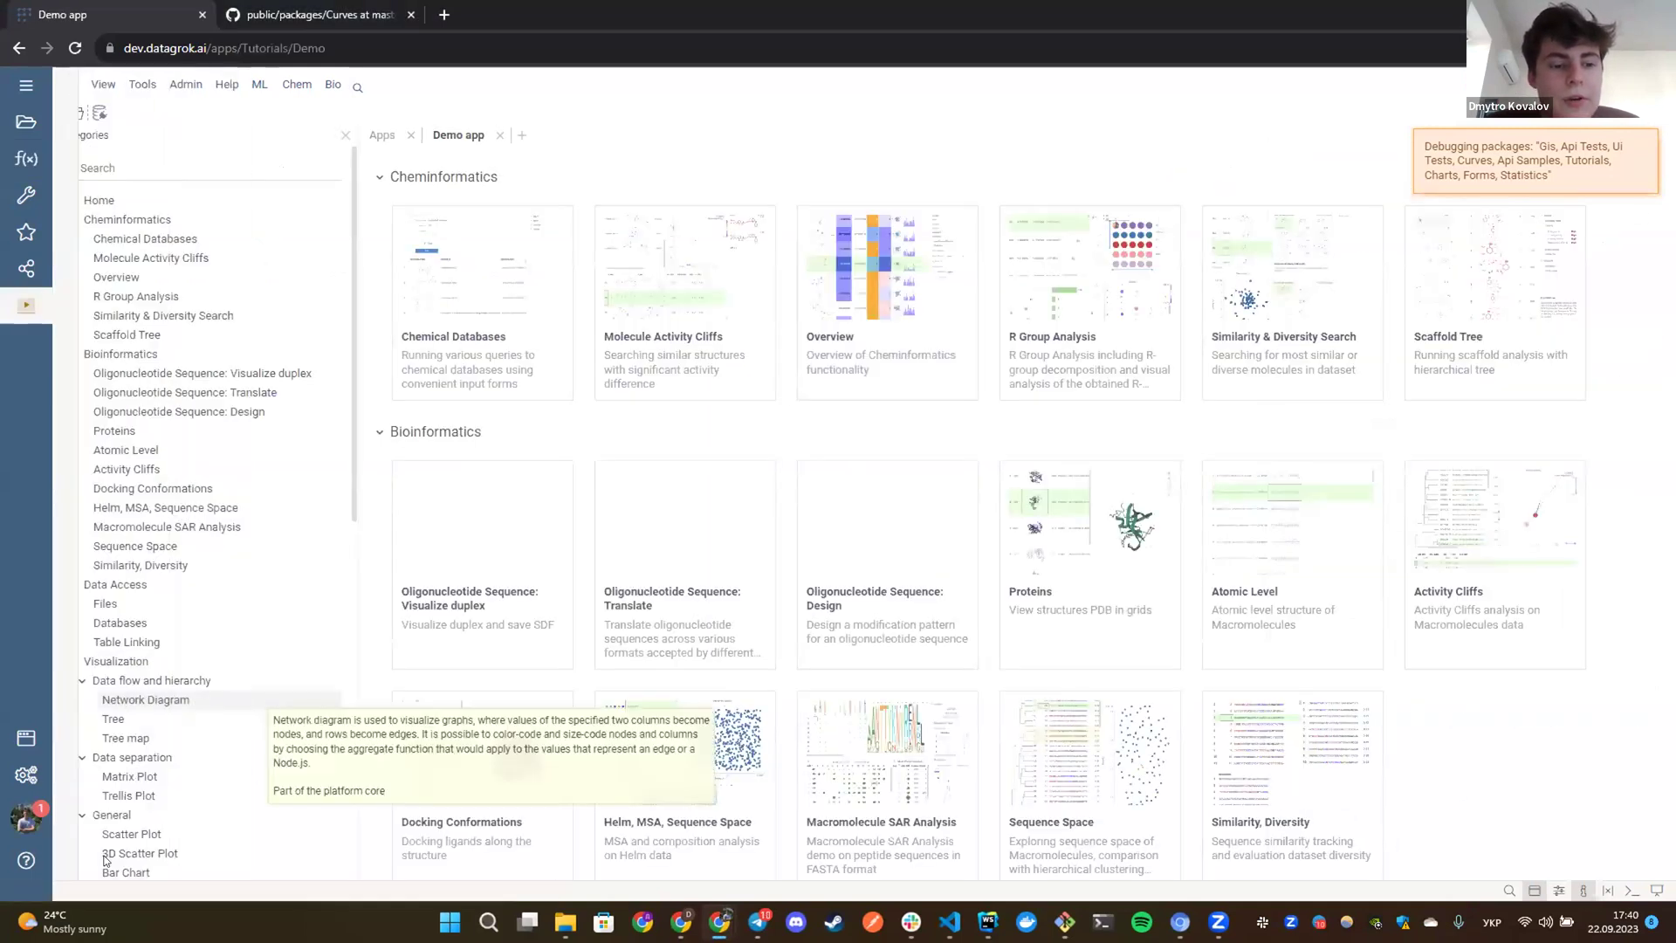
pyautogui.scroll(-10, 175, 820)
pyautogui.click(341, 137)
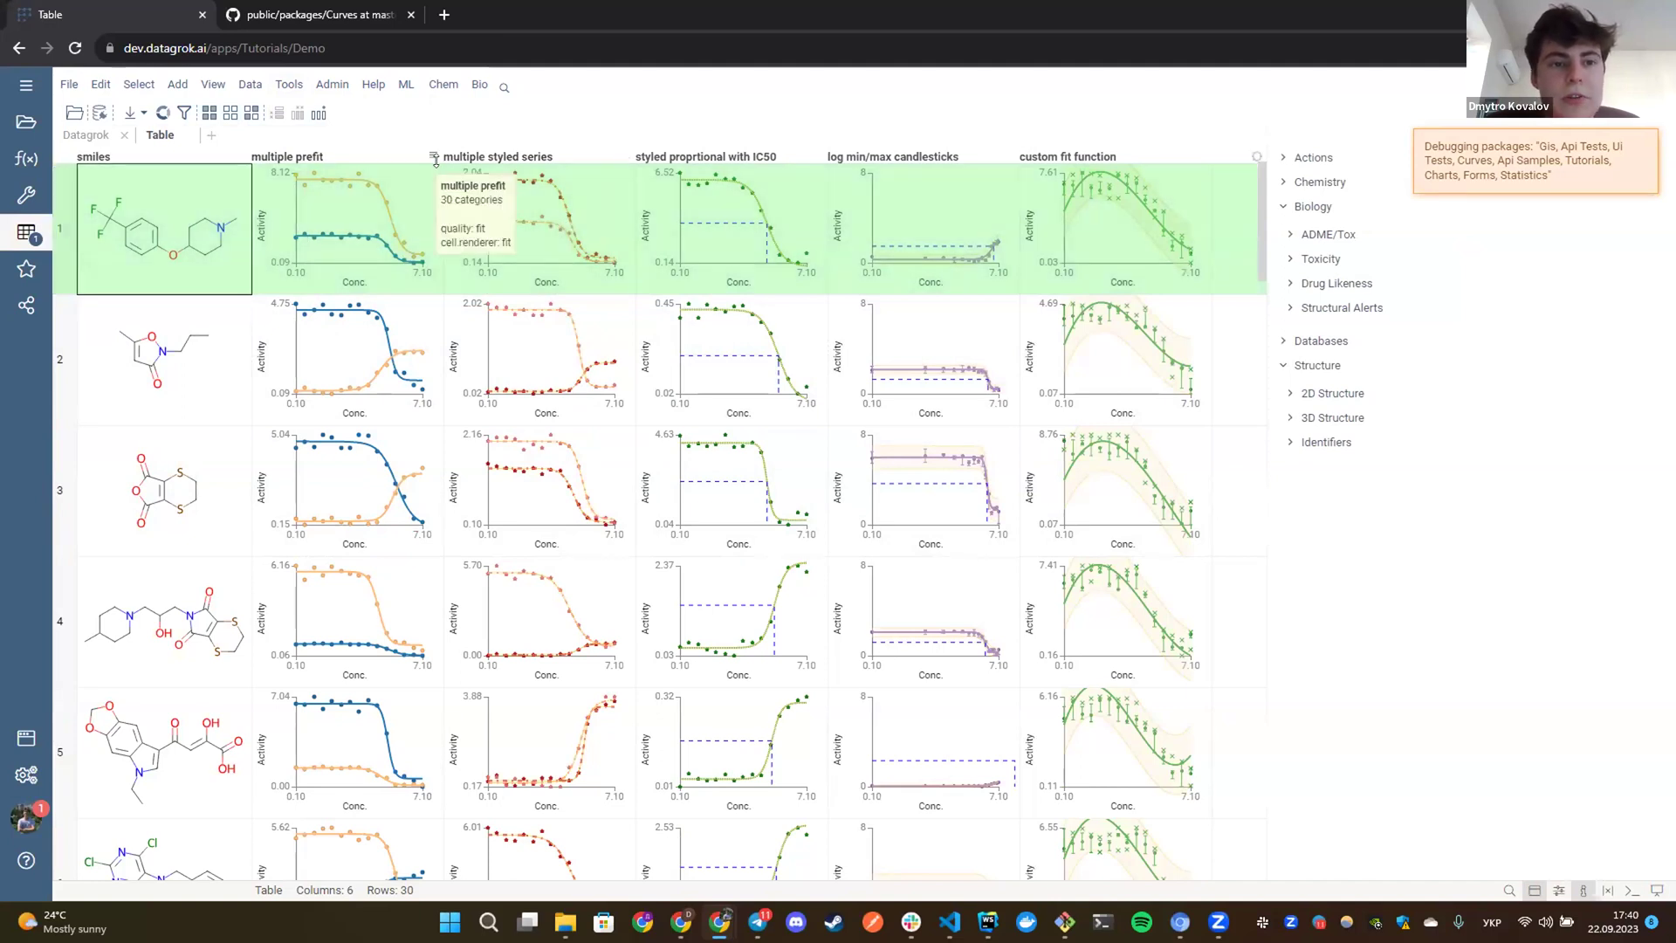
# Widen the multiple prefit column and increase the row height so the curve cells are larger.
pyautogui.moveTo(441, 157); pyautogui.dragTo(504, 158)
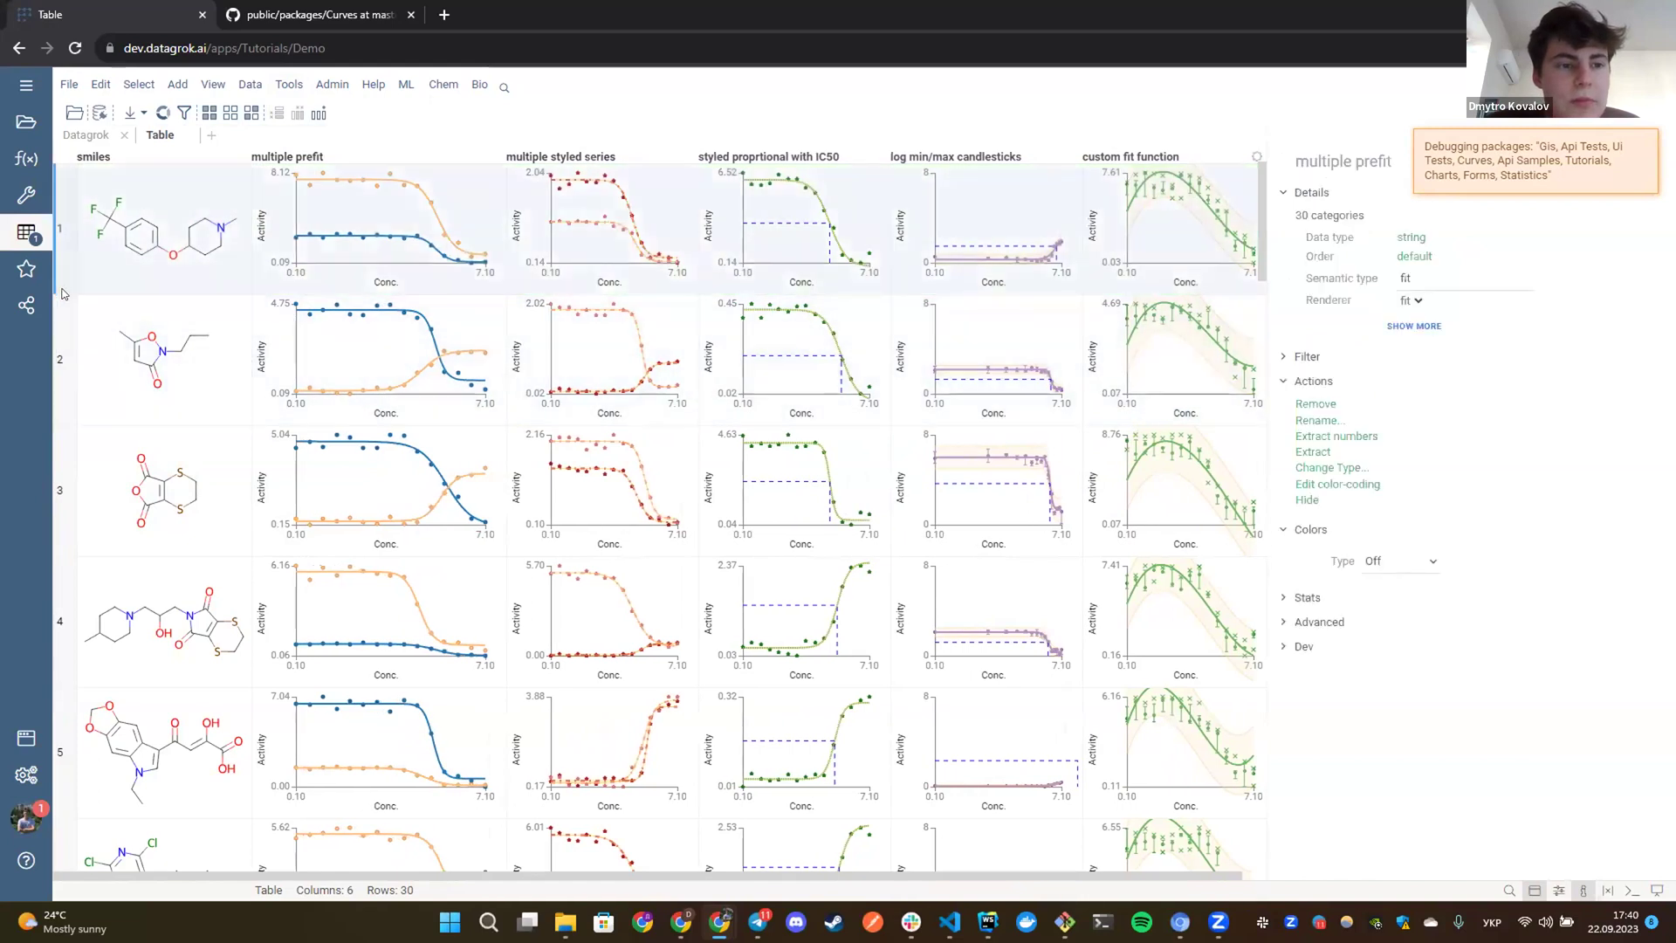
pyautogui.moveTo(62, 299); pyautogui.dragTo(60, 400)
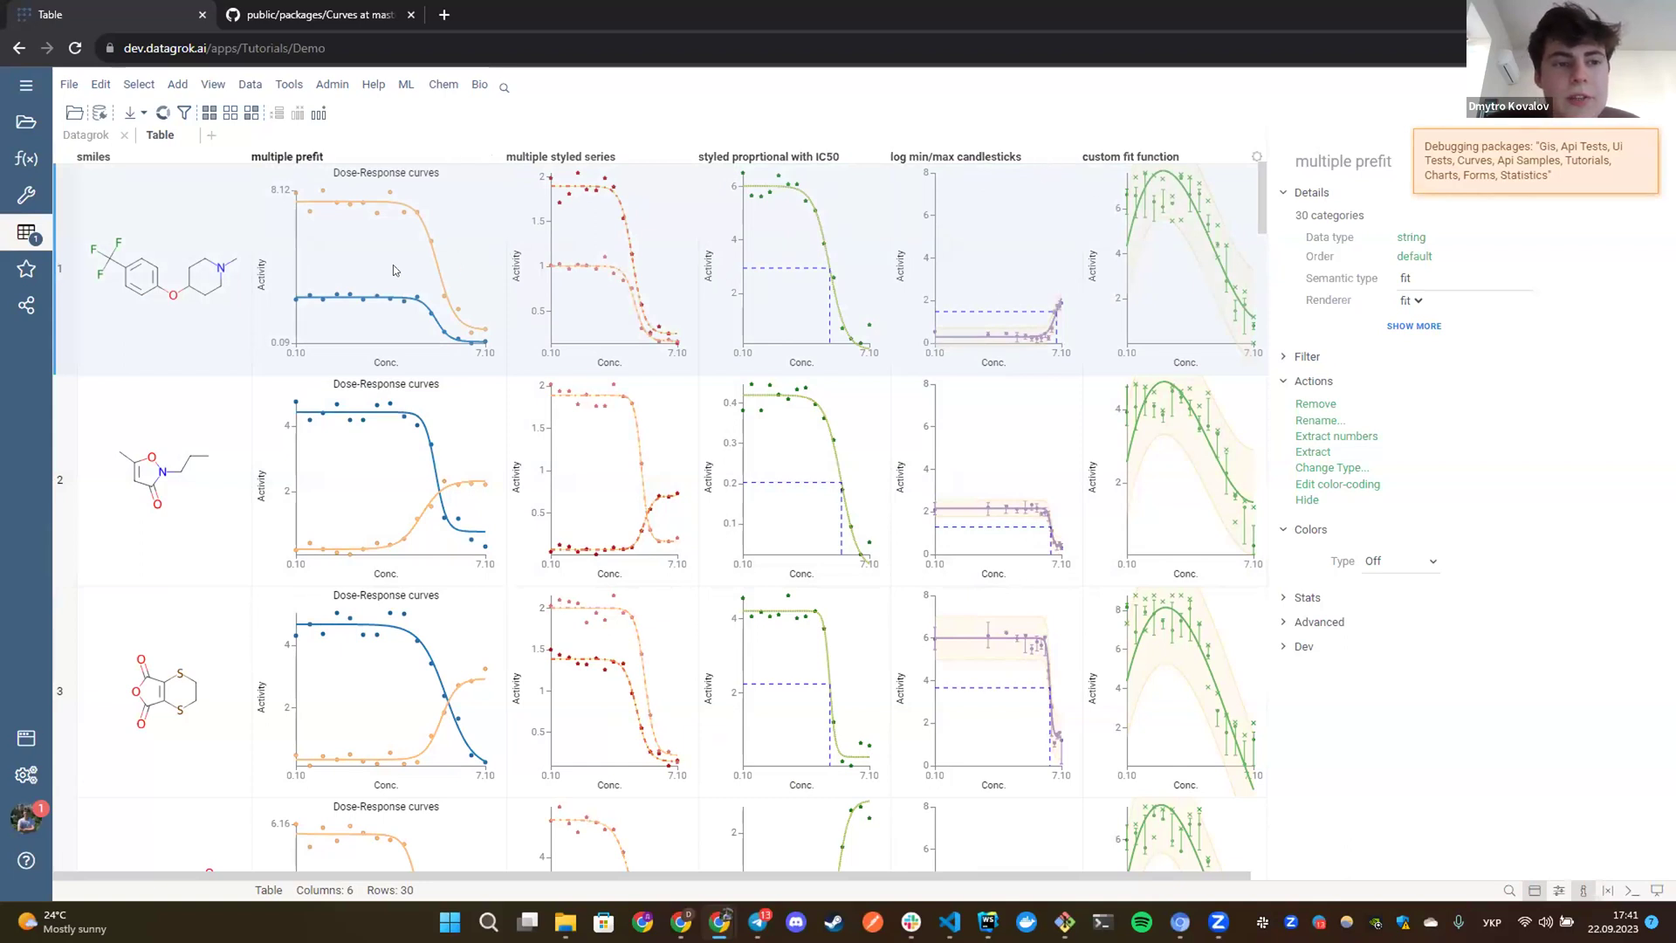
# Set the multiple prefit column's marker type to diamond and line style to dotted, and turn on the IC50 droplines.
pyautogui.click(604, 339)
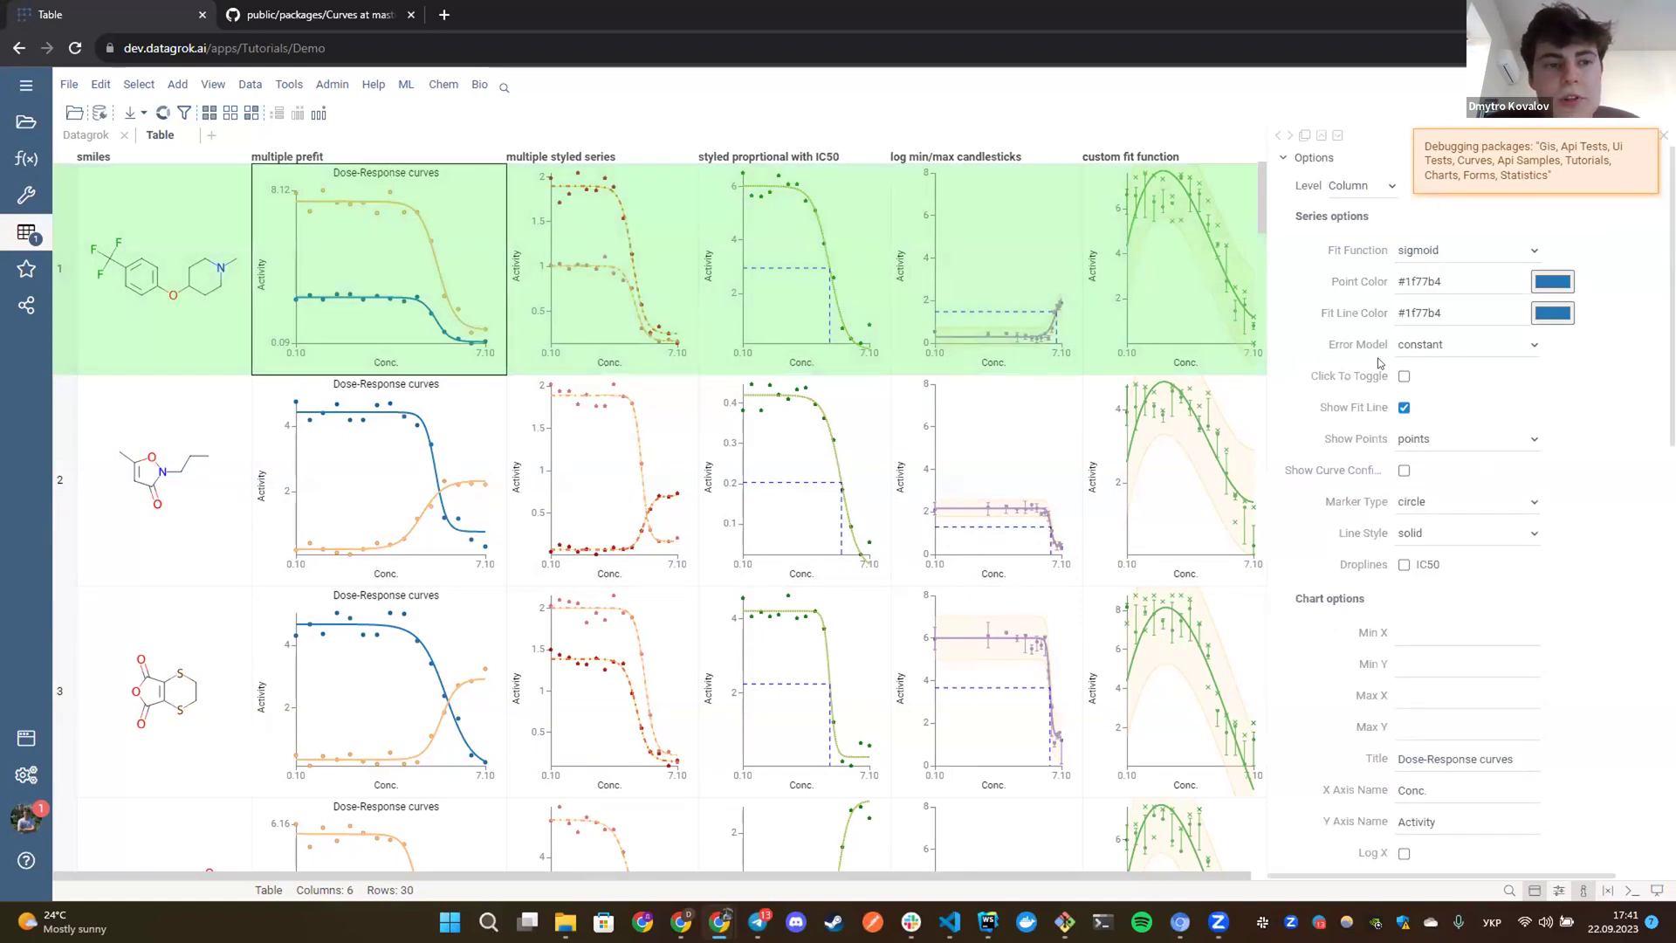
pyautogui.click(1426, 507)
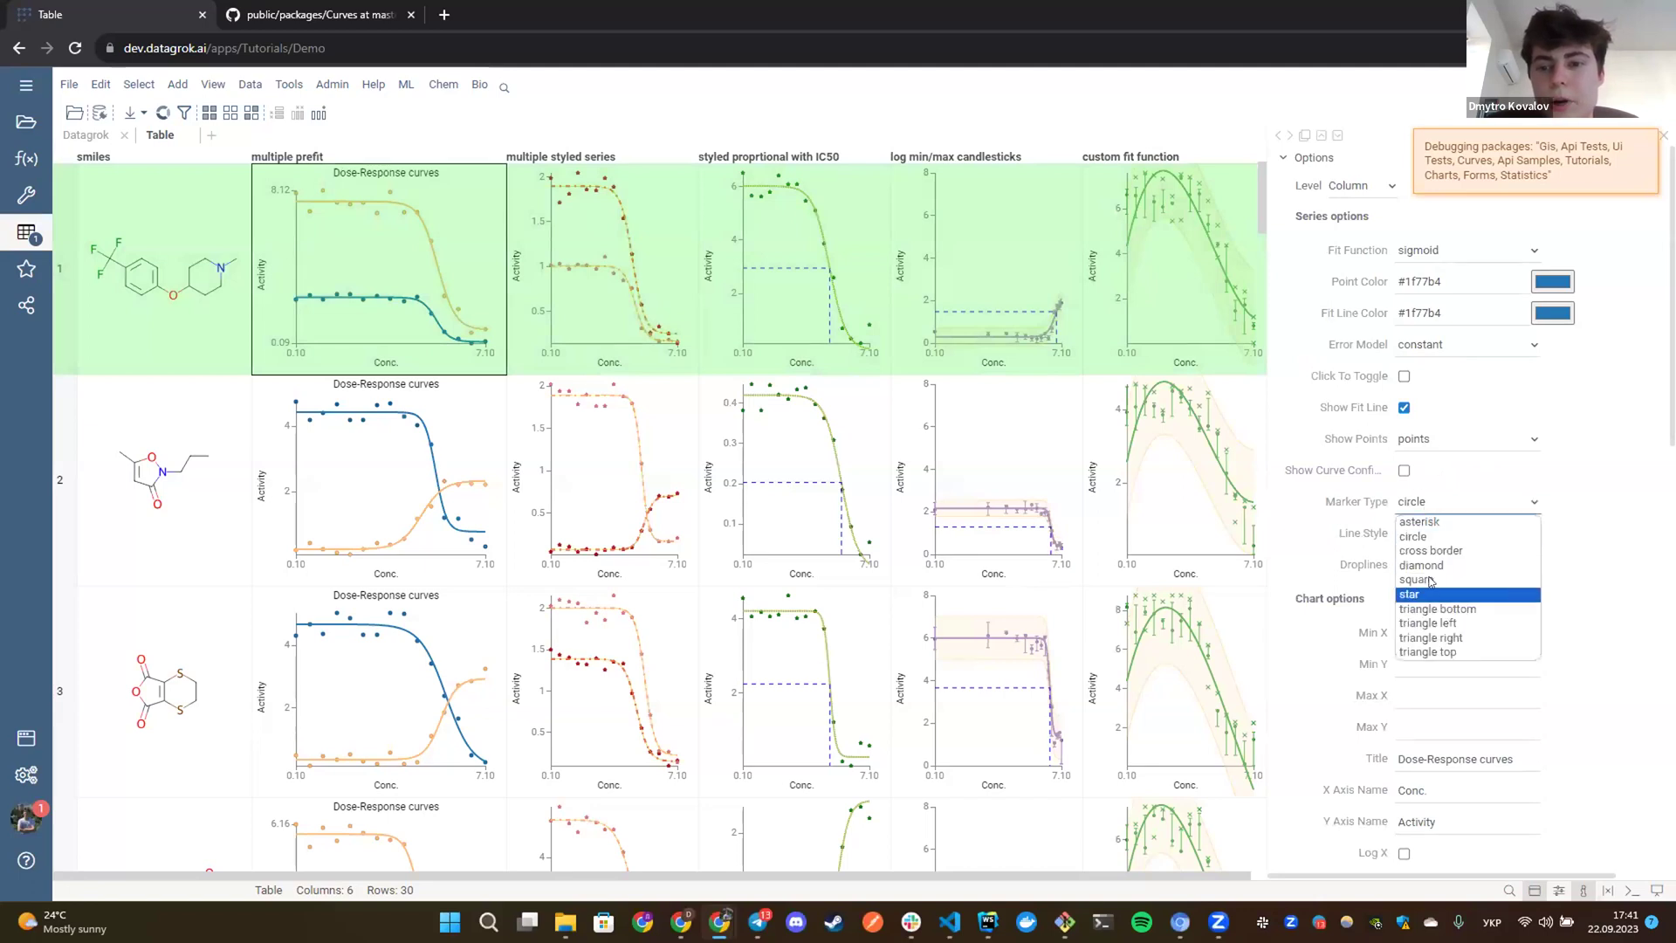
pyautogui.click(1427, 565)
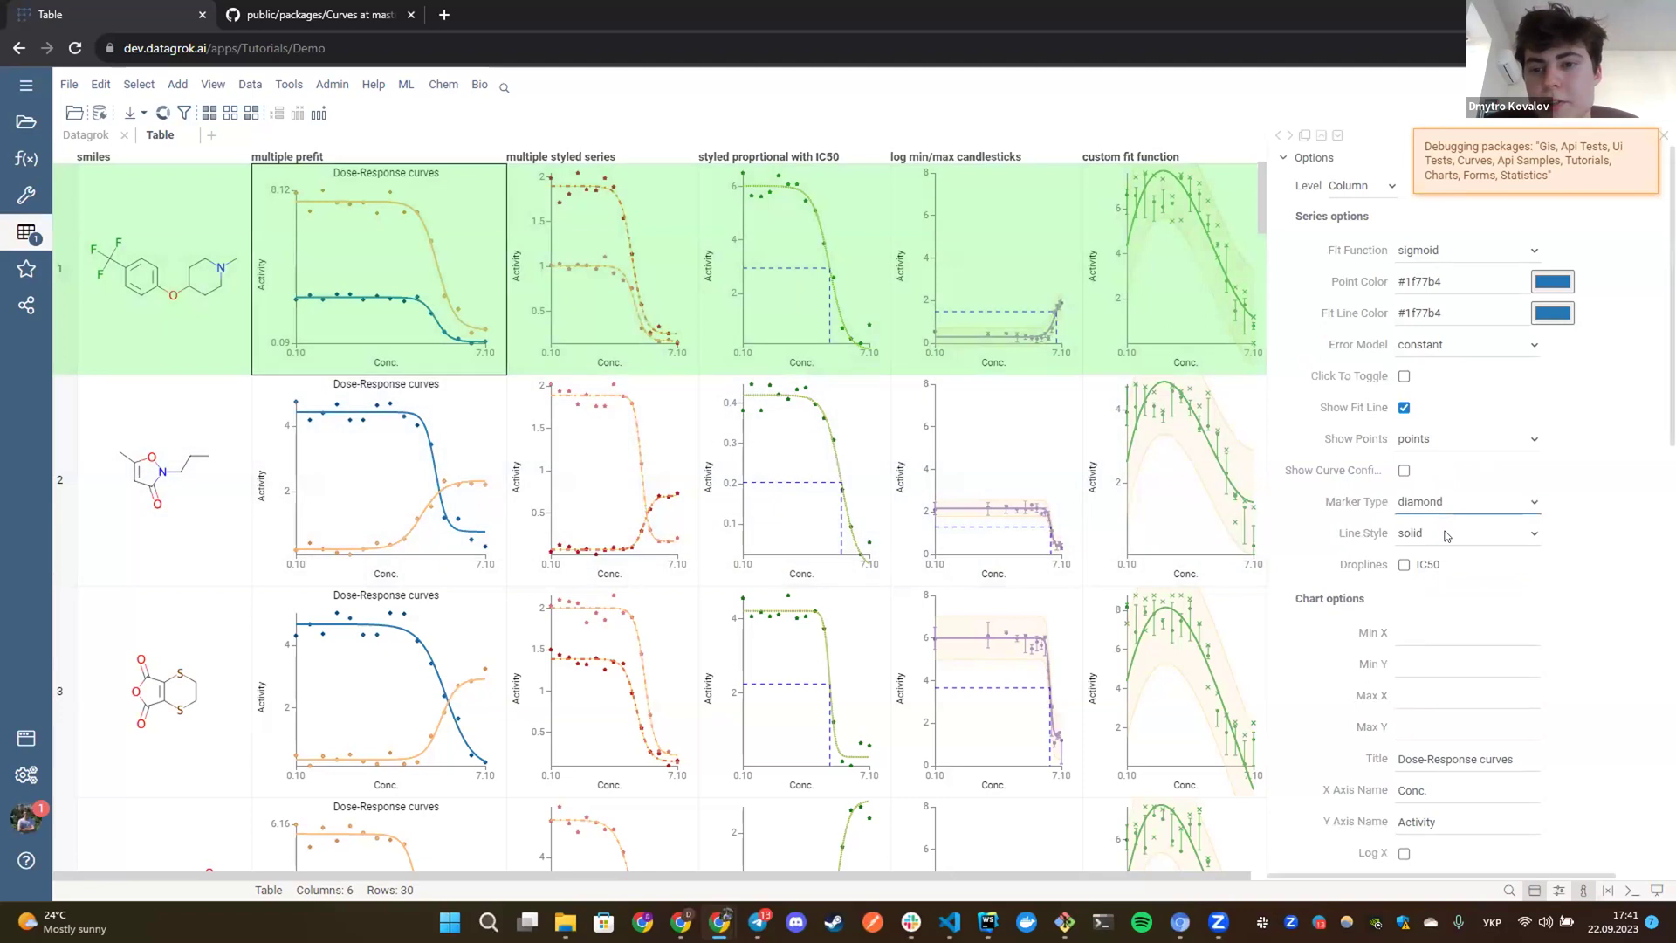
pyautogui.click(1448, 535)
pyautogui.click(1428, 569)
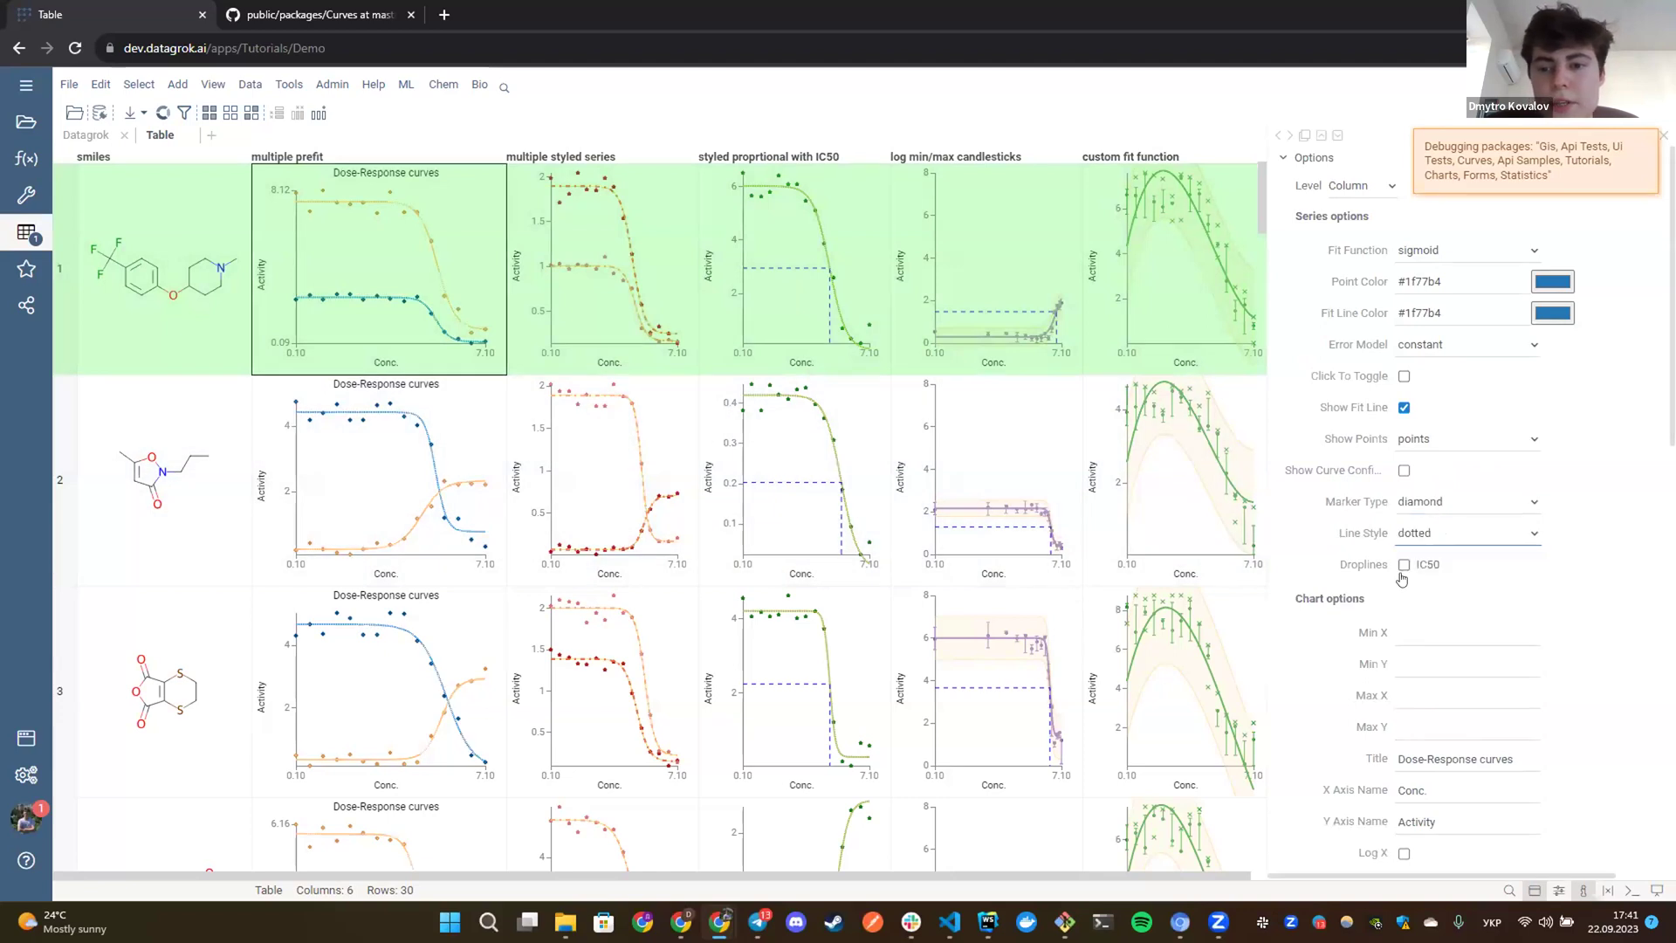
pyautogui.click(1403, 565)
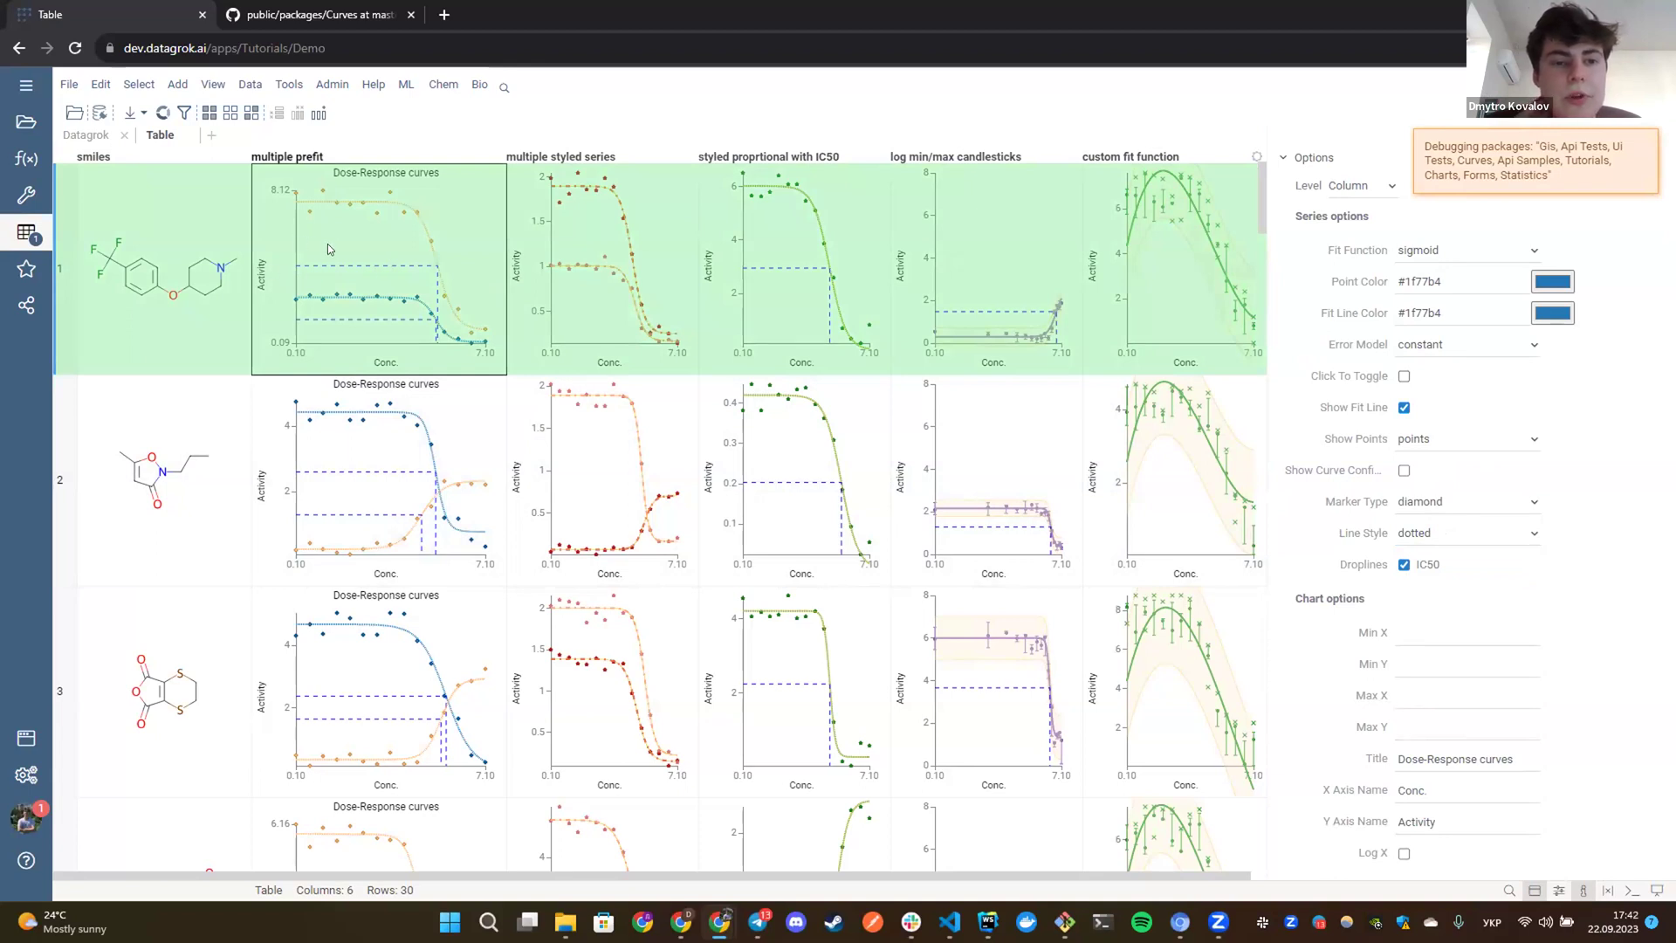
# Rename the X axis of the multiple prefit column's charts to Concentration.
pyautogui.scroll(-3, 1357, 669)
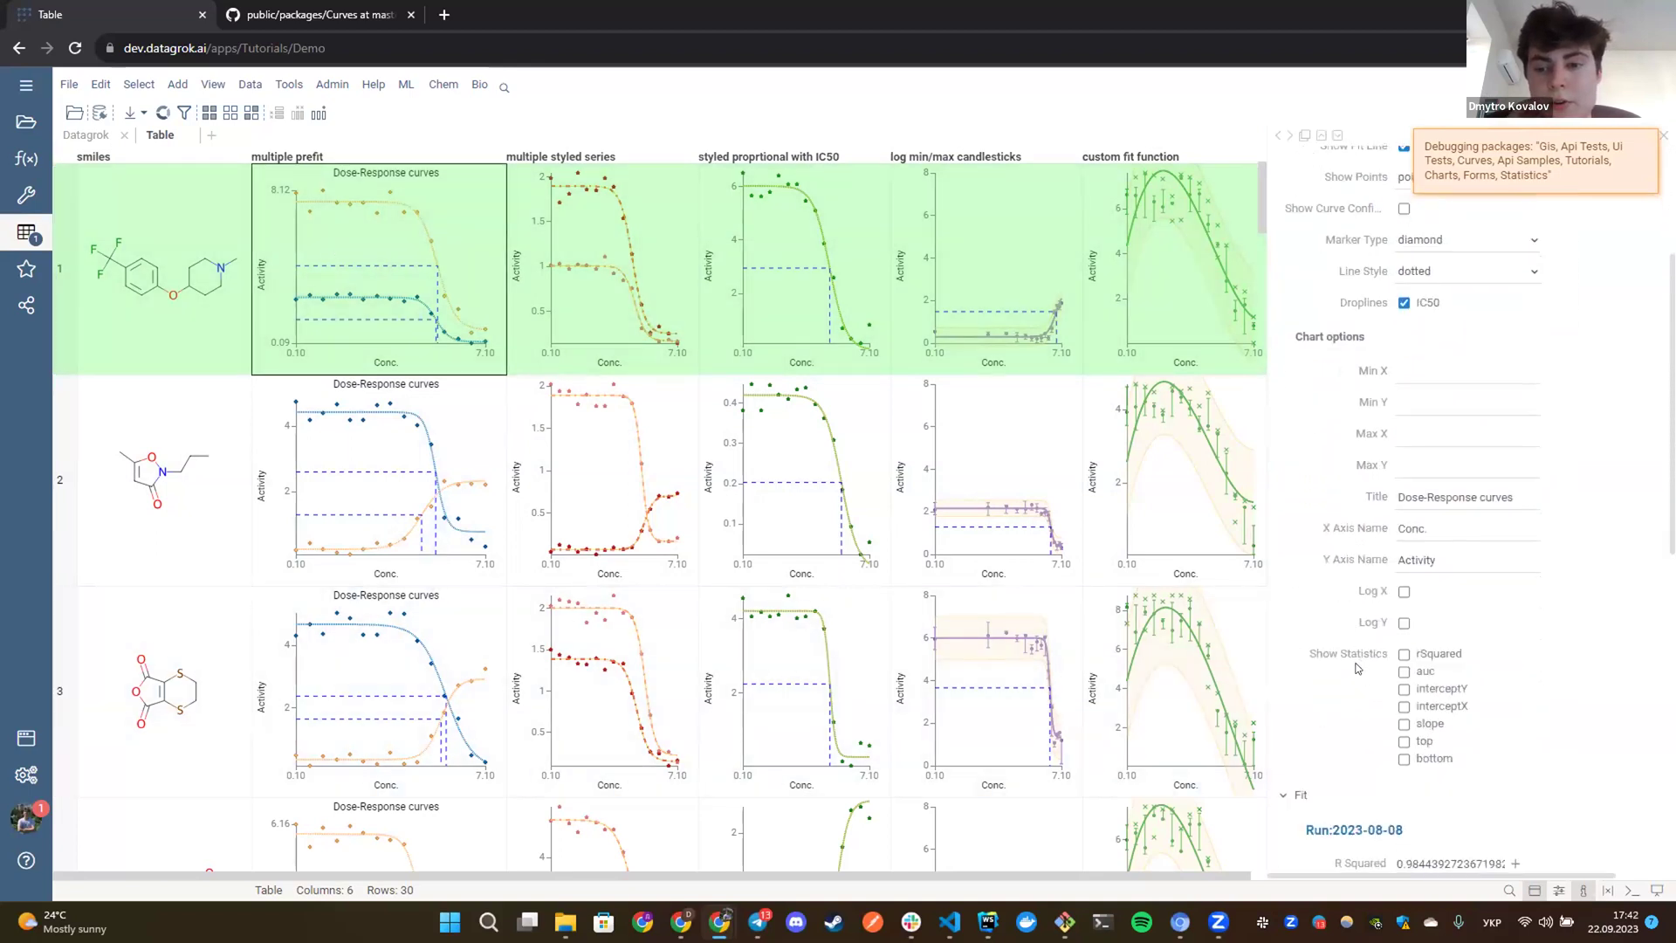
pyautogui.scroll(-1, 1440, 672)
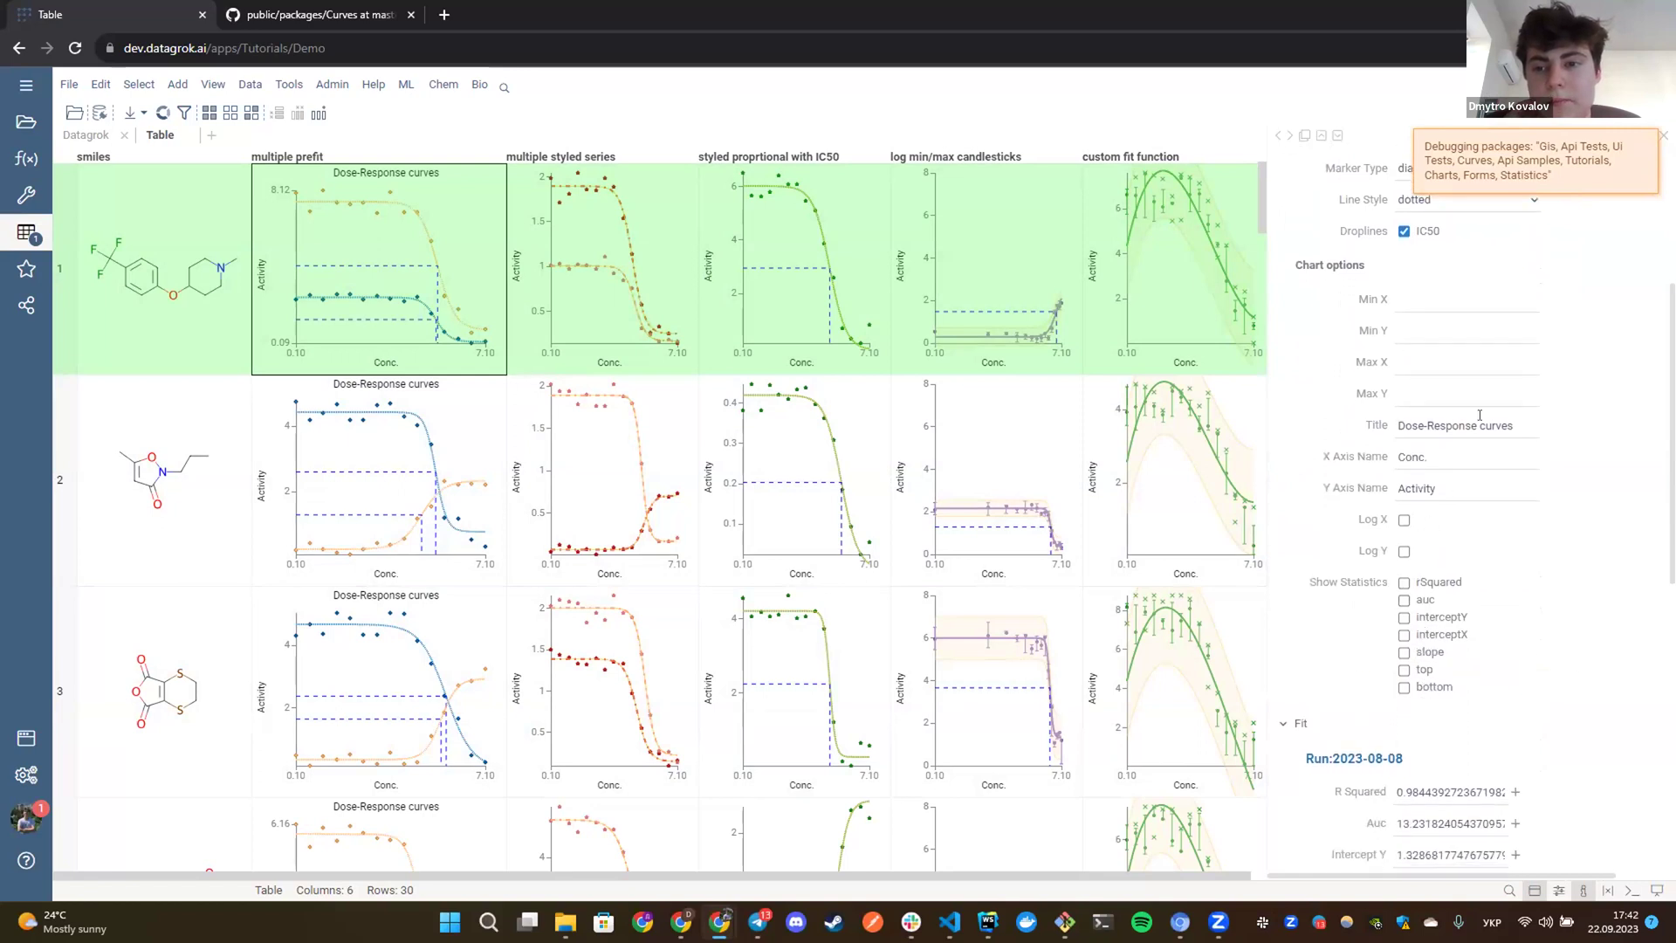
pyautogui.click(1431, 457)
pyautogui.press('BackSpace')
pyautogui.press('BackSpace')
pyautogui.press('BackSpace')
pyautogui.press('BackSpace')
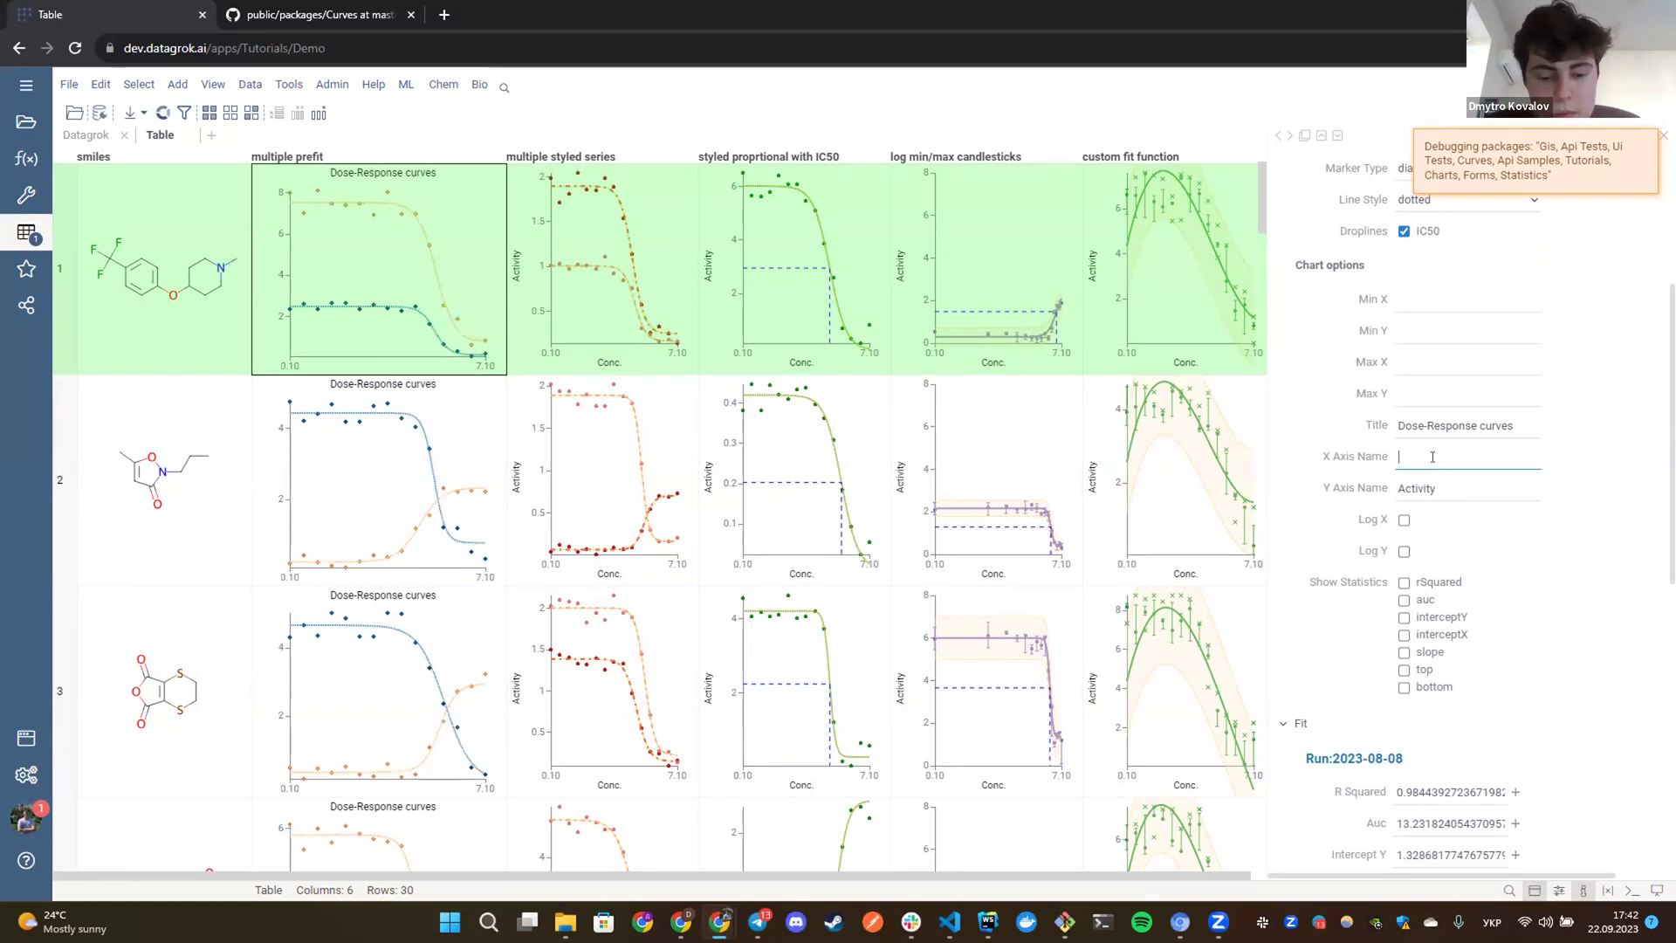
pyautogui.hotkey('alt', 'shift')
pyautogui.write('Concentration')
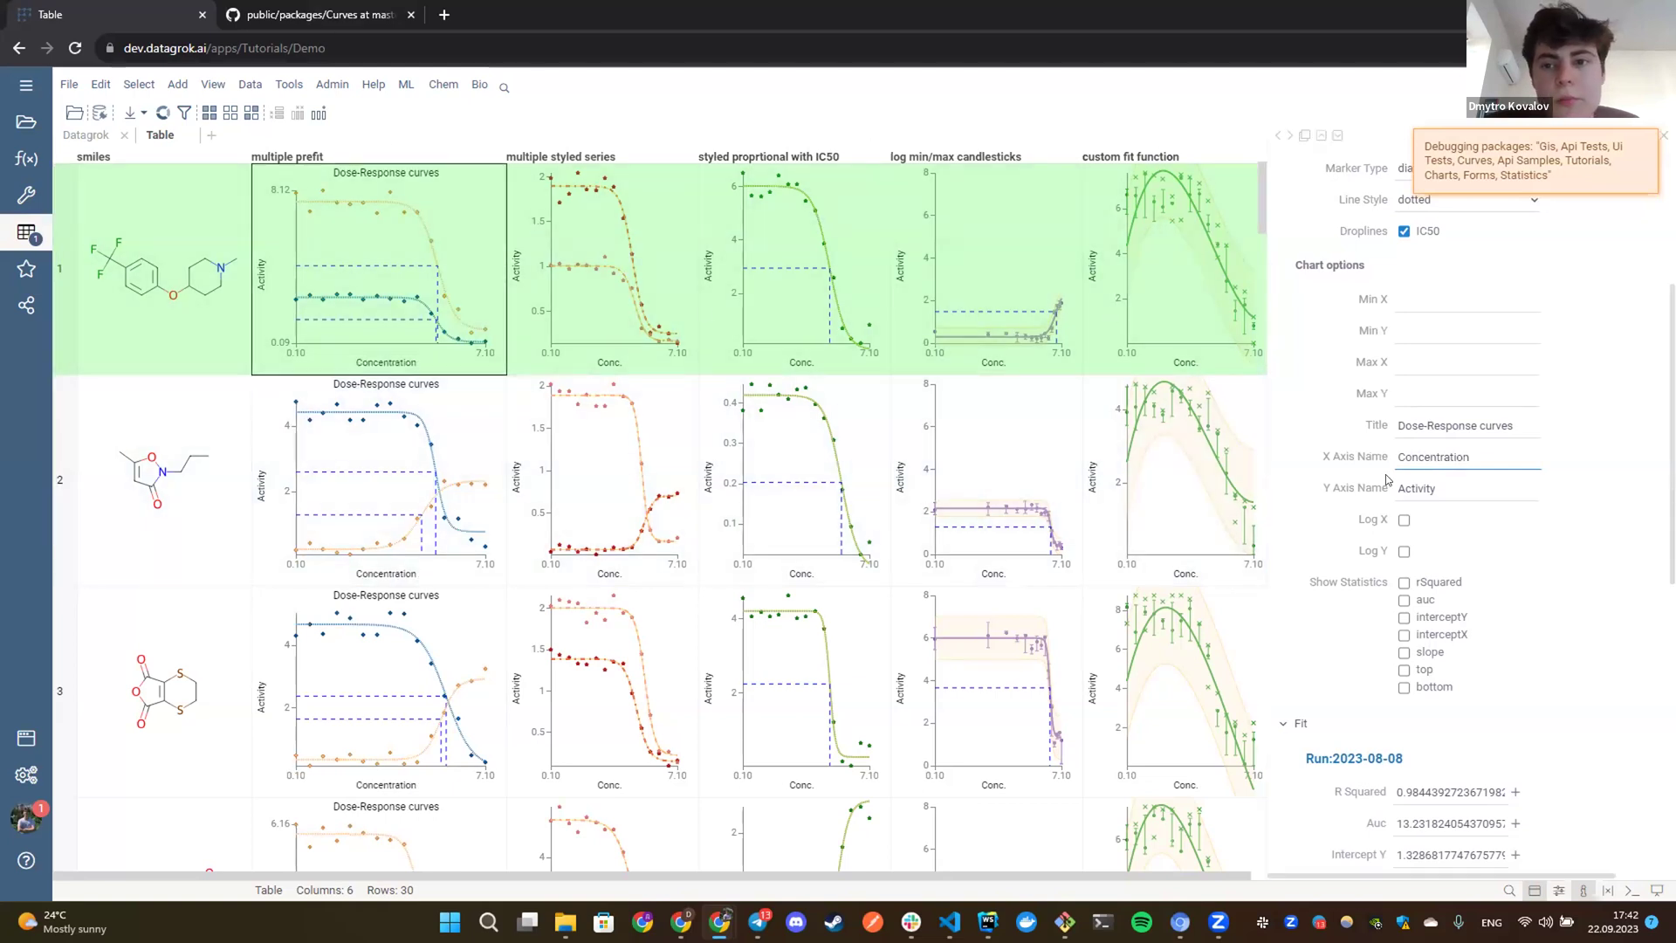
# Dismiss the debugging notification and view the levels at which the chart options can be applied.
pyautogui.scroll(4, 1386, 479)
pyautogui.click(1455, 188)
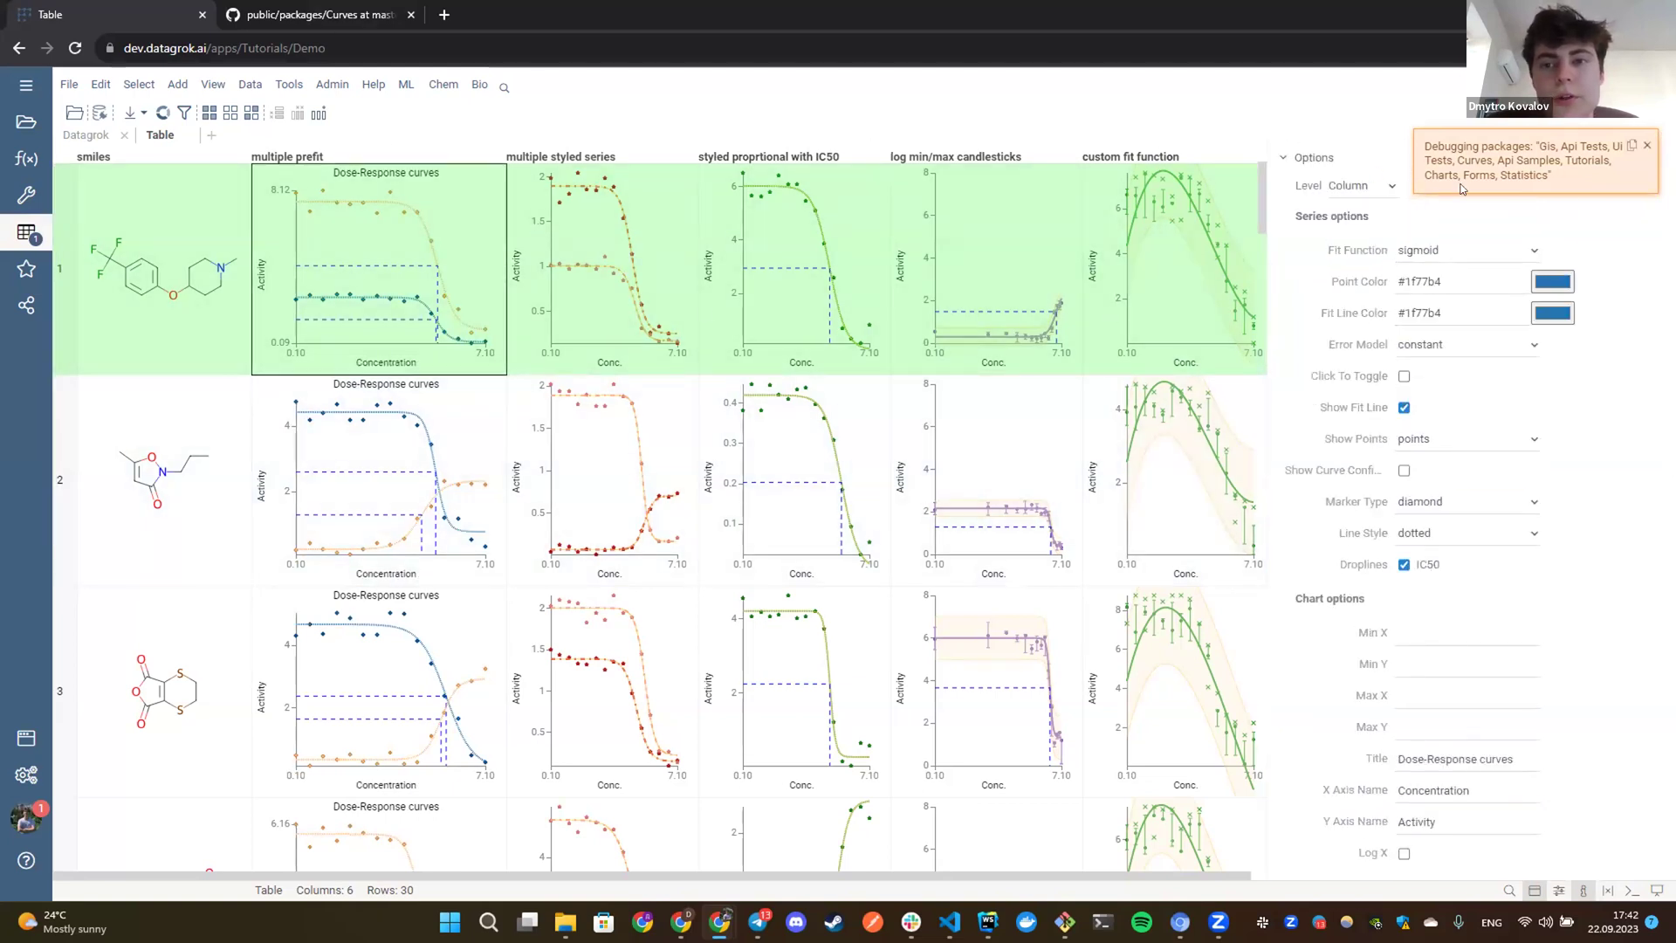
pyautogui.click(1377, 187)
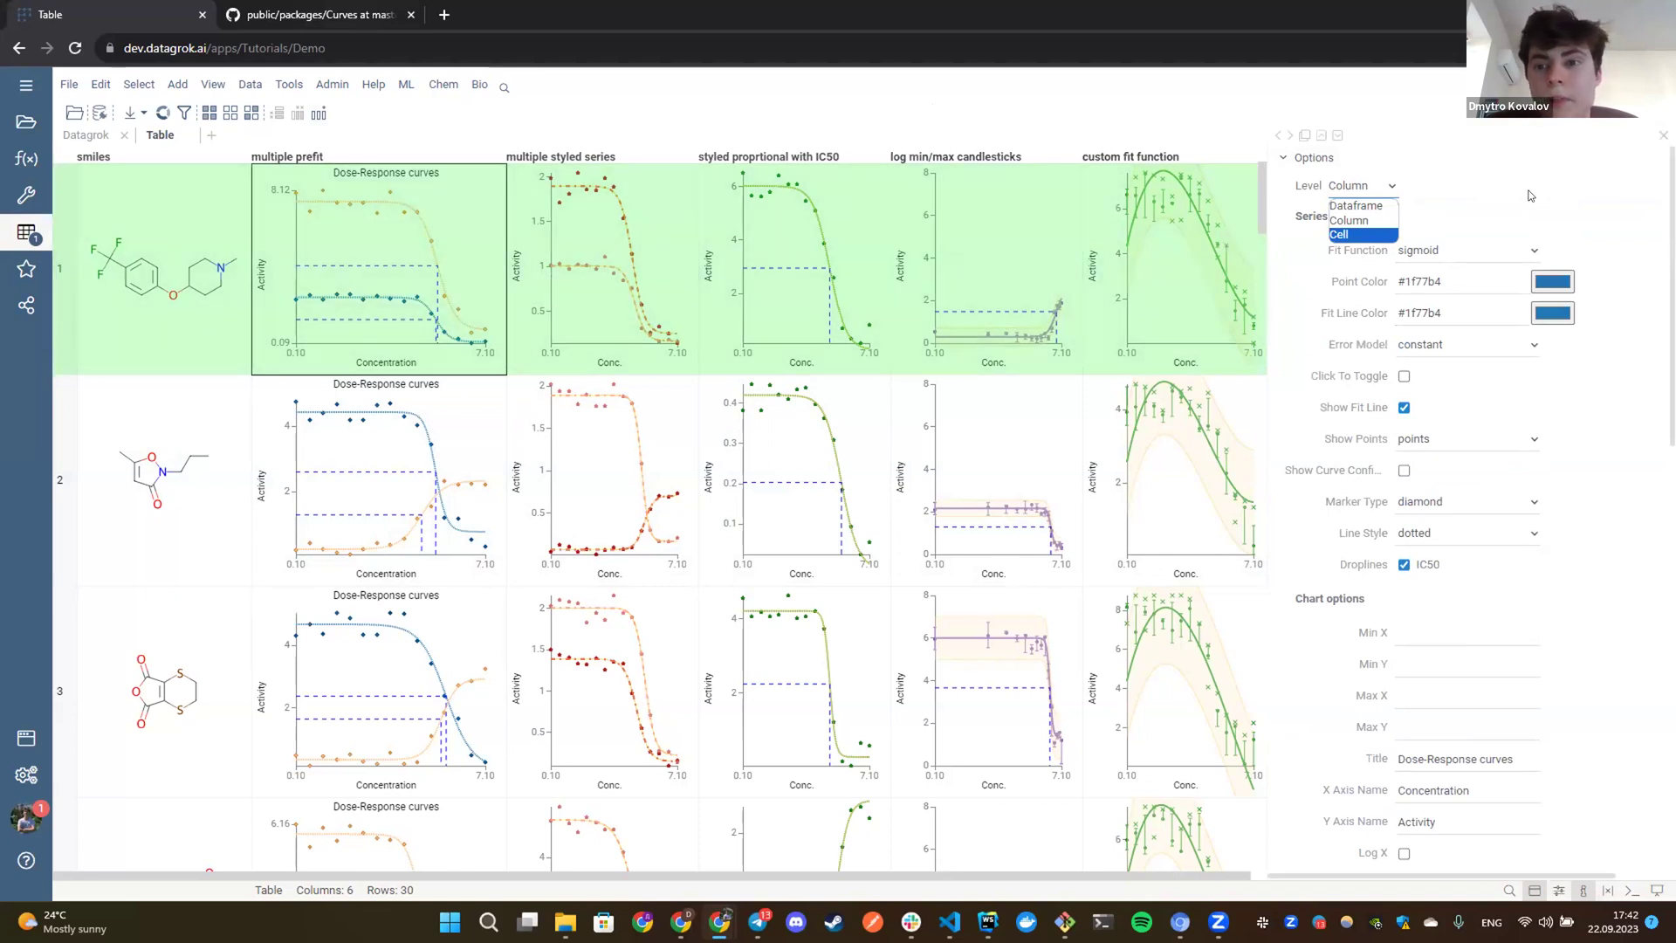
pyautogui.click(1482, 210)
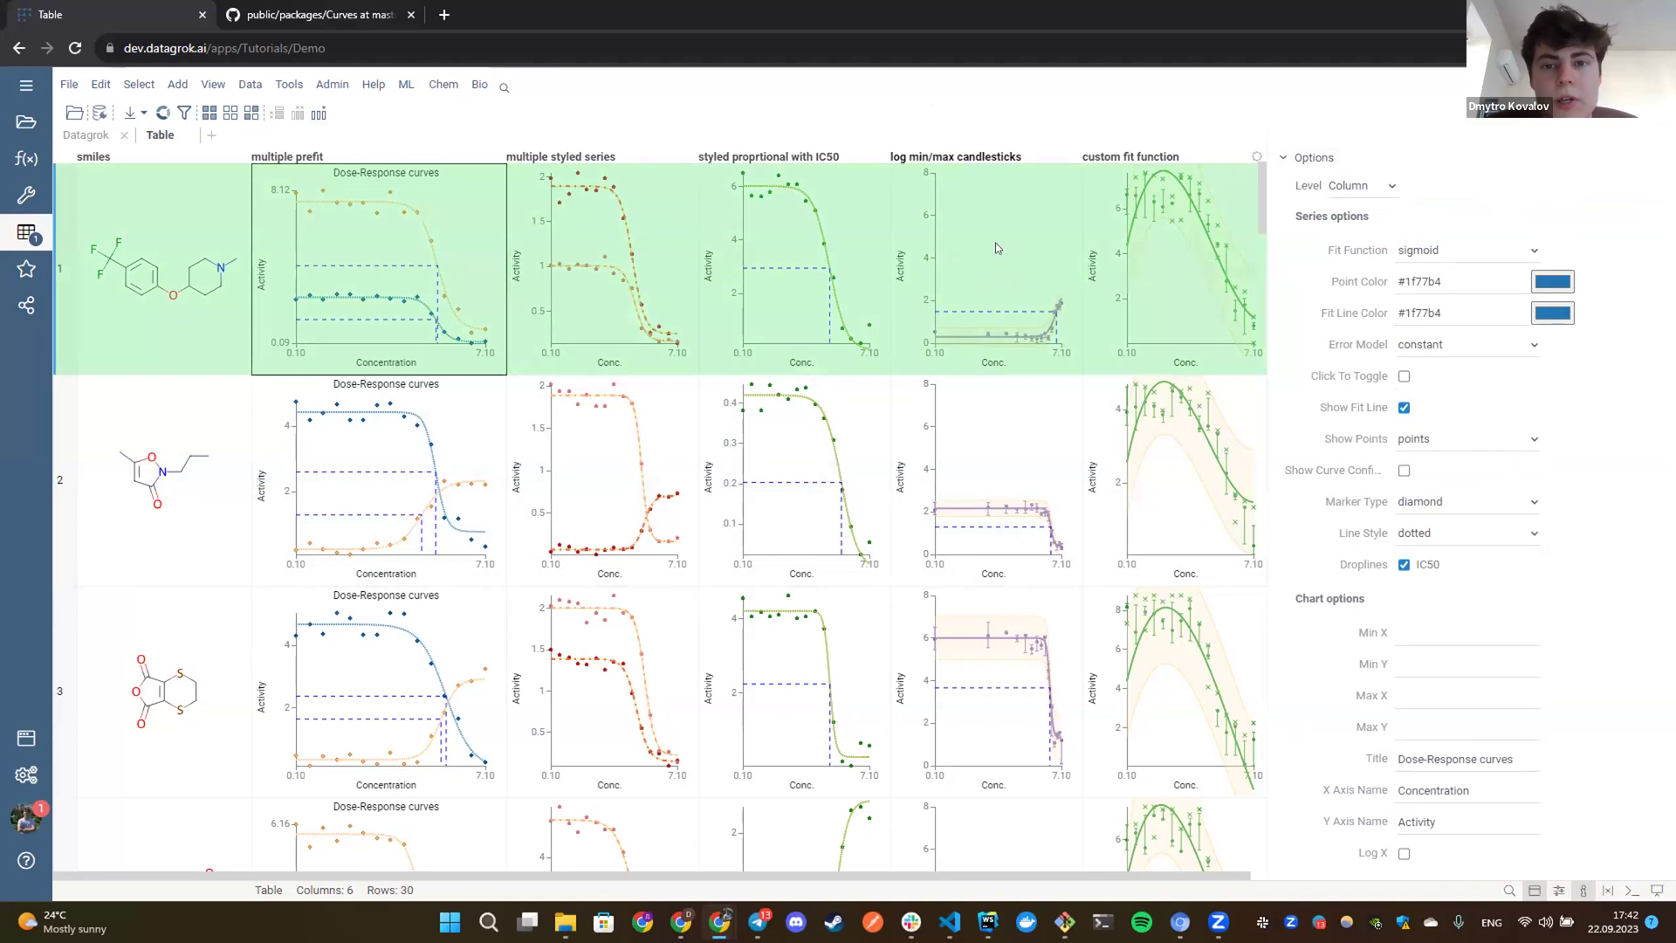
# Turn off the logarithmic X axis for the log min/max candlesticks column.
pyautogui.click(1025, 231)
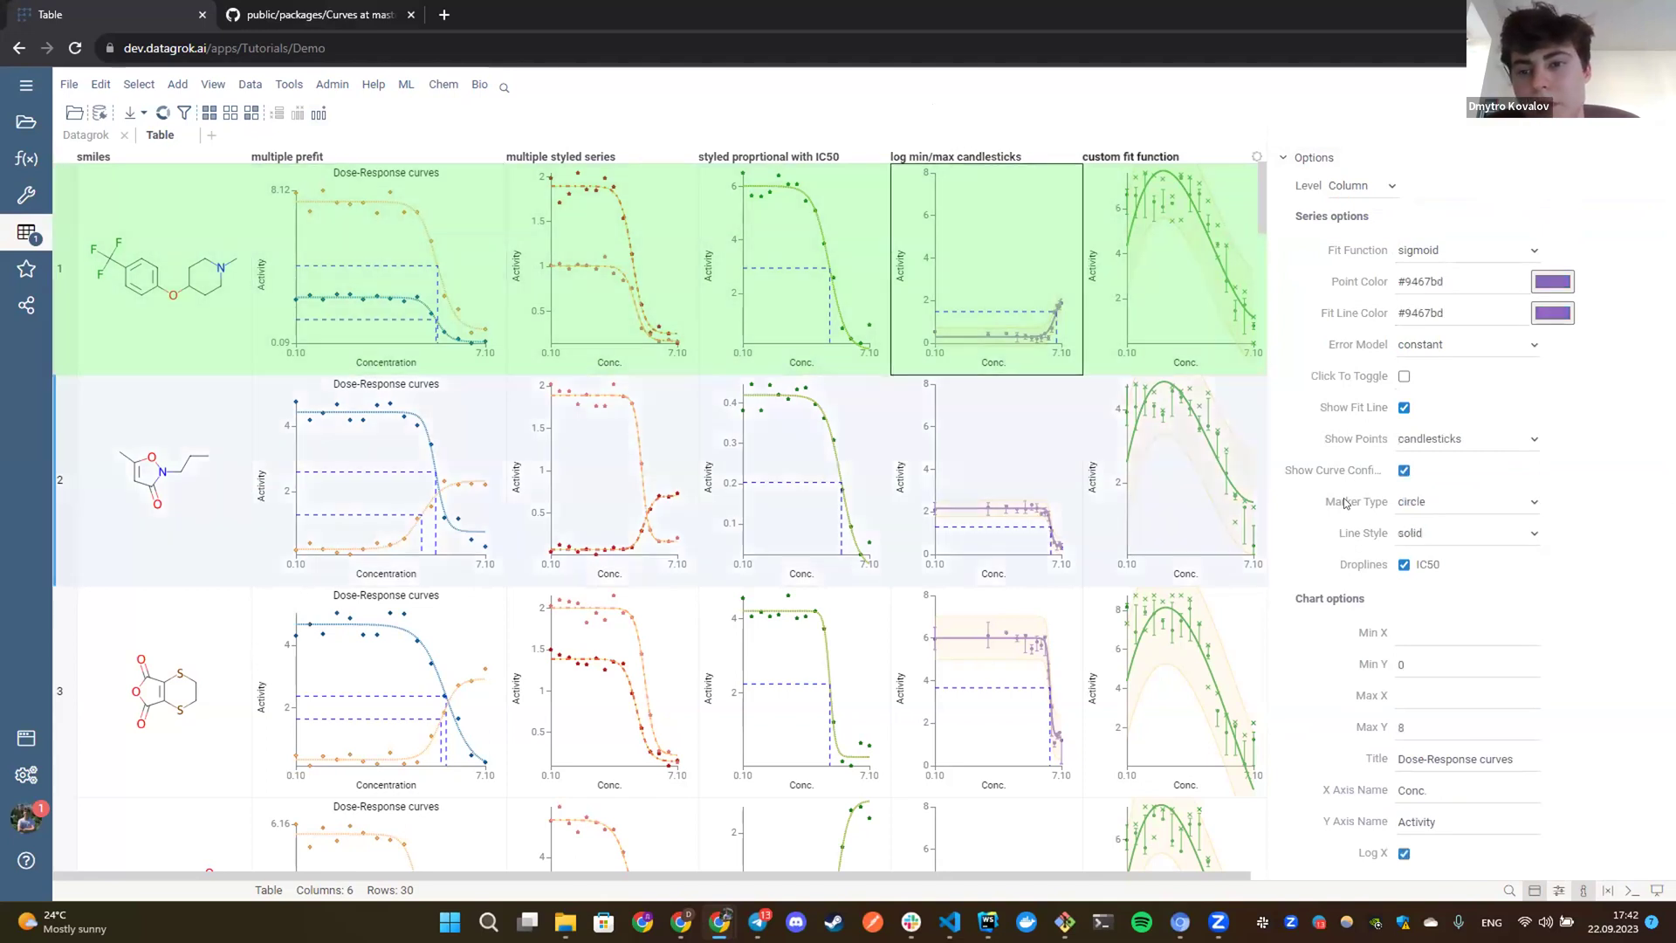
pyautogui.scroll(-2, 1427, 707)
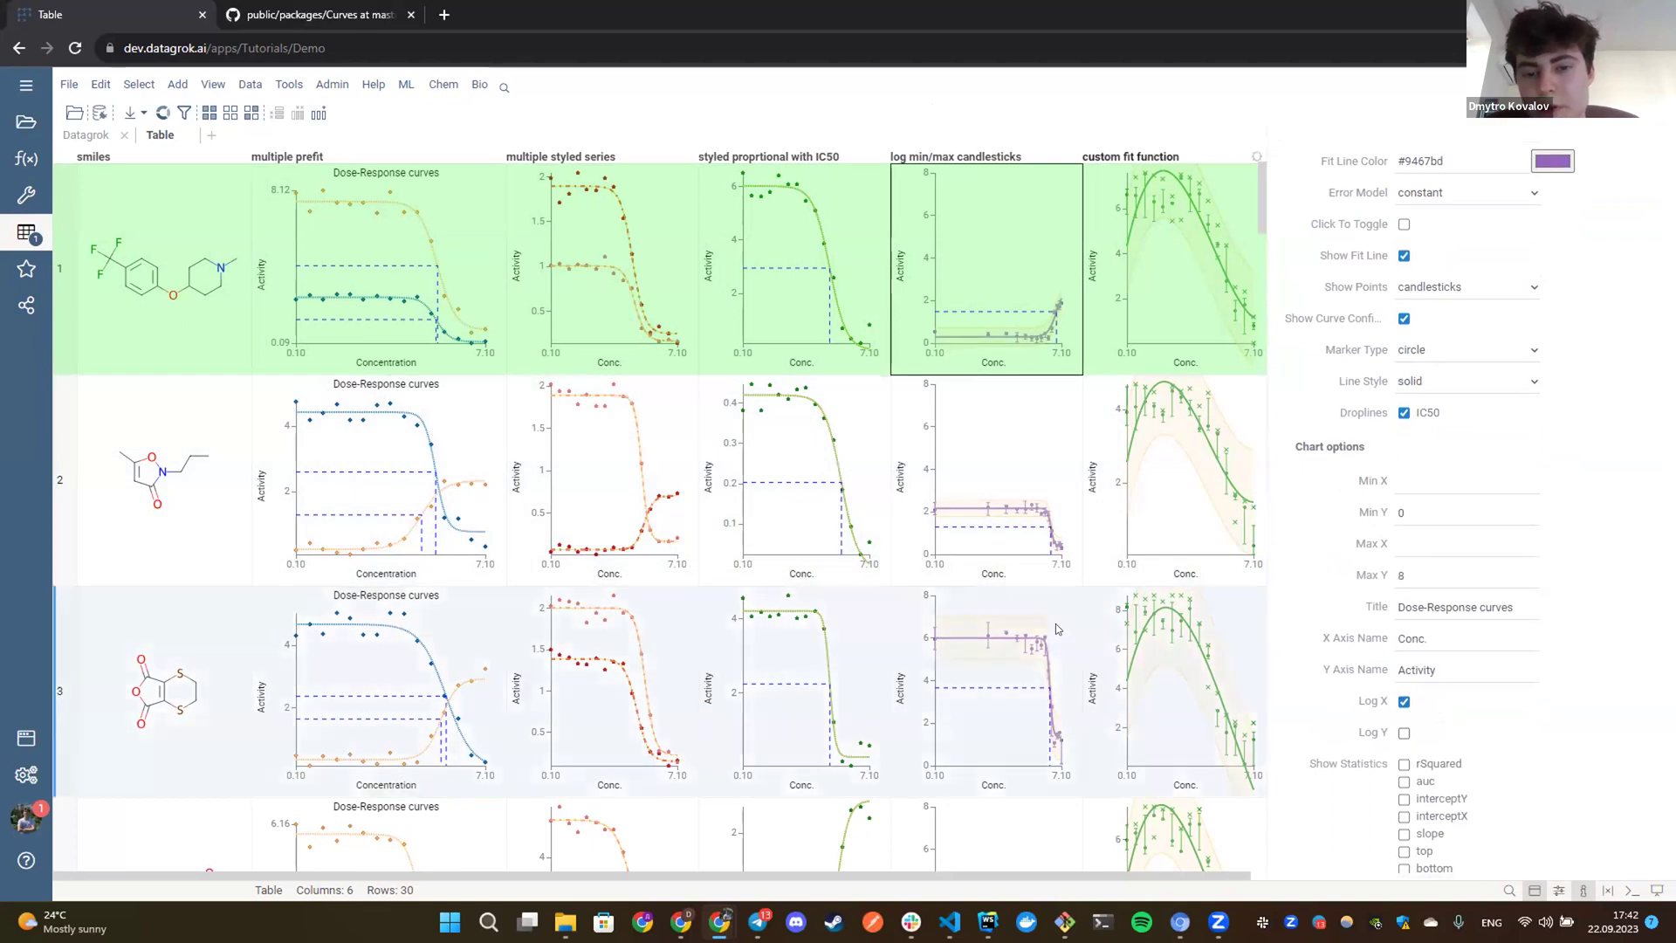
pyautogui.click(1403, 703)
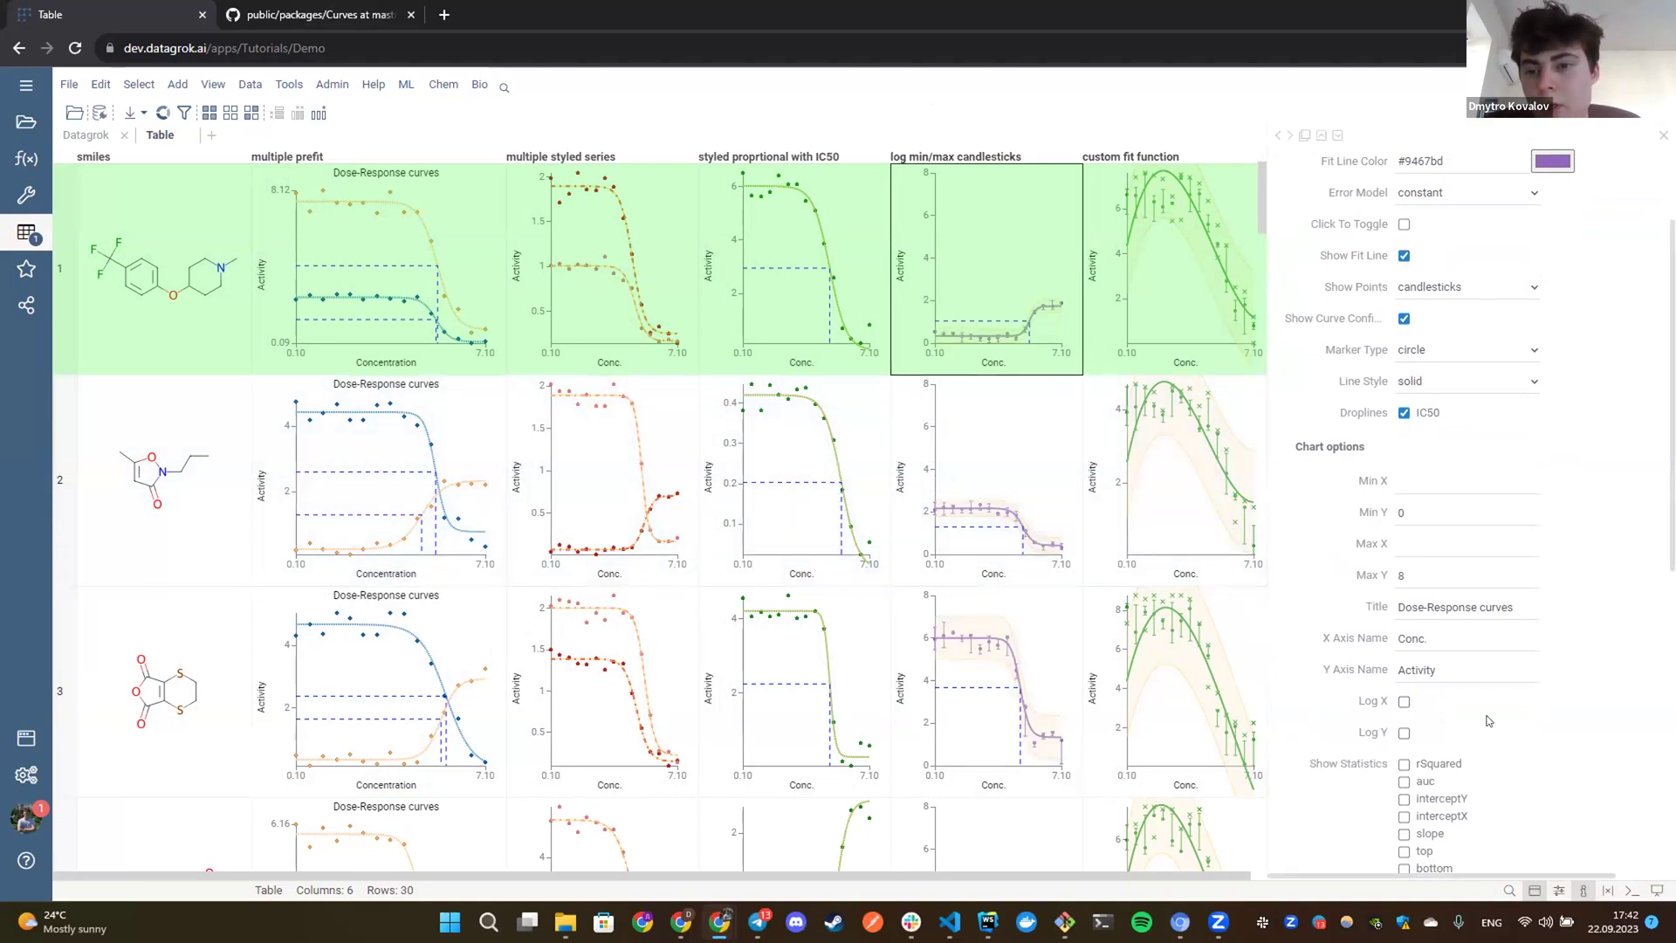
# Set the maximum Y of the log min/max candlesticks column's charts to 10.
pyautogui.scroll(1, 1489, 721)
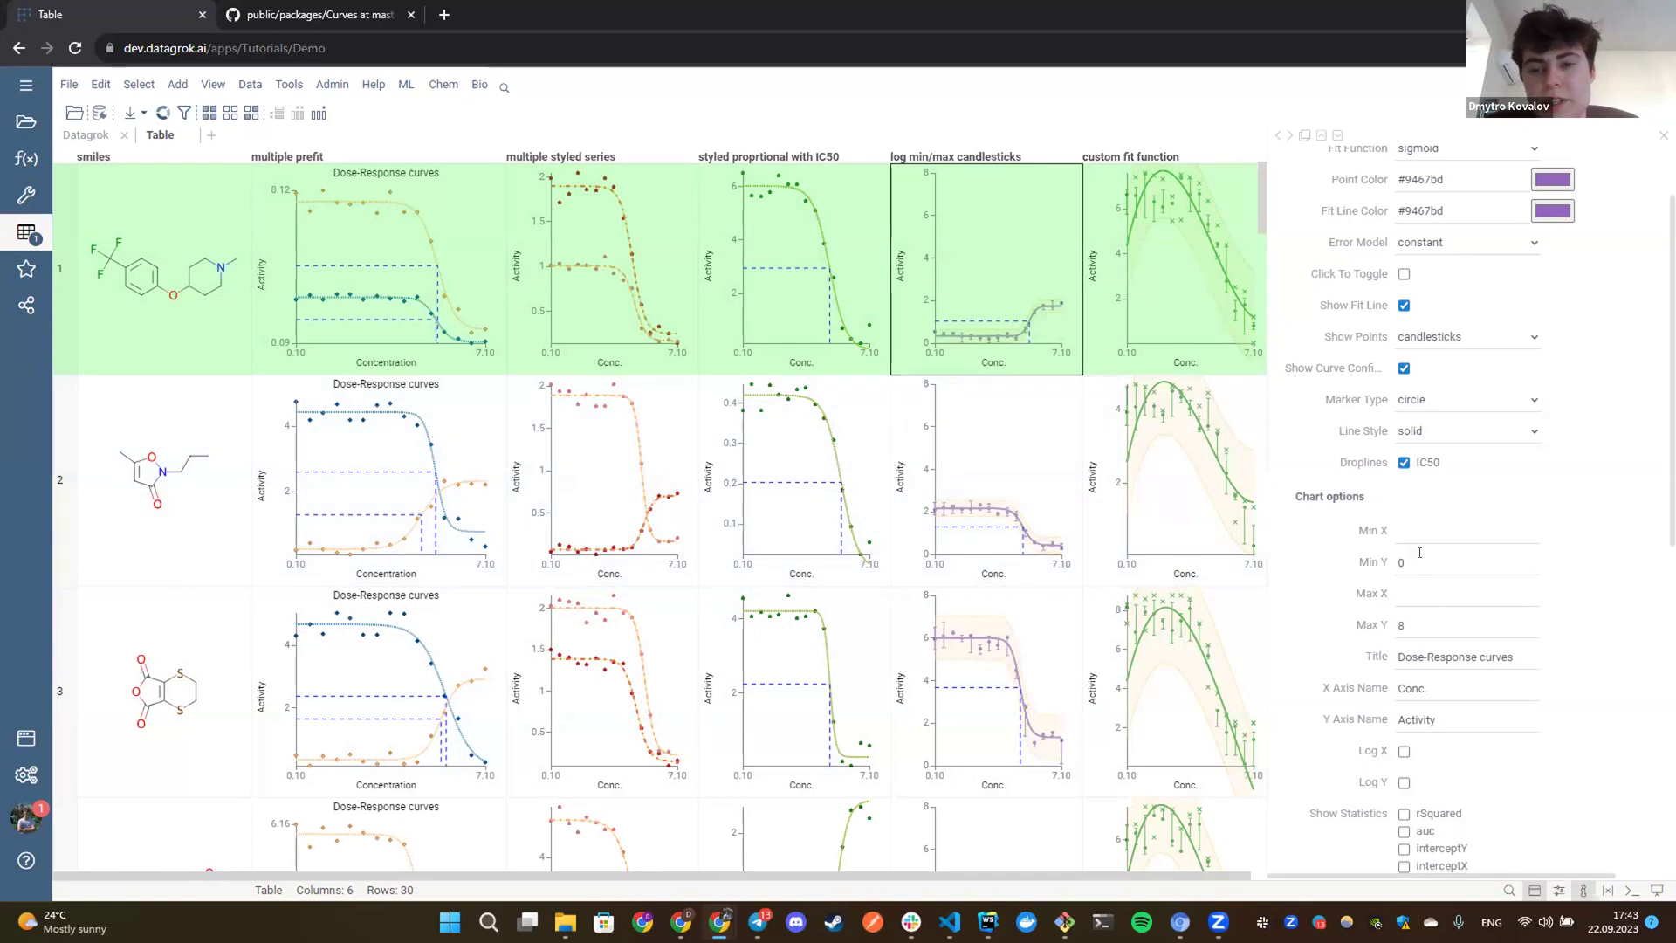
pyautogui.click(1419, 558)
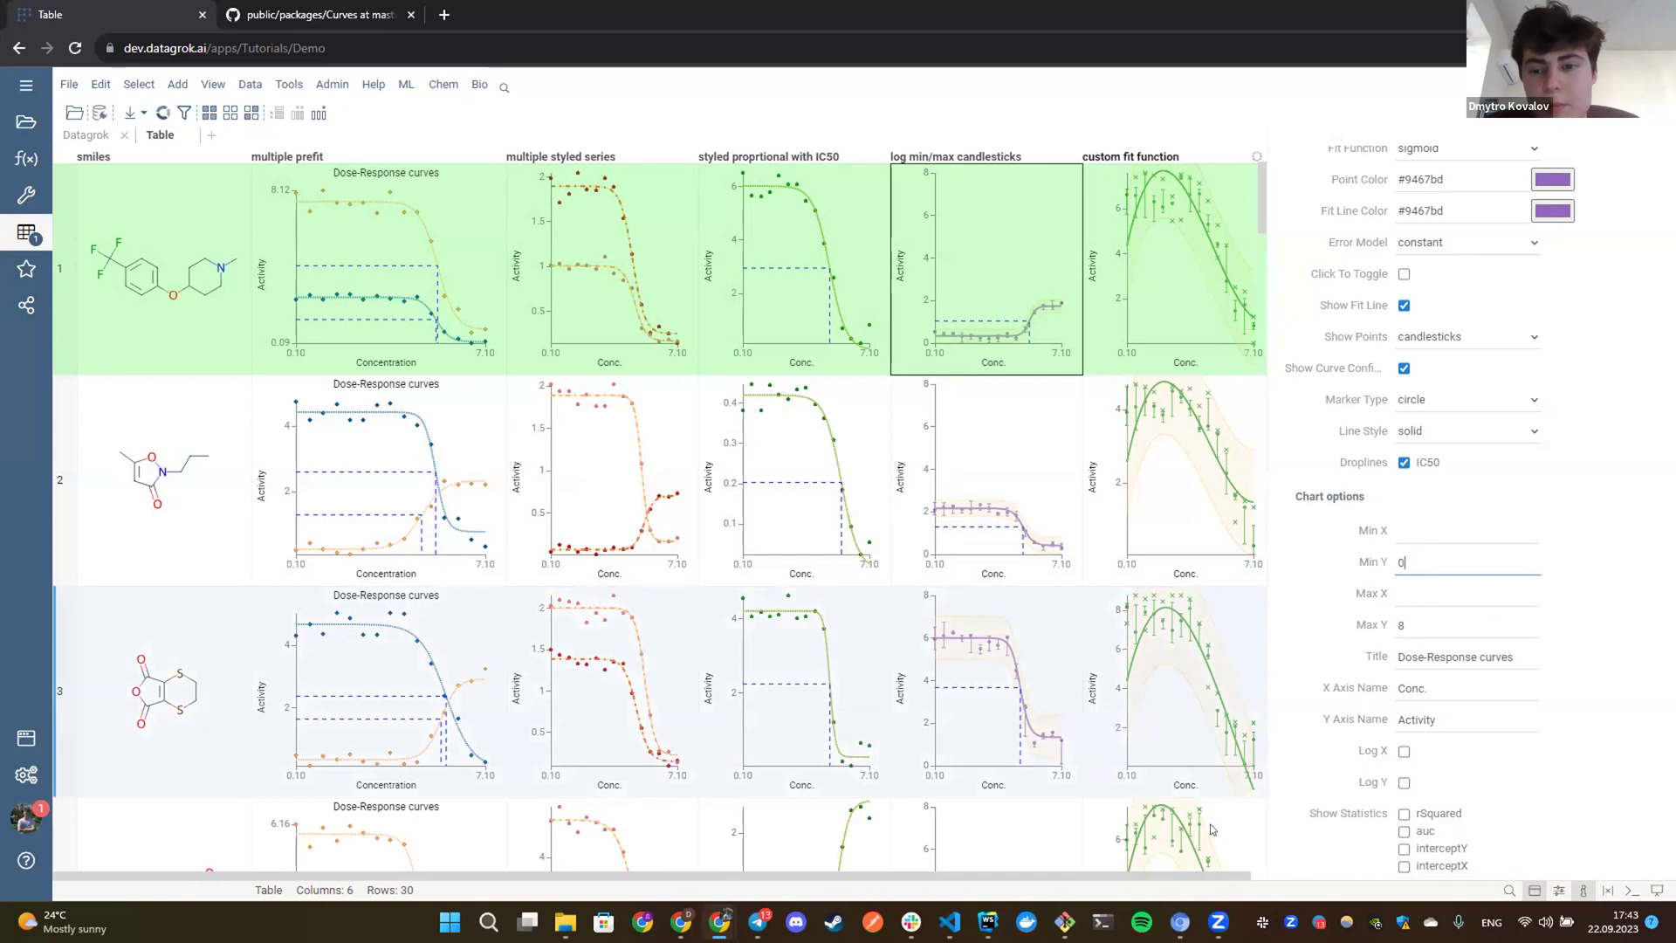
pyautogui.click(1417, 624)
pyautogui.press('BackSpace')
pyautogui.write('10')
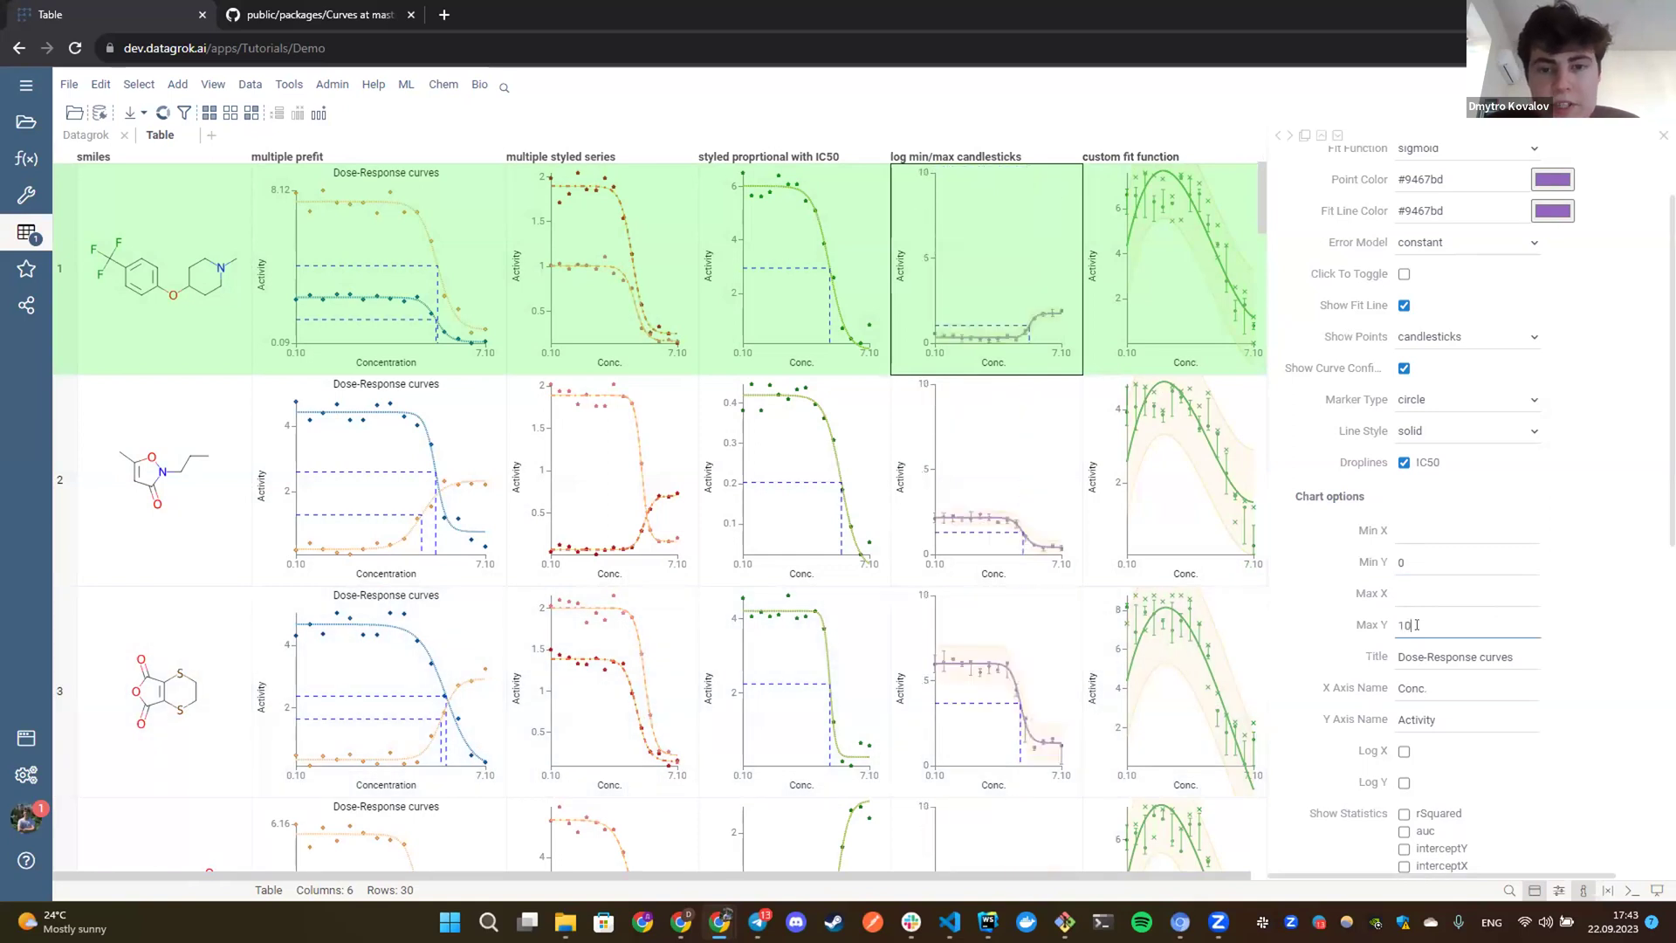
# Look through the table rows to compare the candlestick curves on the shared Y scale, and return to the first row.
pyautogui.scroll(-1, 1008, 592)
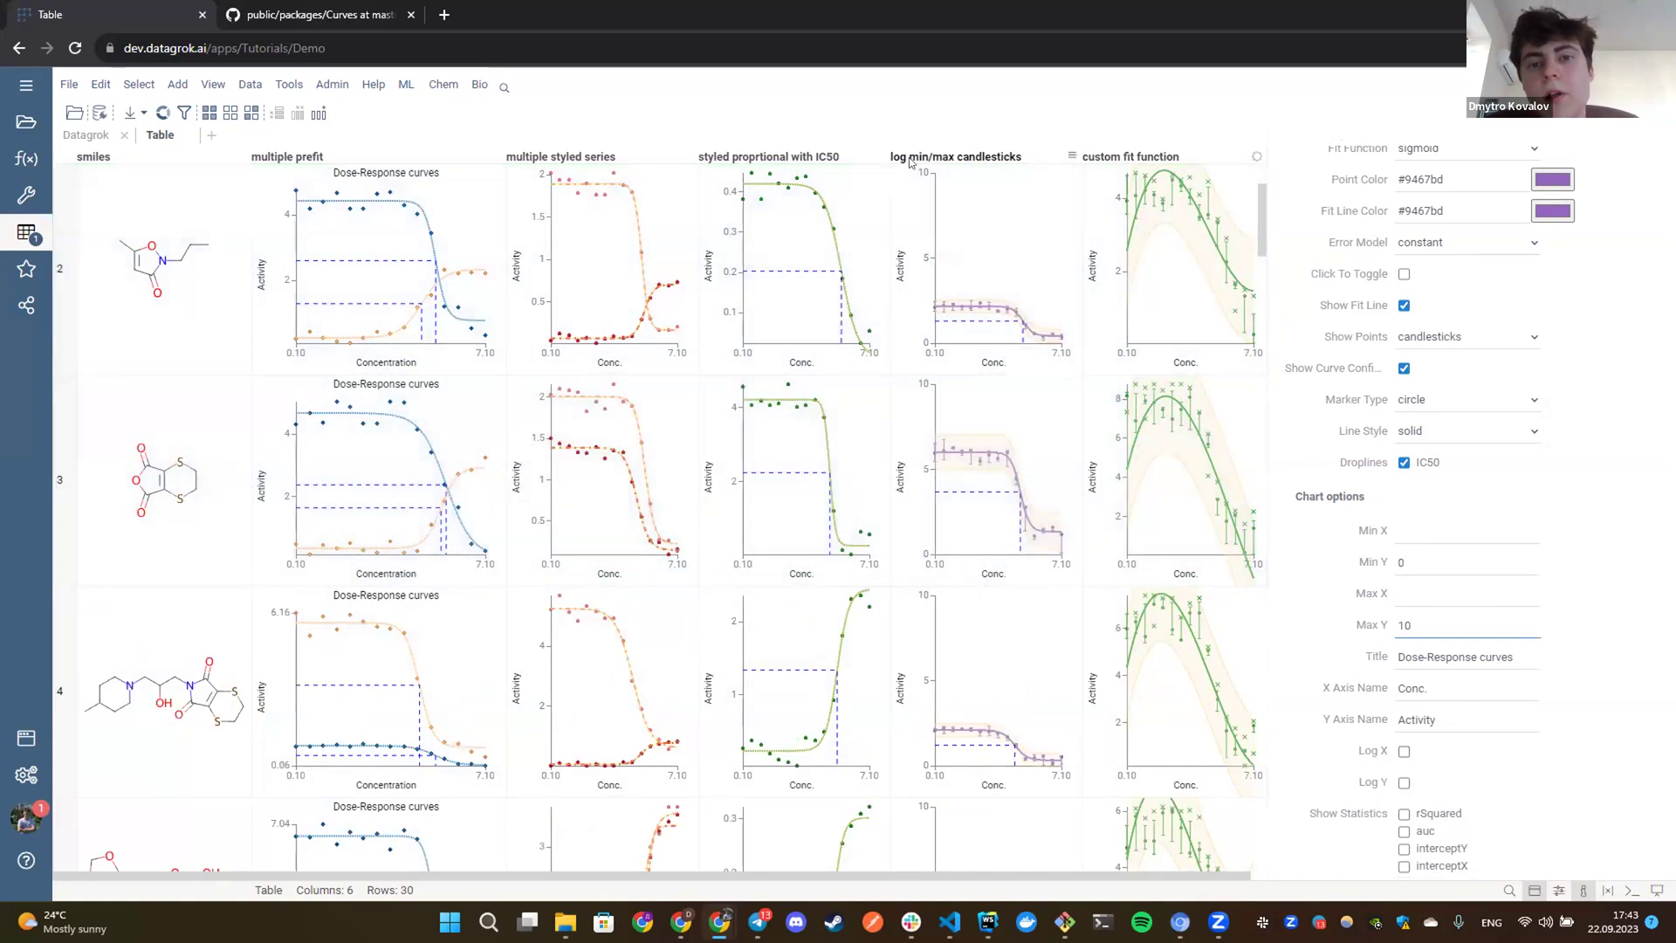
pyautogui.scroll(-5, 956, 500)
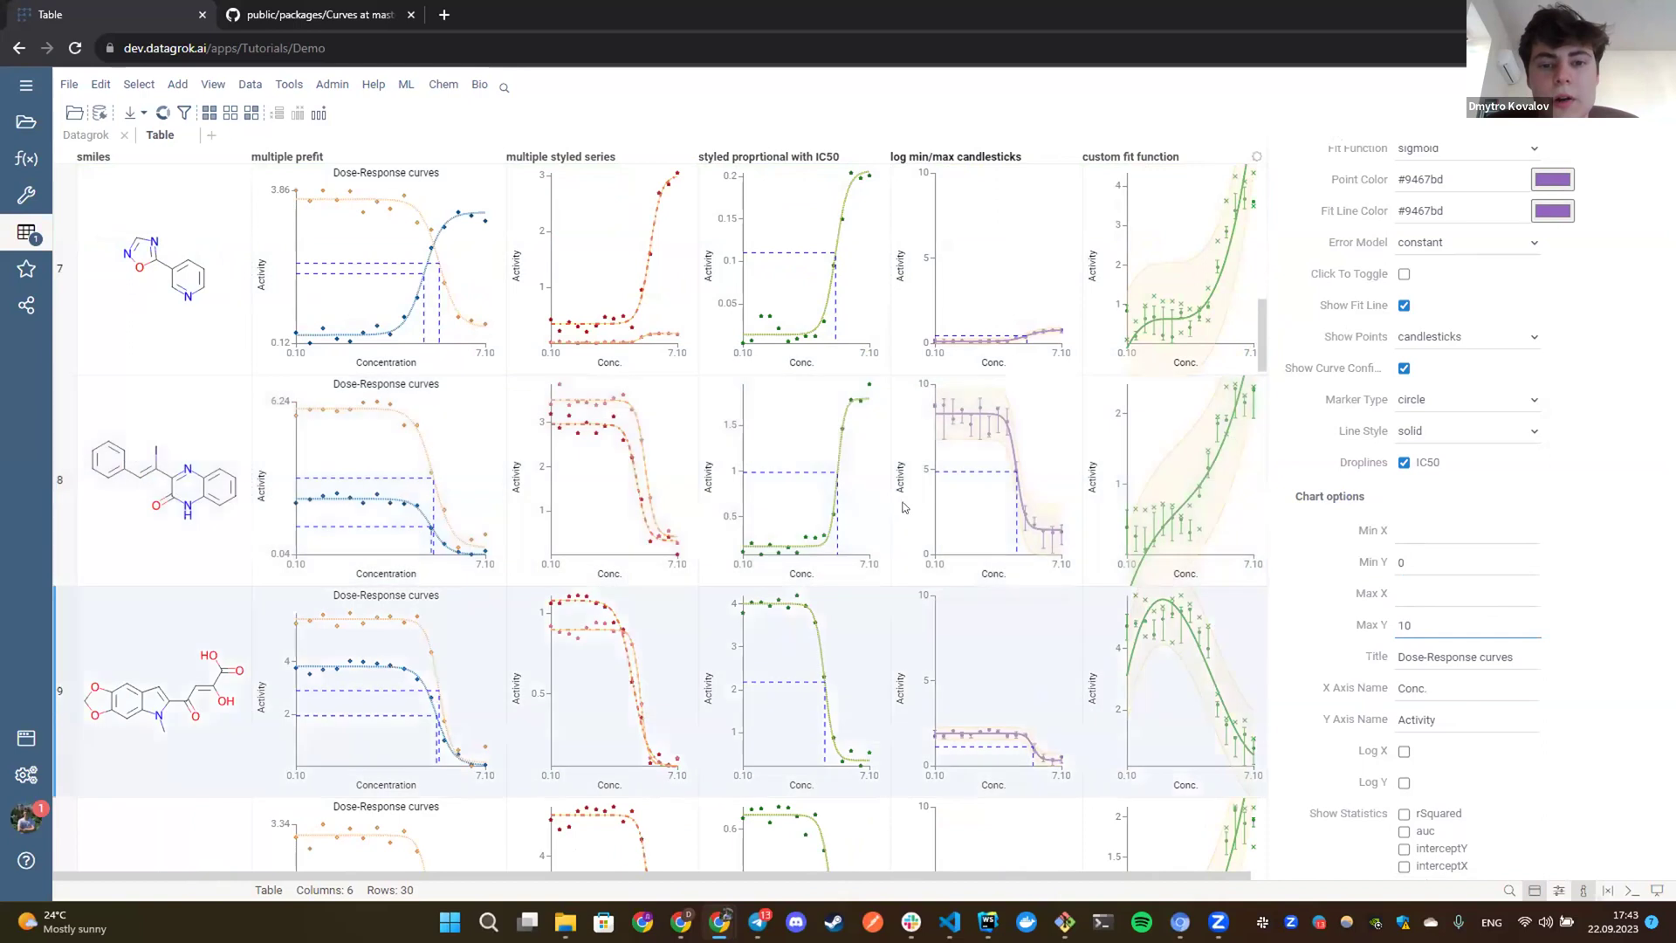
pyautogui.scroll(-7, 973, 752)
pyautogui.scroll(-9, 973, 752)
pyautogui.scroll(20, 973, 752)
pyautogui.scroll(8, 973, 752)
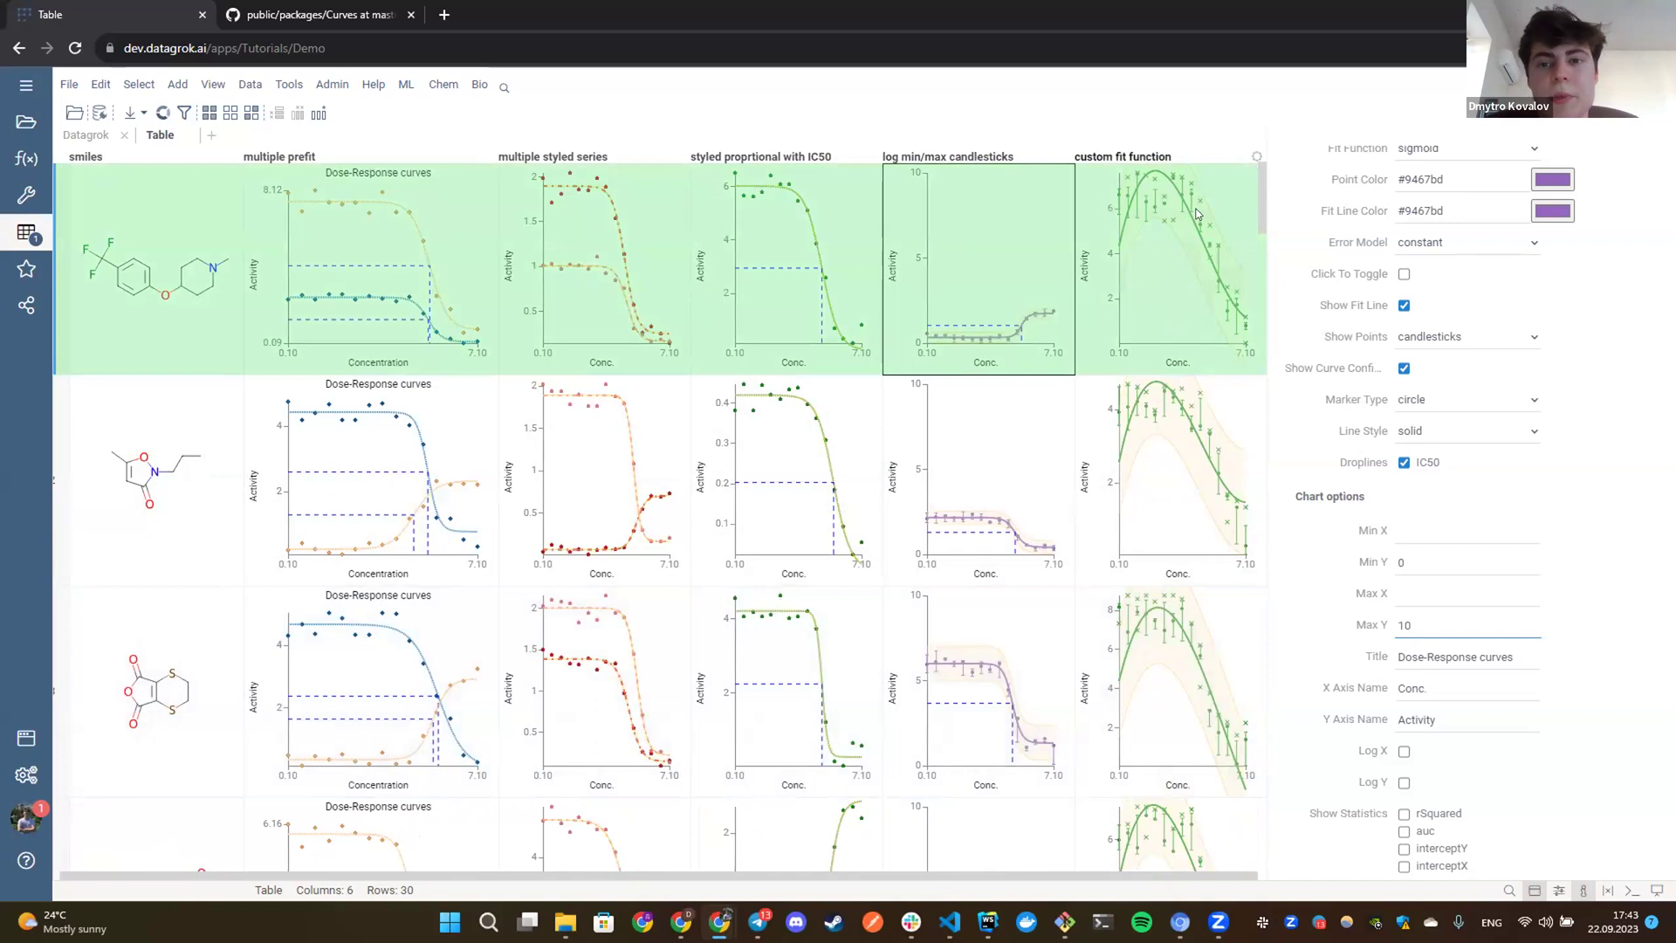
# View the custom fit function column's options, highlight the polynomial function expression in the Curves GitHub README, and return to the table.
pyautogui.click(1149, 243)
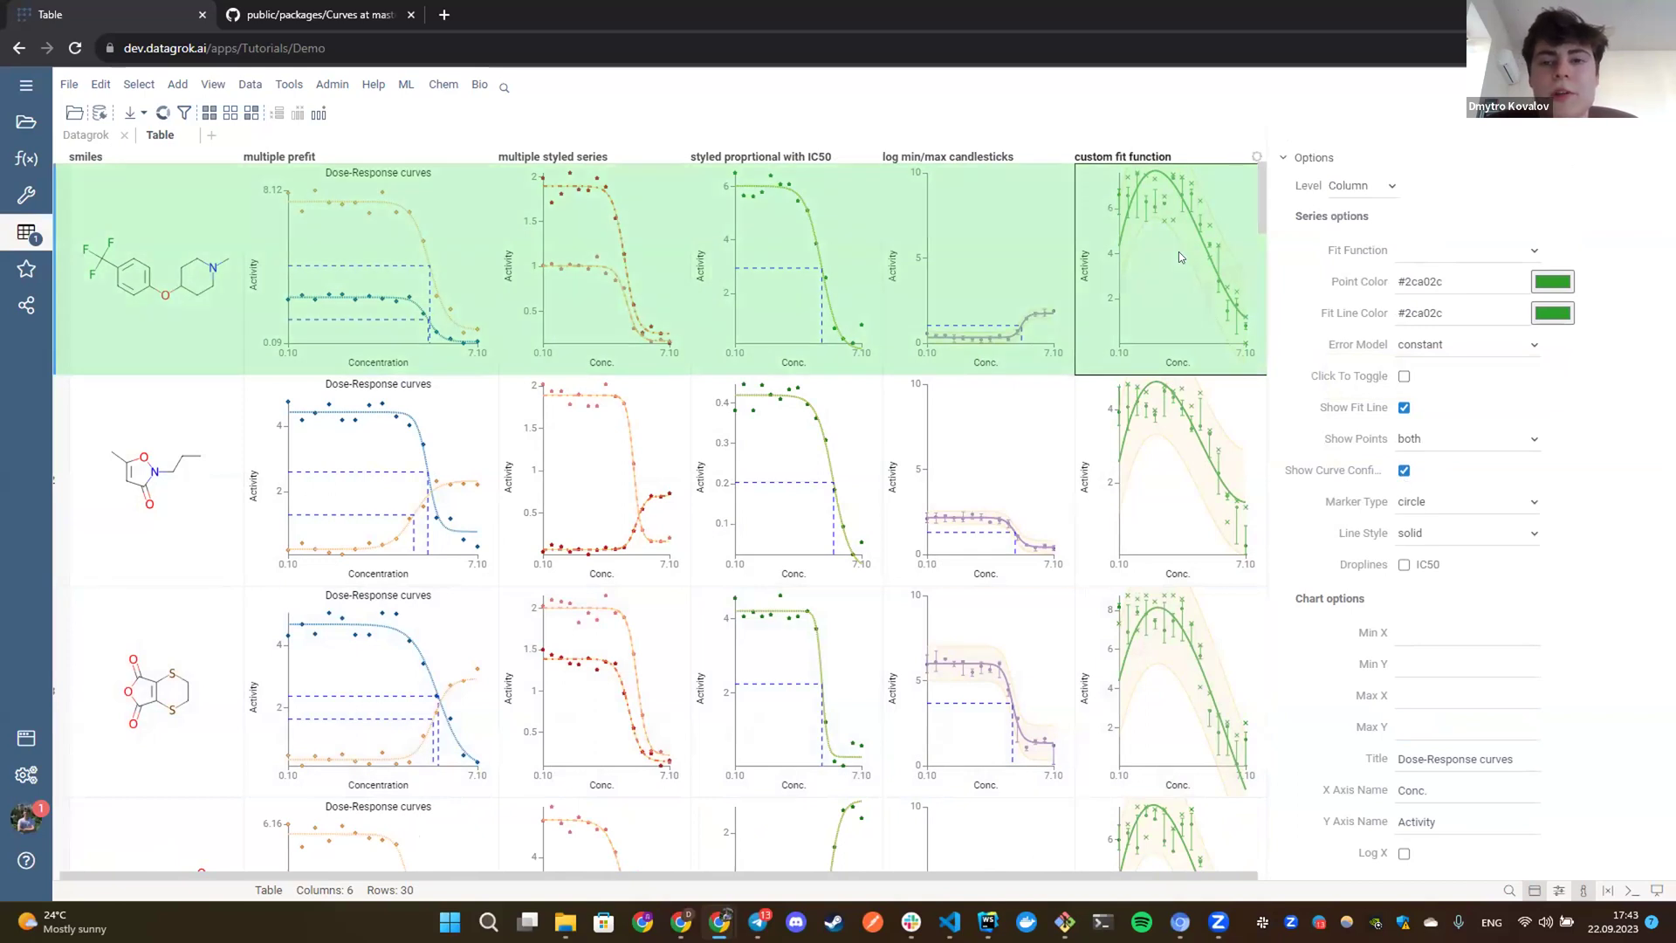
pyautogui.click(938, 260)
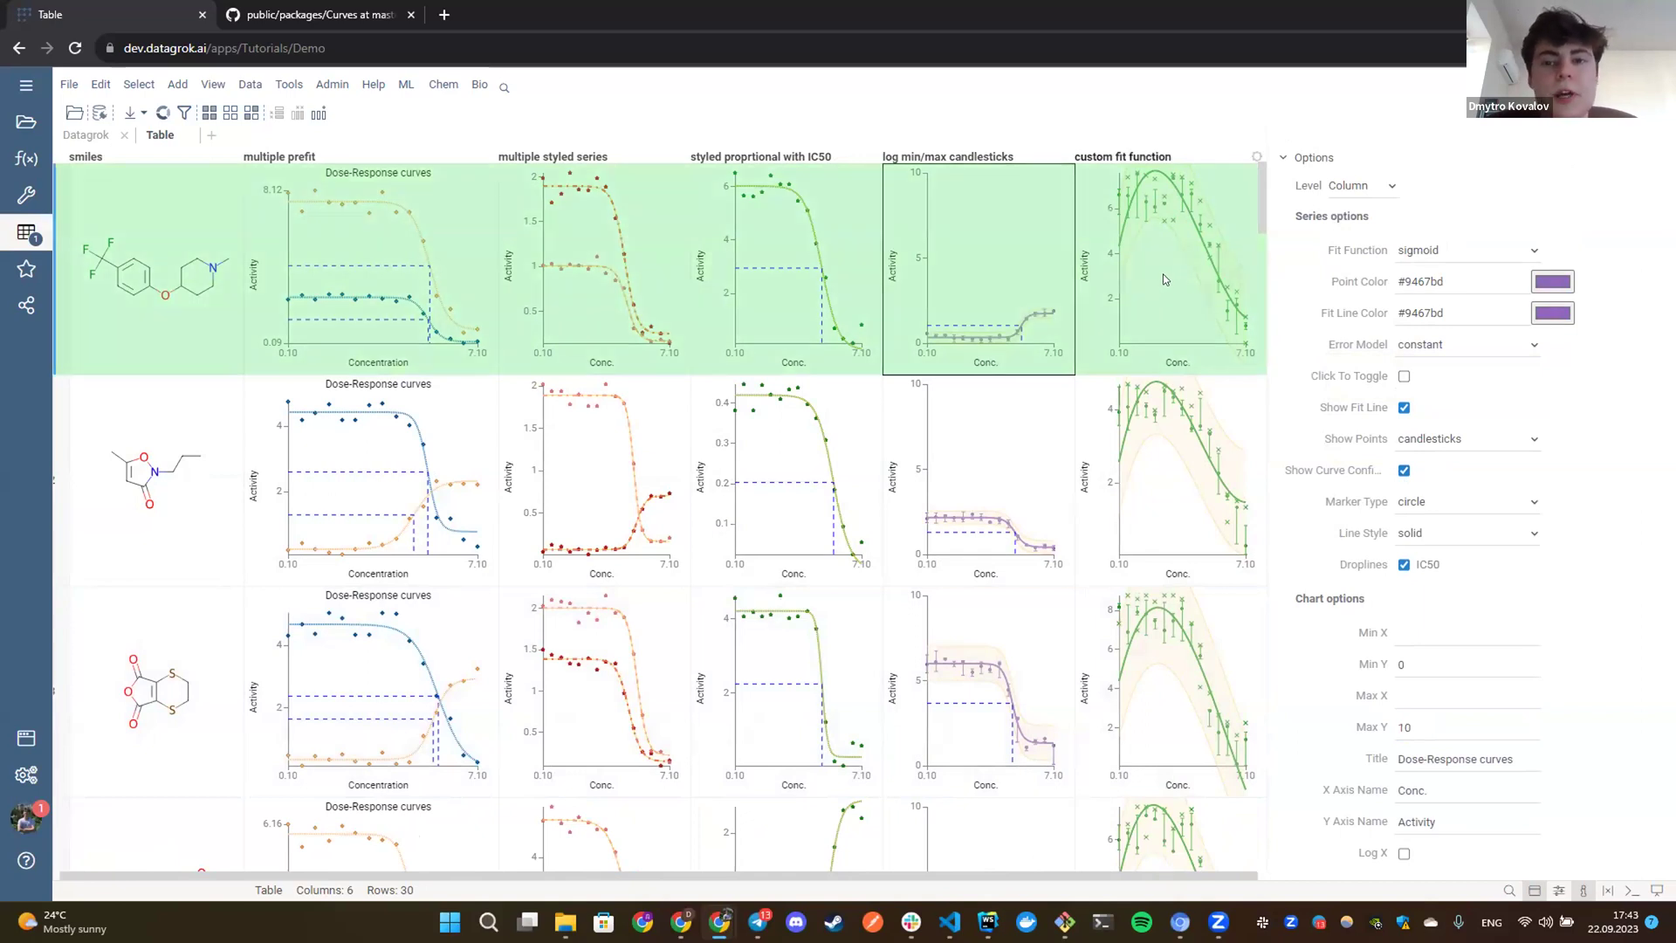
pyautogui.click(1126, 265)
pyautogui.hotkey('ctrl', 'Tab')
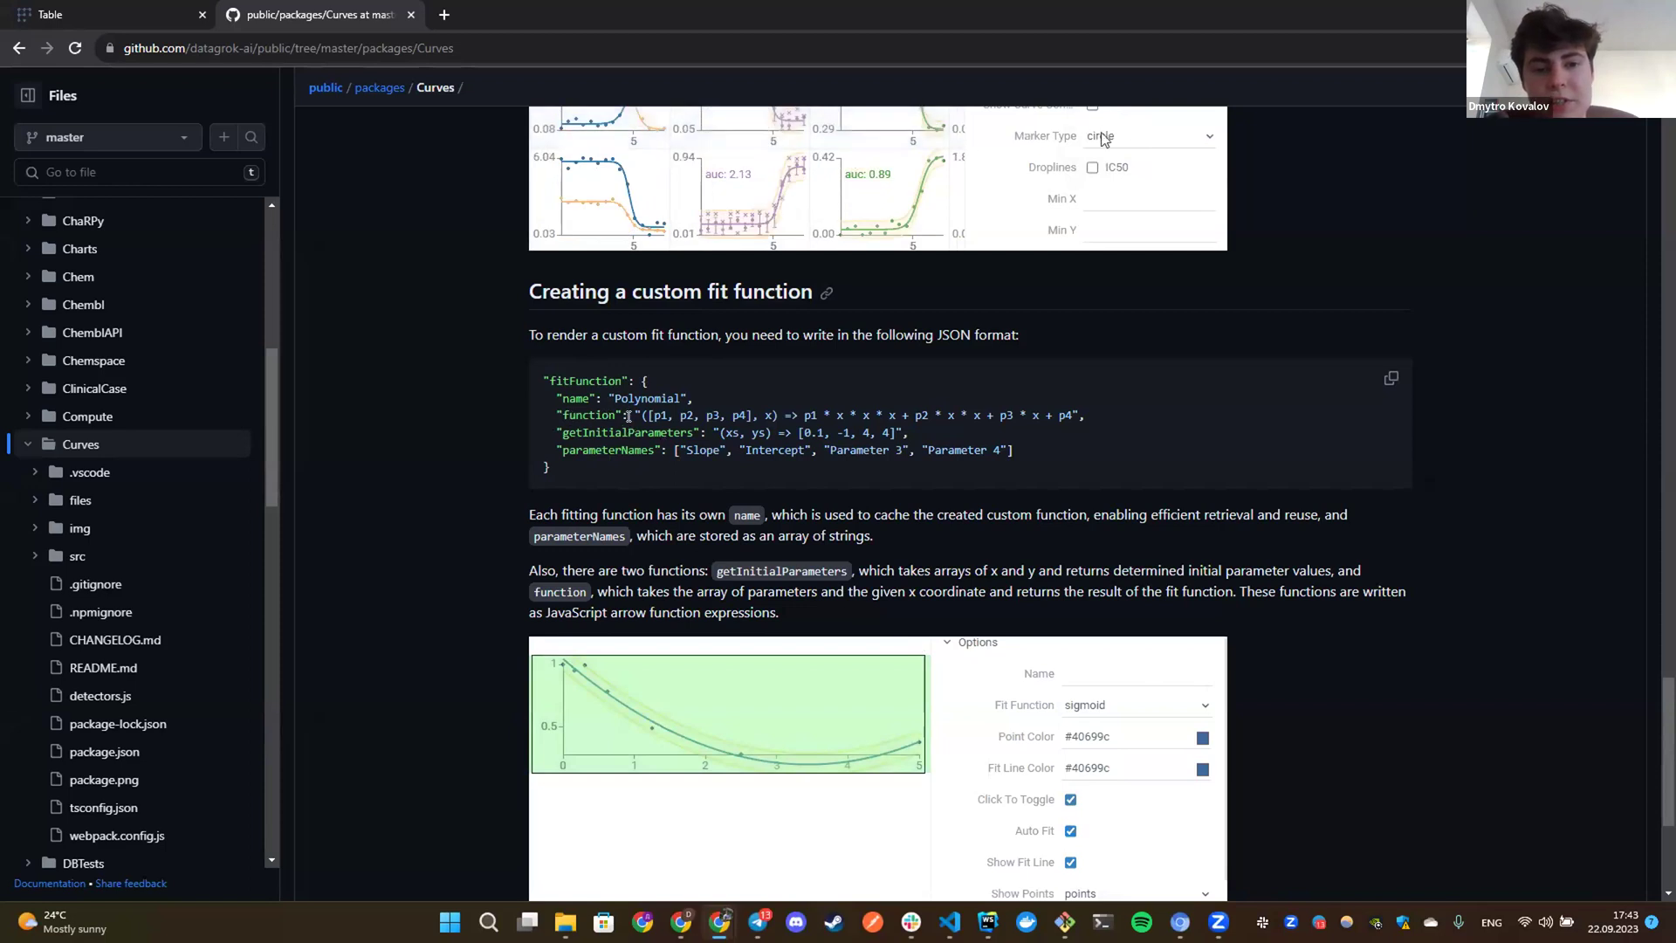
pyautogui.moveTo(634, 416); pyautogui.dragTo(1090, 417)
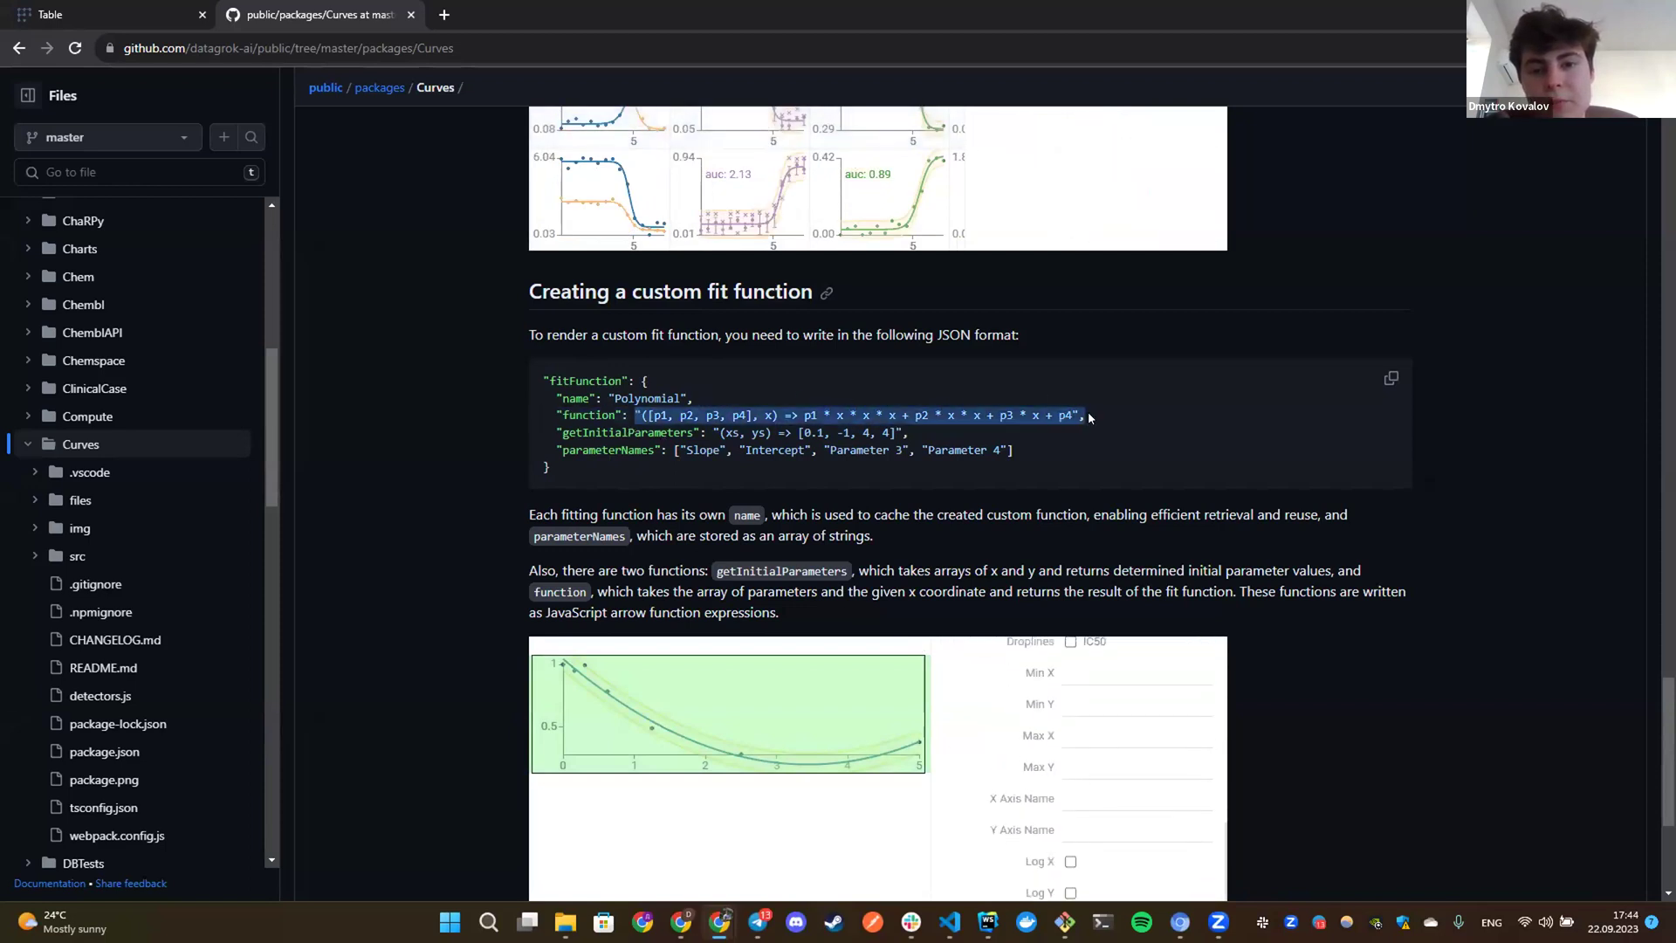
pyautogui.hotkey('ctrl', 'Tab')
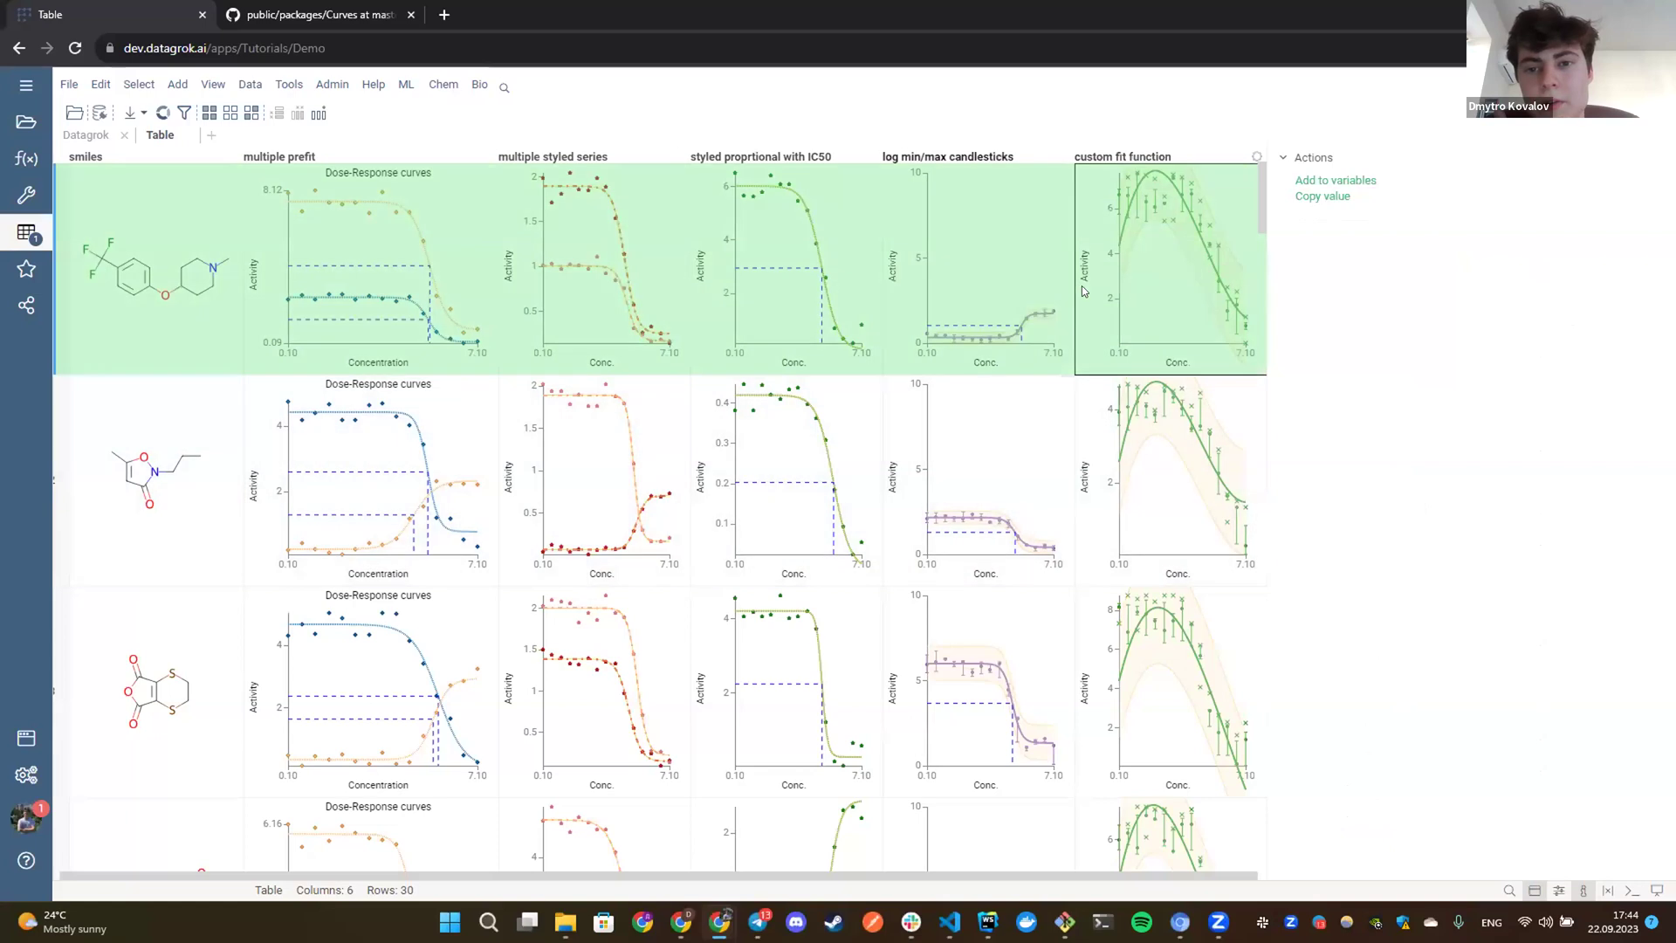
# Show the custom fit function column's data as points and then as candlesticks, and toggle its curve confidence interval off and on.
pyautogui.click(1177, 290)
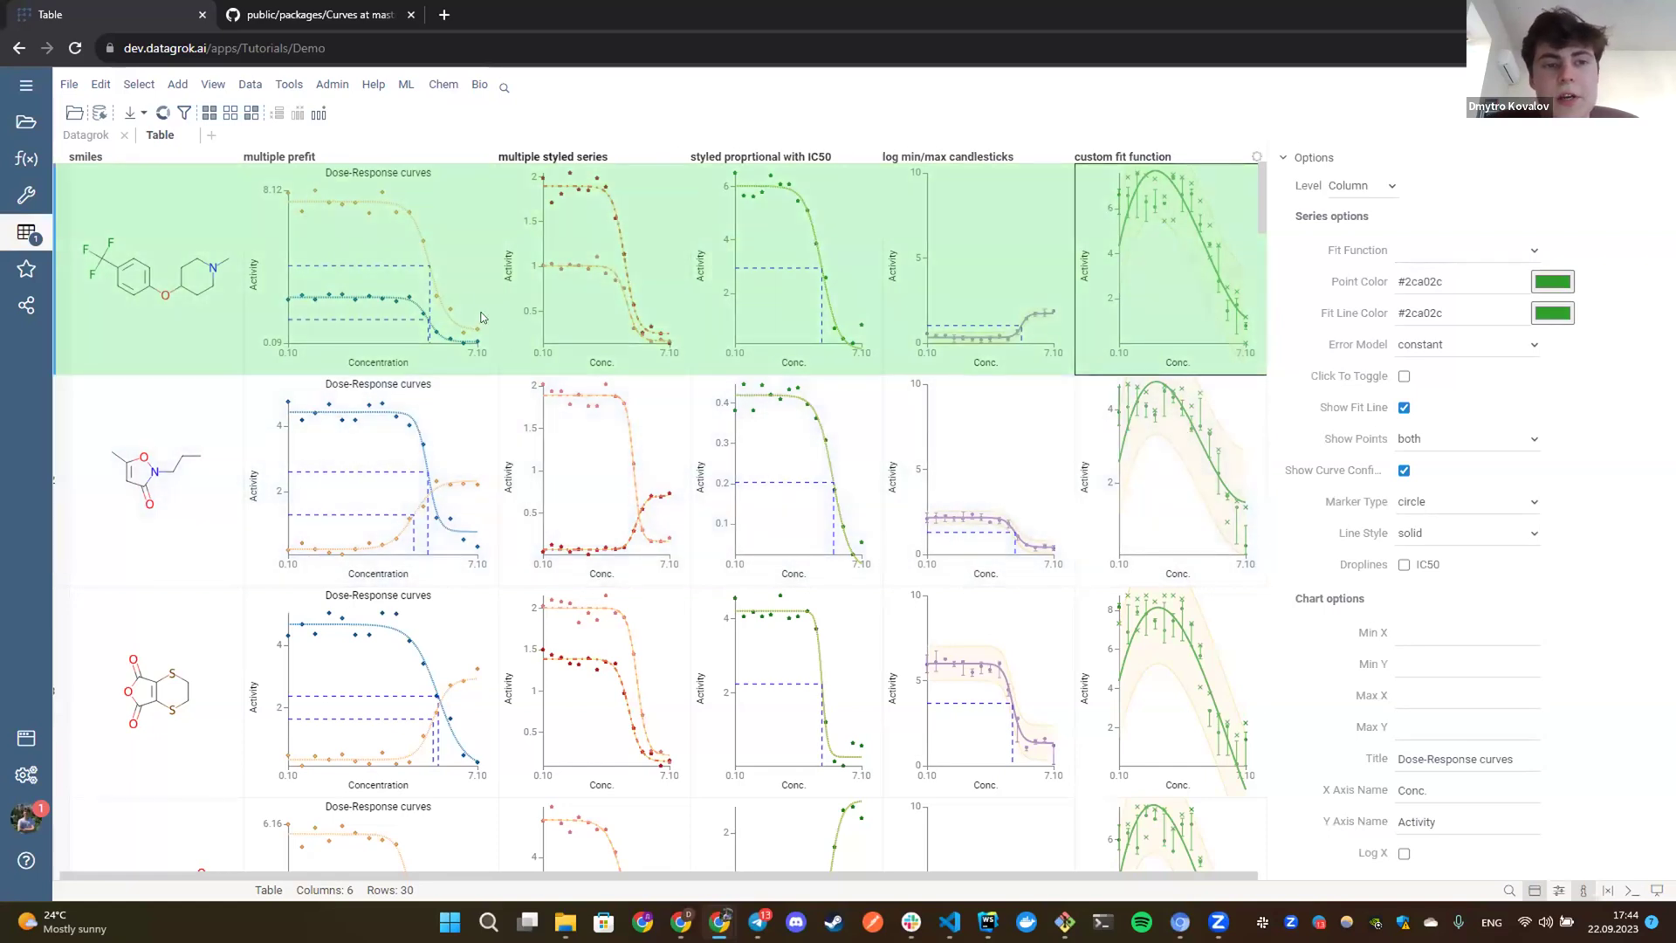
pyautogui.click(1418, 445)
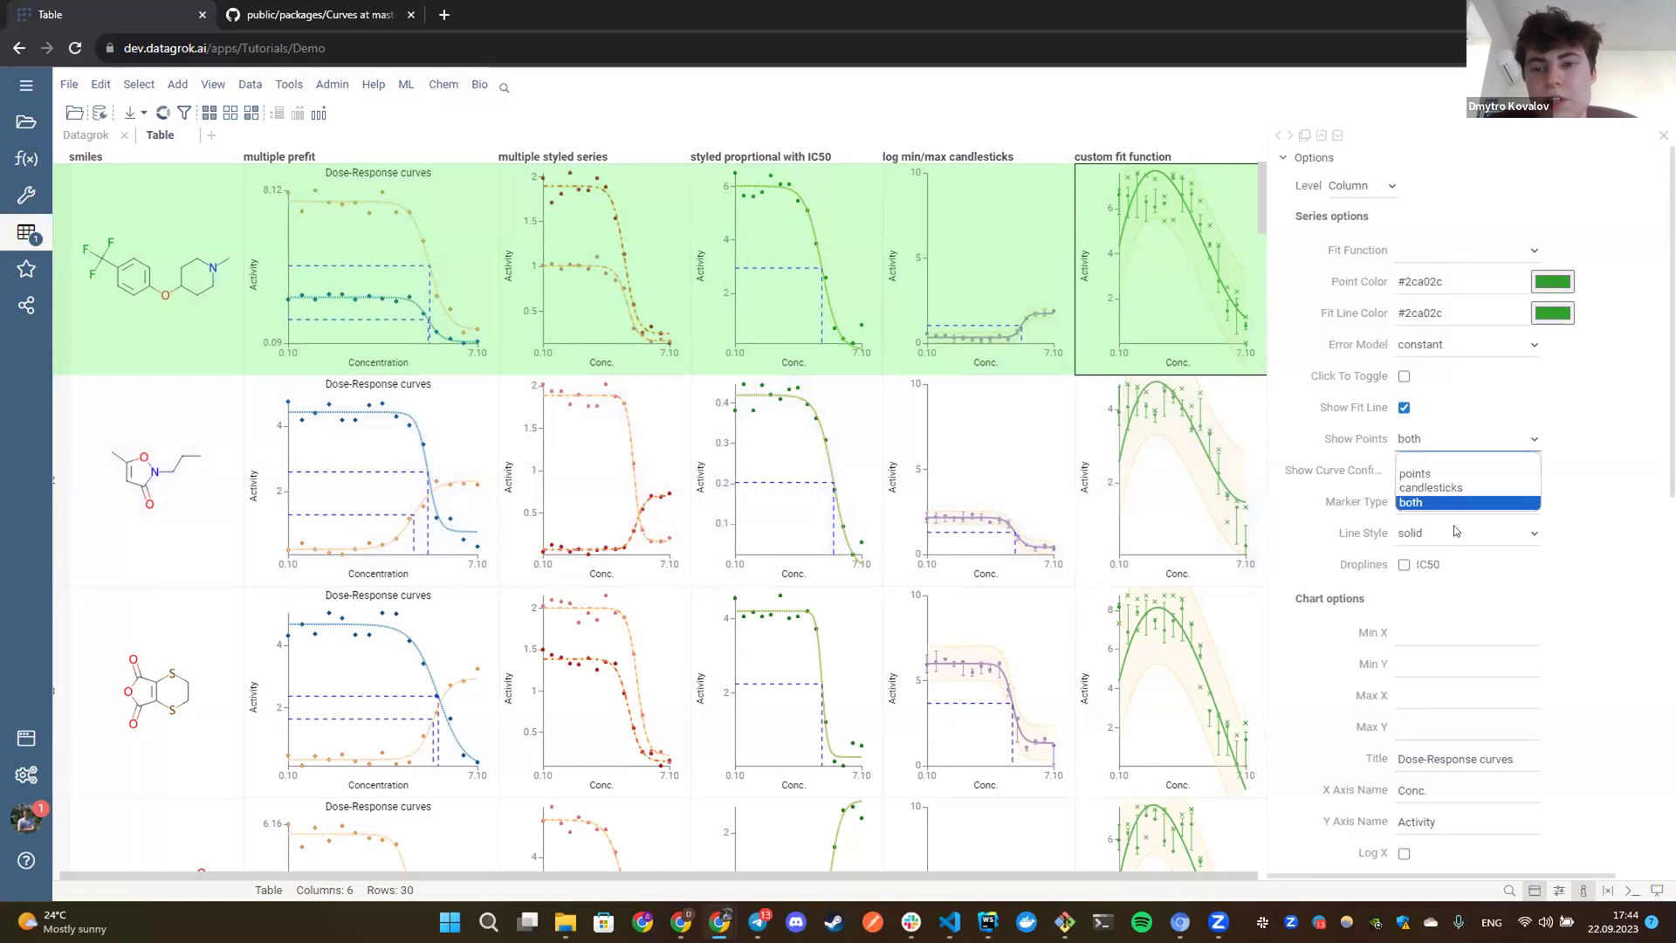
pyautogui.click(1412, 473)
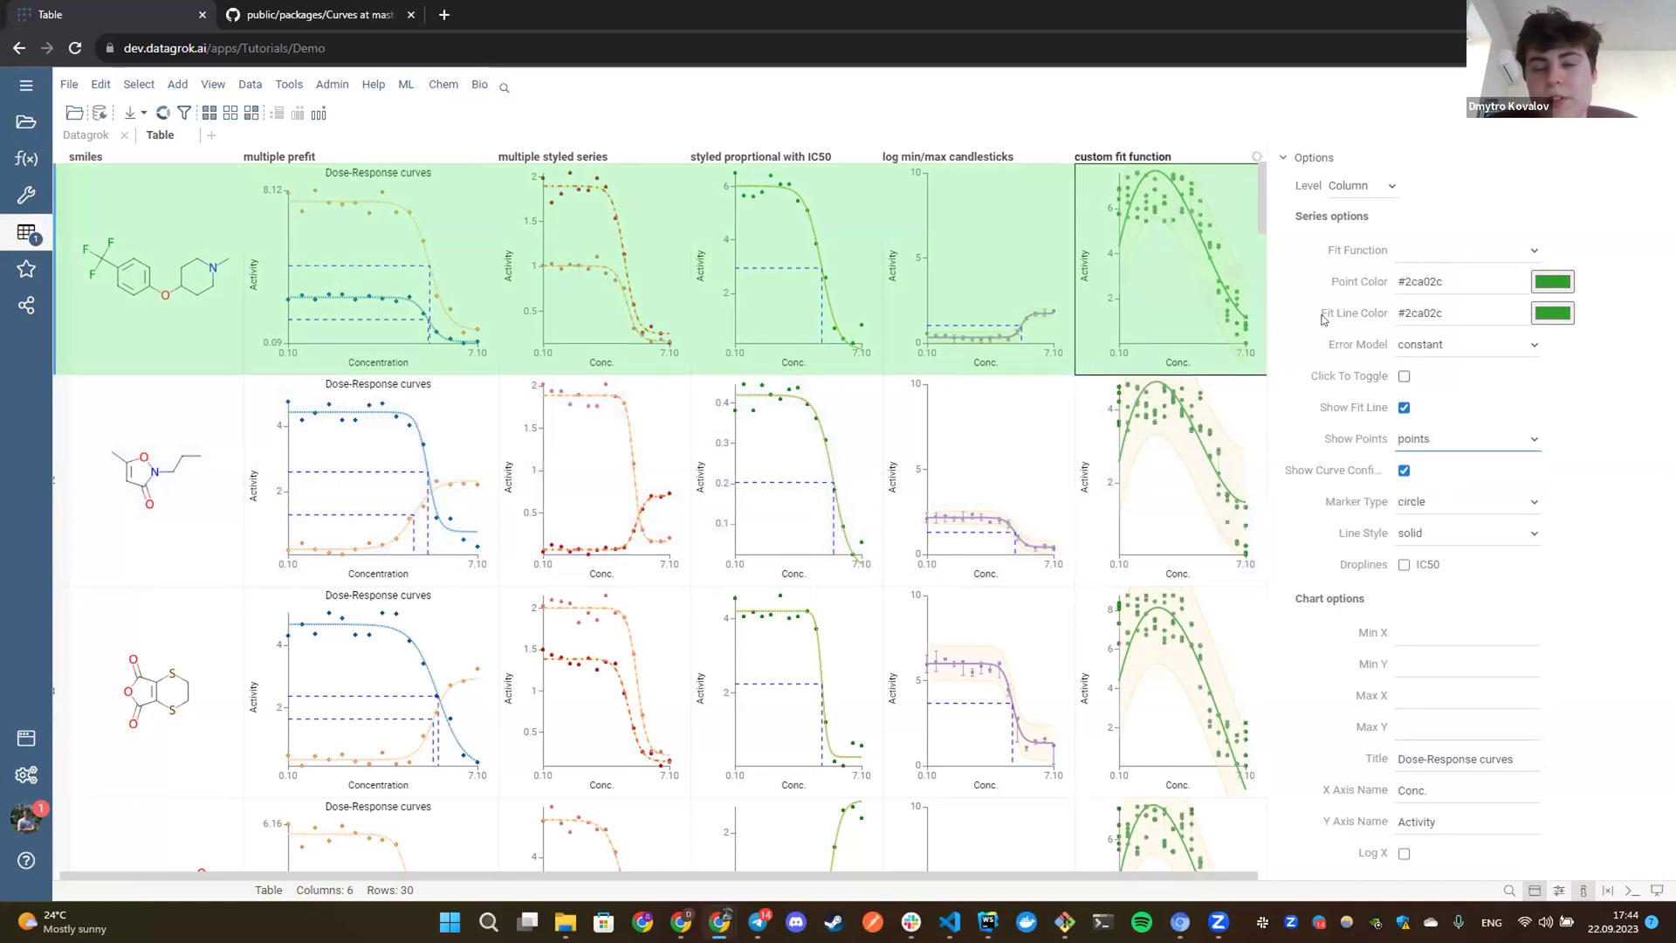
pyautogui.click(1405, 446)
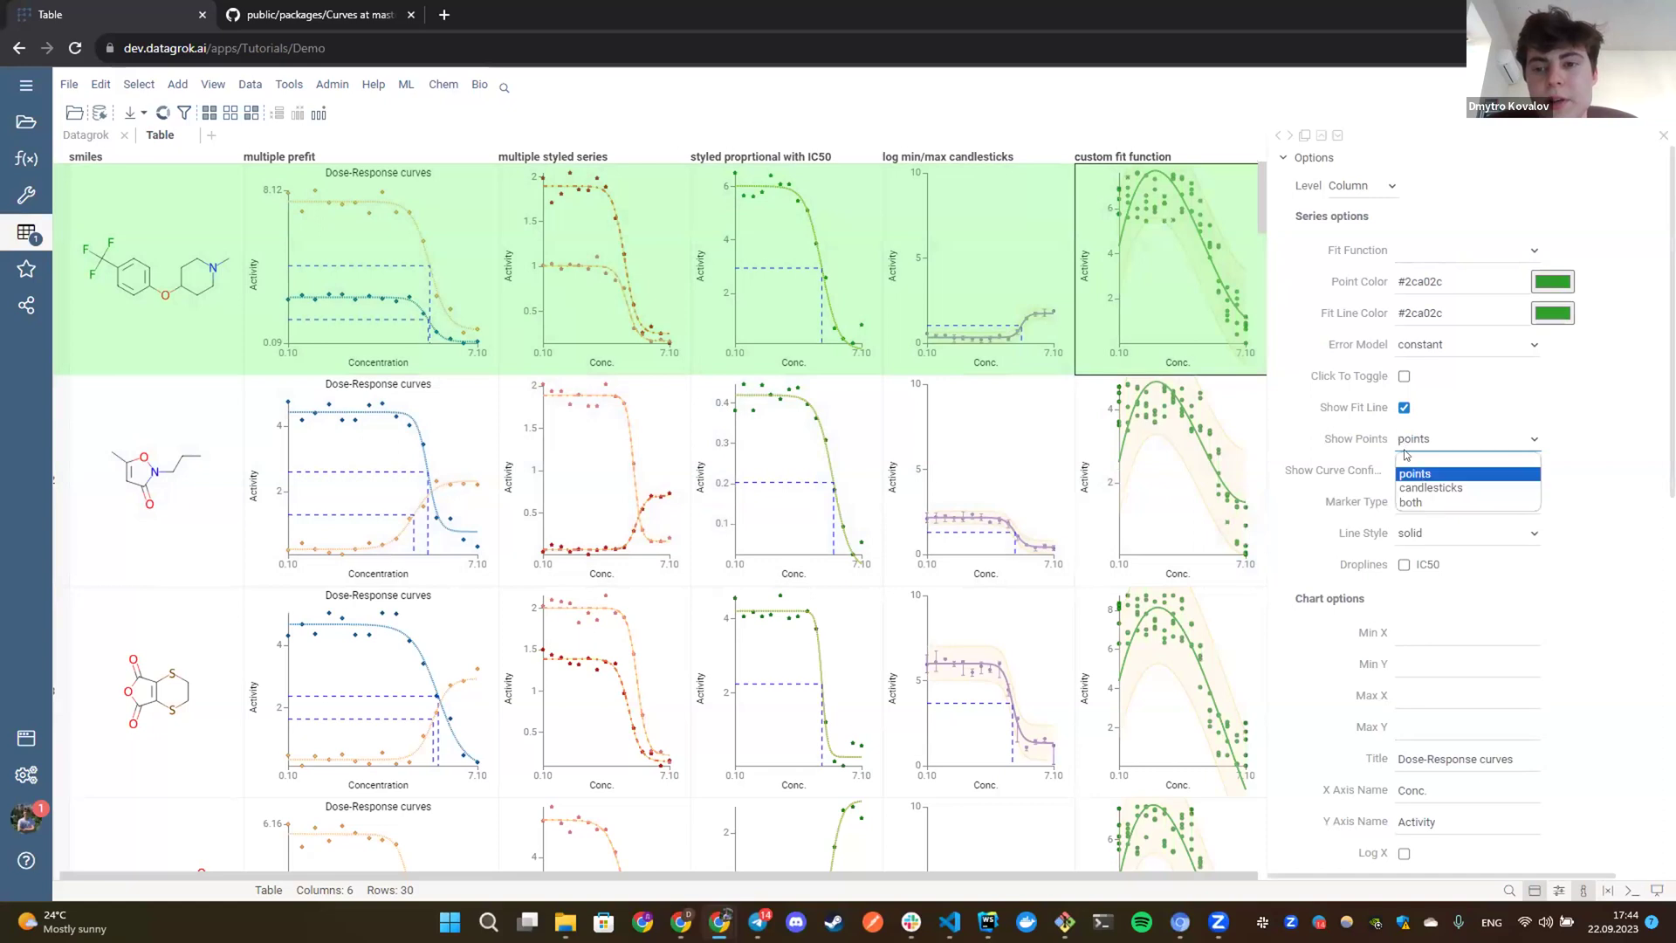
pyautogui.click(1430, 488)
pyautogui.click(1404, 471)
pyautogui.click(1403, 471)
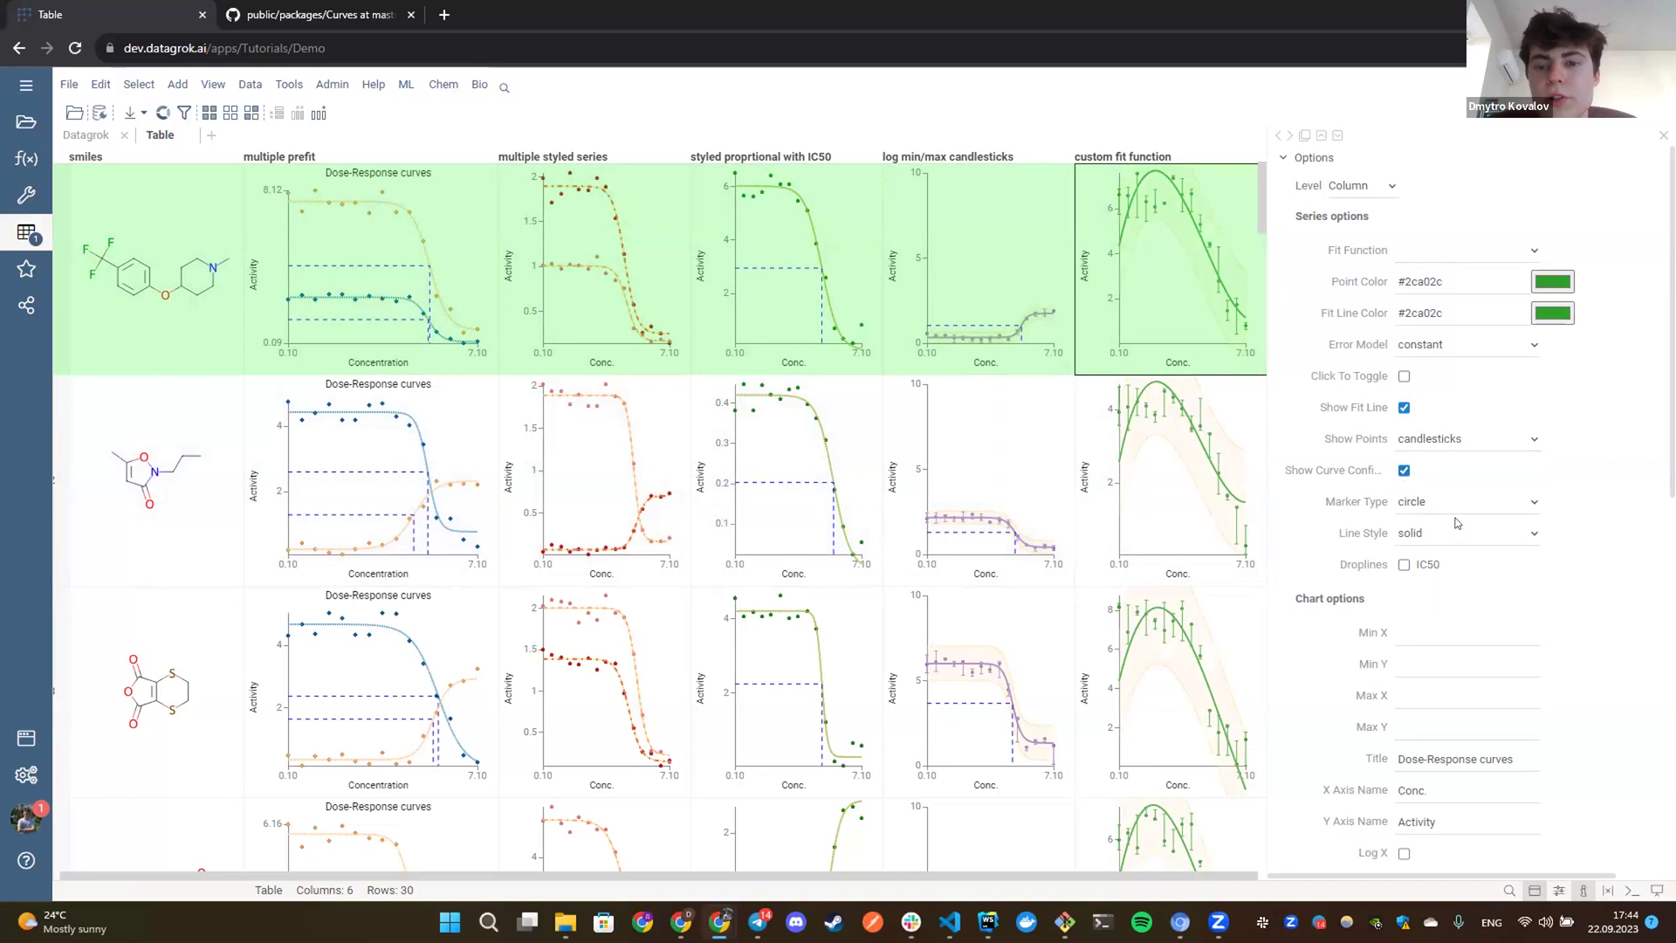
# Add the AUC statistic of the IC50-styled curve column's fit to the table as a new column.
pyautogui.scroll(-4, 1449, 515)
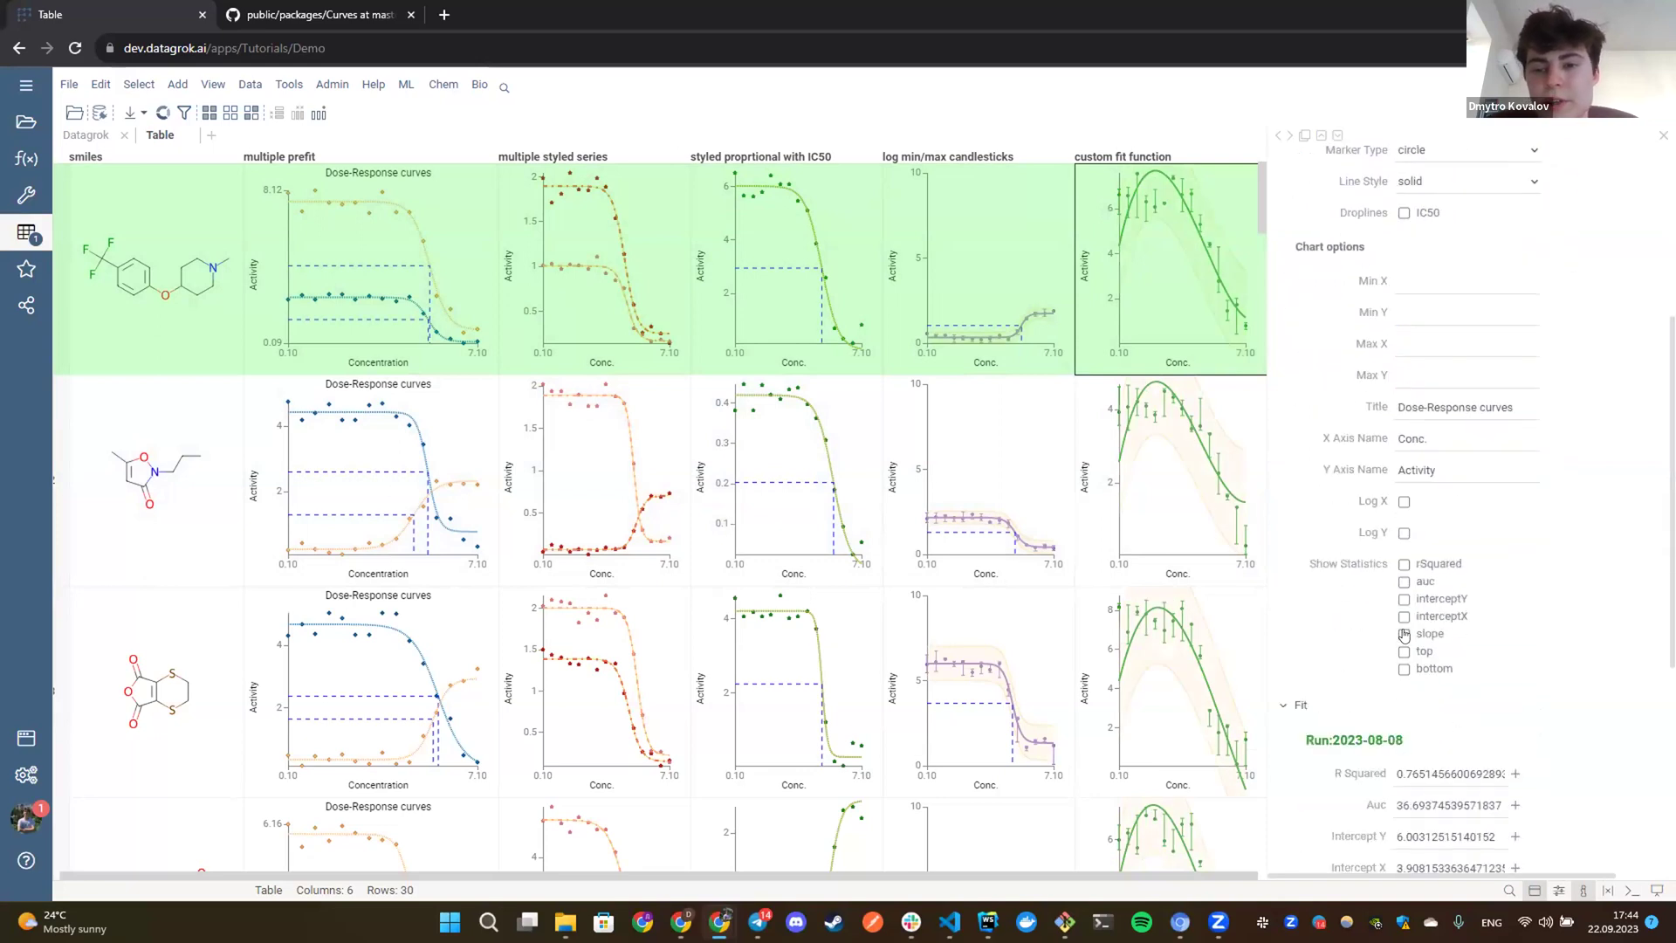
pyautogui.scroll(-2, 1404, 635)
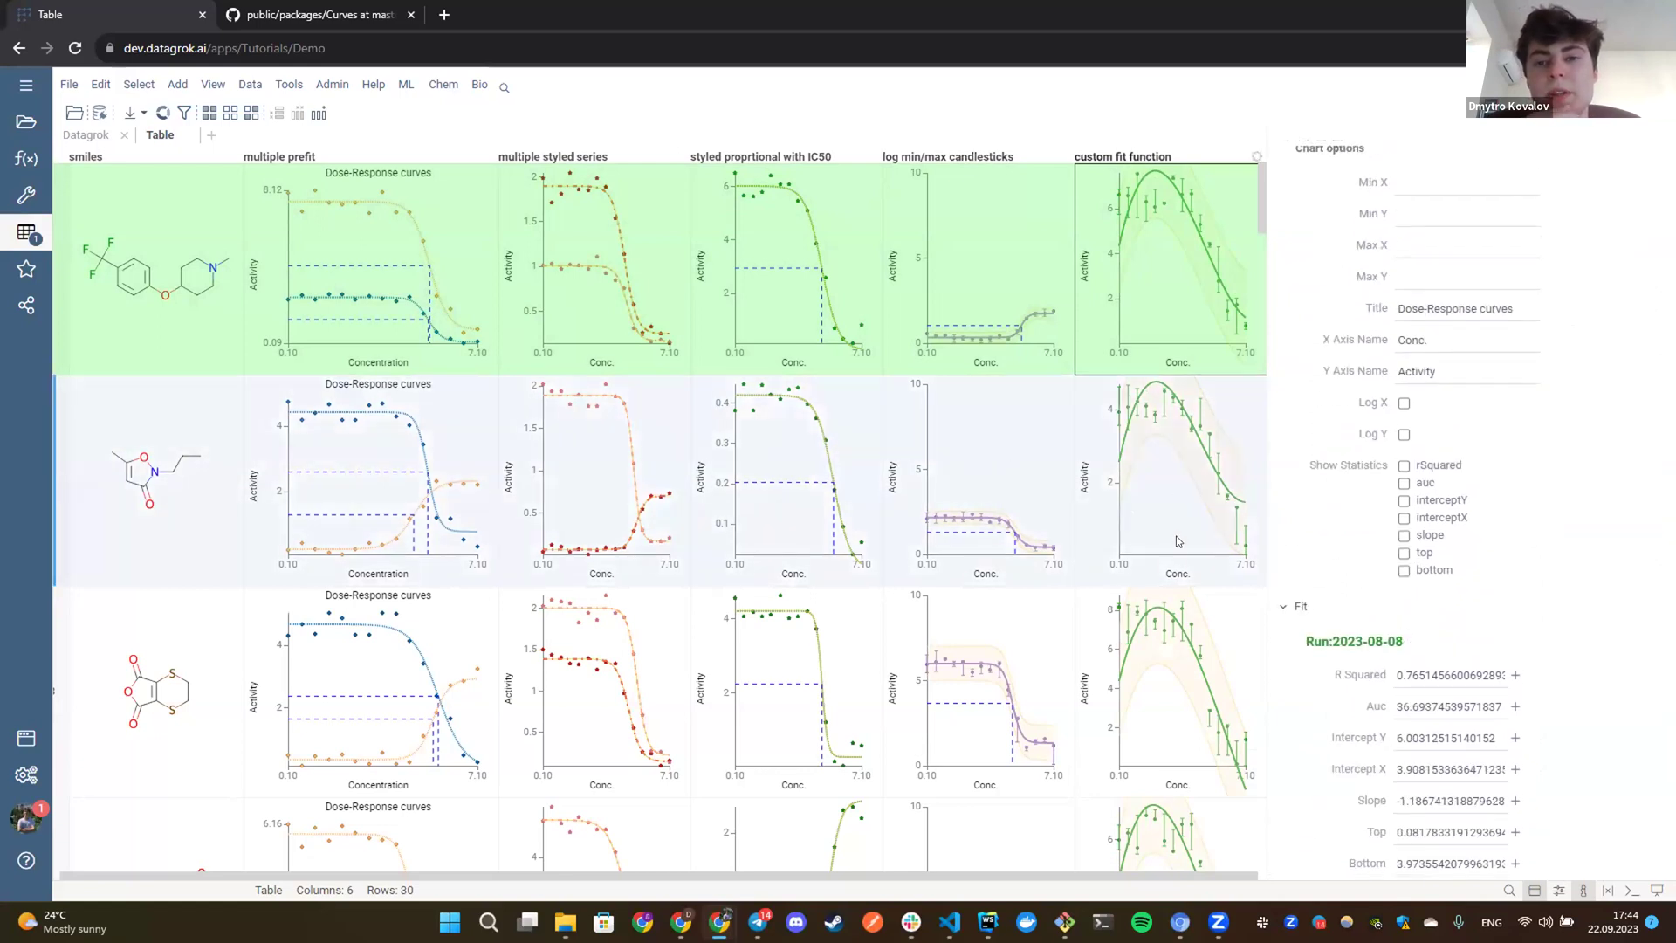
pyautogui.click(785, 225)
pyautogui.scroll(-1, 1364, 569)
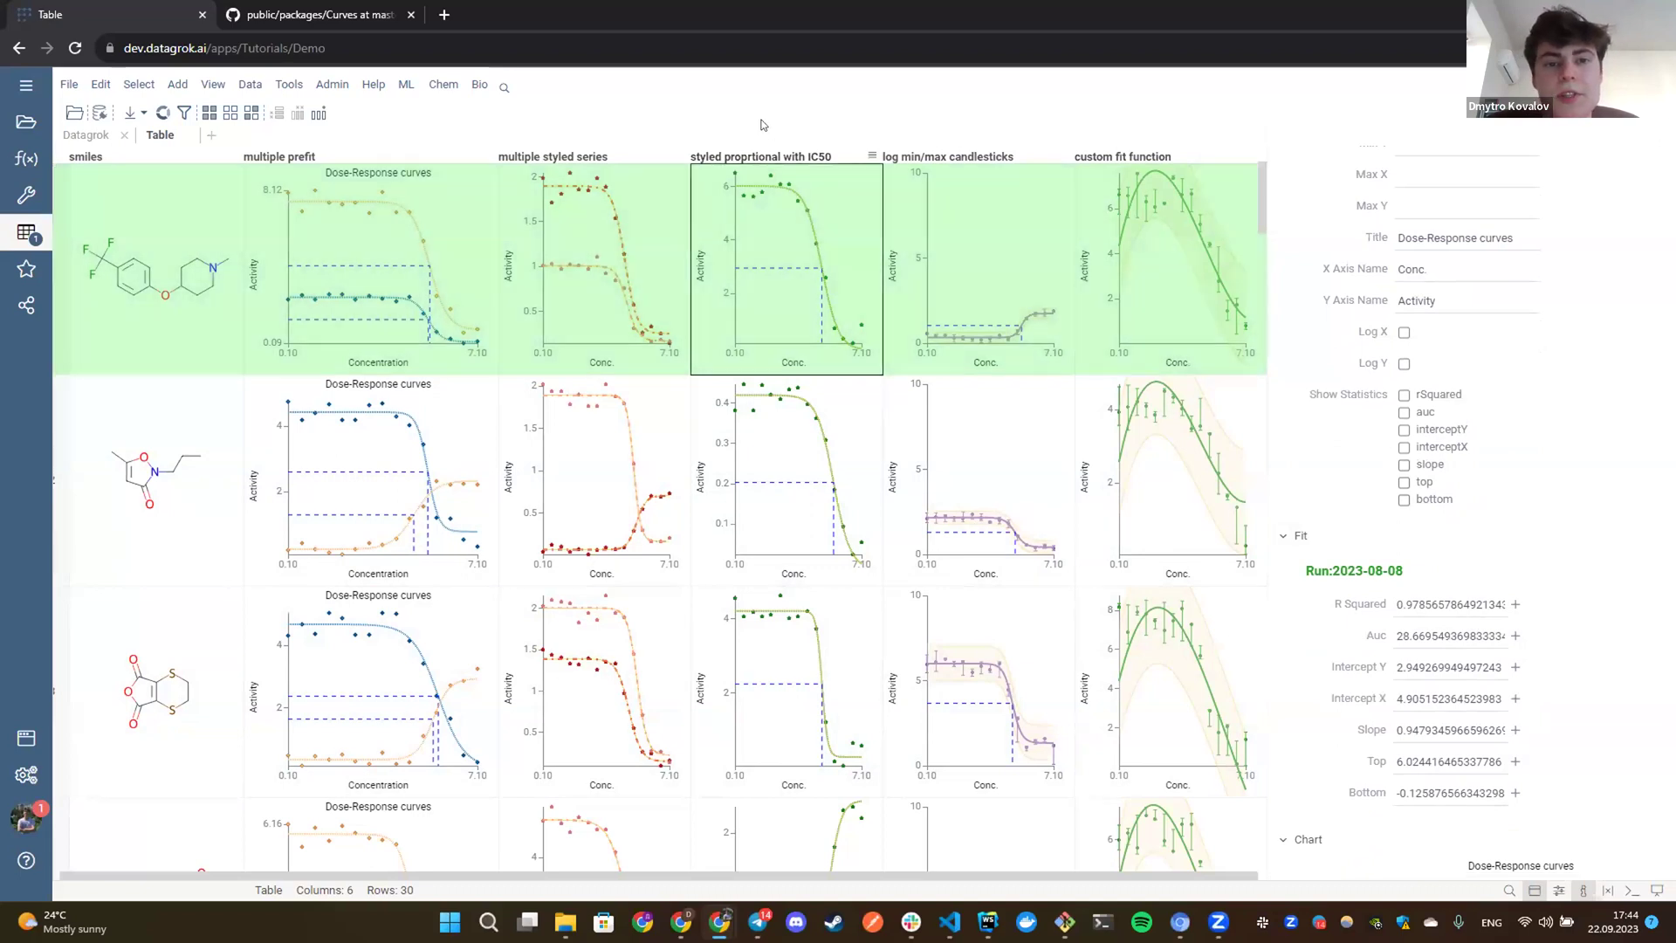
pyautogui.click(1515, 636)
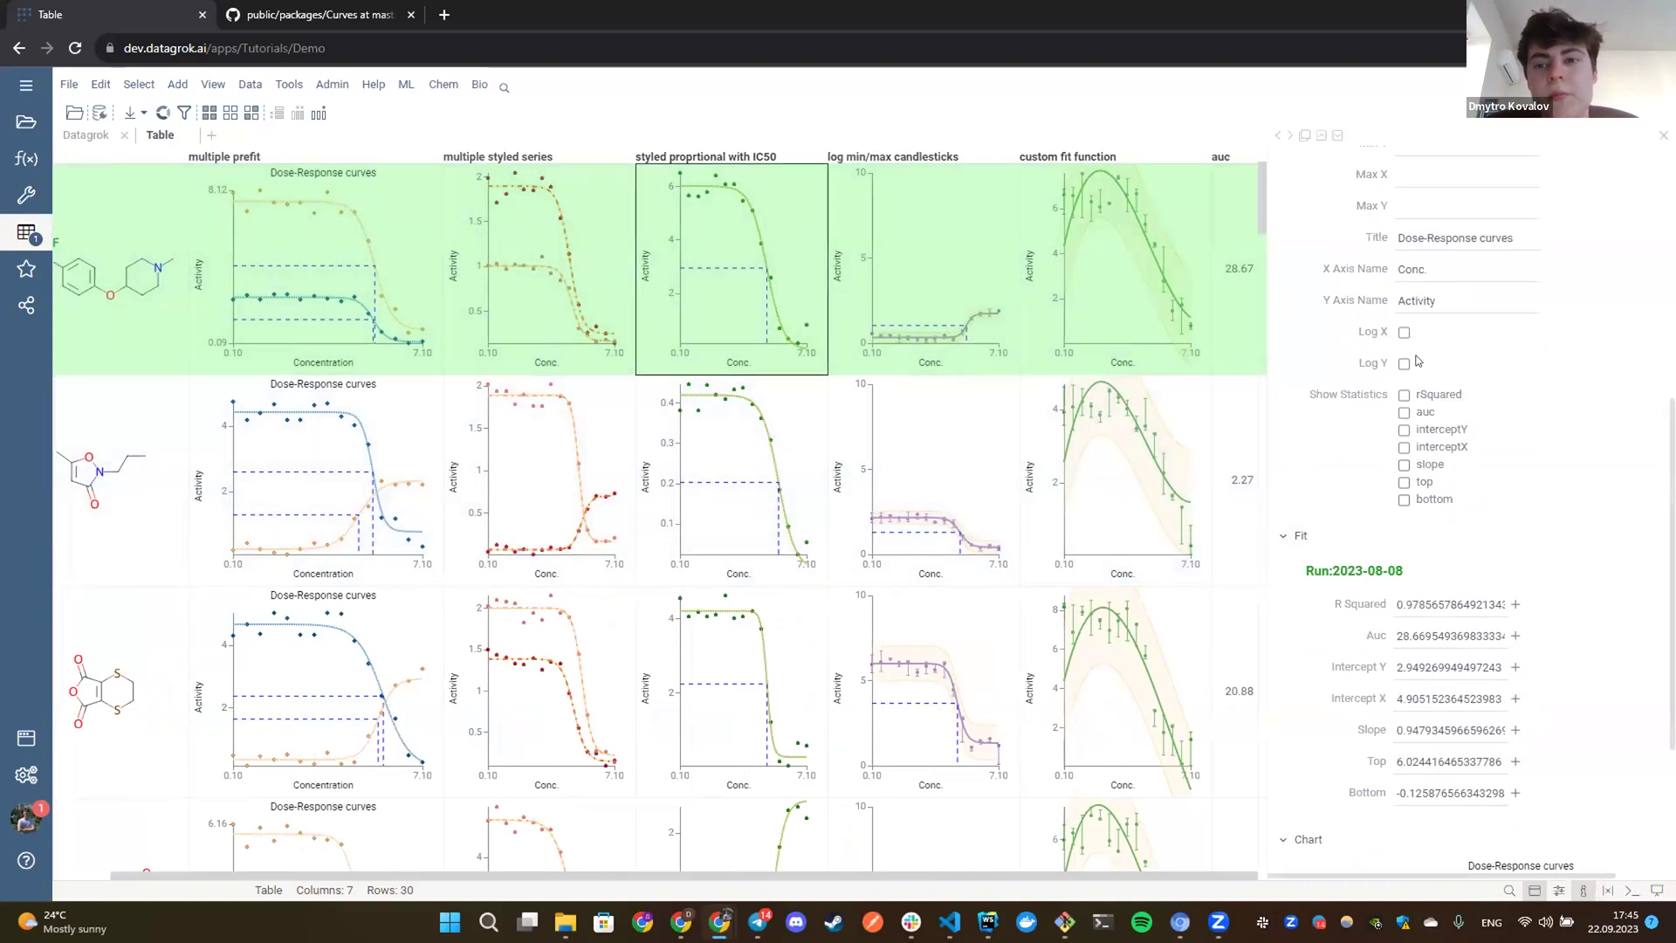
# Exclude three data points from the first row's IC50-styled curve fit and look over the column's options.
pyautogui.scroll(6, 1367, 442)
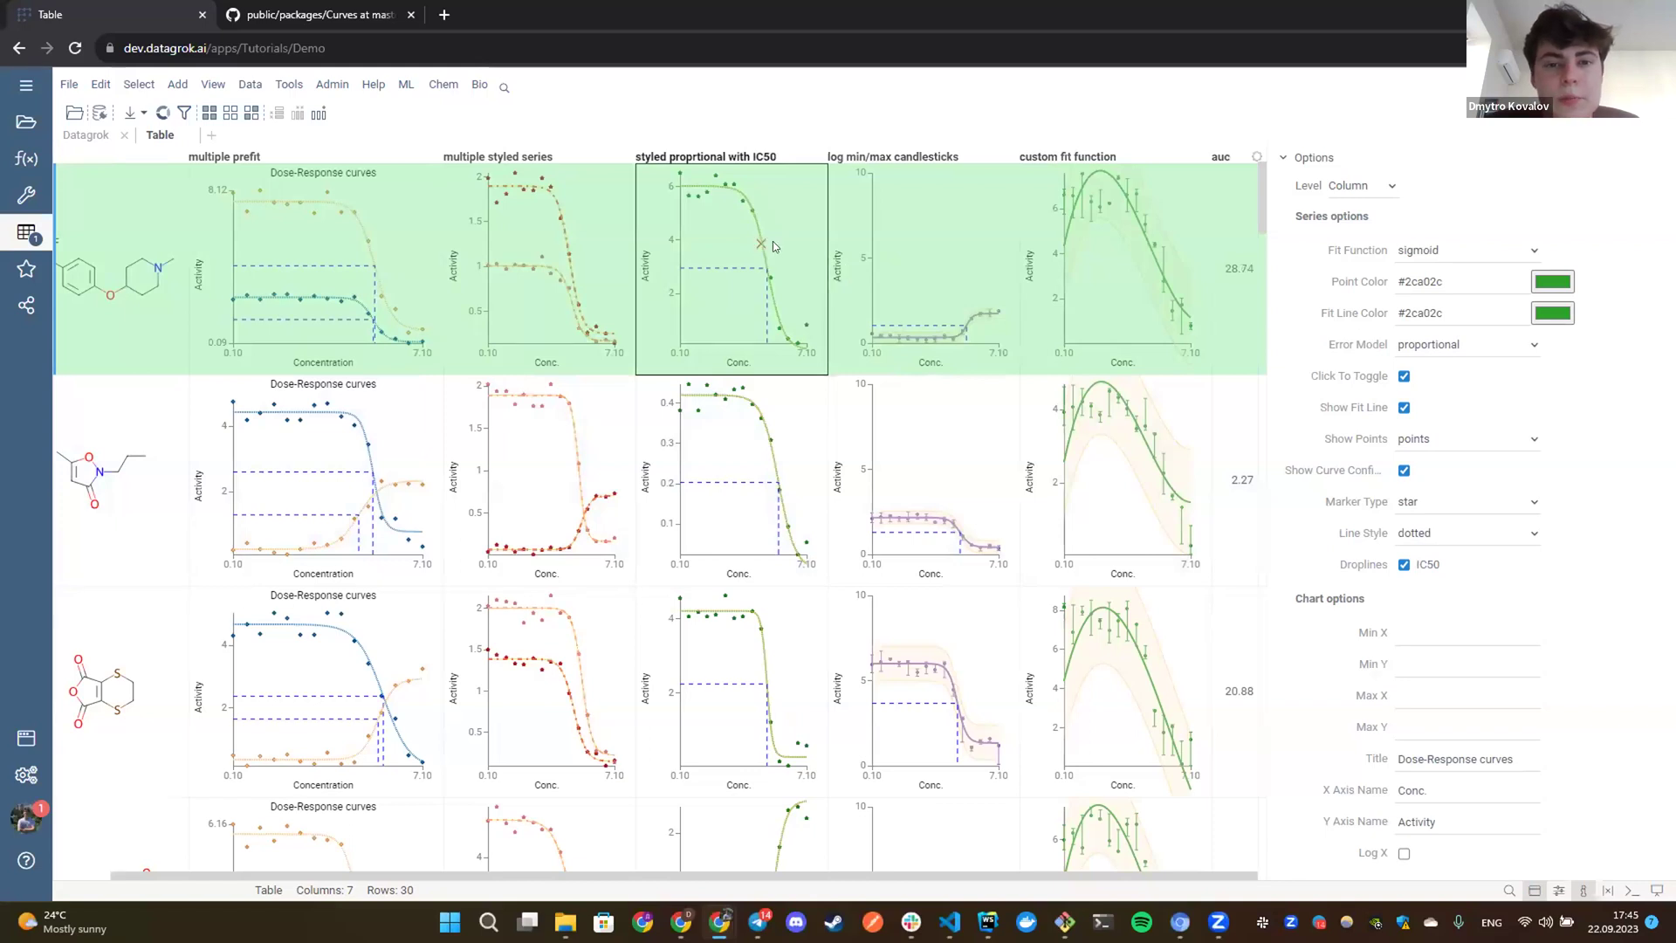
pyautogui.click(747, 213)
pyautogui.click(707, 193)
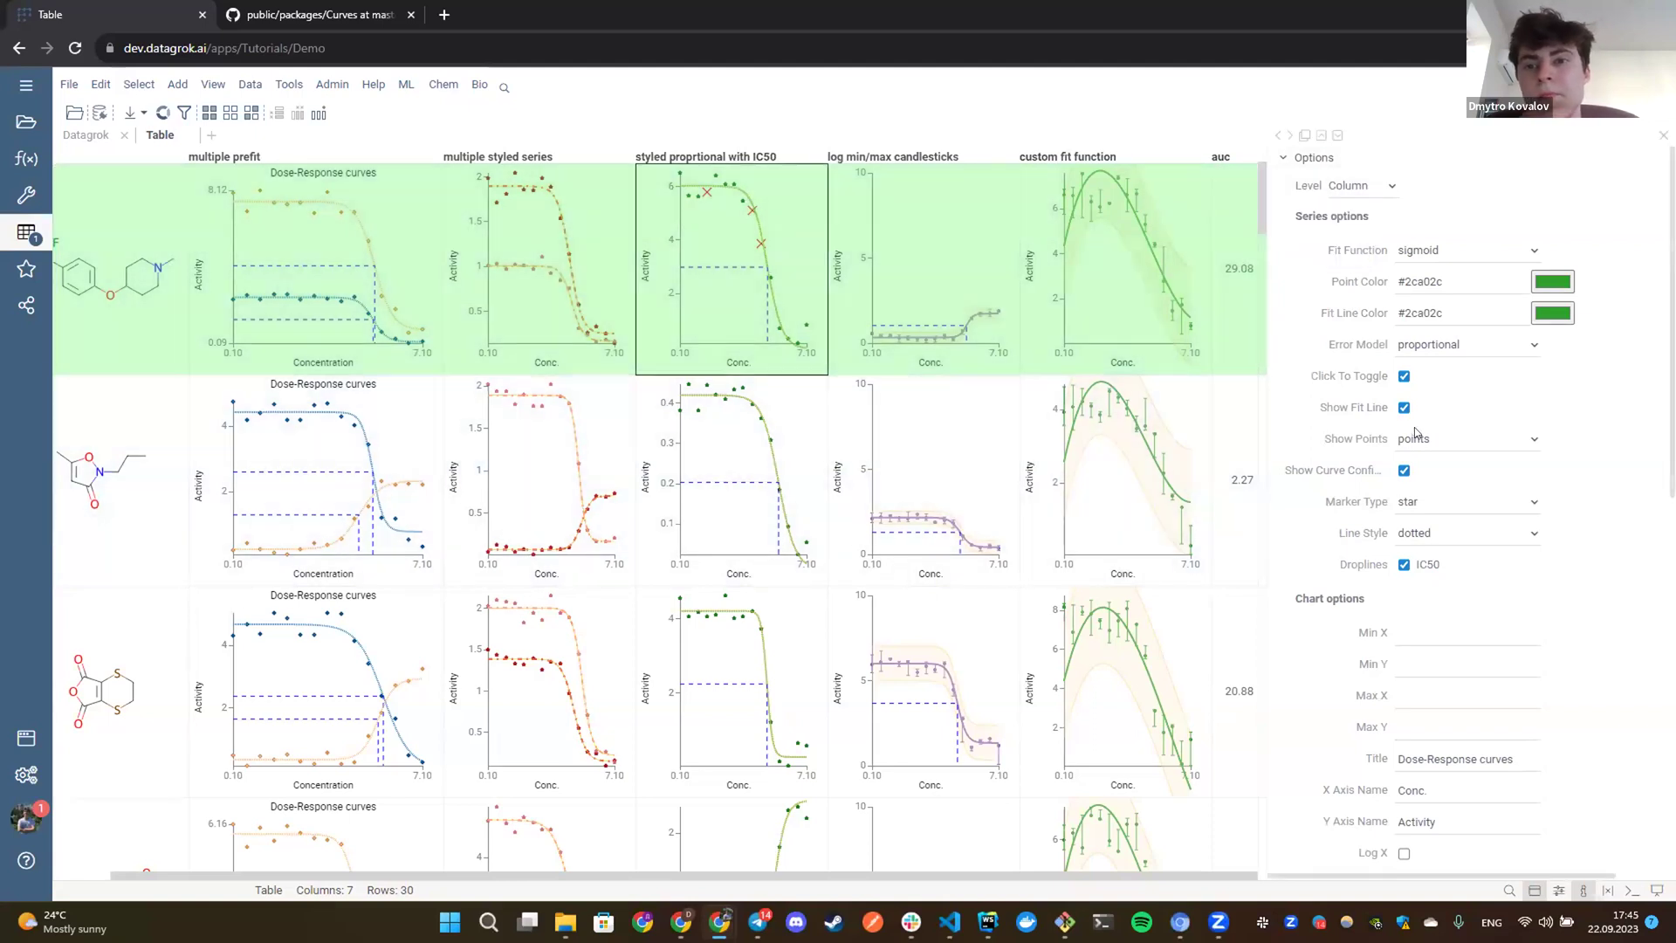
pyautogui.scroll(-3, 1414, 427)
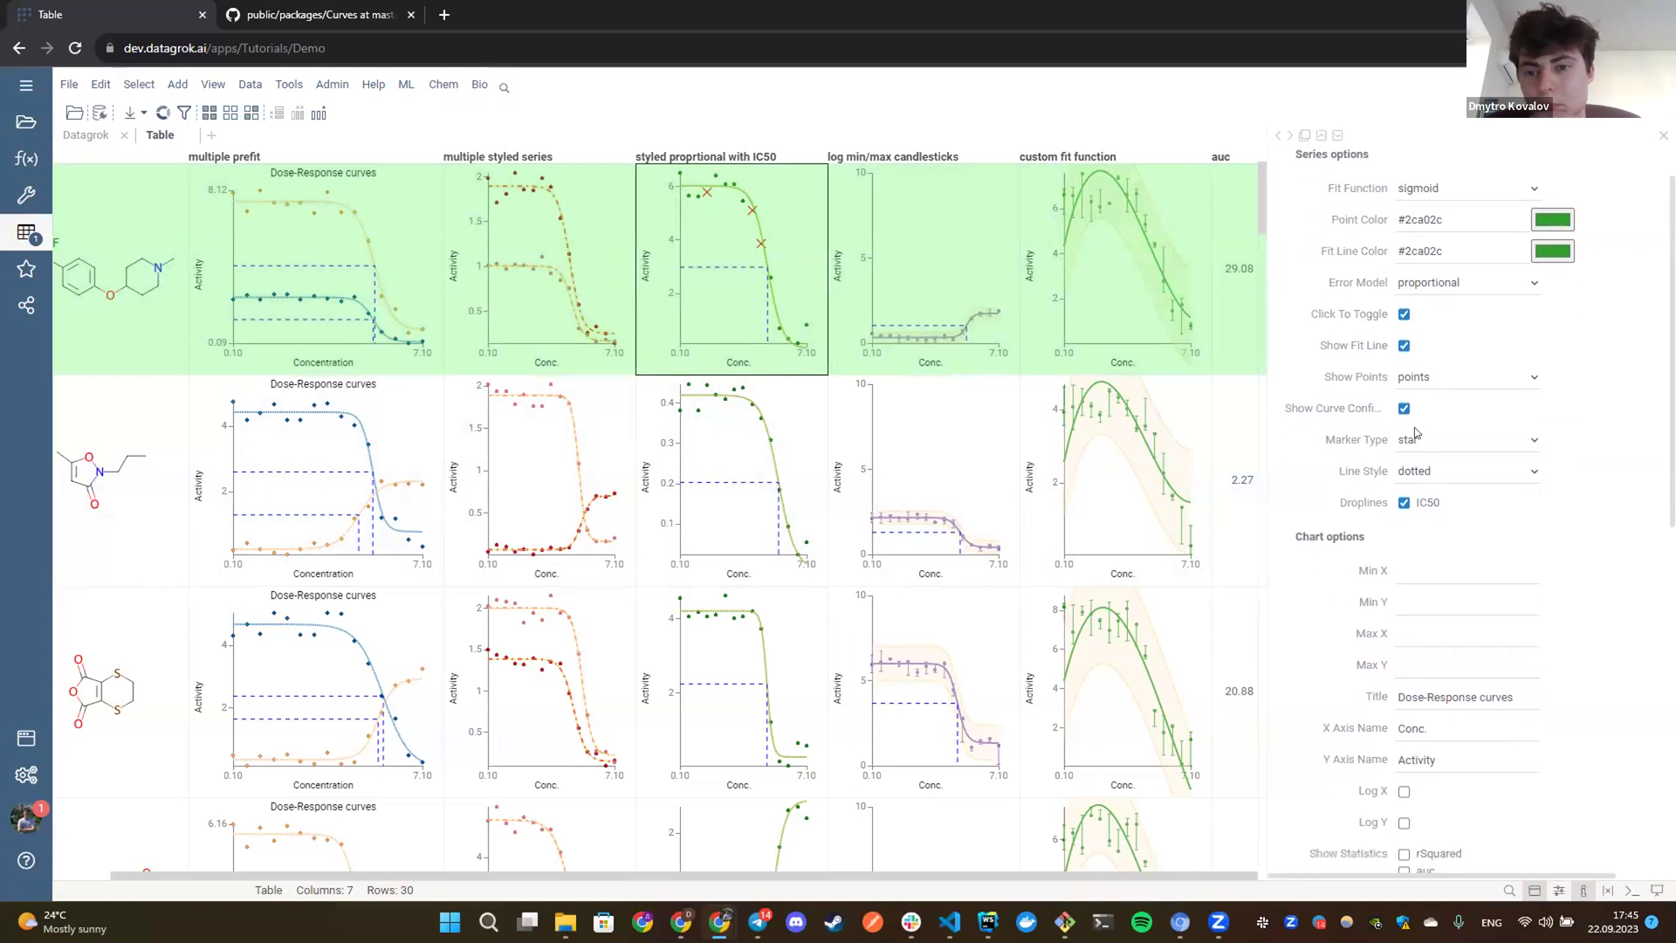
pyautogui.scroll(-3, 1412, 427)
pyautogui.scroll(6, 1412, 427)
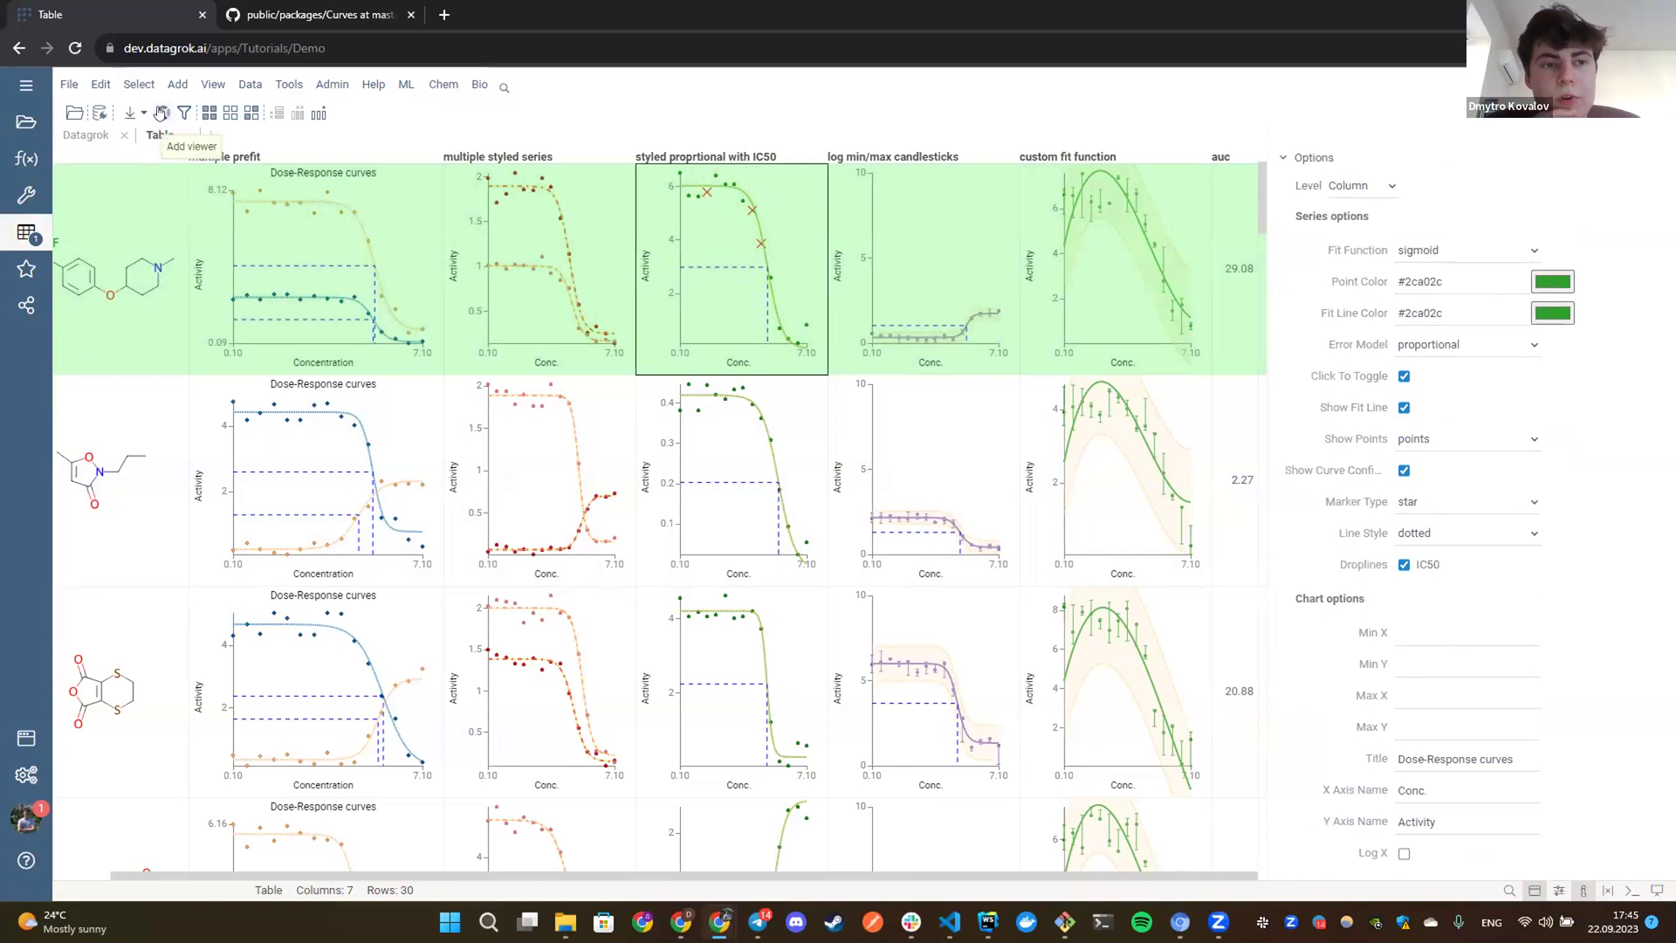
# Add a MultiCurveViewer to the table.
pyautogui.click(162, 112)
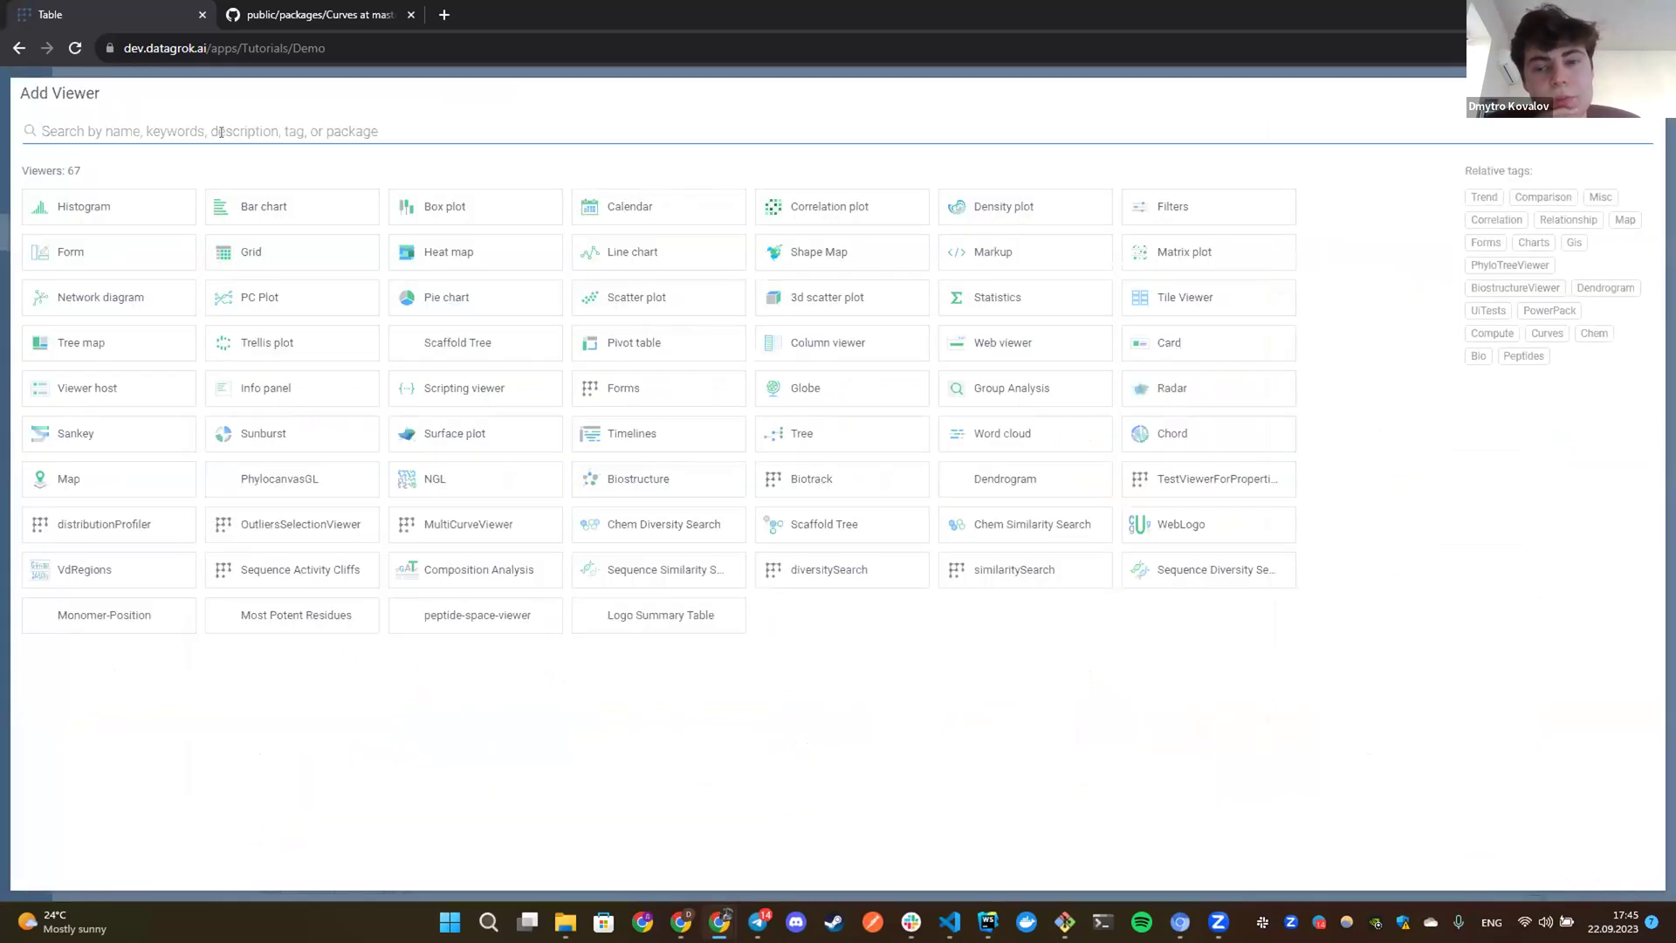
pyautogui.write('mul')
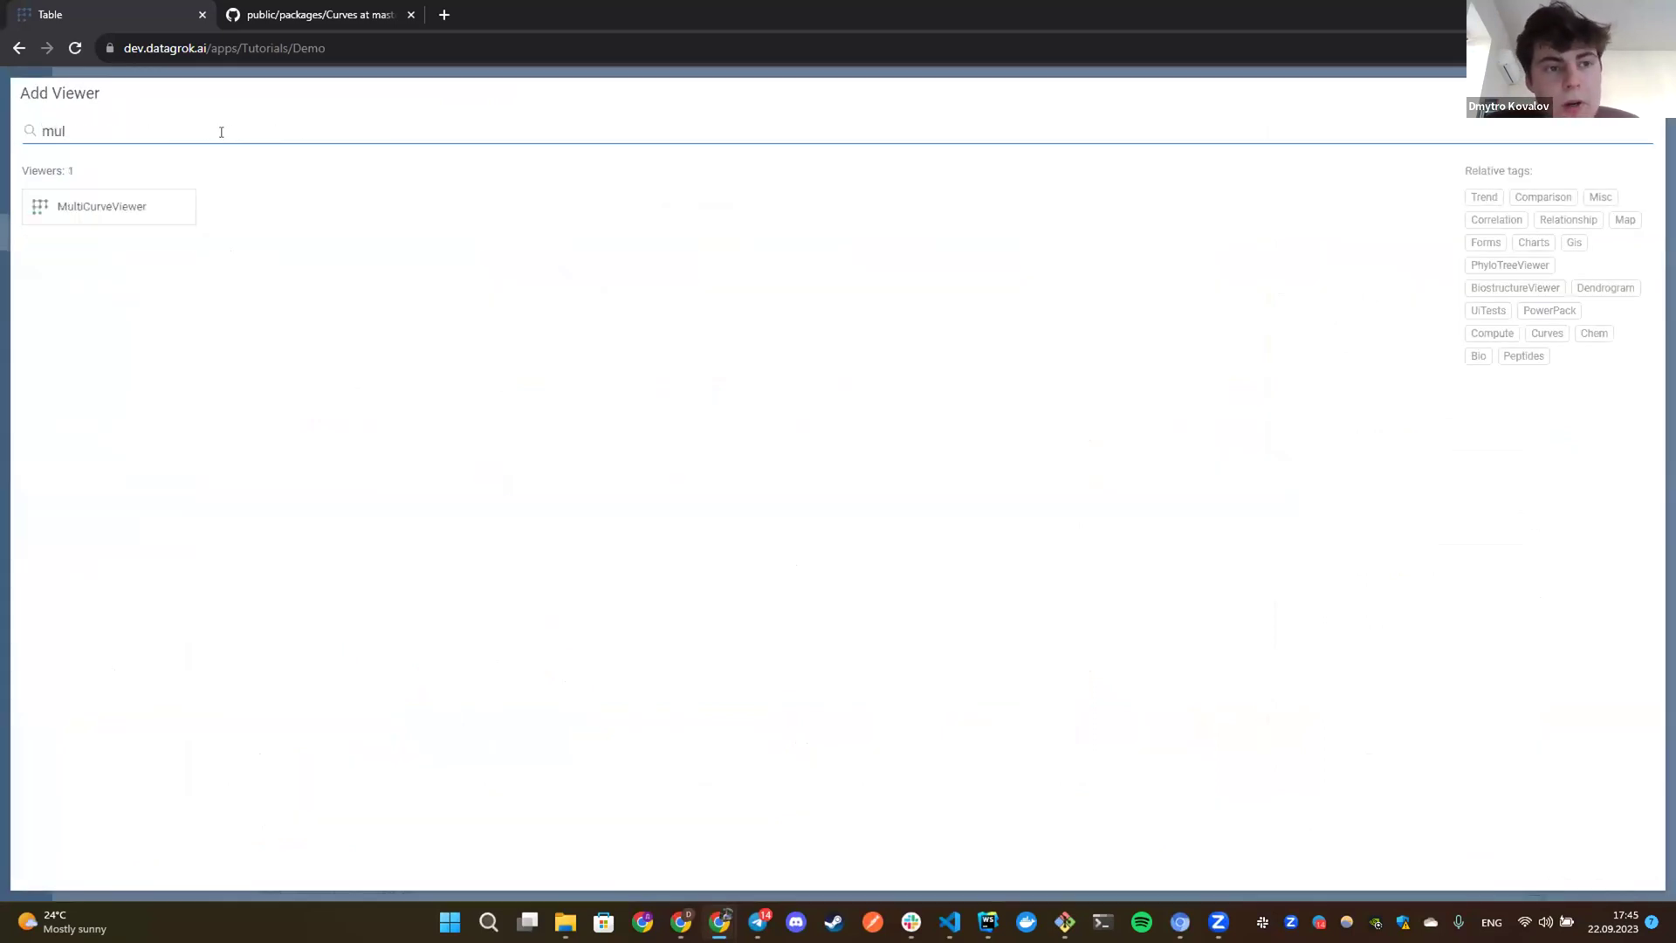
pyautogui.click(105, 206)
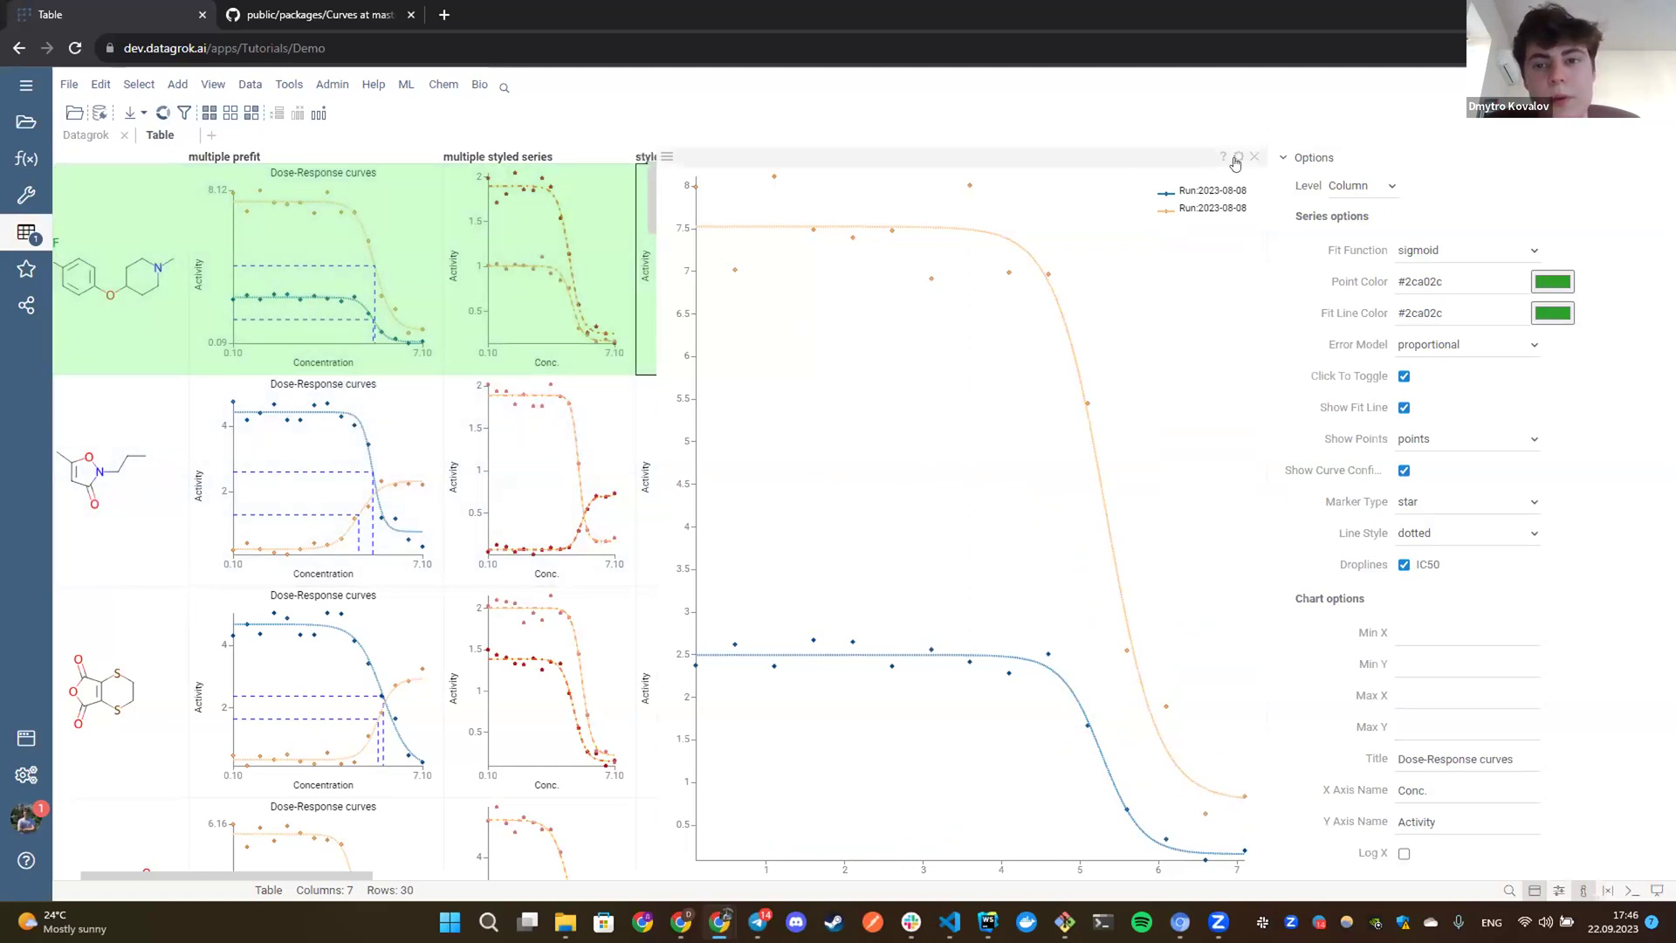
# Enable Show Selected Rows Curves for the multi-curve viewer and select the first three table rows.
pyautogui.click(1237, 158)
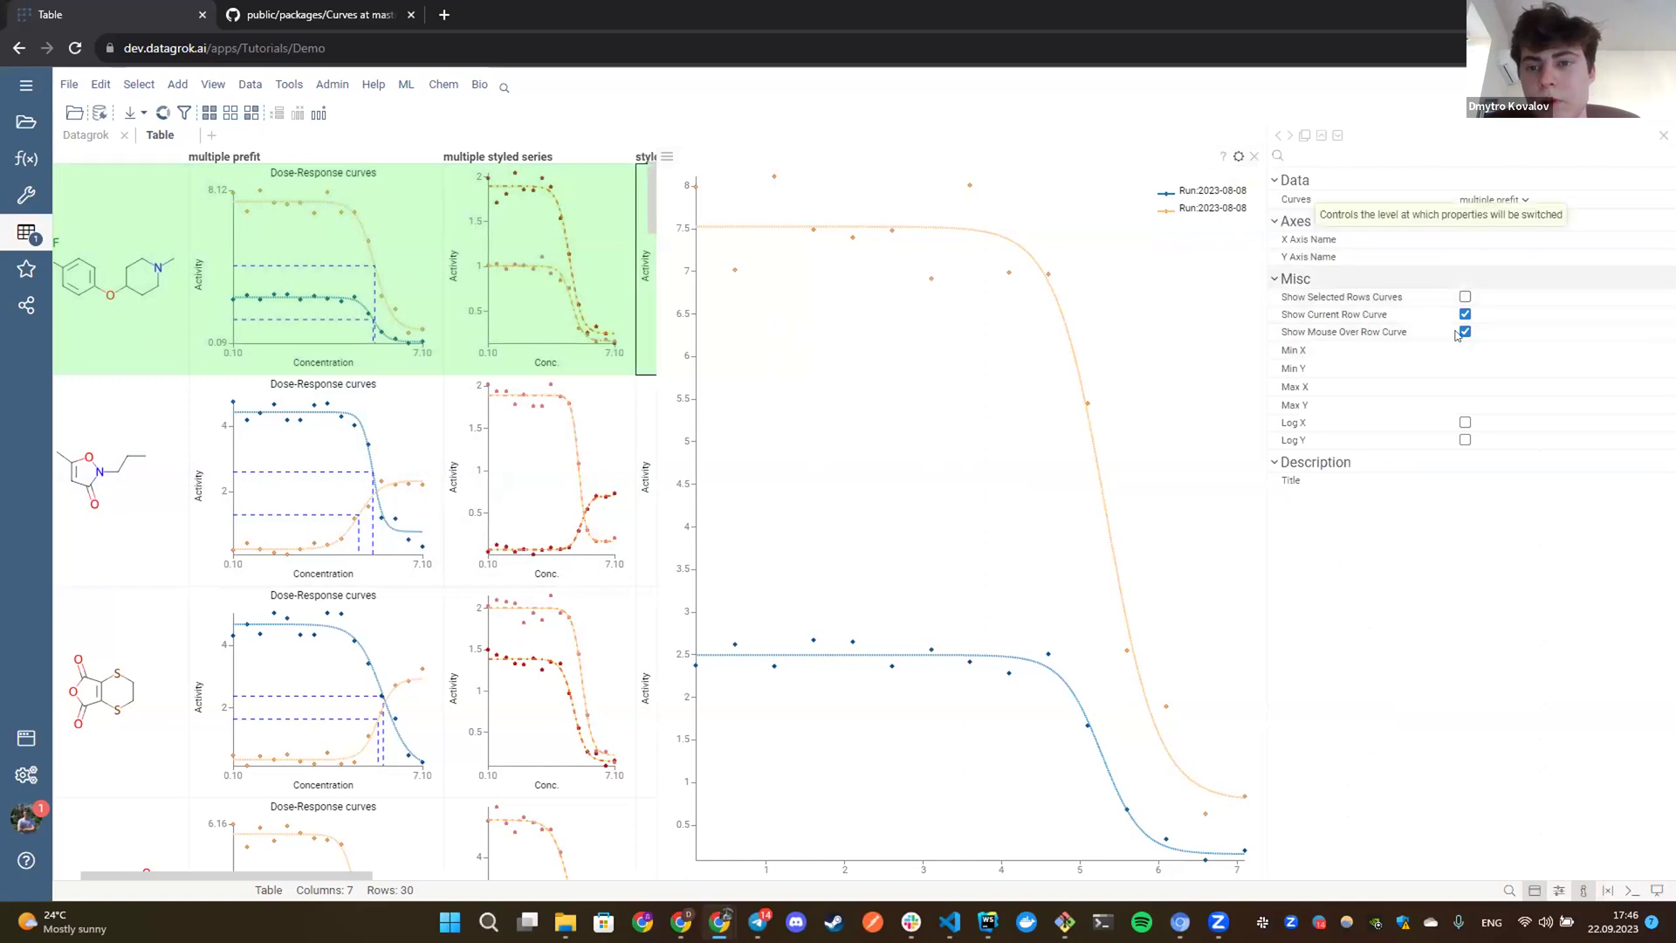
pyautogui.click(1465, 297)
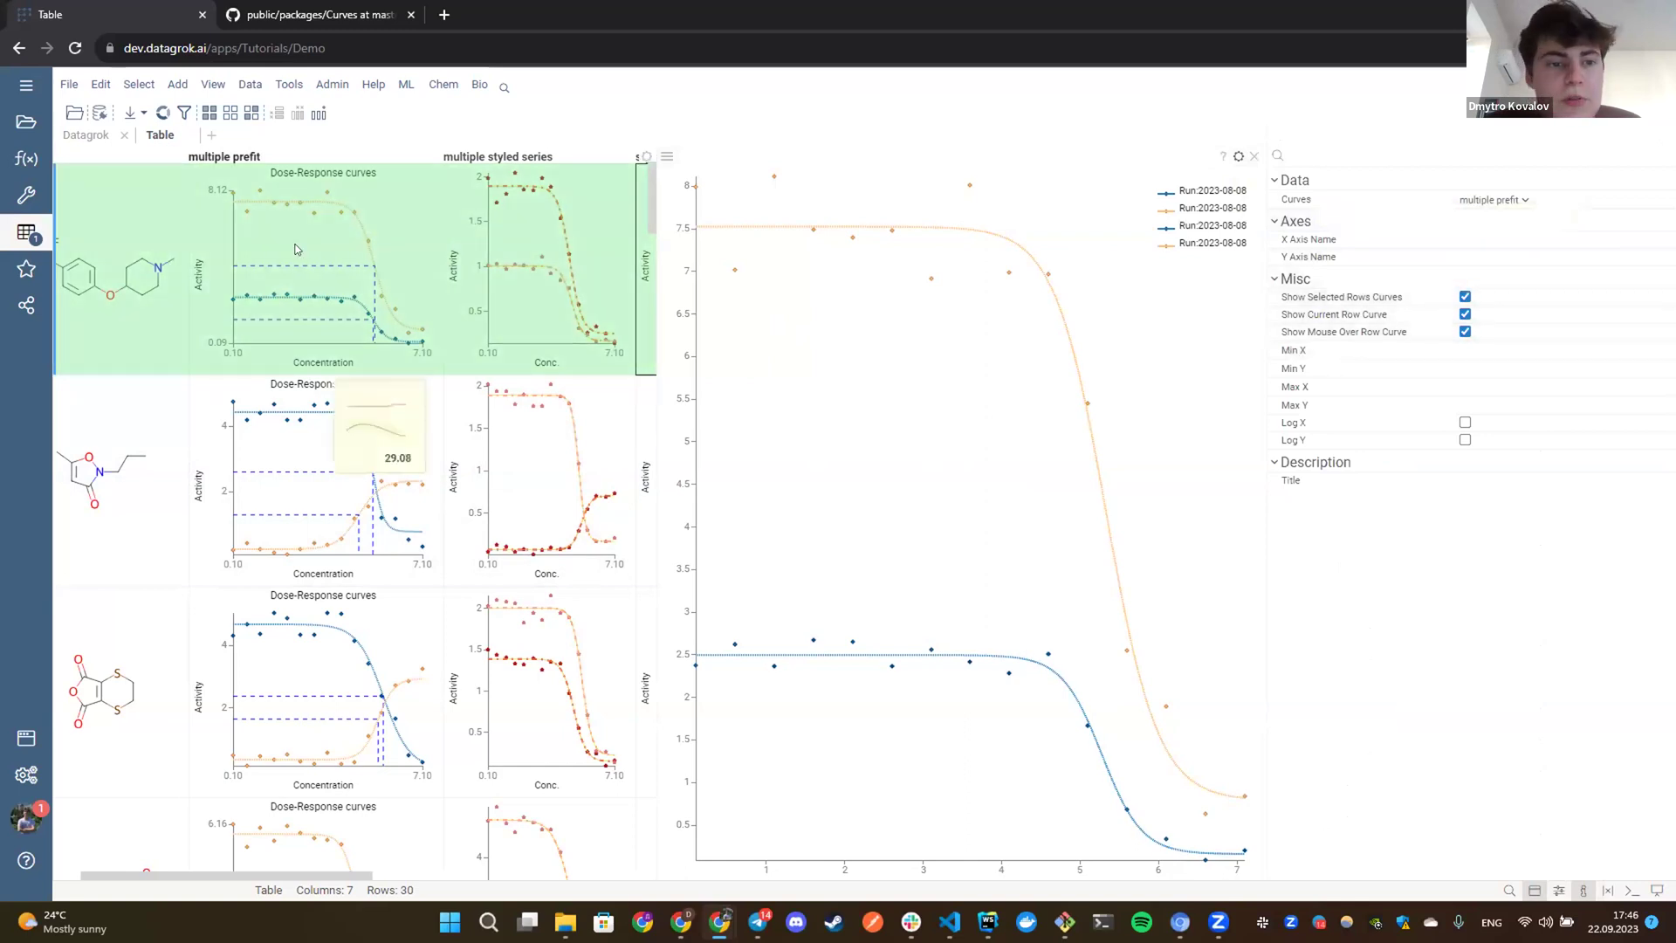
pyautogui.moveTo(326, 293); pyautogui.dragTo(295, 639)
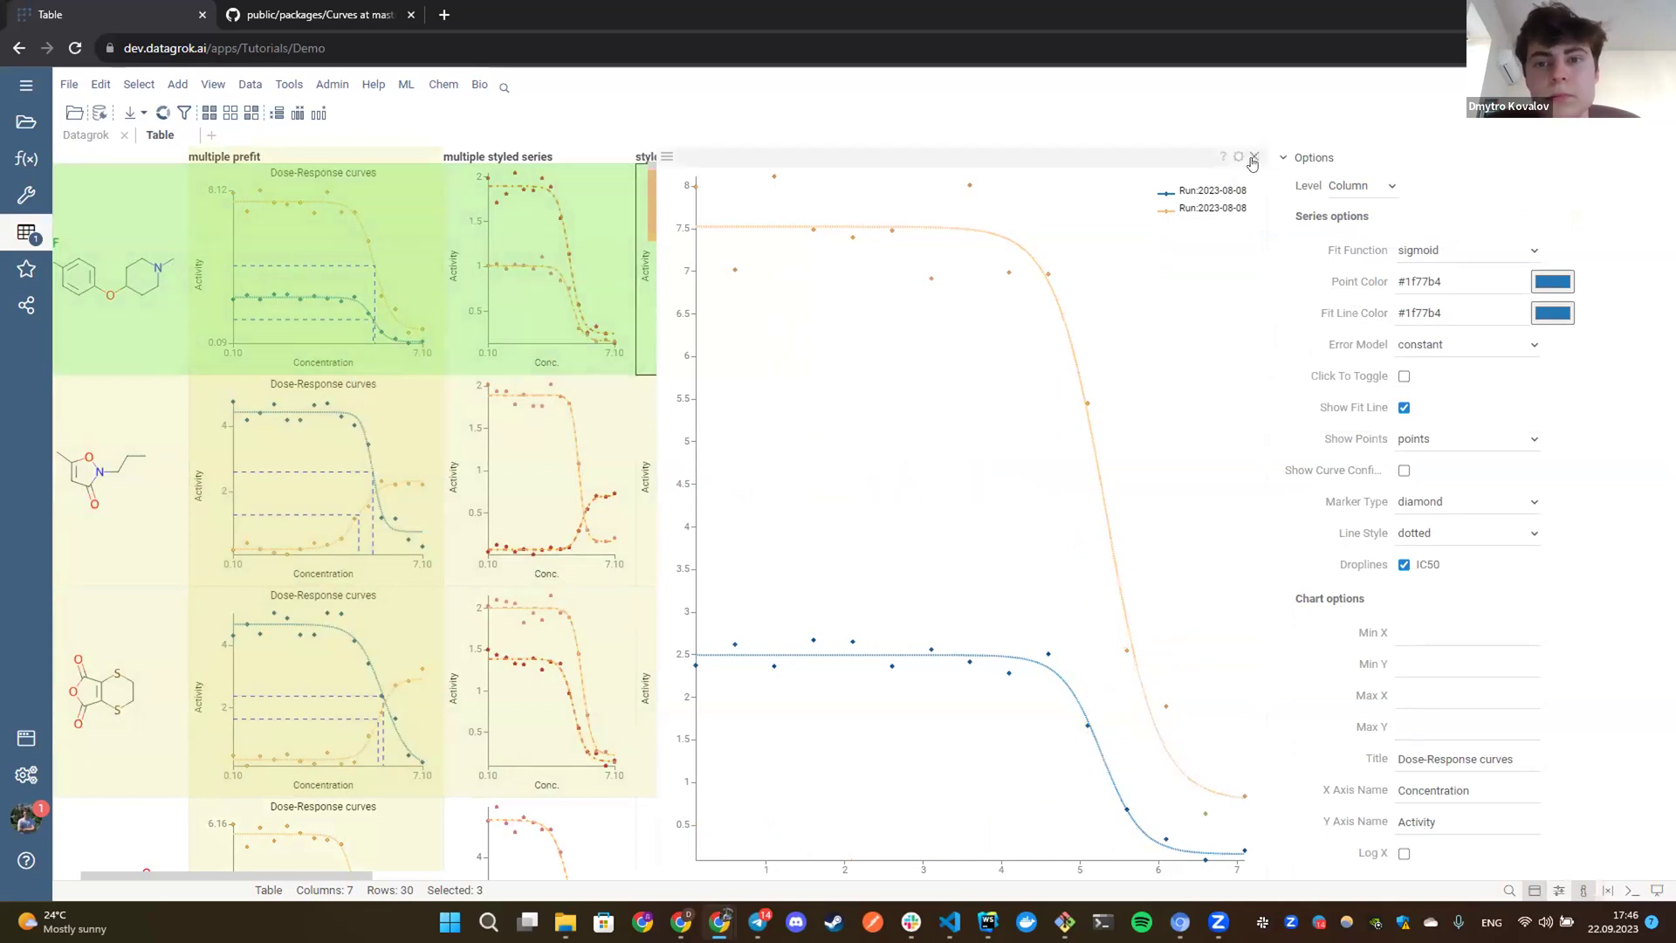
# Close the multi-curve viewer and clear the row selection in the table.
pyautogui.click(1253, 158)
pyautogui.click(796, 393)
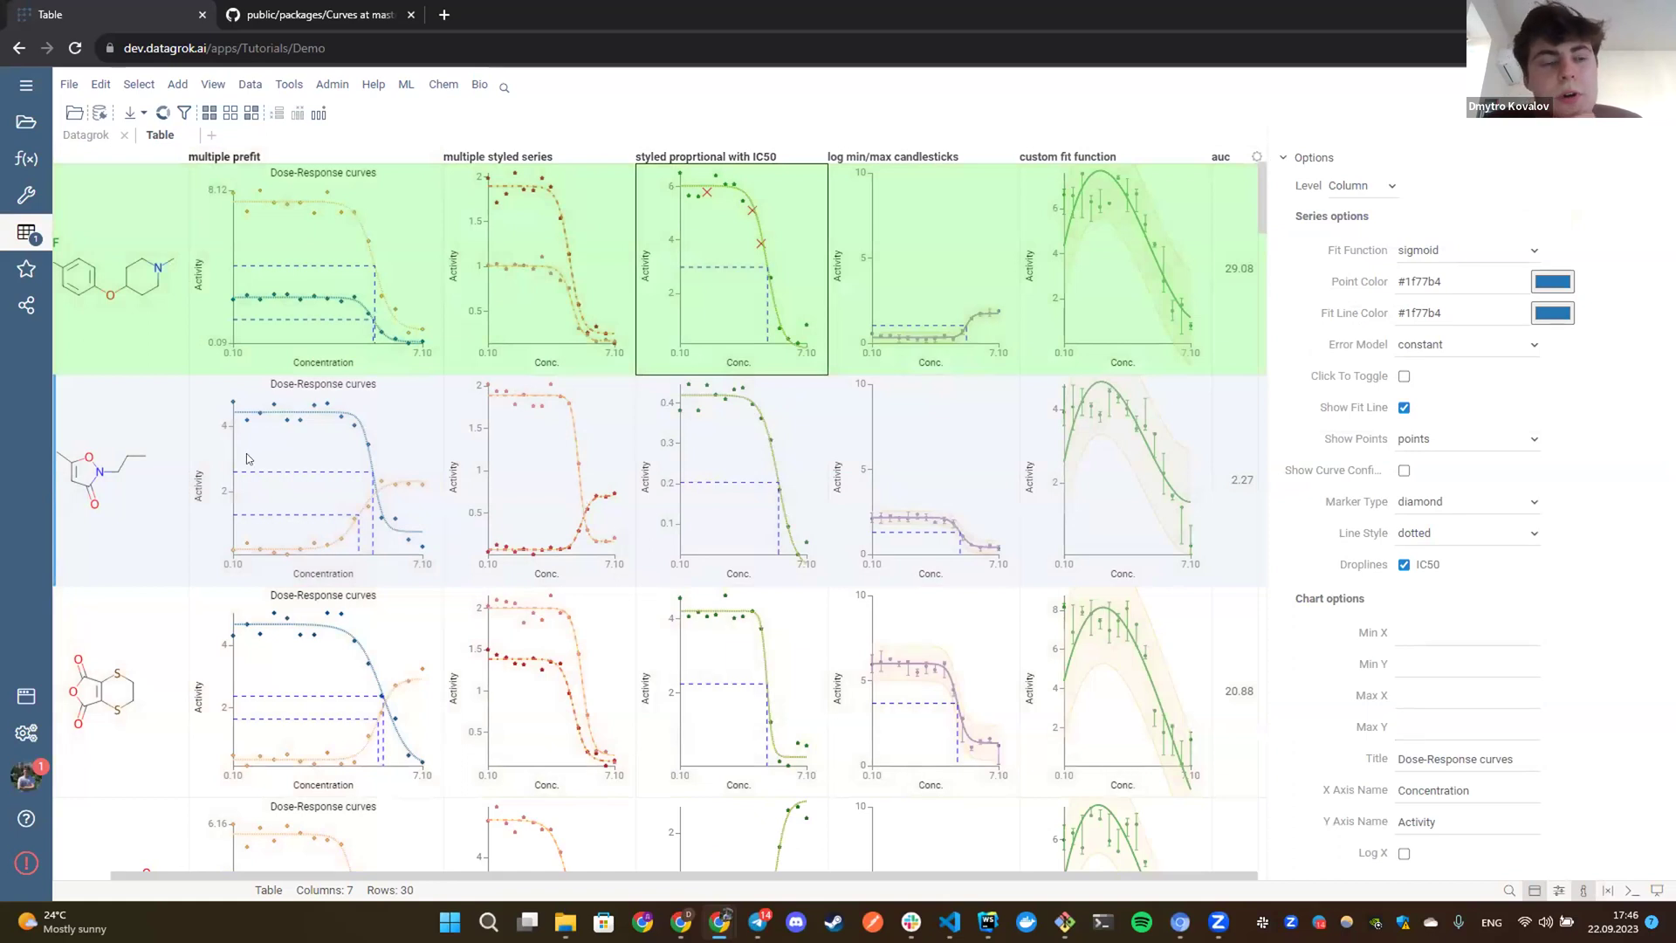
pyautogui.click(330, 259)
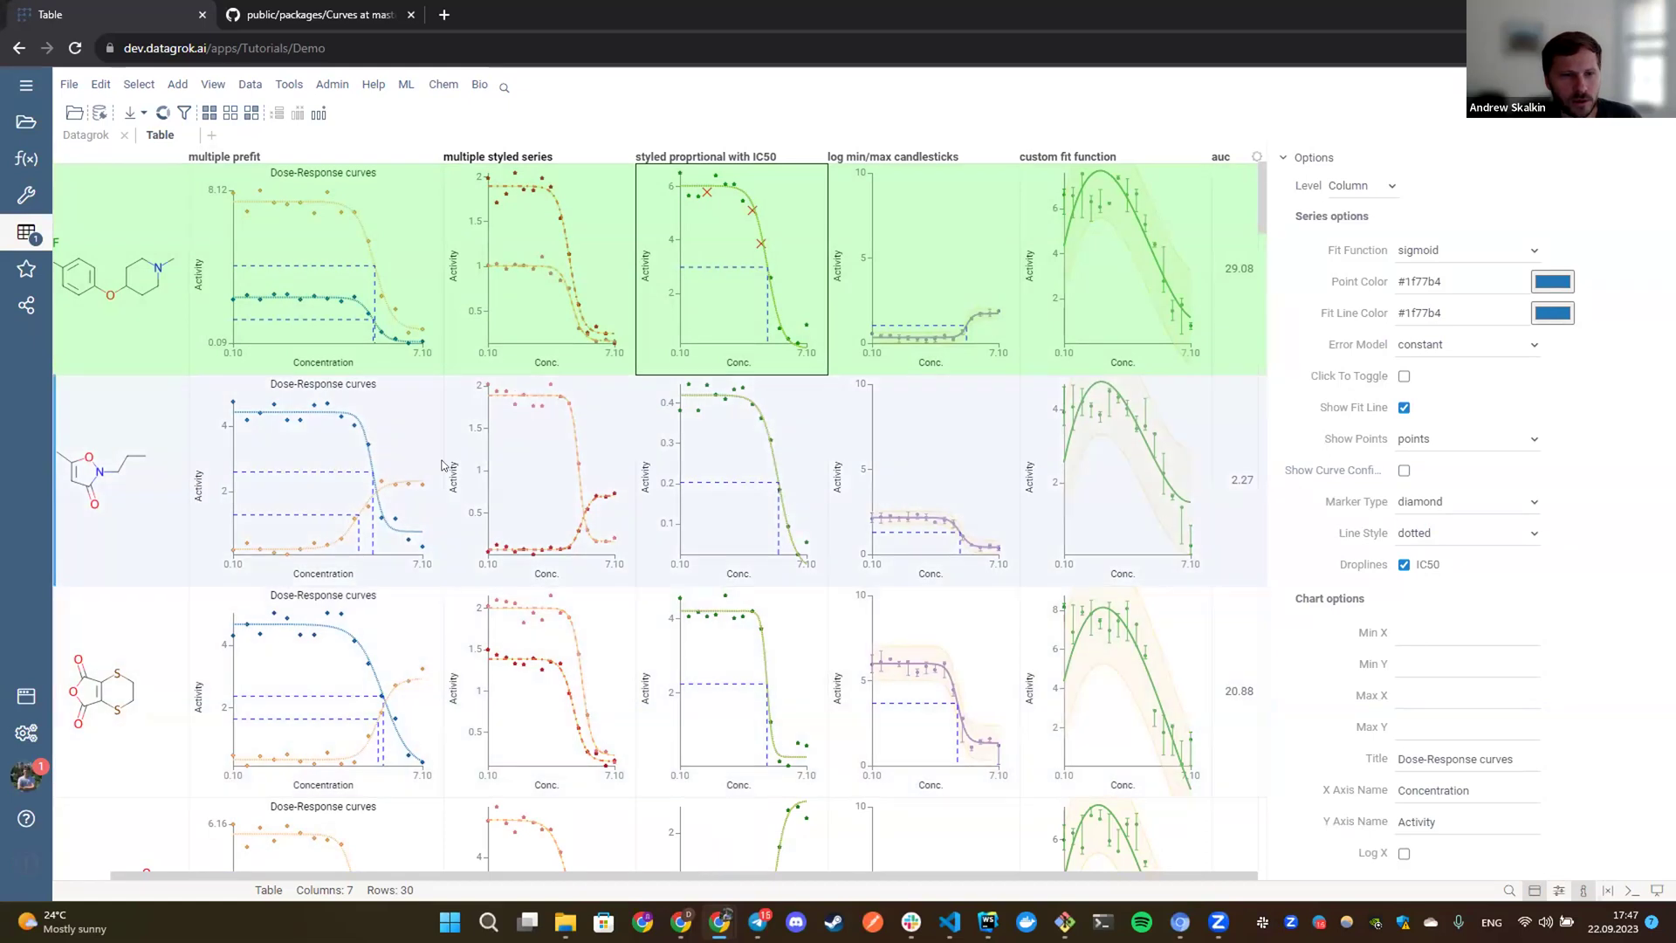
# Reduce the table's row height and narrow the multiple prefit and multiple styled series columns.
pyautogui.hscroll(-2, 443, 465)
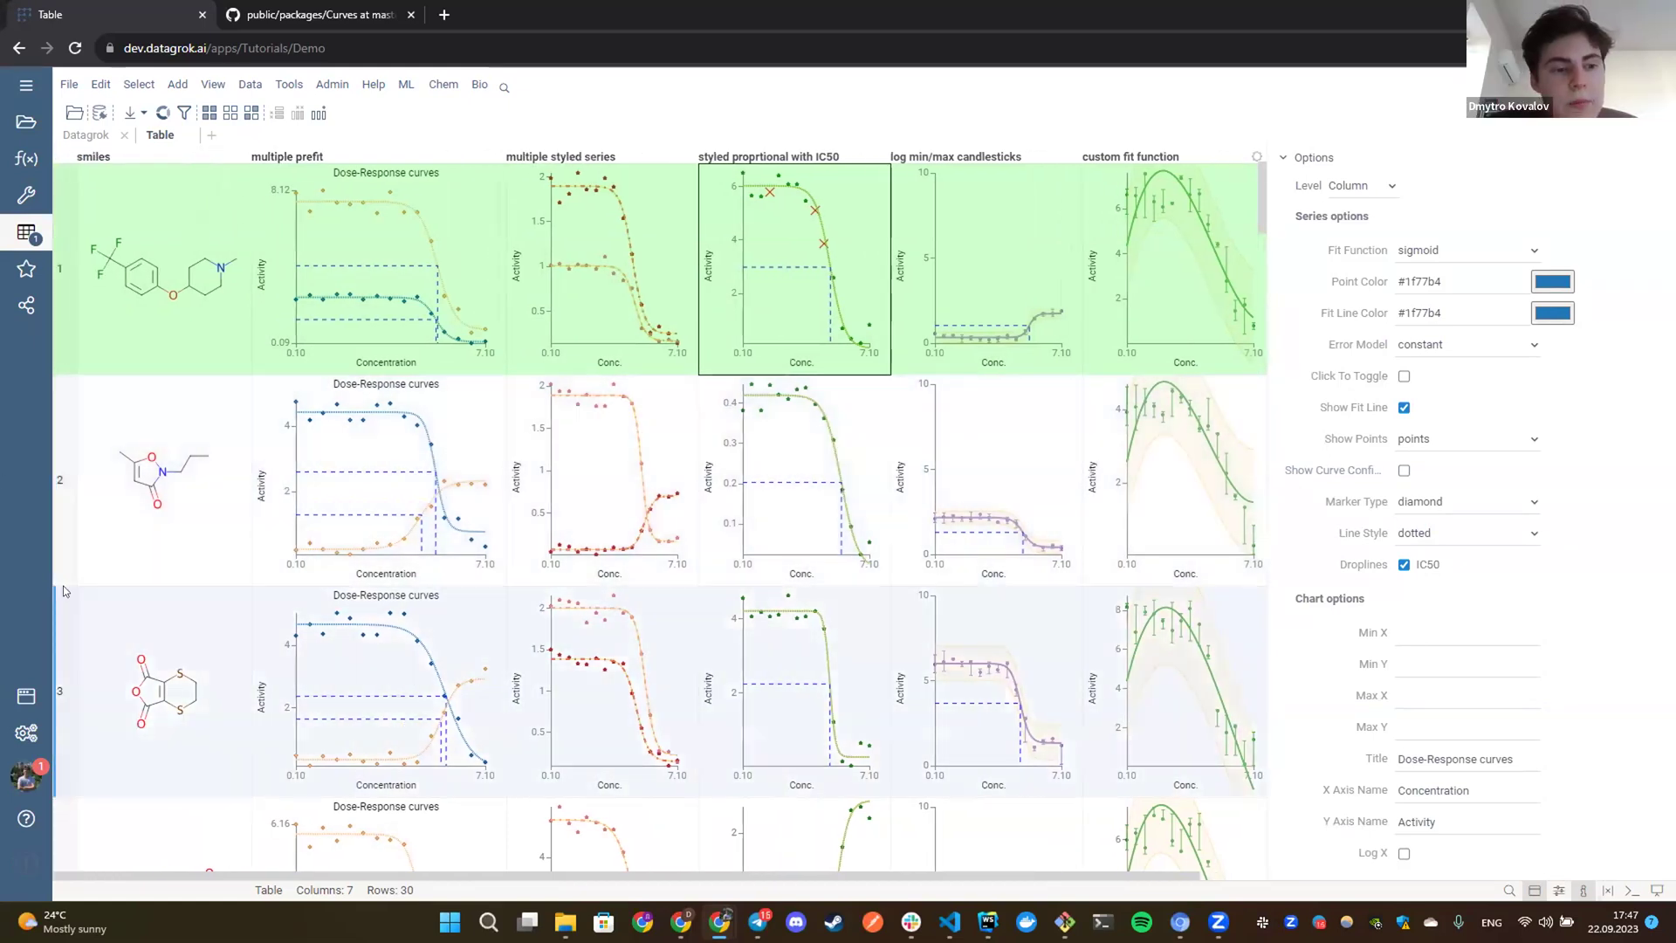
pyautogui.moveTo(62, 583); pyautogui.dragTo(81, 414)
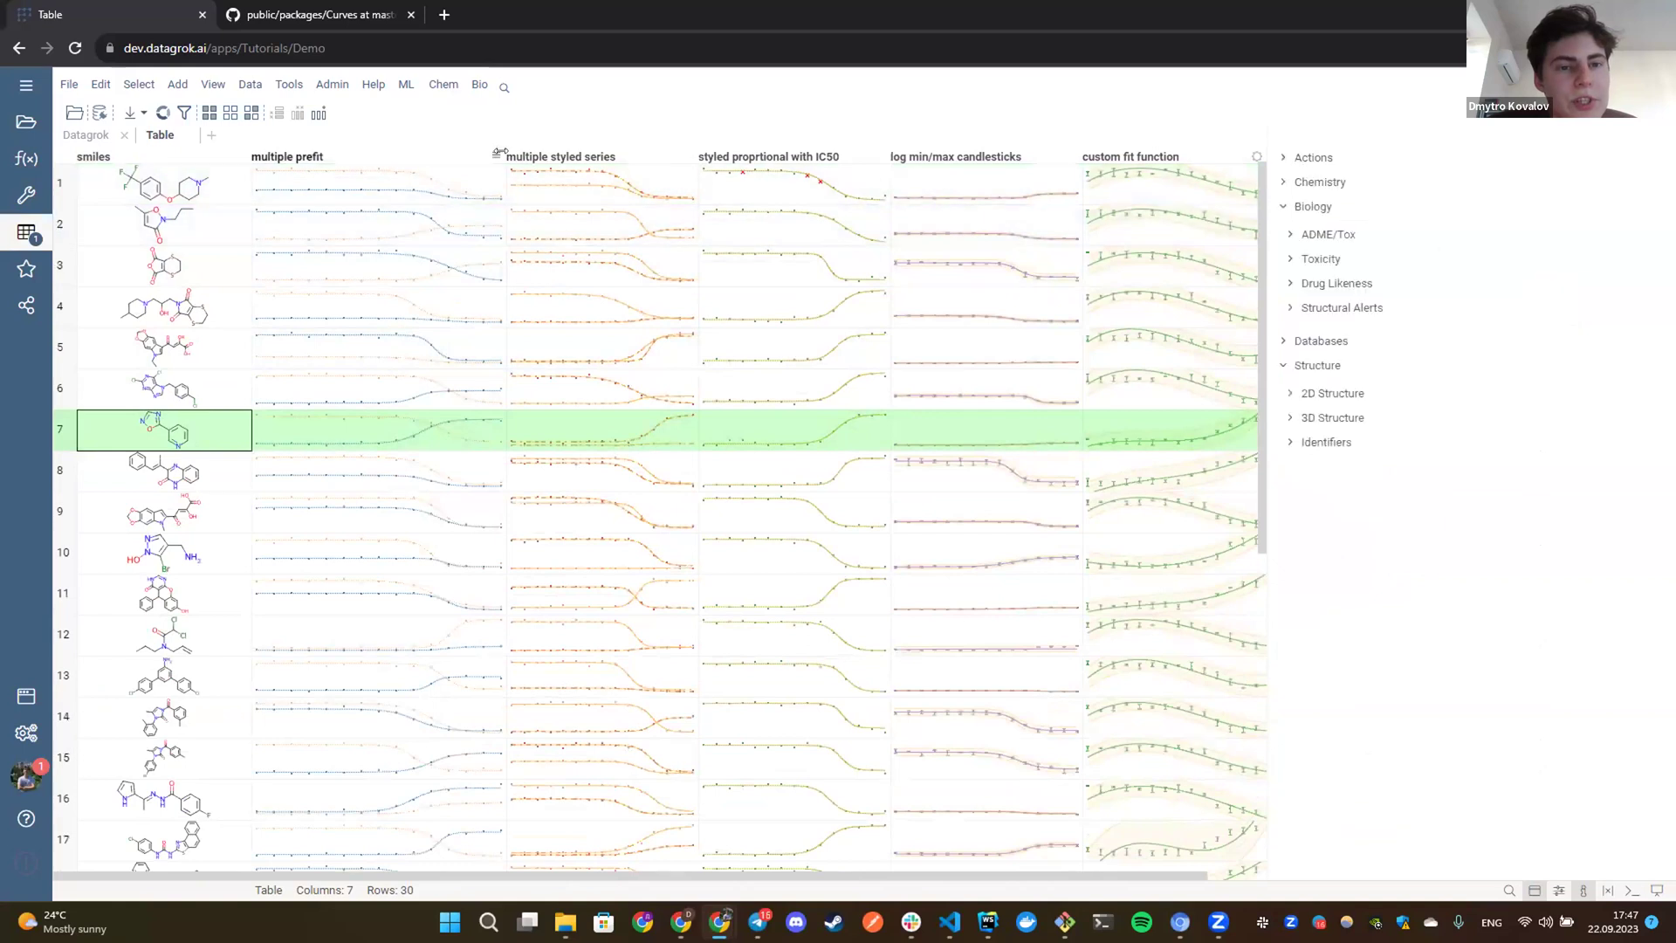
pyautogui.moveTo(503, 154); pyautogui.dragTo(329, 163)
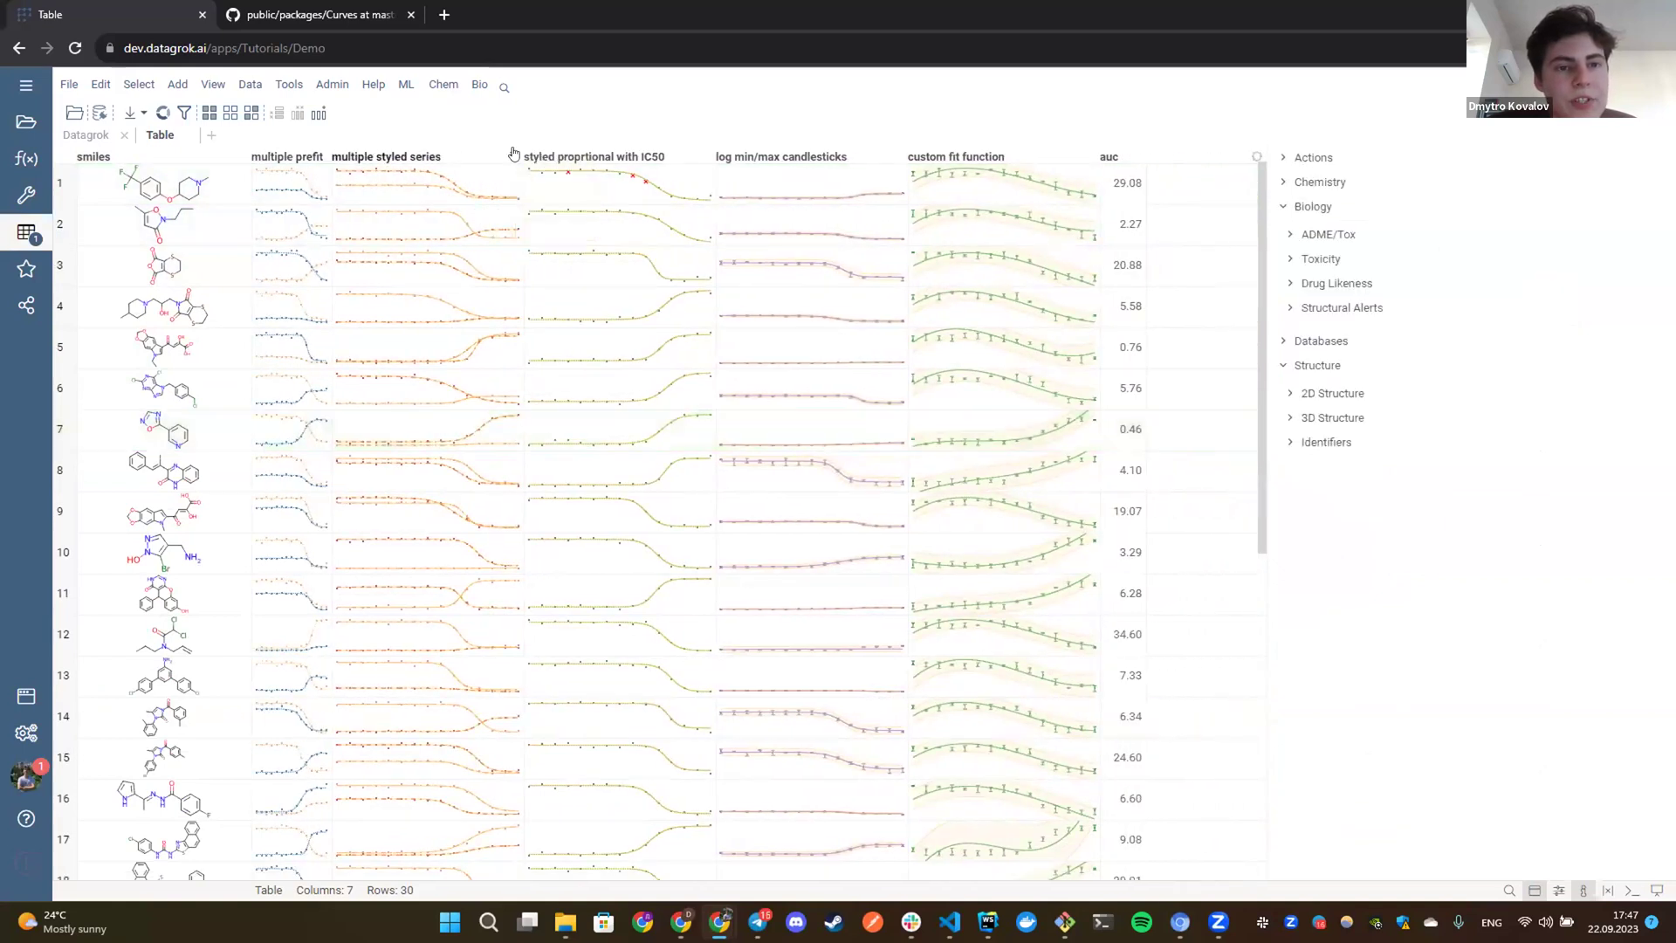
pyautogui.moveTo(495, 163); pyautogui.dragTo(419, 163)
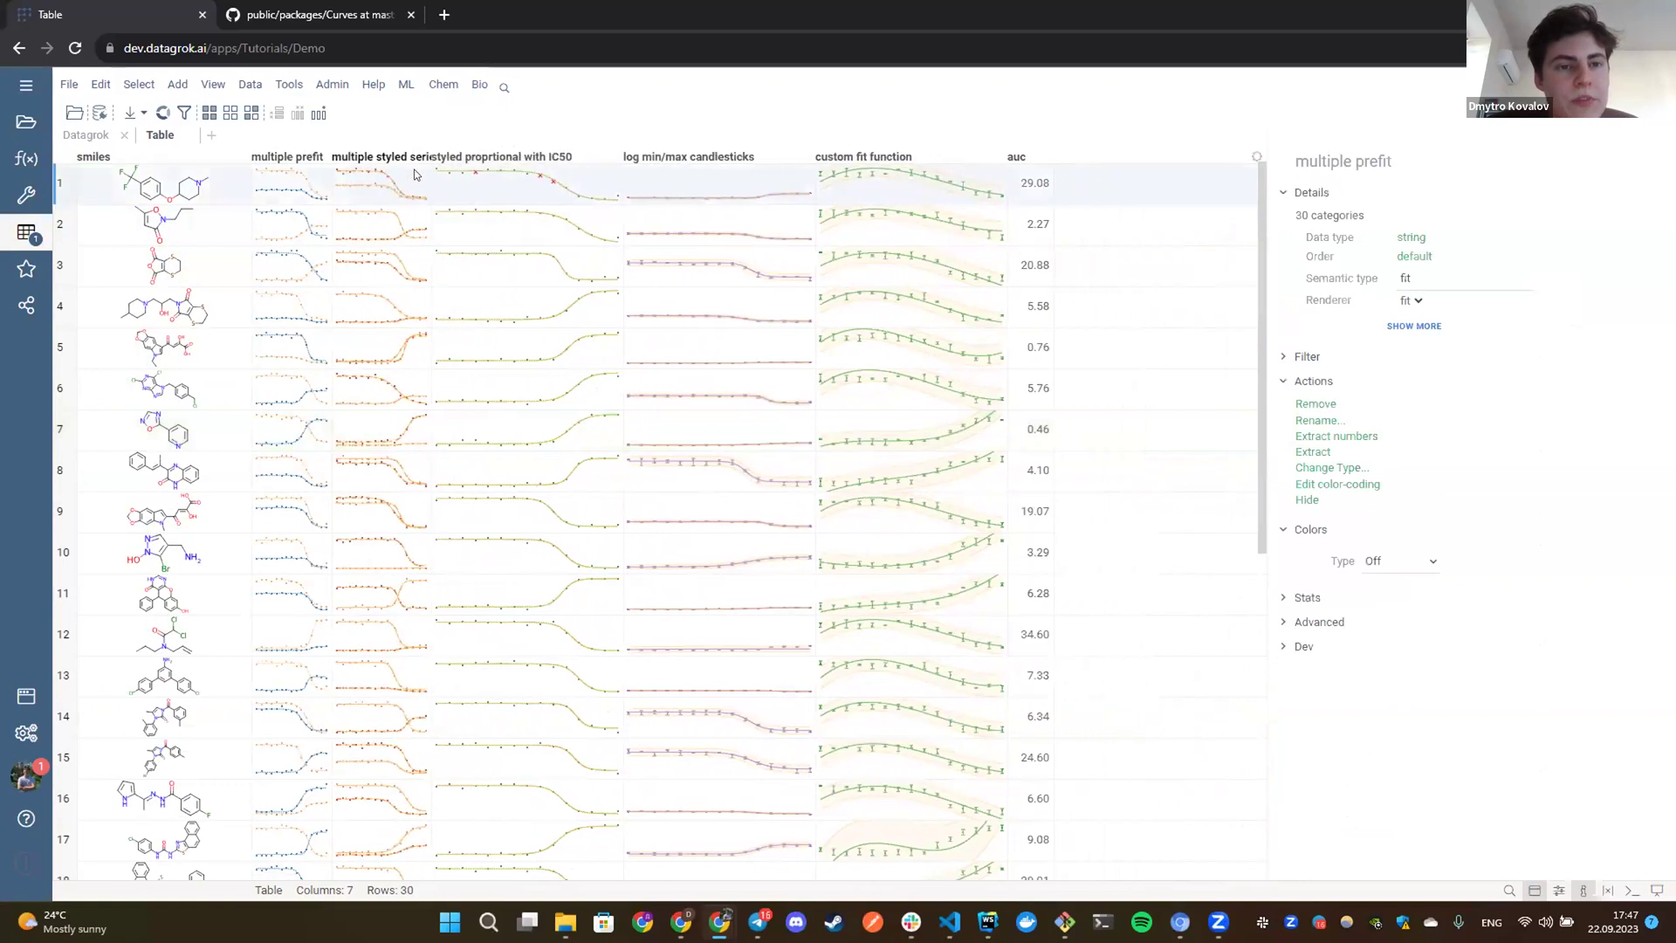
# Narrow the IC50-styled, log min/max candlesticks and custom fit function columns to small curve thumbnails.
pyautogui.click(376, 183)
pyautogui.moveTo(609, 160); pyautogui.dragTo(491, 172)
pyautogui.click(460, 184)
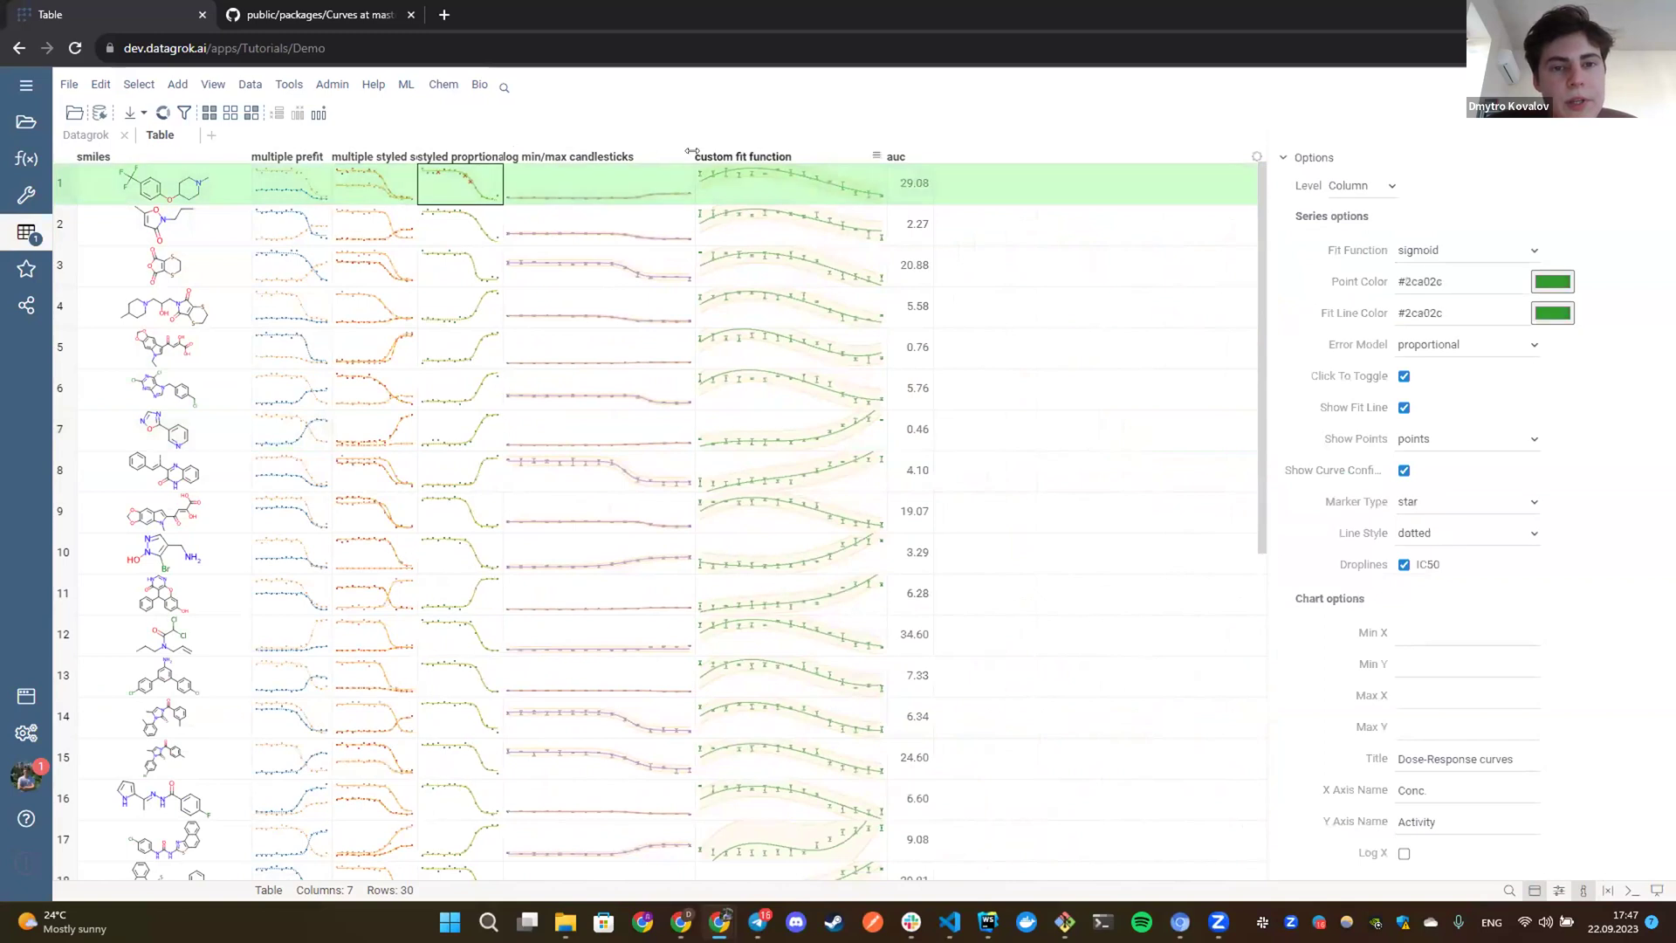
pyautogui.moveTo(694, 161); pyautogui.dragTo(589, 163)
pyautogui.click(681, 183)
pyautogui.moveTo(785, 161); pyautogui.dragTo(675, 172)
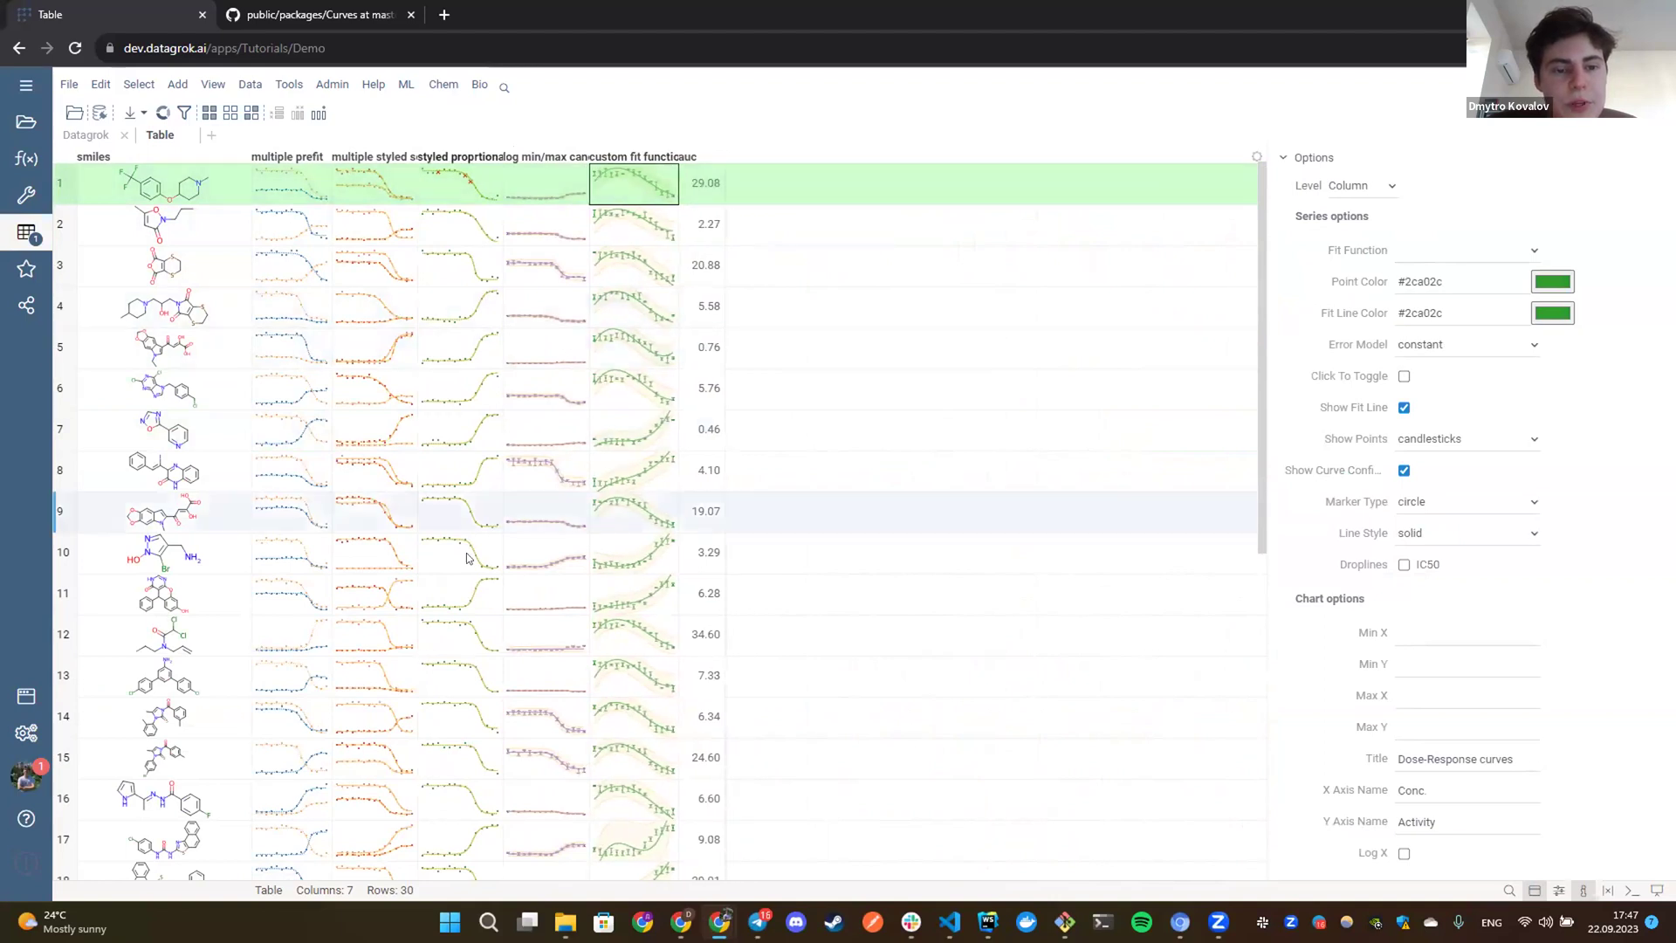
# Look through all rows of the compact table to check how the curves render at small size, and return to the first row.
pyautogui.scroll(-4, 462, 586)
pyautogui.scroll(-3, 462, 586)
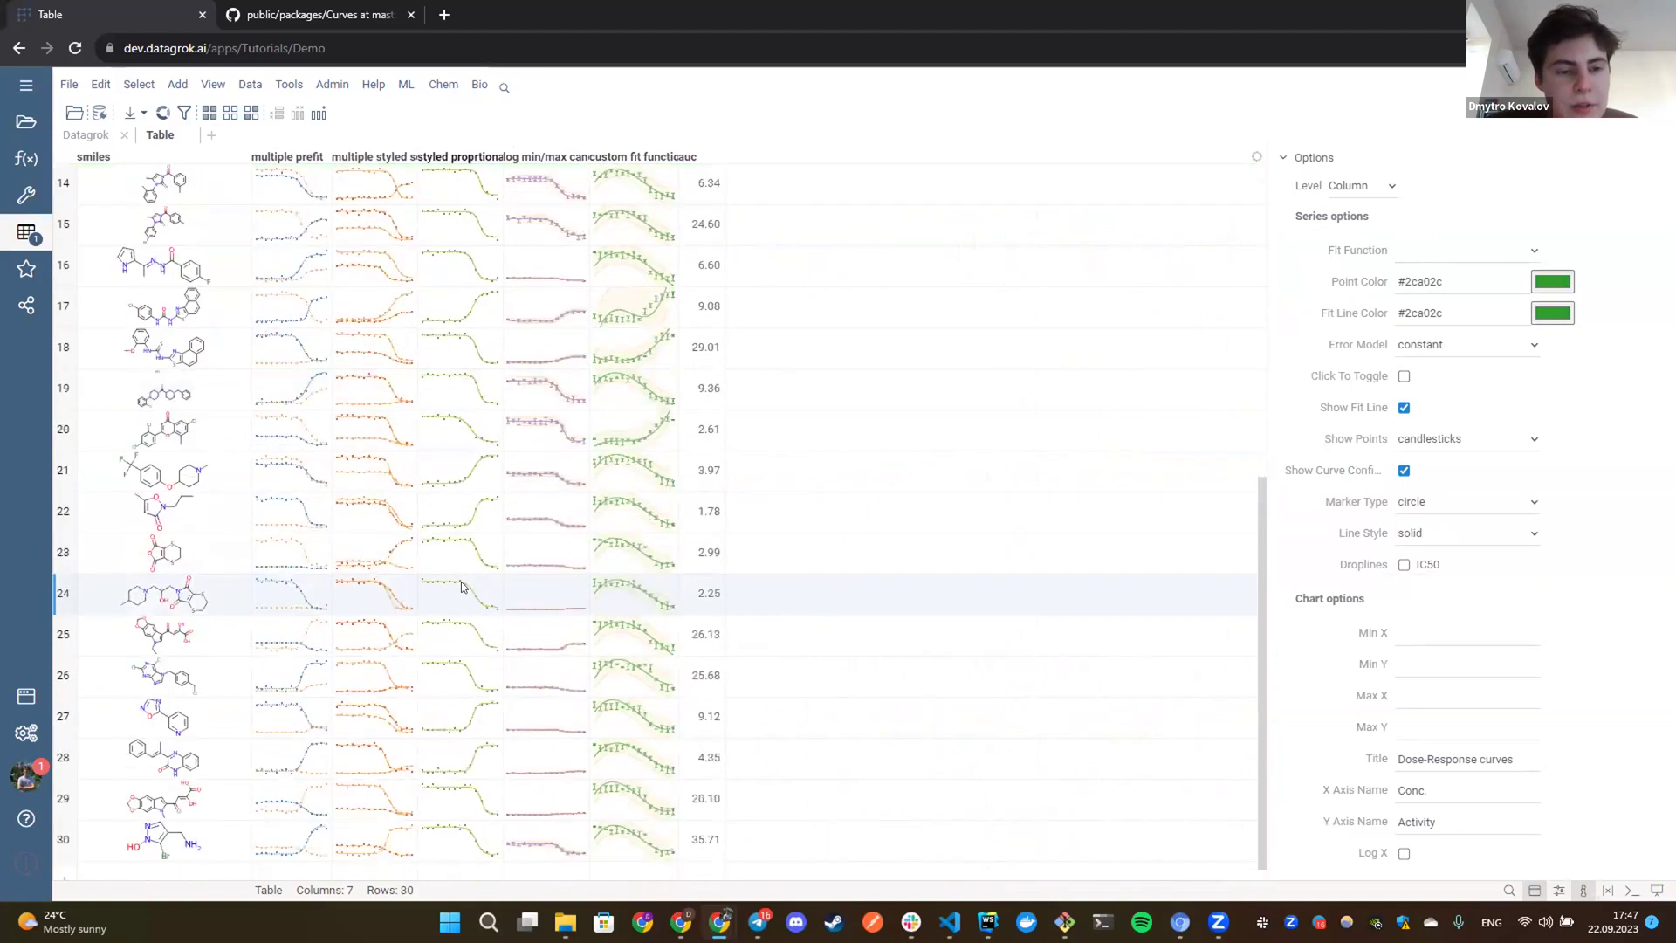
pyautogui.scroll(7, 462, 587)
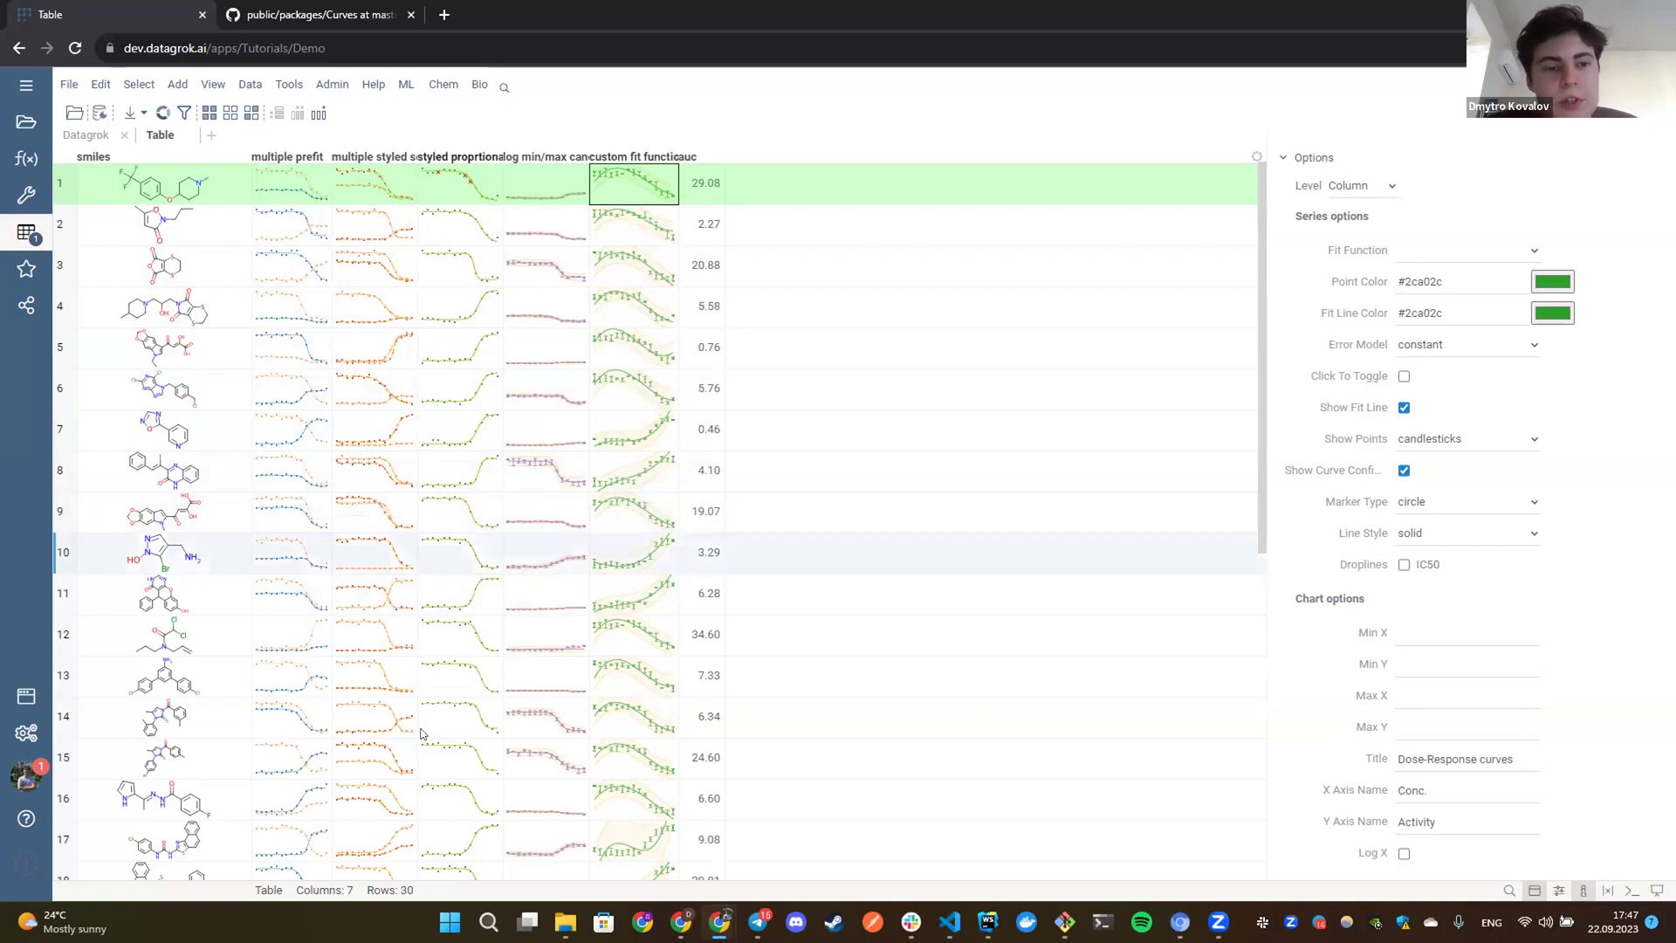
pyautogui.scroll(-5, 420, 724)
pyautogui.scroll(5, 420, 733)
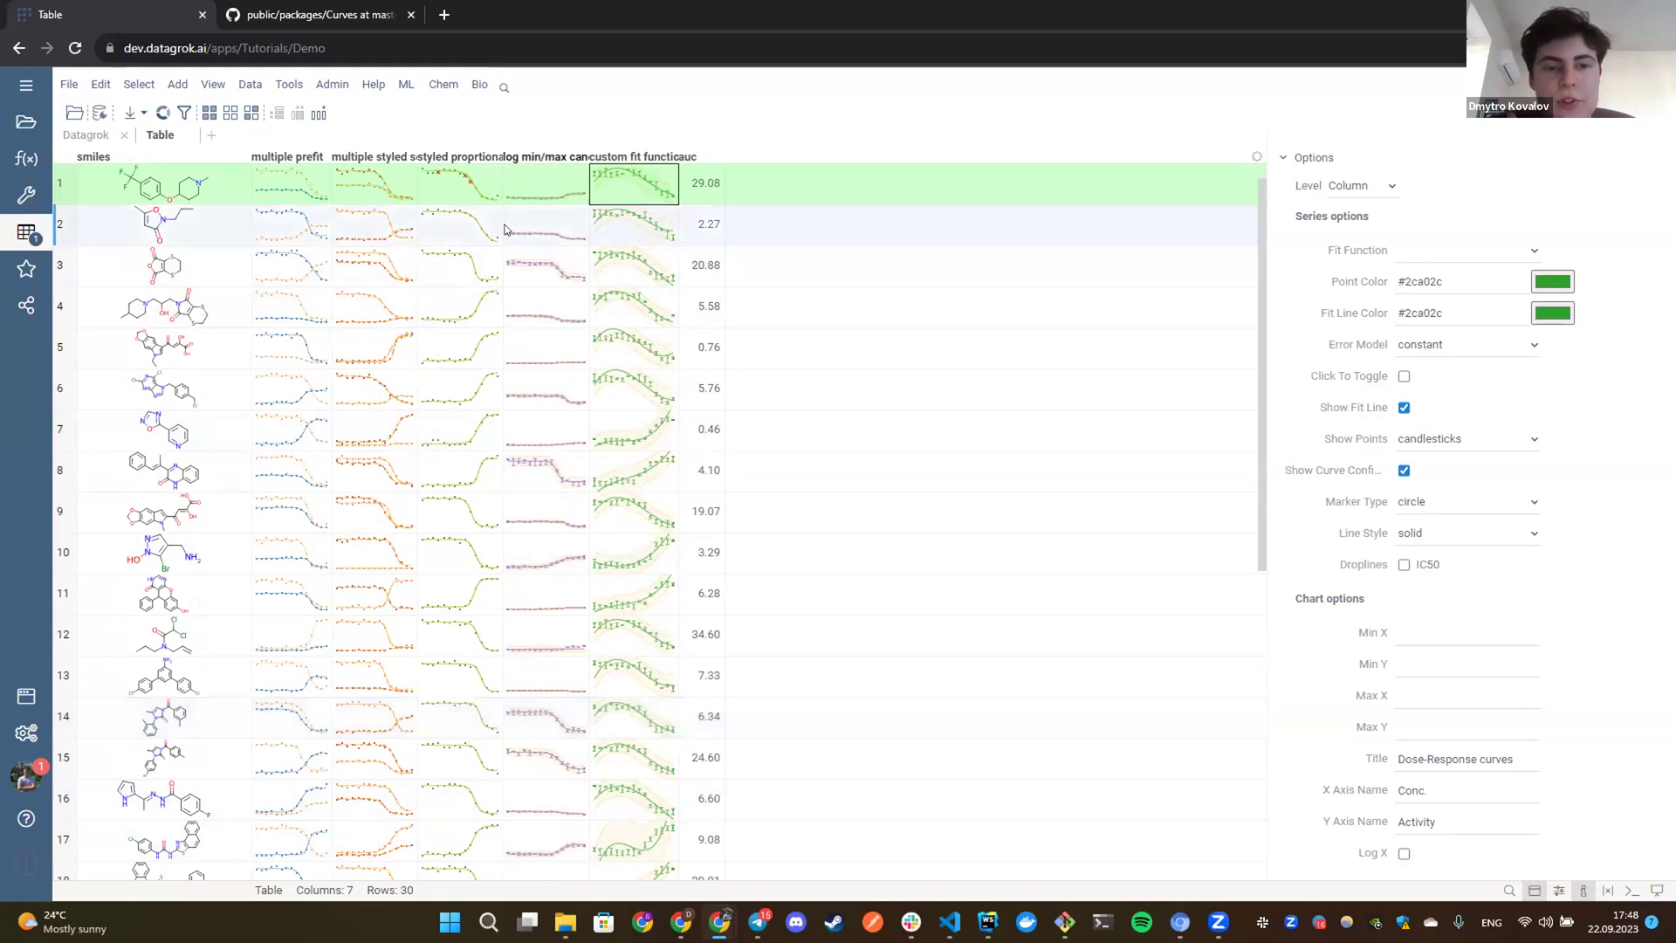
# View the enlarged charts of row 6's IC50-styled curve and row 1's multiple prefit curves, closing each without changes.
pyautogui.doubleClick(467, 396)
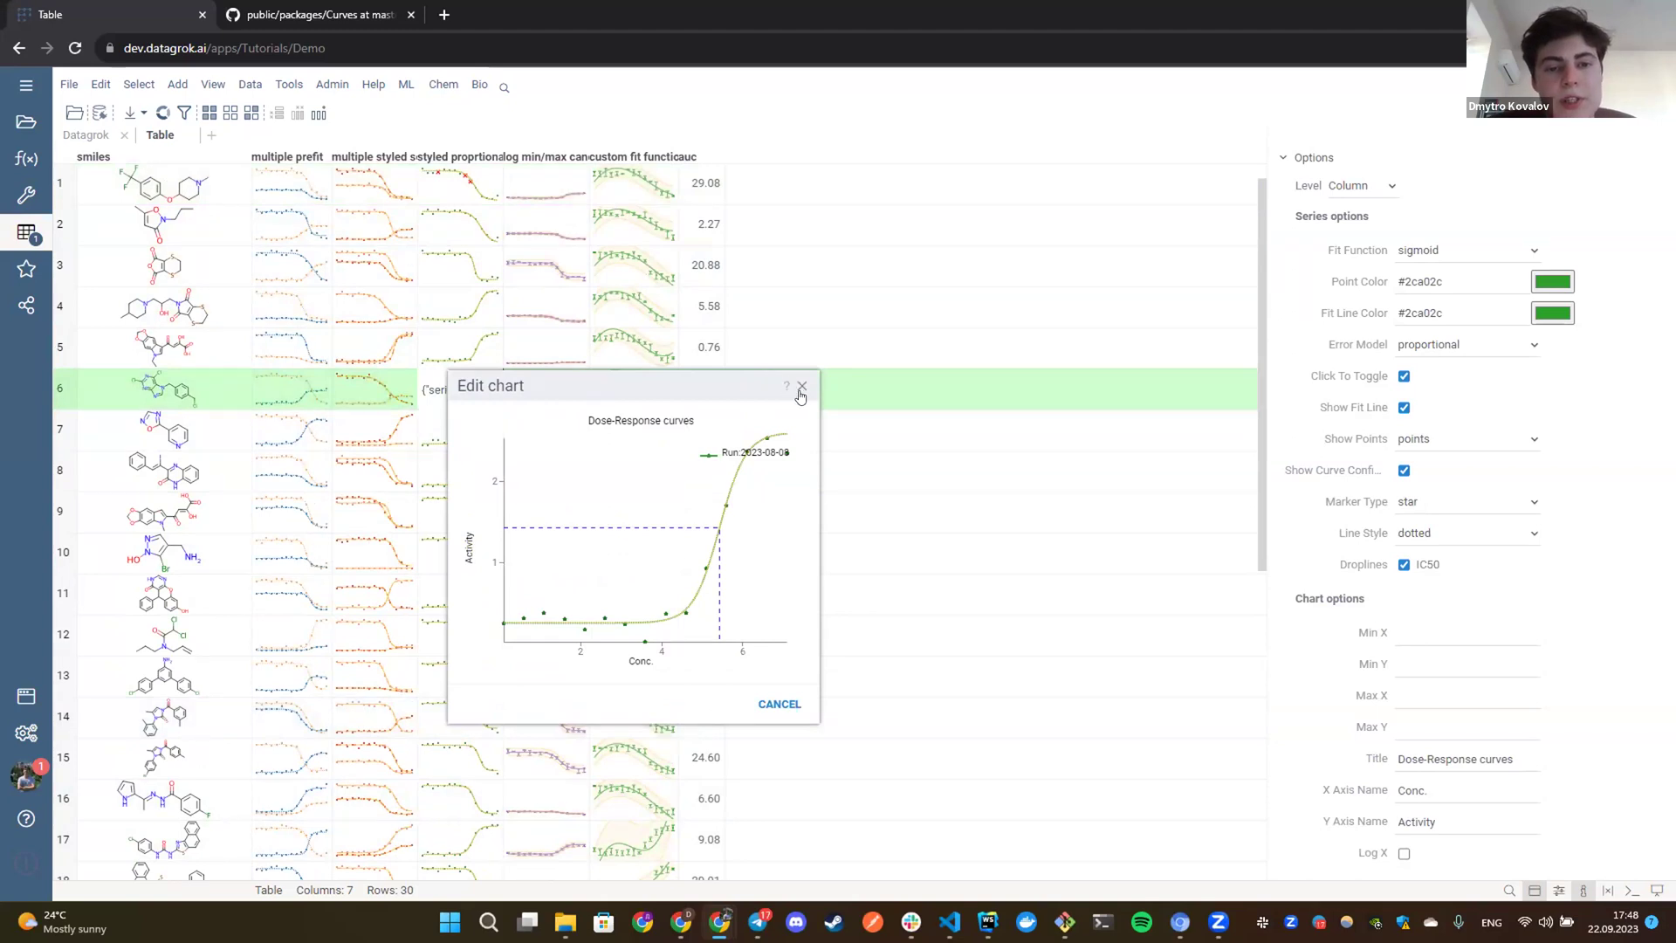
pyautogui.click(800, 389)
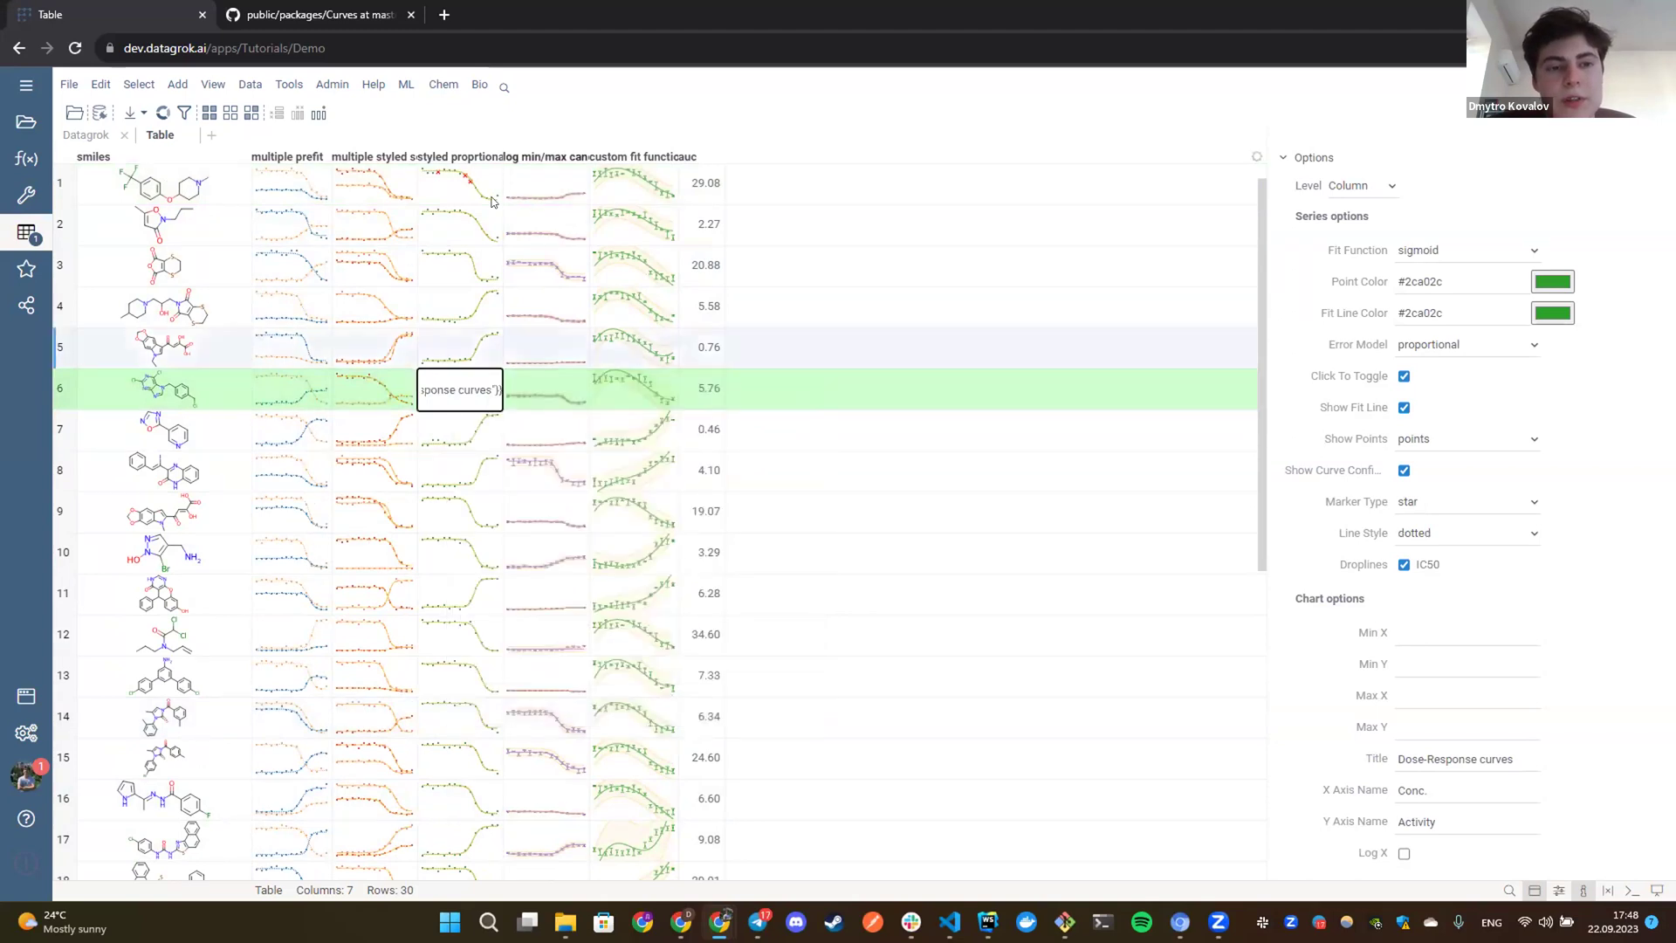
pyautogui.doubleClick(297, 177)
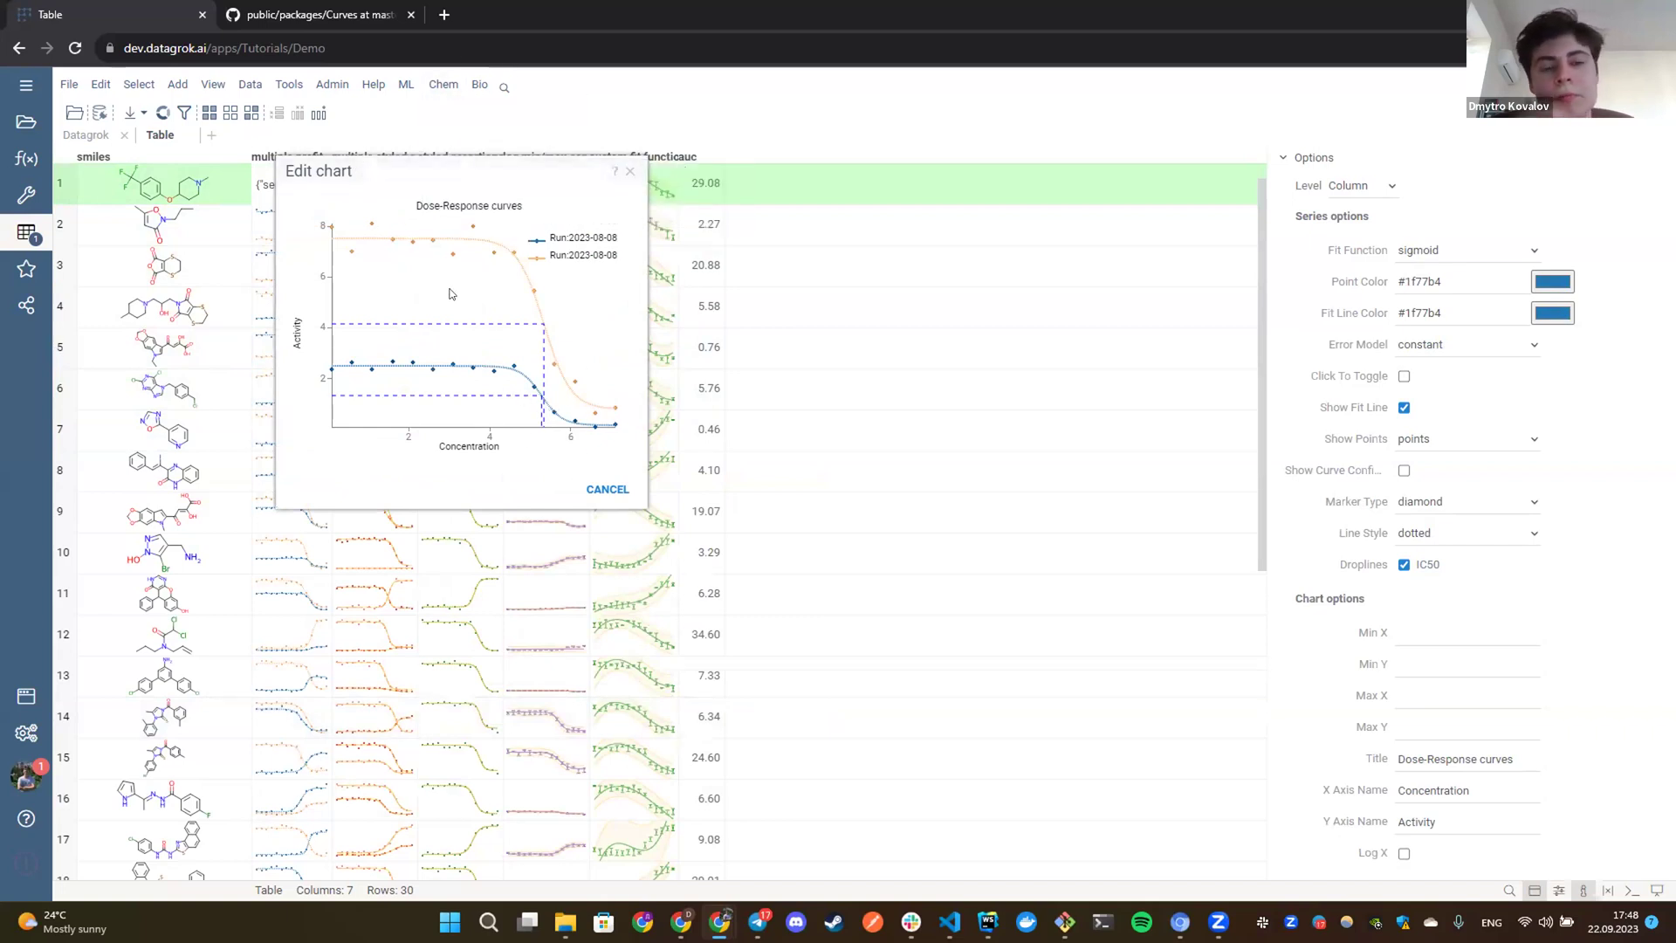
pyautogui.click(606, 490)
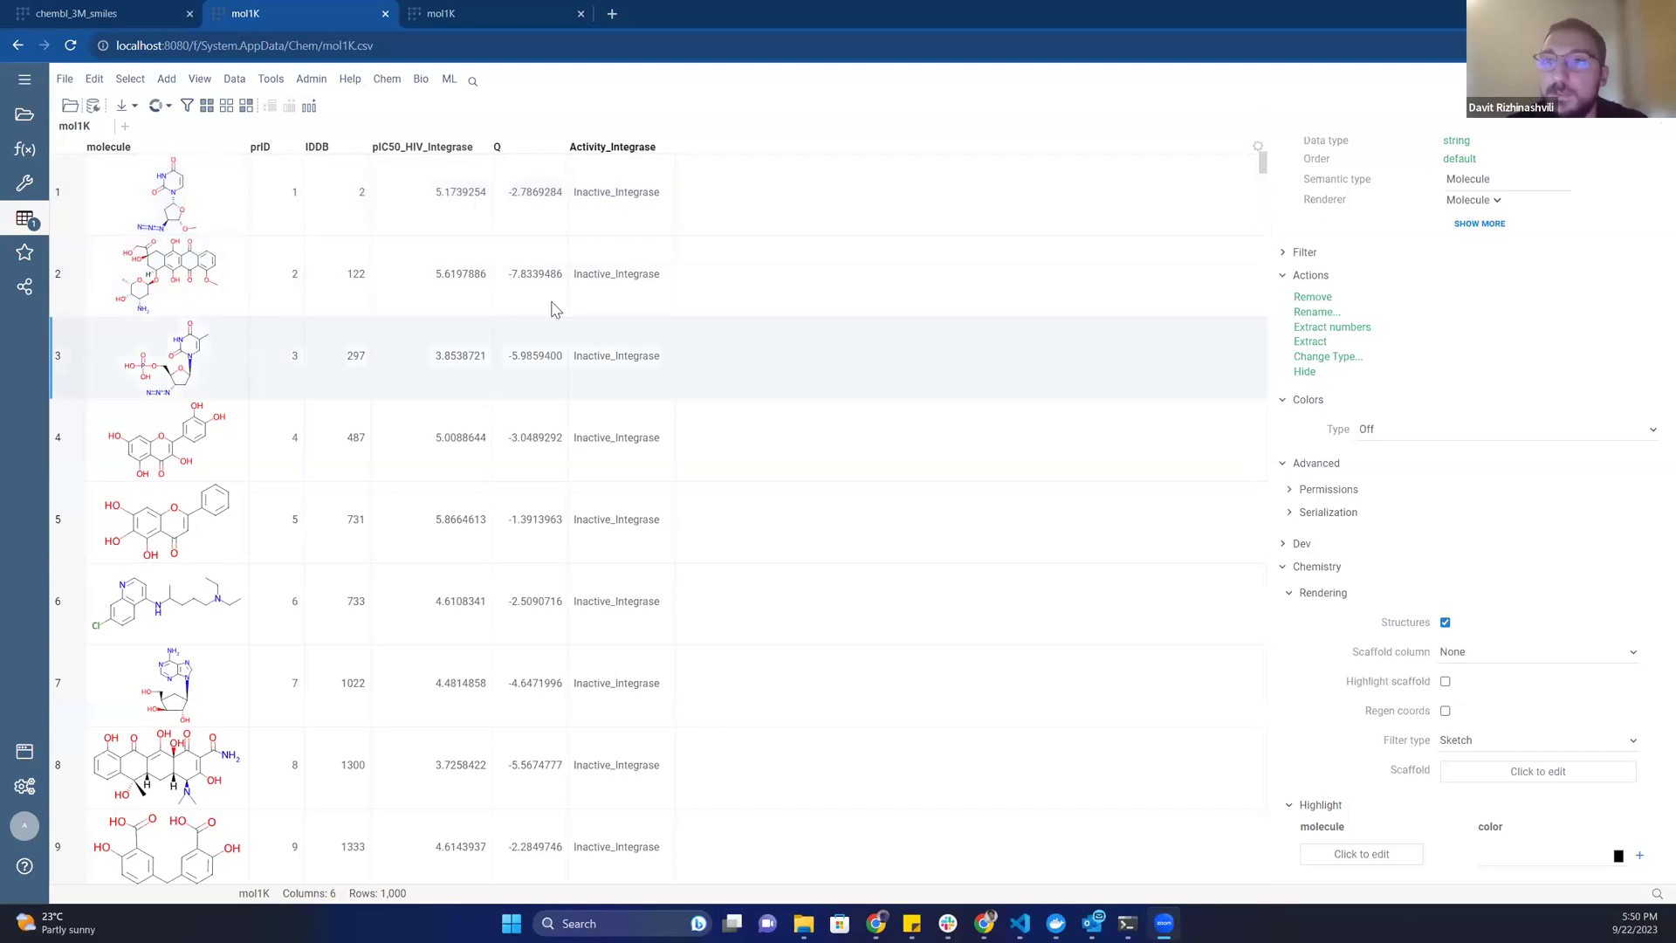
# Widen the molecule column's property area in the mol1K table and sketch a benzene ring as the highlight substructure.
pyautogui.moveTo(161, 165)
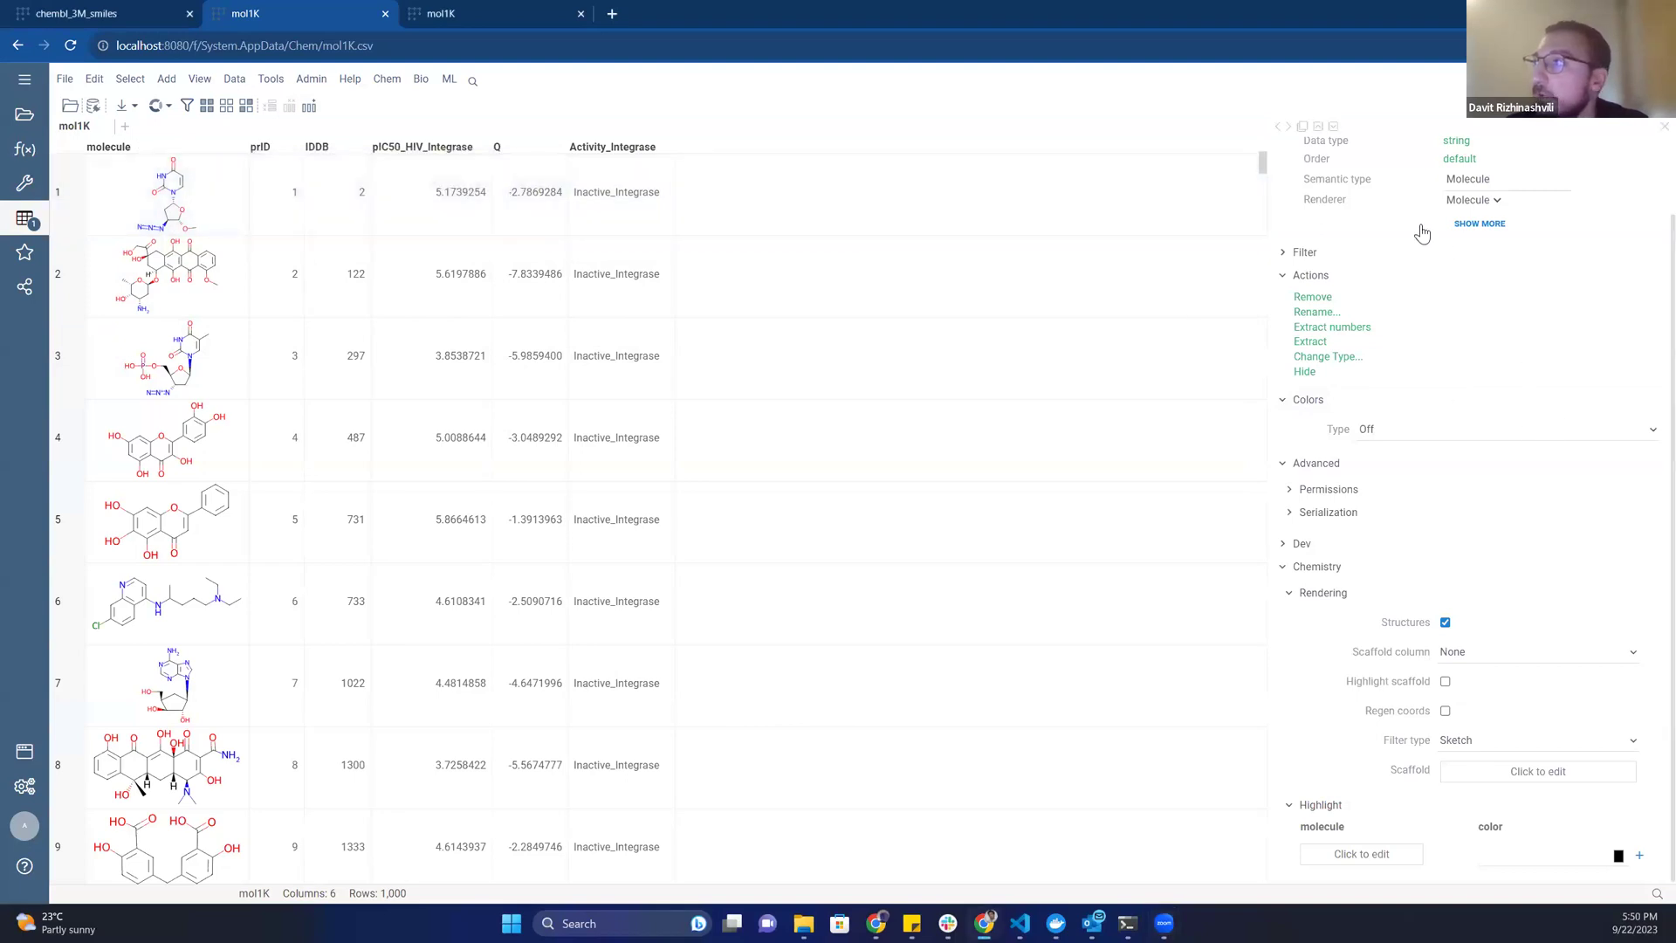
pyautogui.moveTo(1257, 234); pyautogui.dragTo(1219, 234)
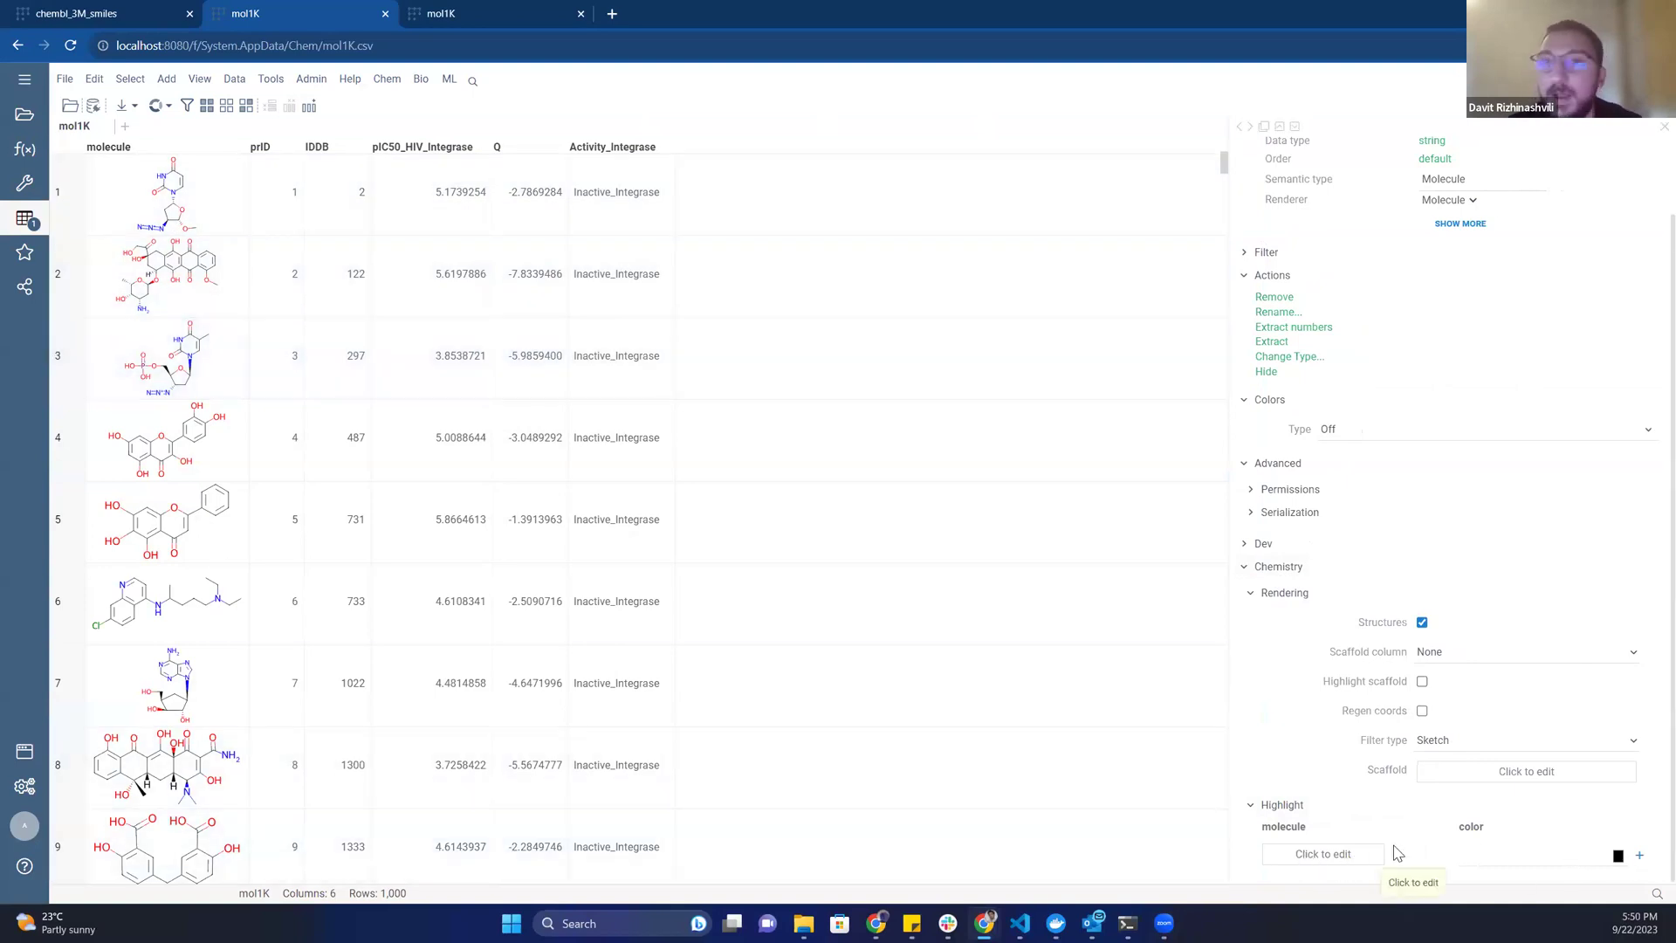
pyautogui.click(1342, 859)
pyautogui.click(962, 411)
pyautogui.click(1075, 374)
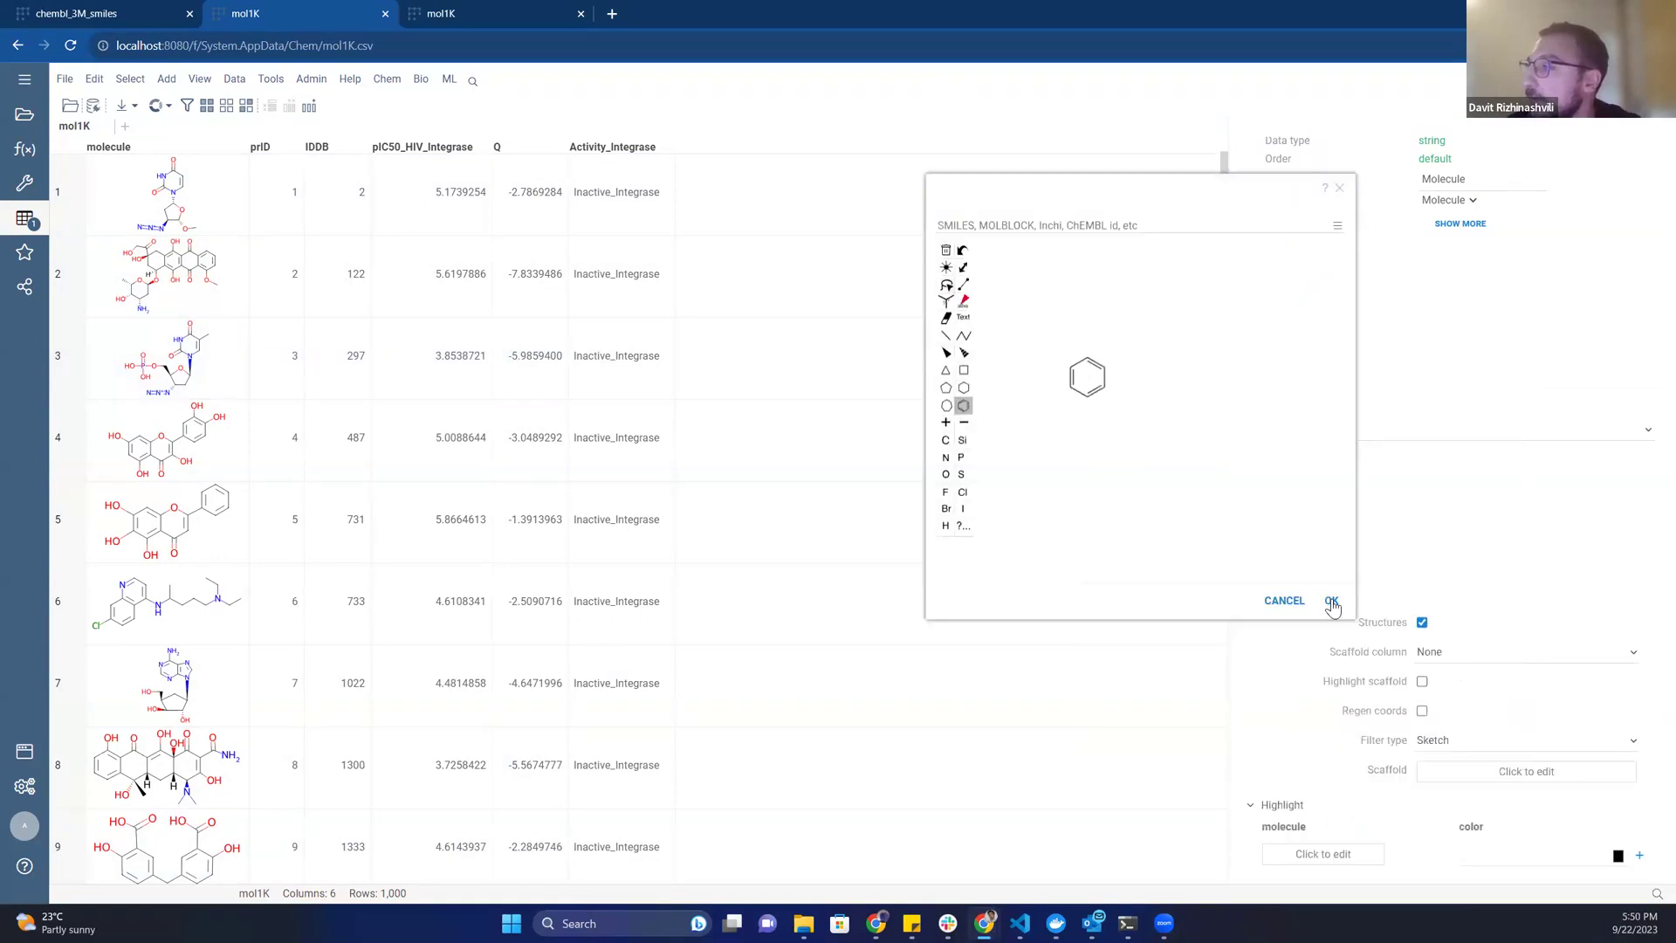
pyautogui.click(1332, 602)
# Set the benzene highlight color to green #38cc0f and add the highlight to the molecule column.
pyautogui.click(1617, 876)
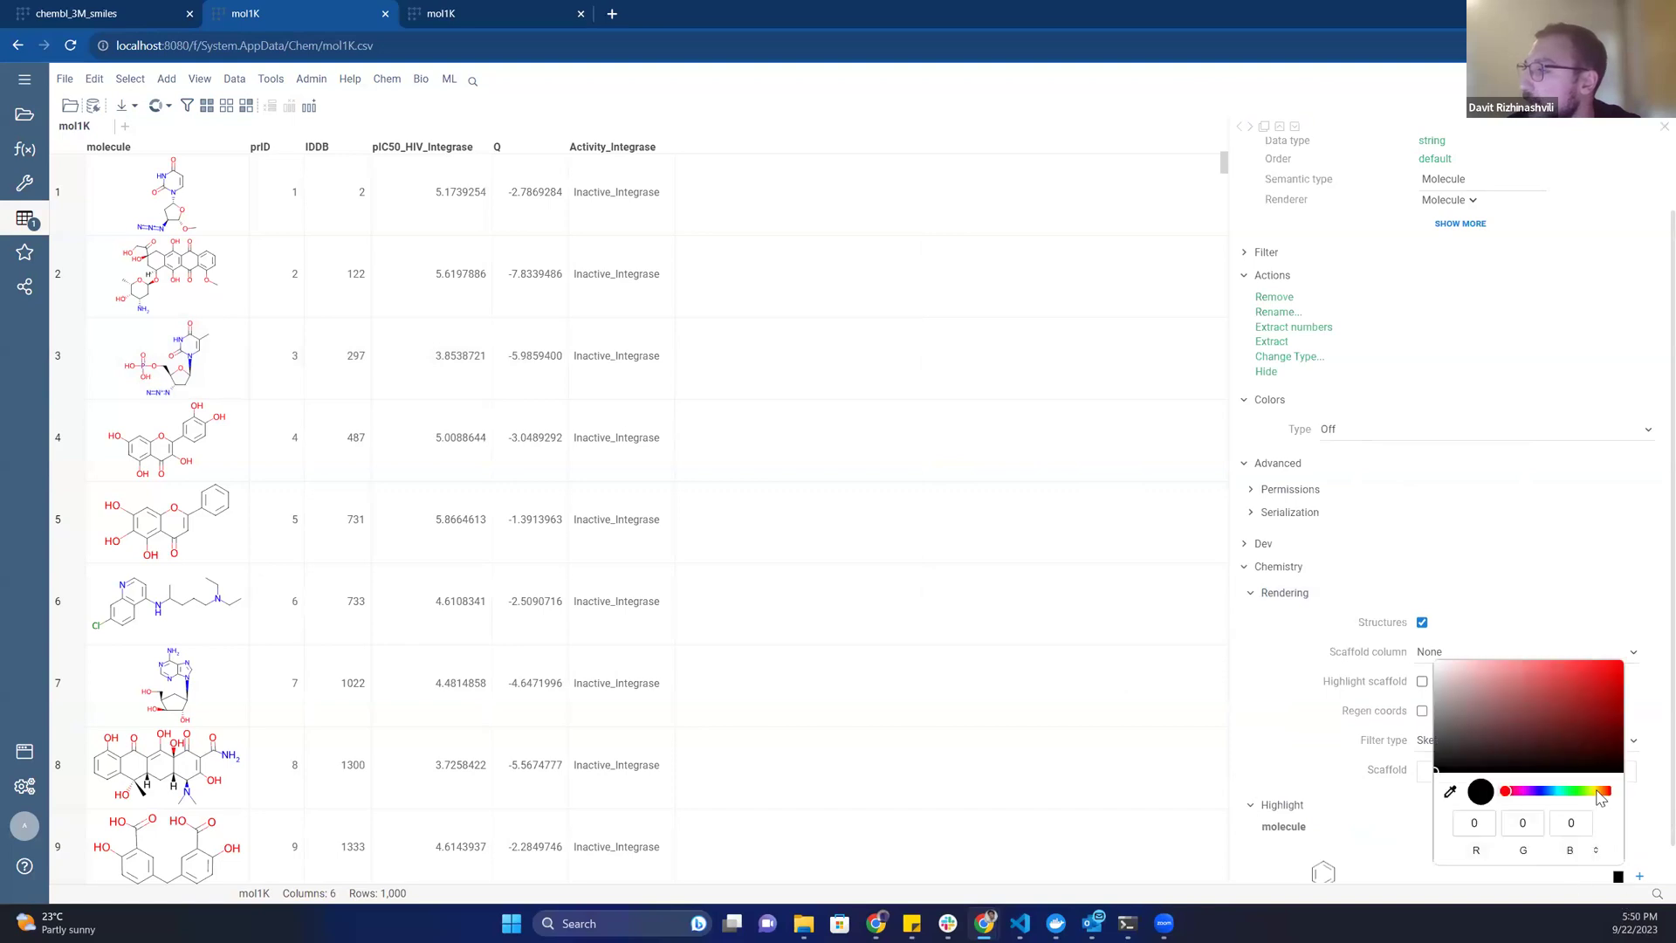
pyautogui.click(1580, 792)
pyautogui.click(1609, 684)
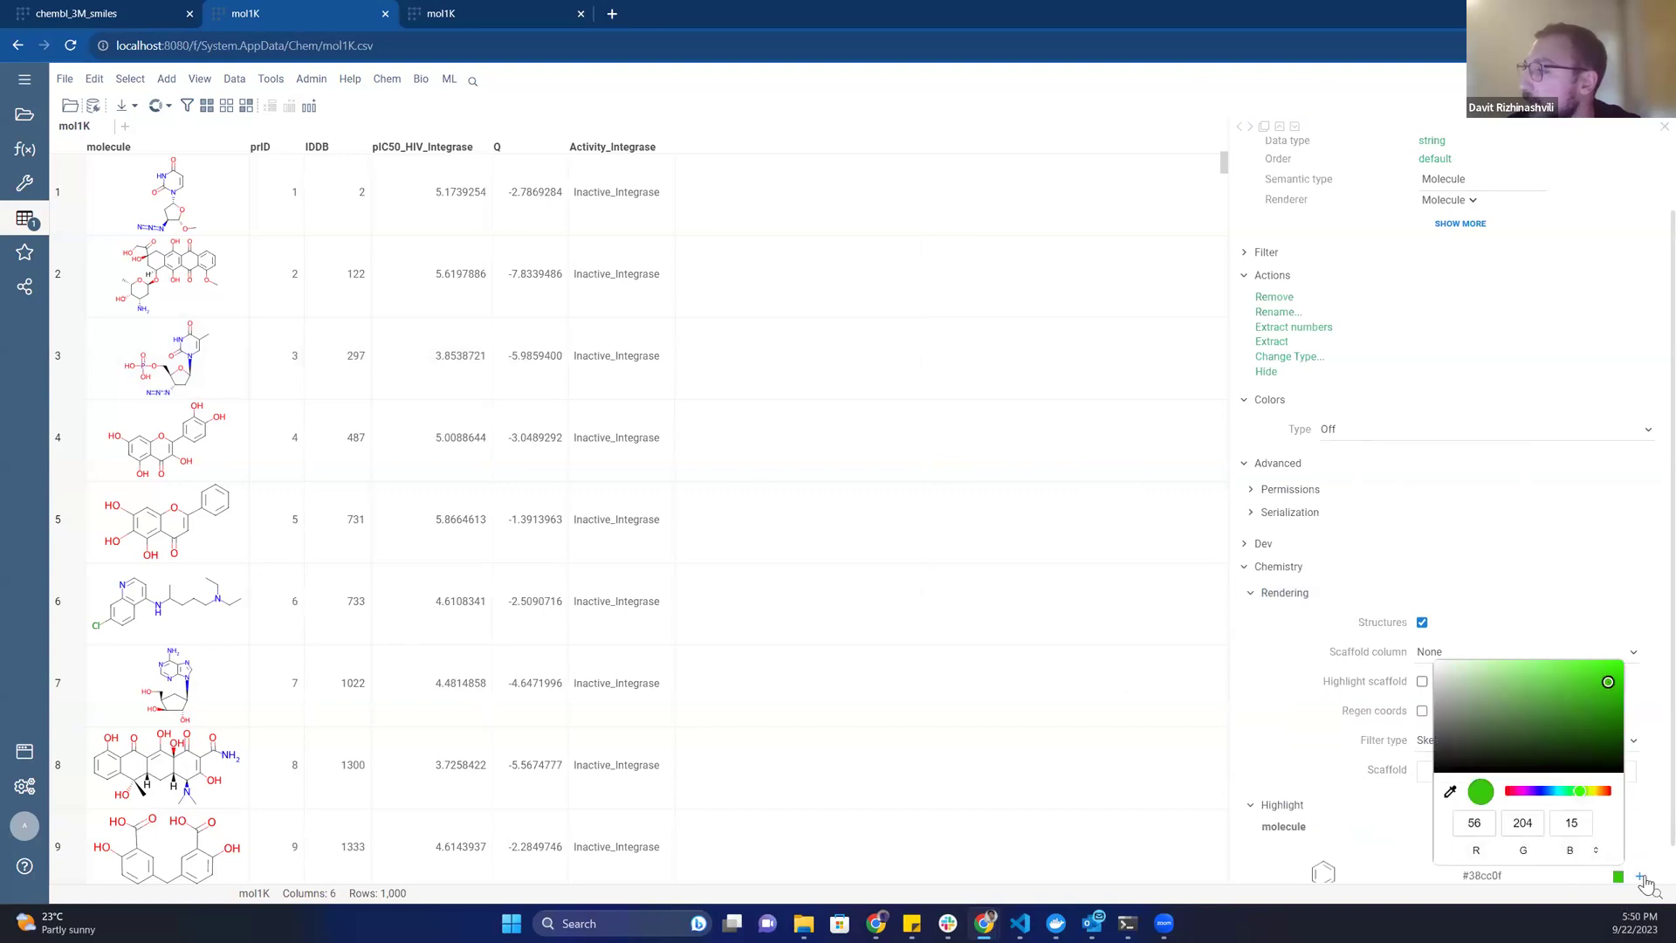
pyautogui.click(1641, 877)
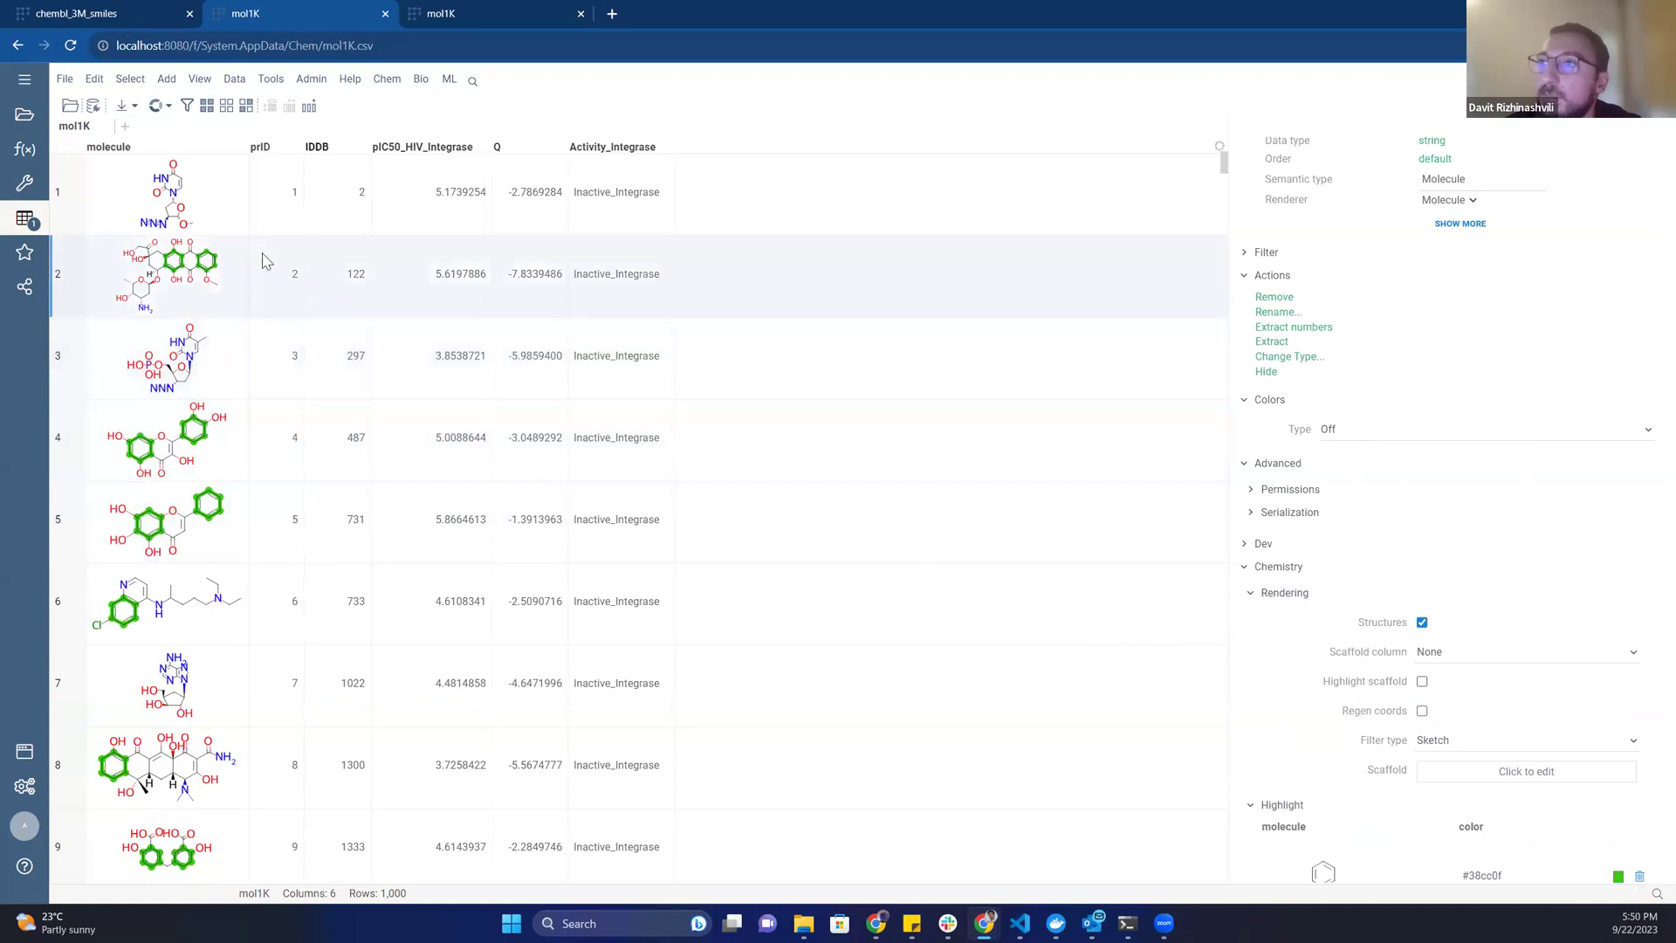
# Sketch cyclohexanol, a six-membered single-bond ring with an OH group, as the second highlight substructure.
pyautogui.scroll(-1, 205, 349)
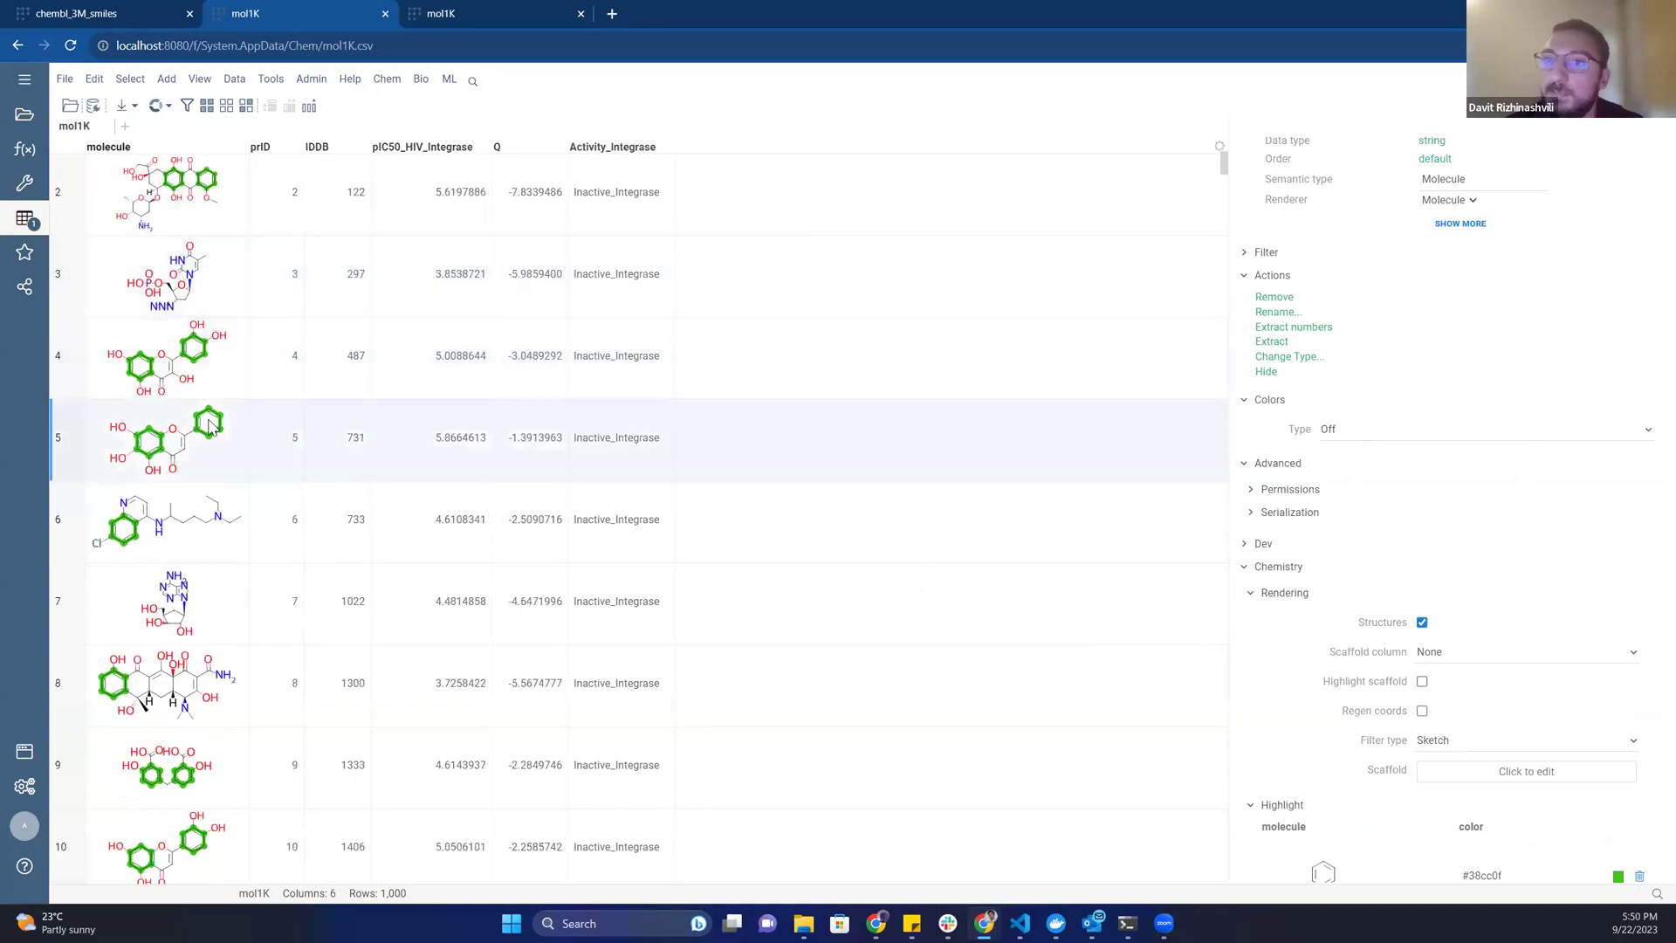
pyautogui.scroll(-3, 228, 524)
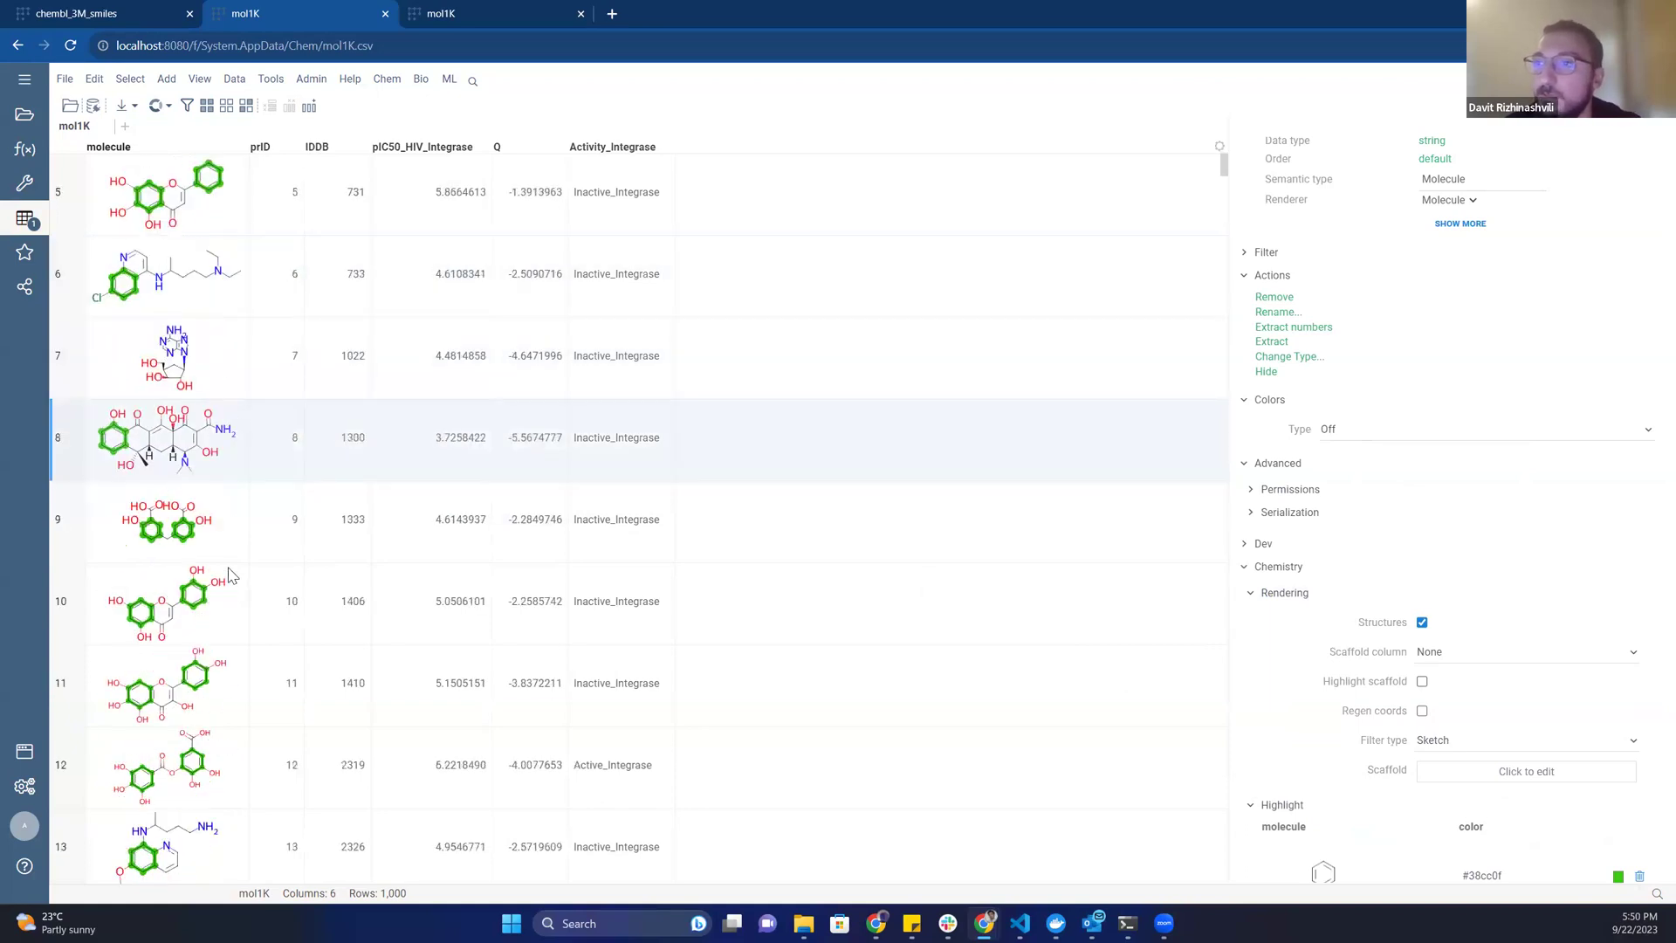
pyautogui.scroll(-1, 179, 517)
pyautogui.scroll(-1, 1362, 568)
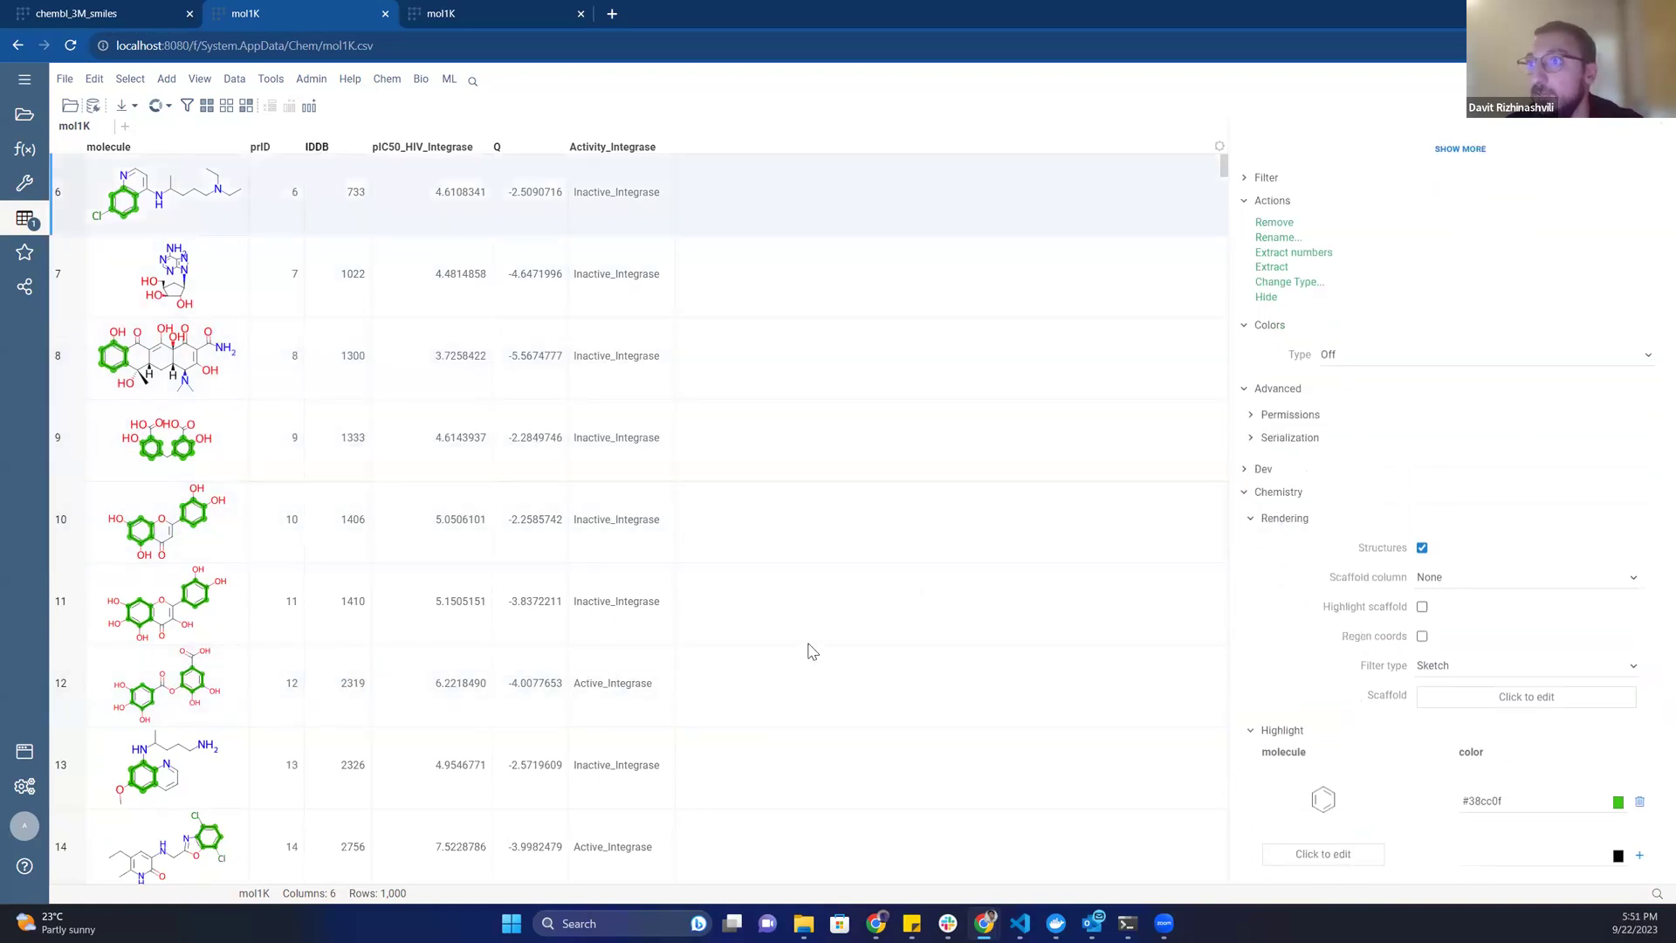
pyautogui.click(1290, 861)
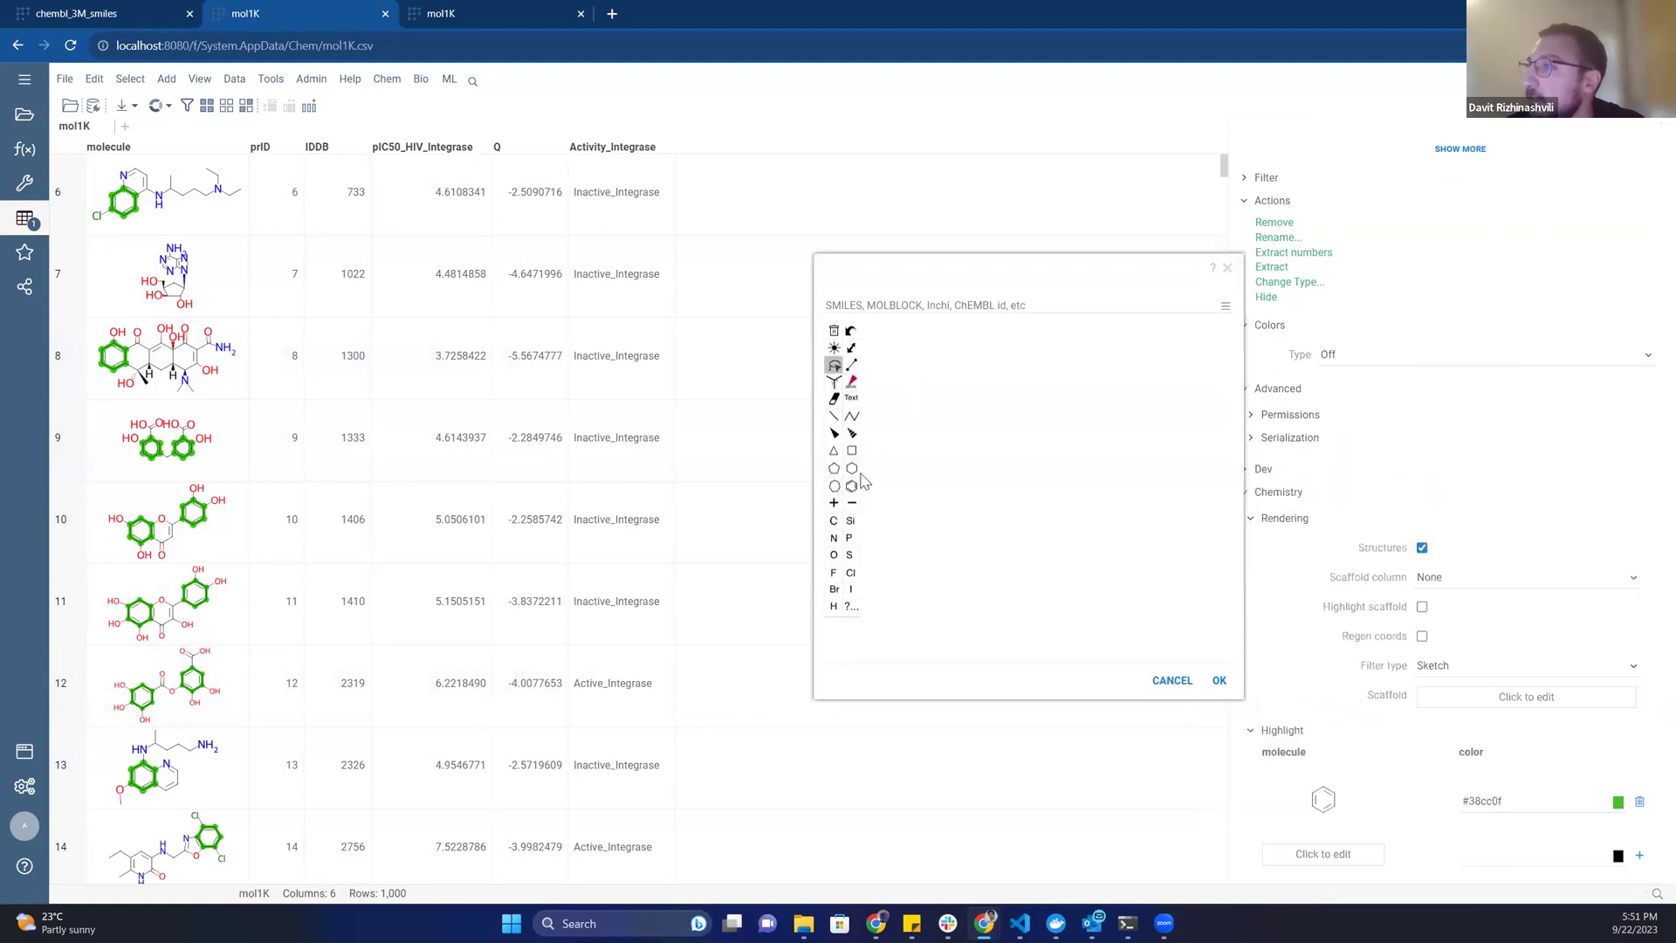
pyautogui.click(851, 468)
pyautogui.click(1008, 443)
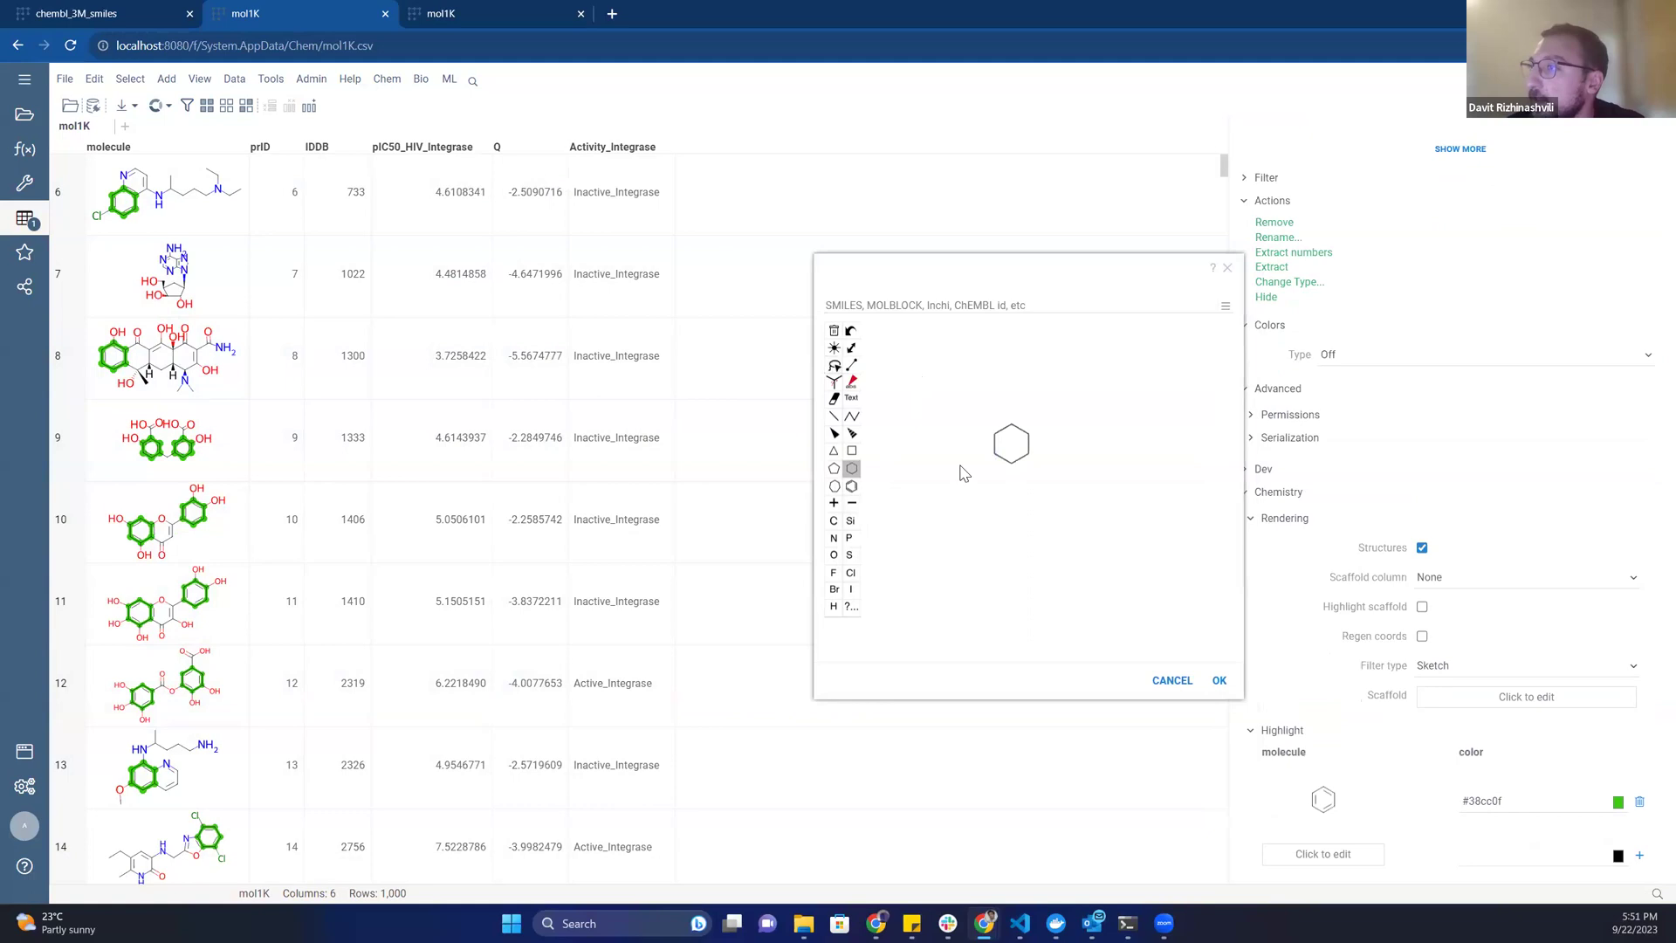
pyautogui.click(833, 416)
pyautogui.click(835, 556)
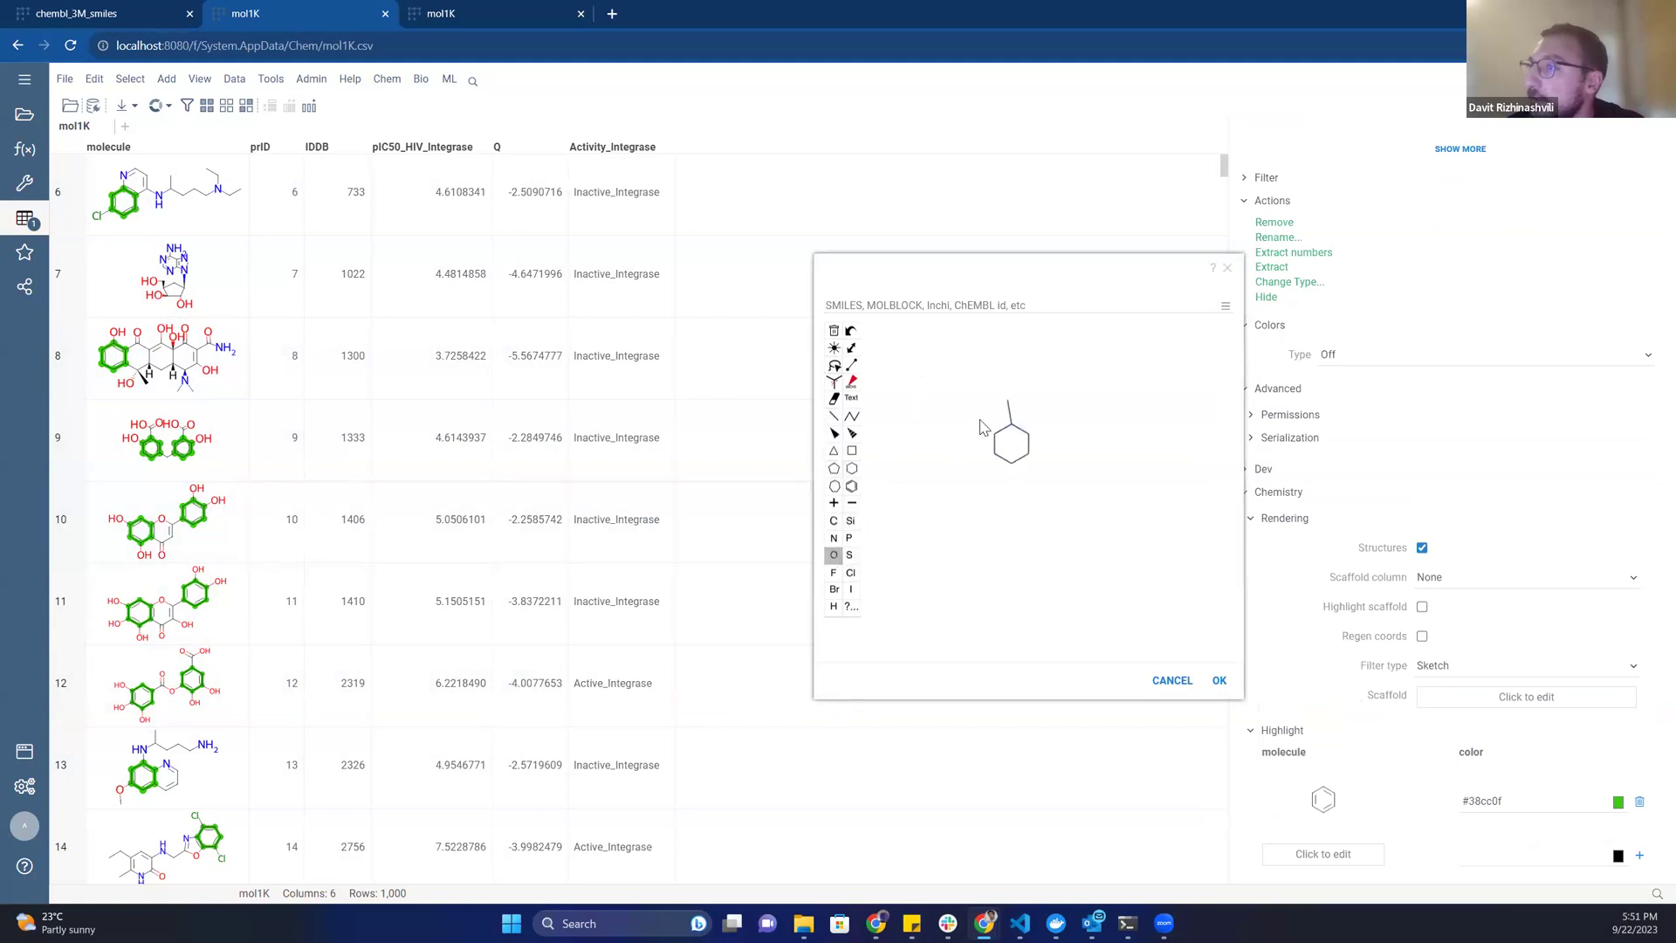
pyautogui.click(1219, 682)
# Set the cyclohexanol highlight color to blue #2e7acc and add the highlight to the molecule column.
pyautogui.scroll(-1, 1606, 786)
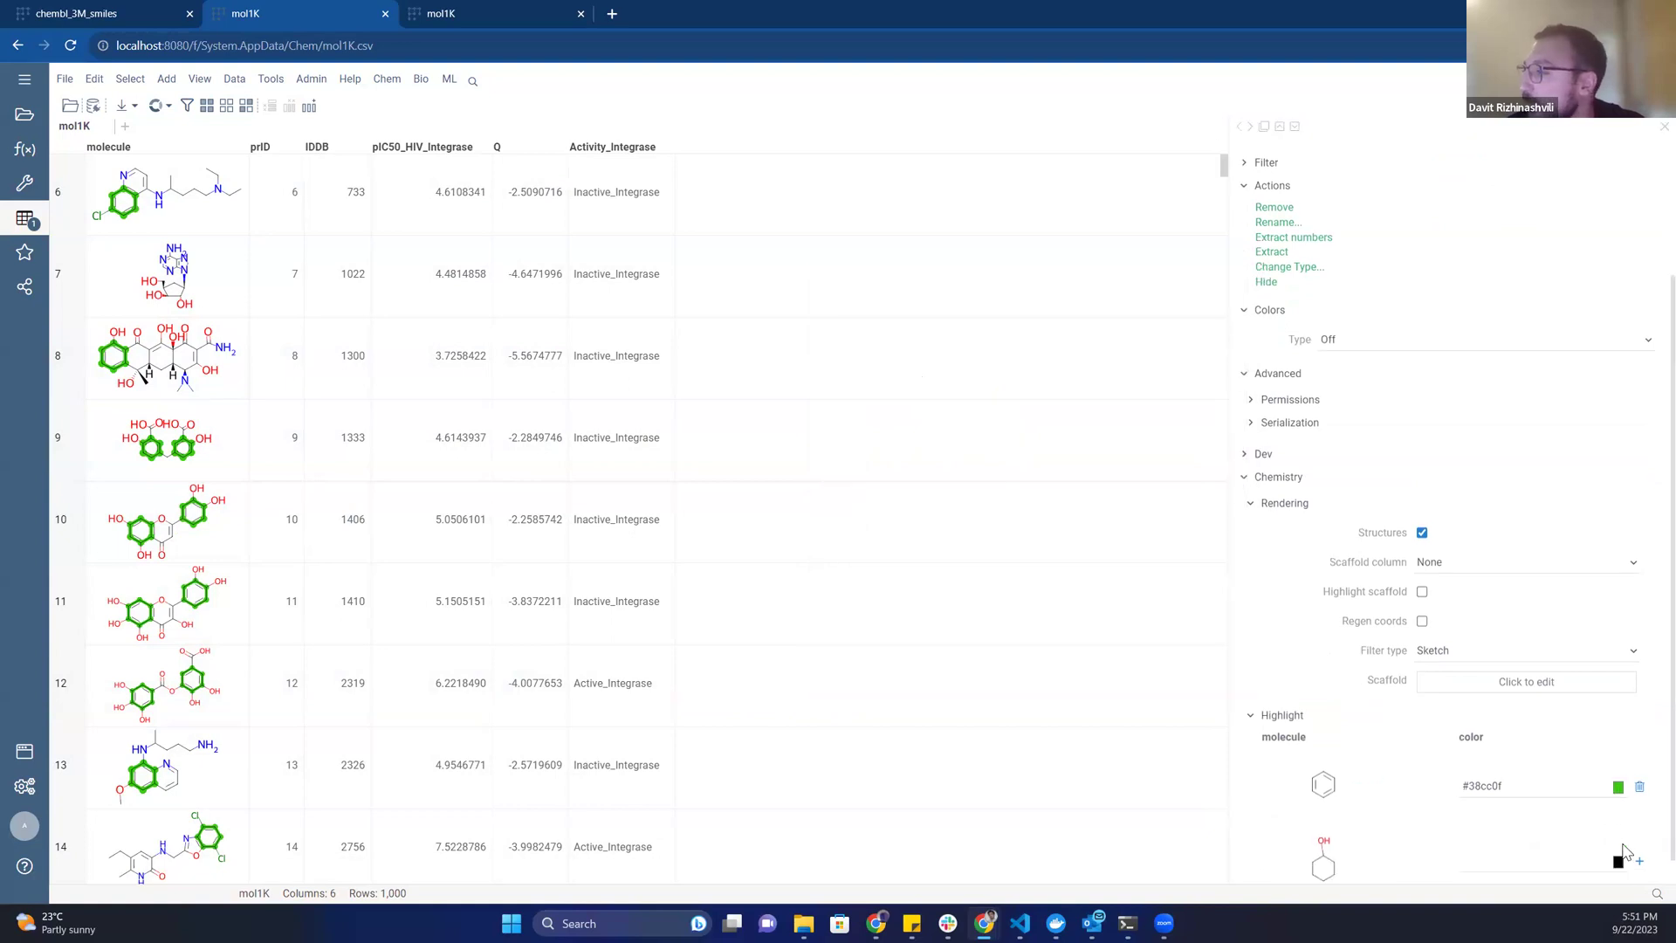
pyautogui.click(1617, 836)
pyautogui.moveTo(1535, 698); pyautogui.dragTo(1580, 644)
pyautogui.click(1550, 748)
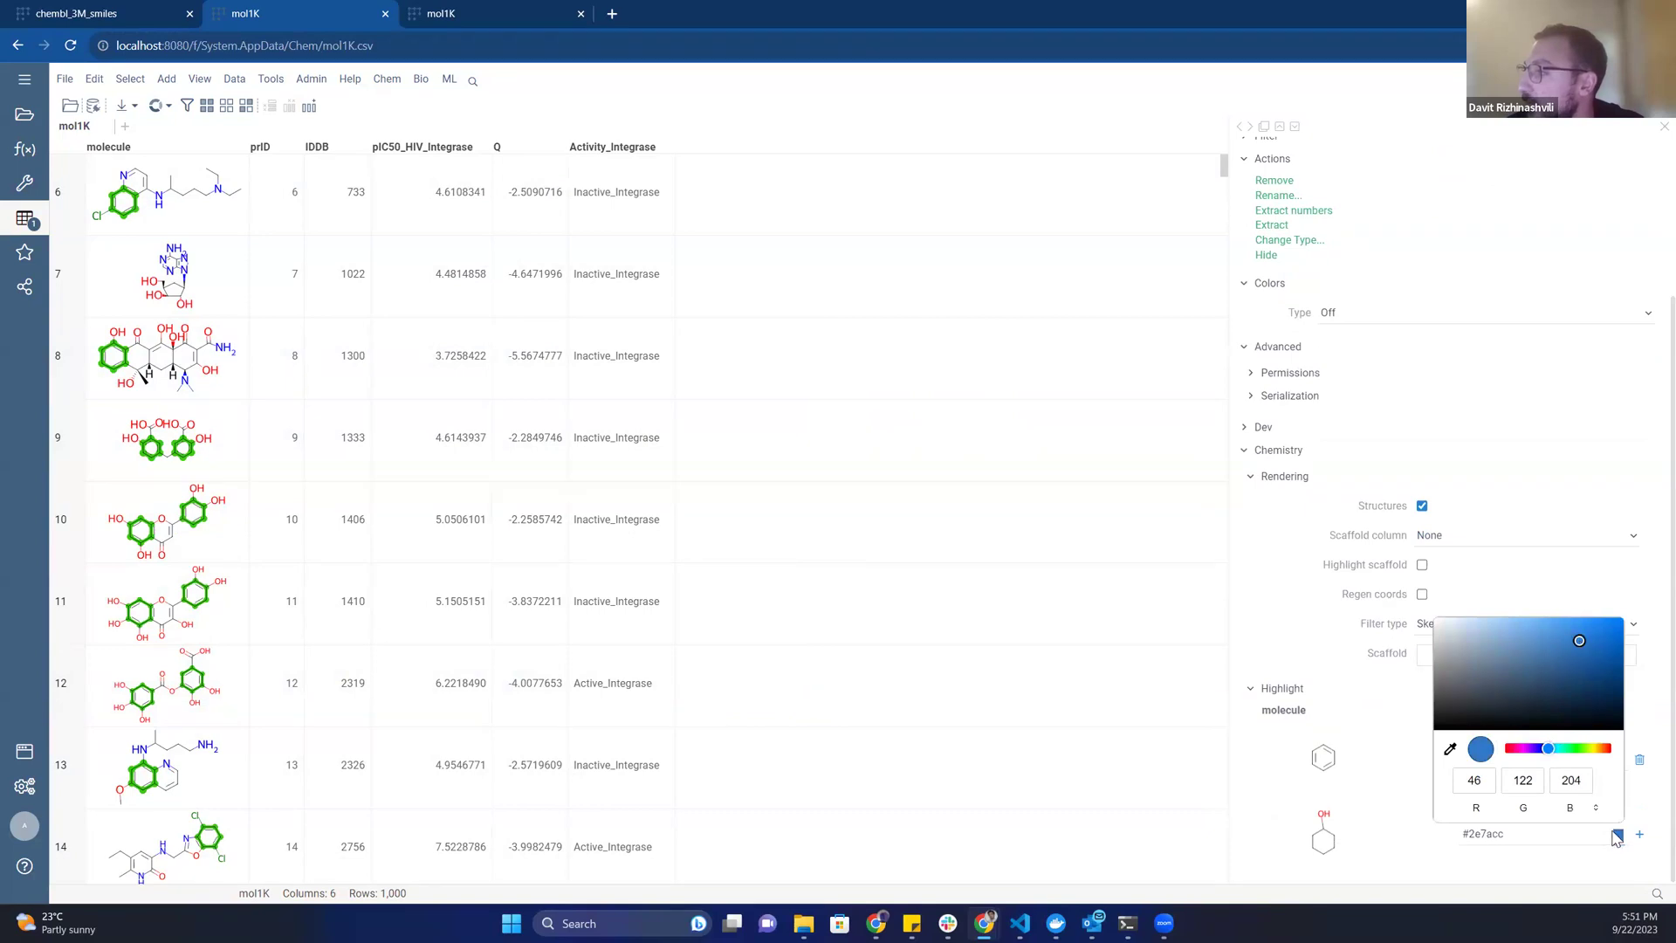
# Look through the table rows to check how the green and blue substructure highlights render on the molecules.
pyautogui.scroll(5, 434, 438)
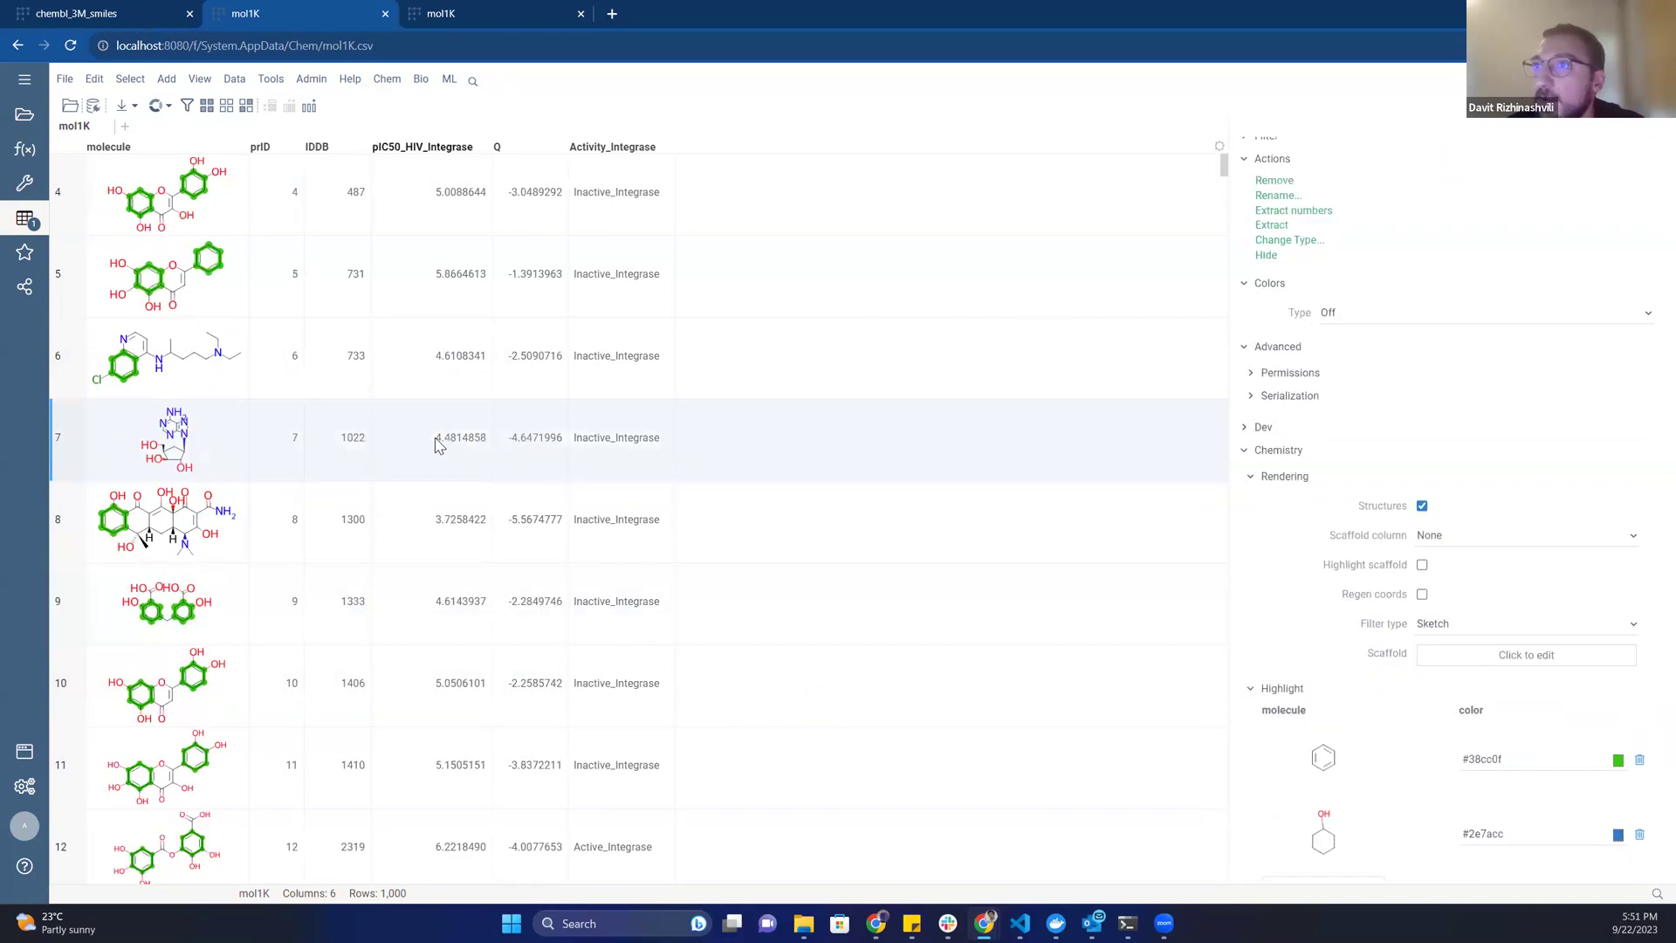
pyautogui.scroll(-20, 428, 445)
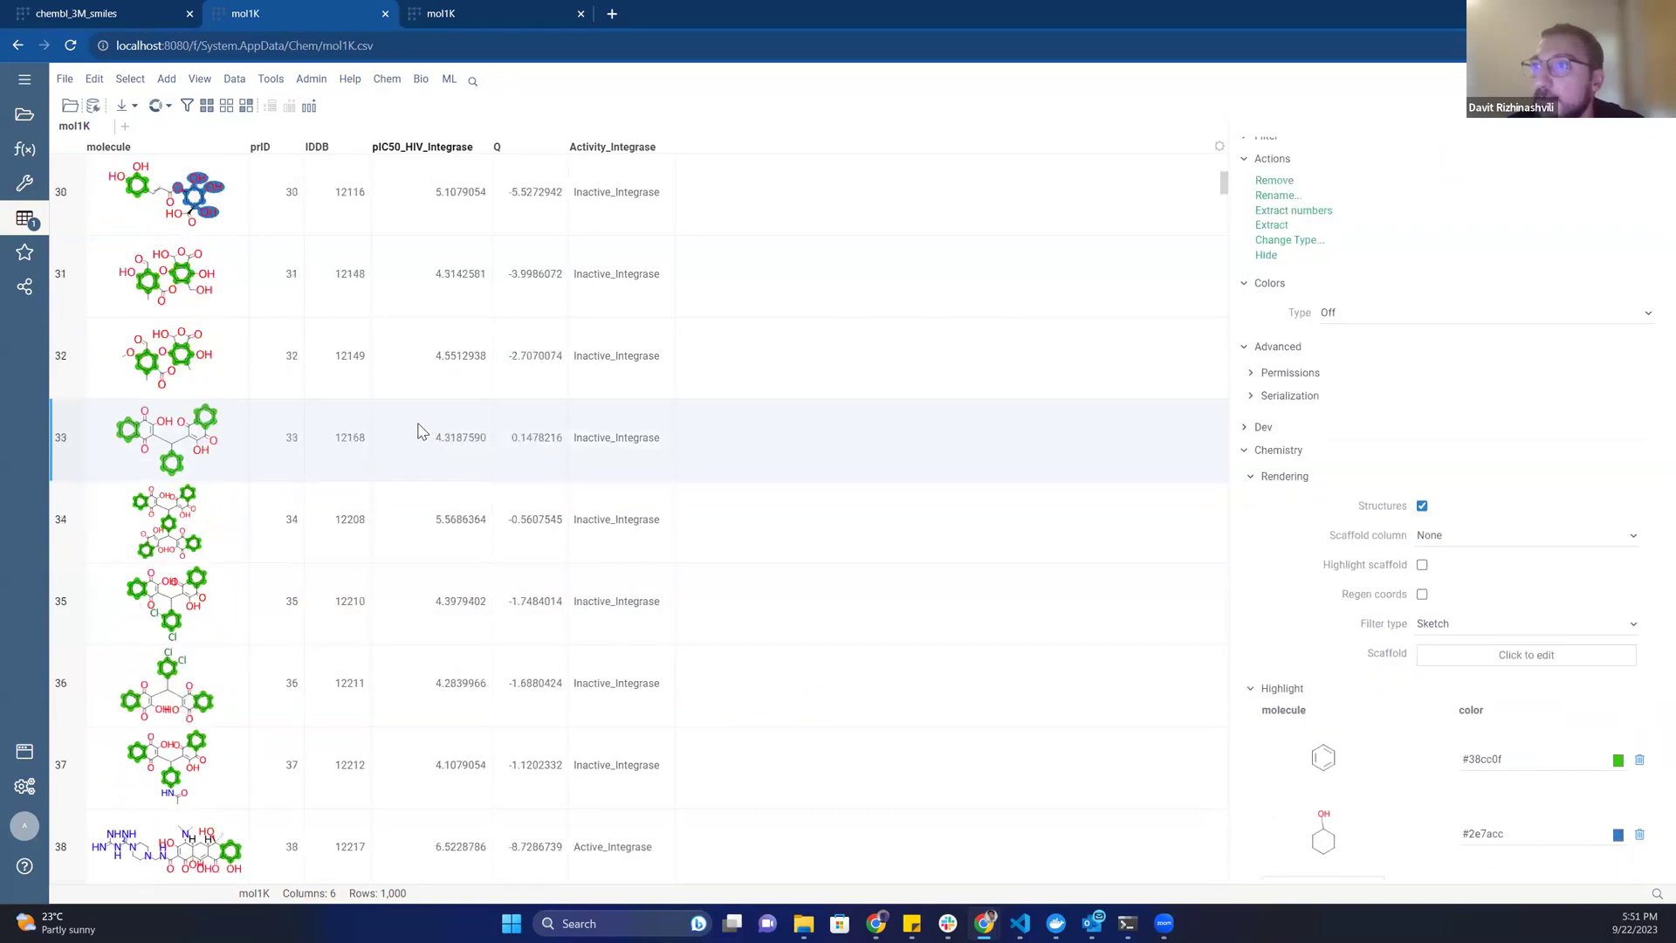
pyautogui.scroll(2, 144, 367)
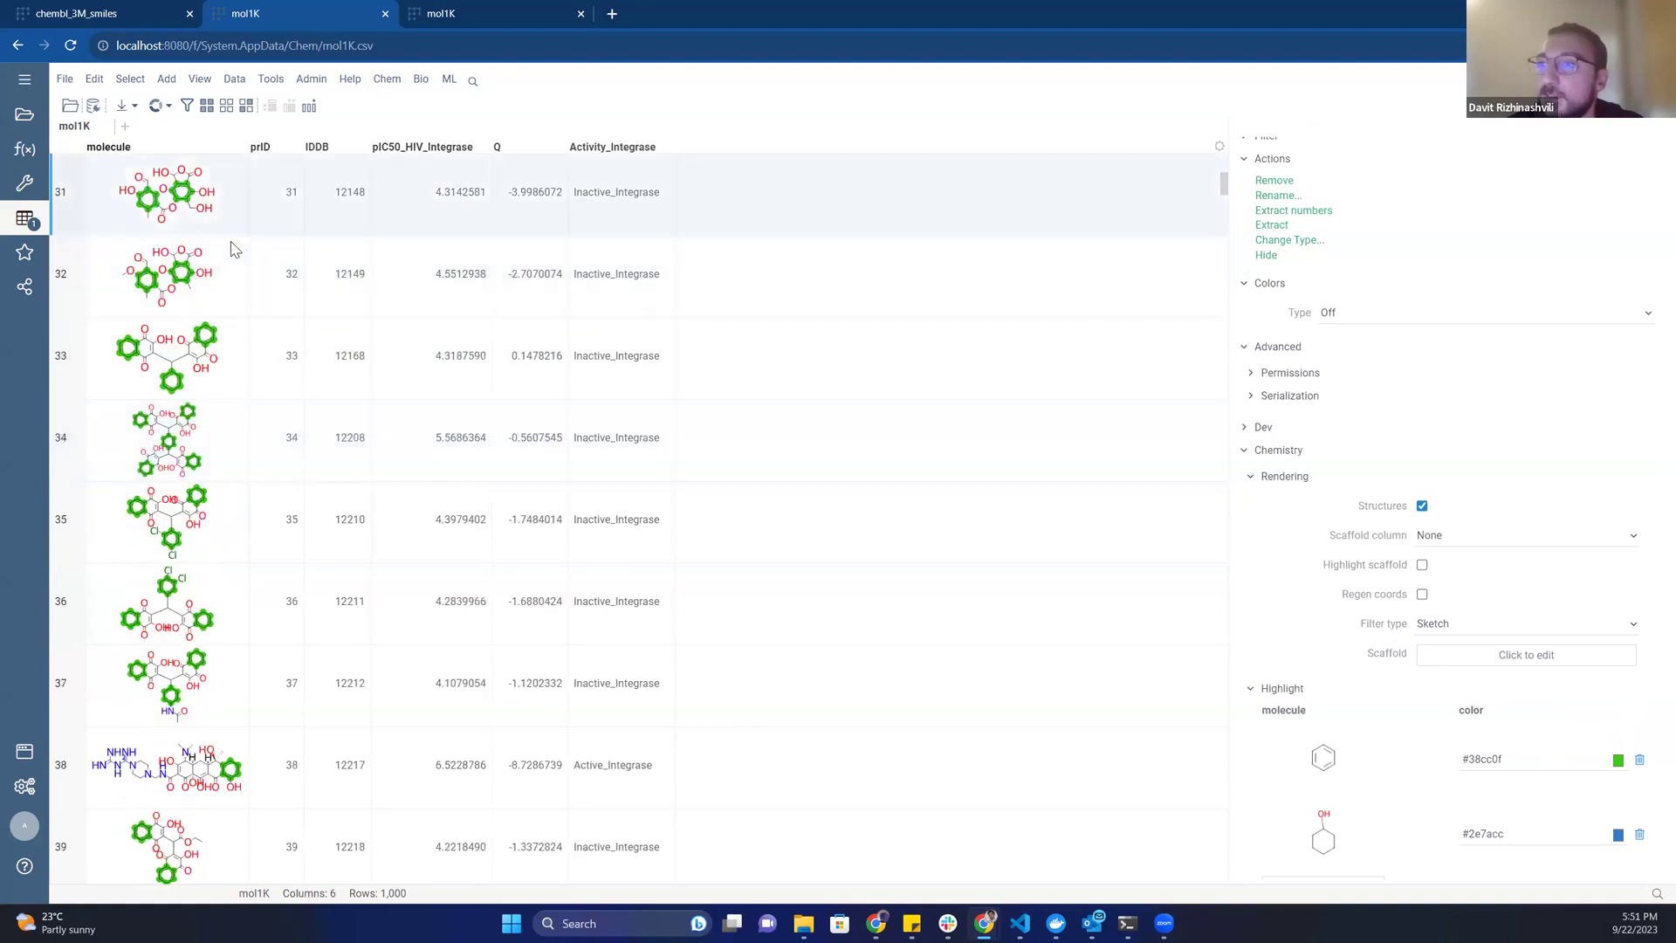
pyautogui.scroll(-9, 247, 360)
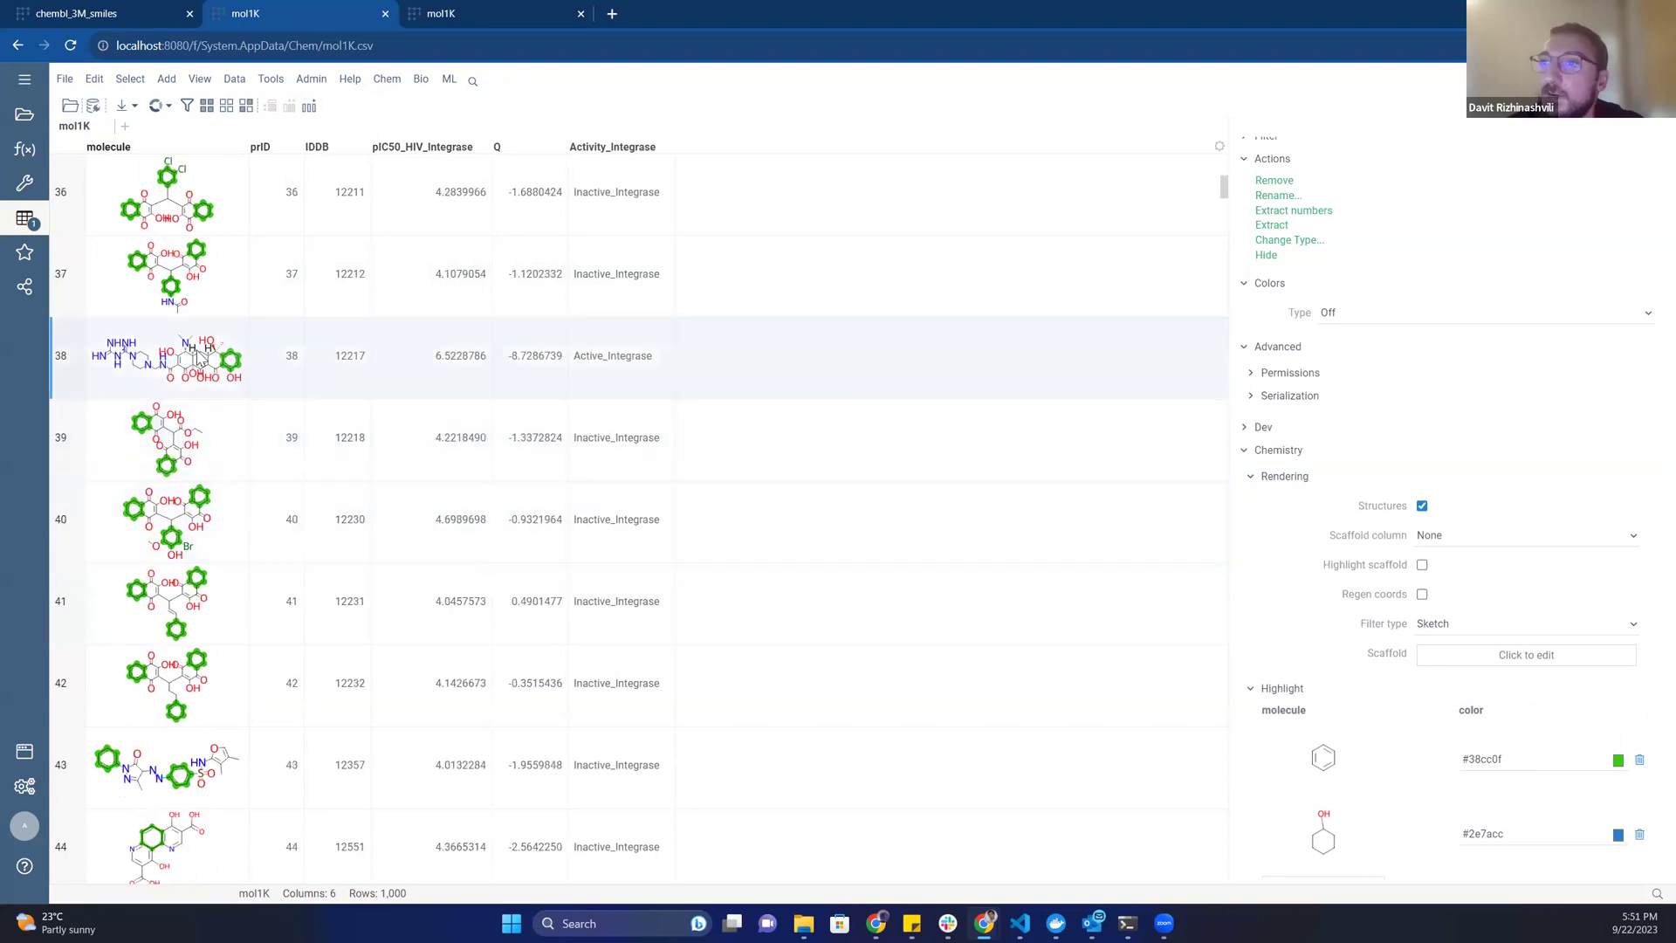
pyautogui.scroll(-2, 257, 628)
pyautogui.scroll(-1, 1449, 741)
pyautogui.moveTo(1369, 793)
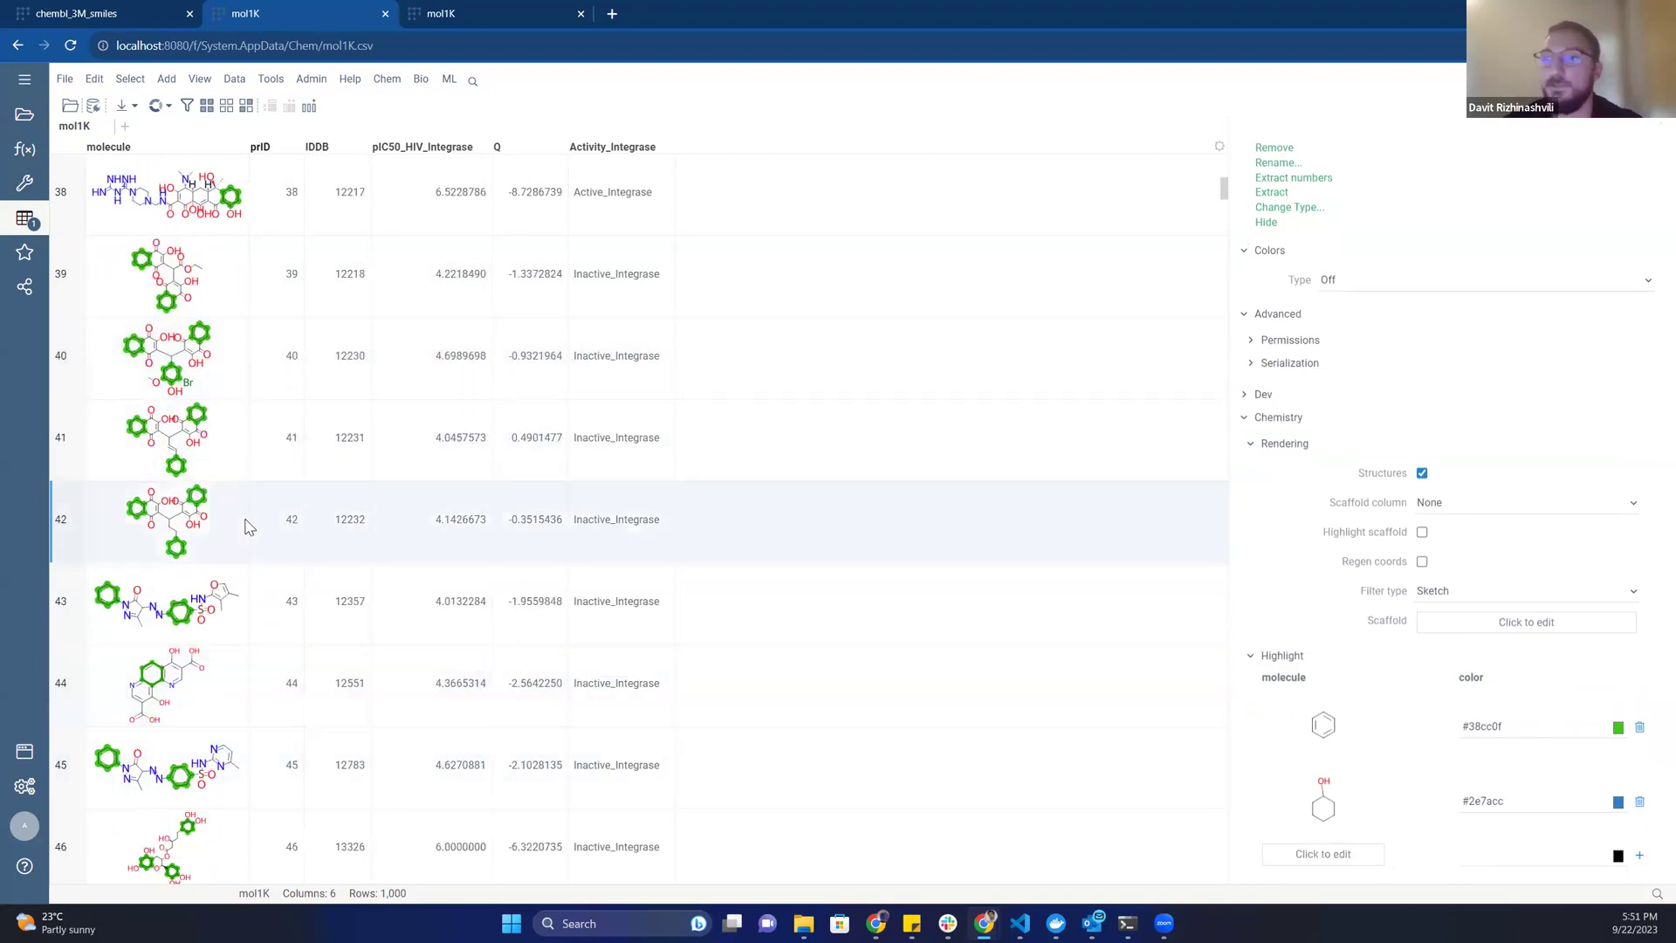
pyautogui.scroll(-4, 288, 515)
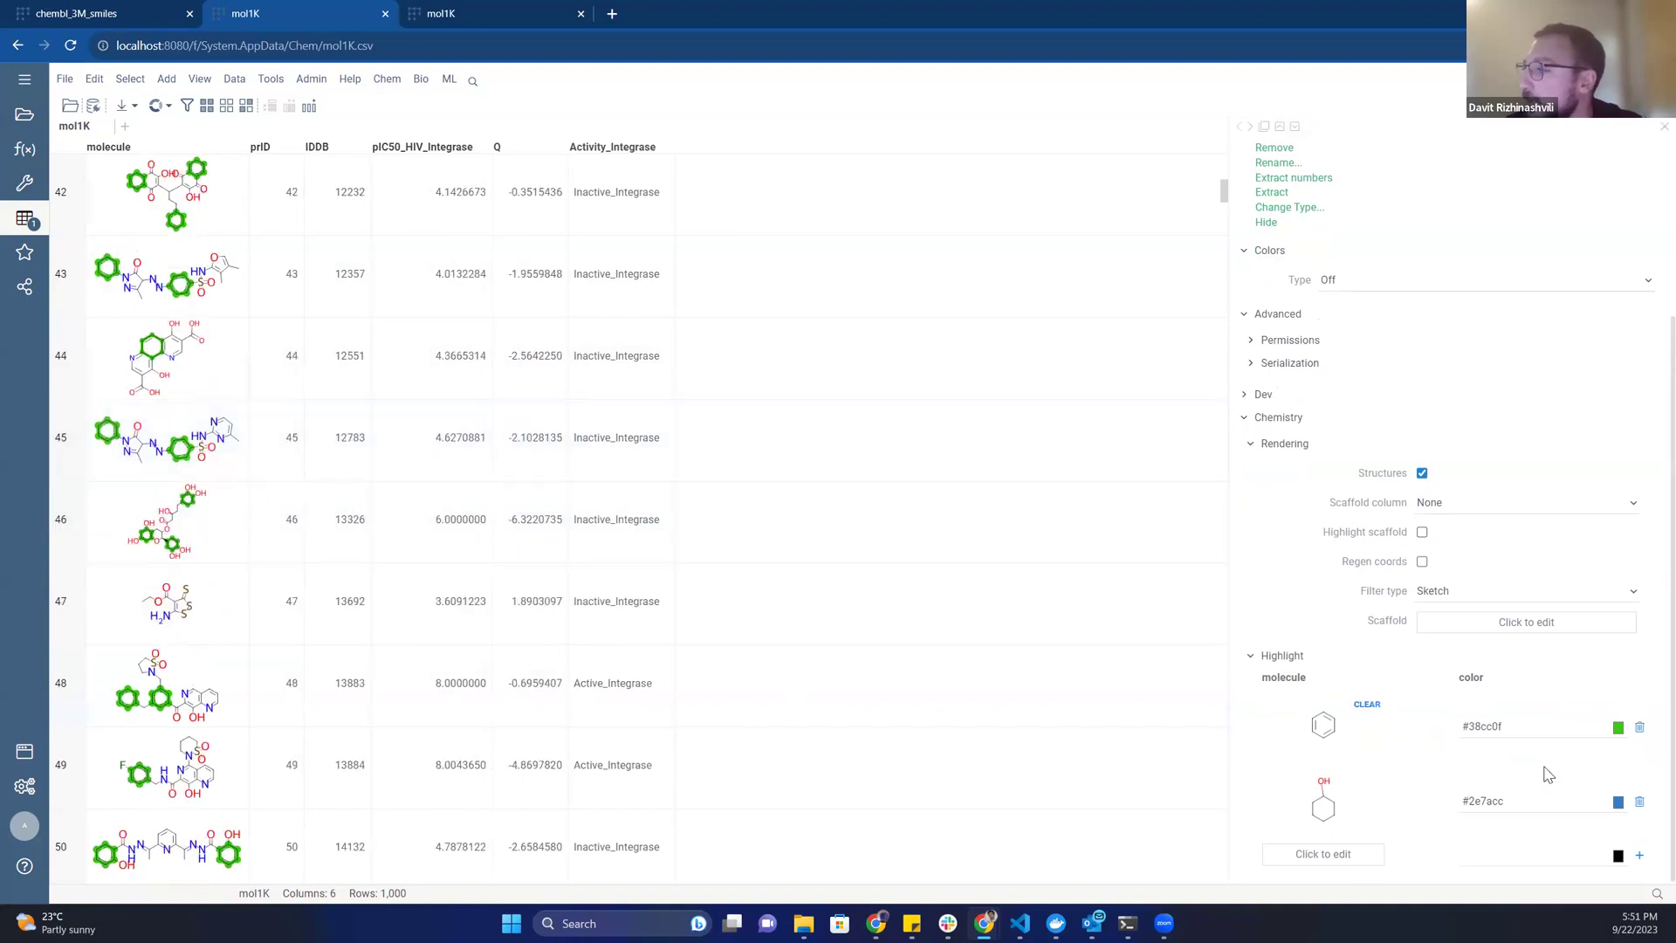
# Sketch a chain of three nitrogen atoms joined by single bonds as the third highlight substructure.
pyautogui.click(1334, 856)
pyautogui.moveTo(1399, 460); pyautogui.dragTo(1090, 243)
pyautogui.click(996, 492)
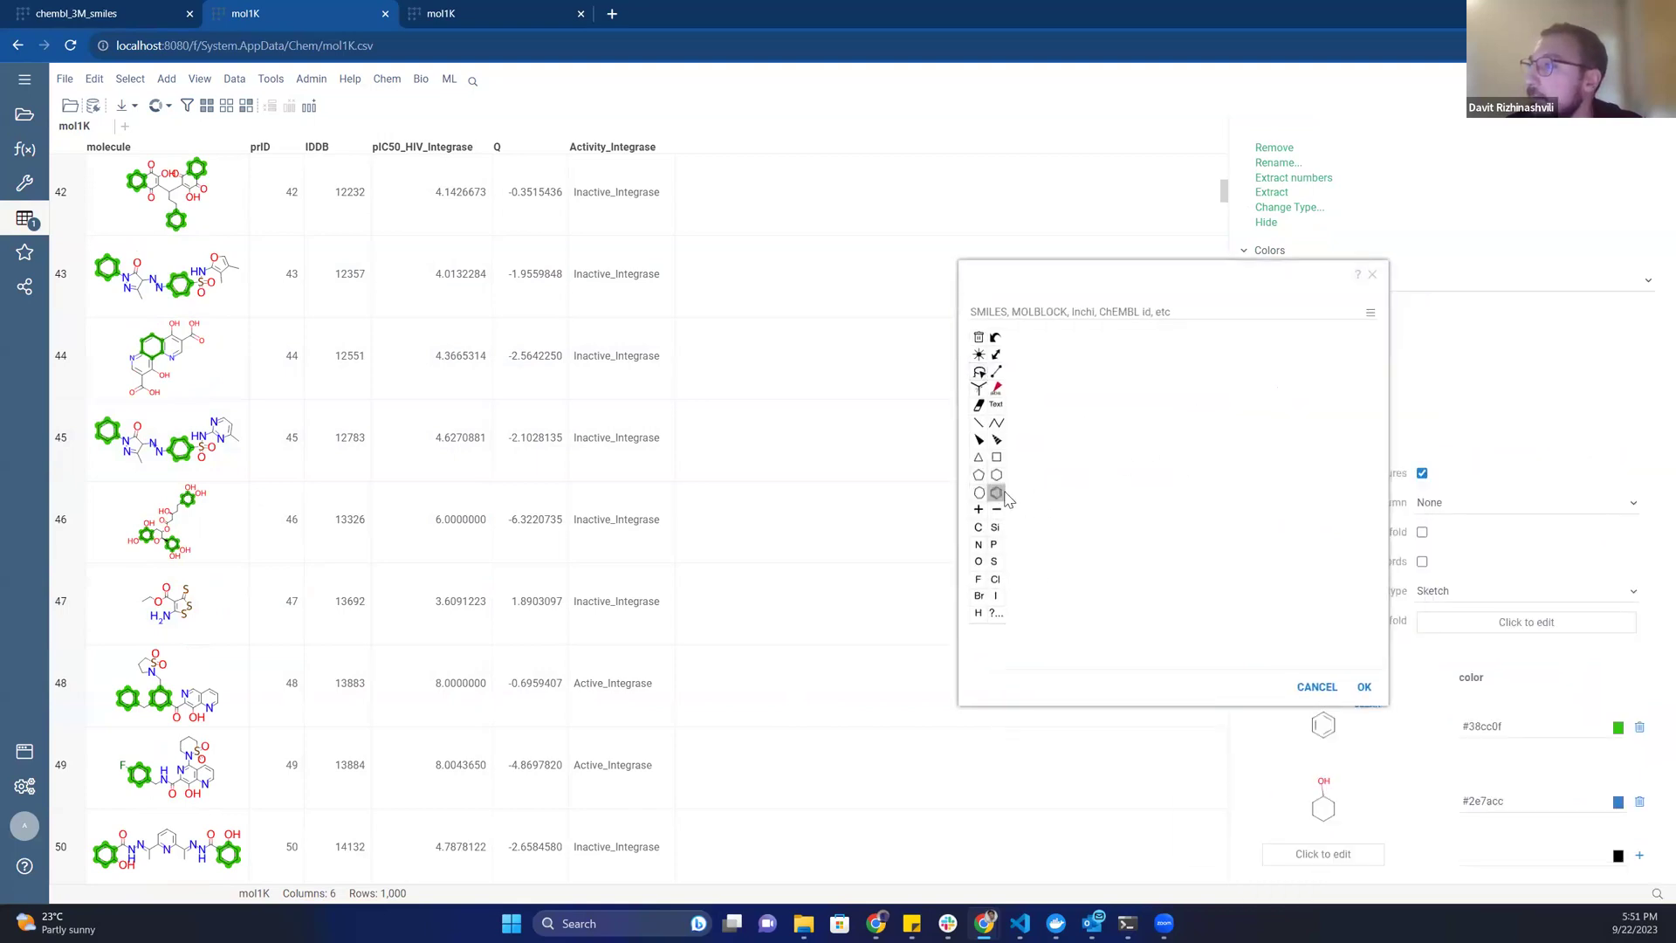
pyautogui.click(978, 544)
pyautogui.click(1187, 445)
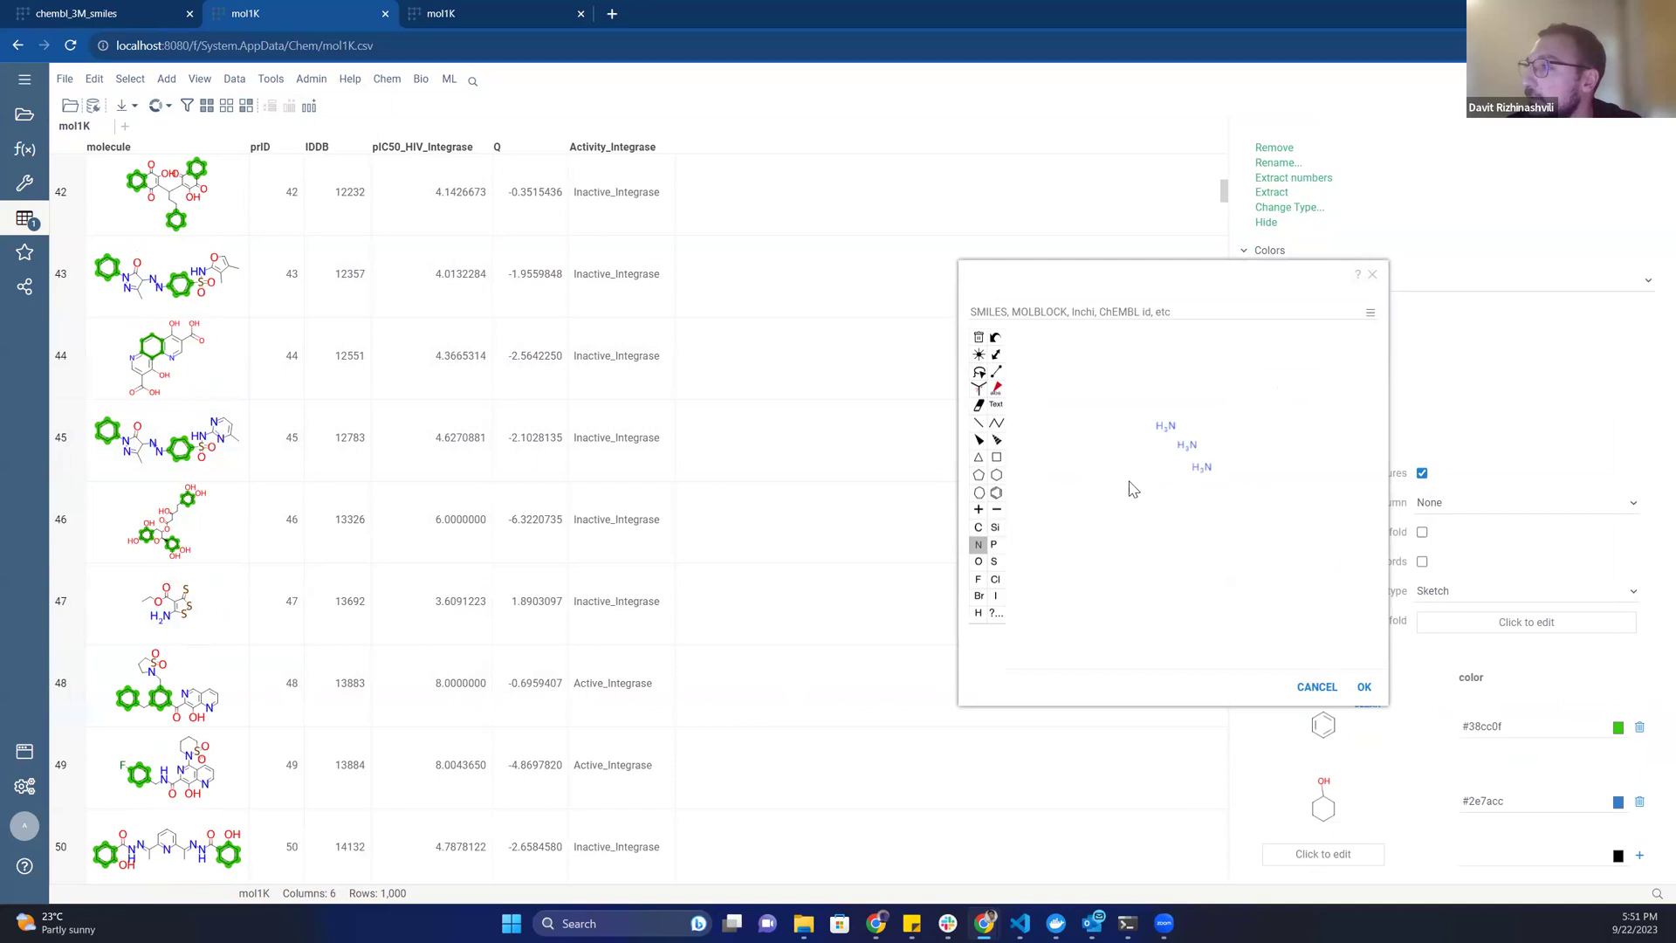
pyautogui.click(978, 423)
pyautogui.moveTo(1186, 445); pyautogui.dragTo(1195, 446)
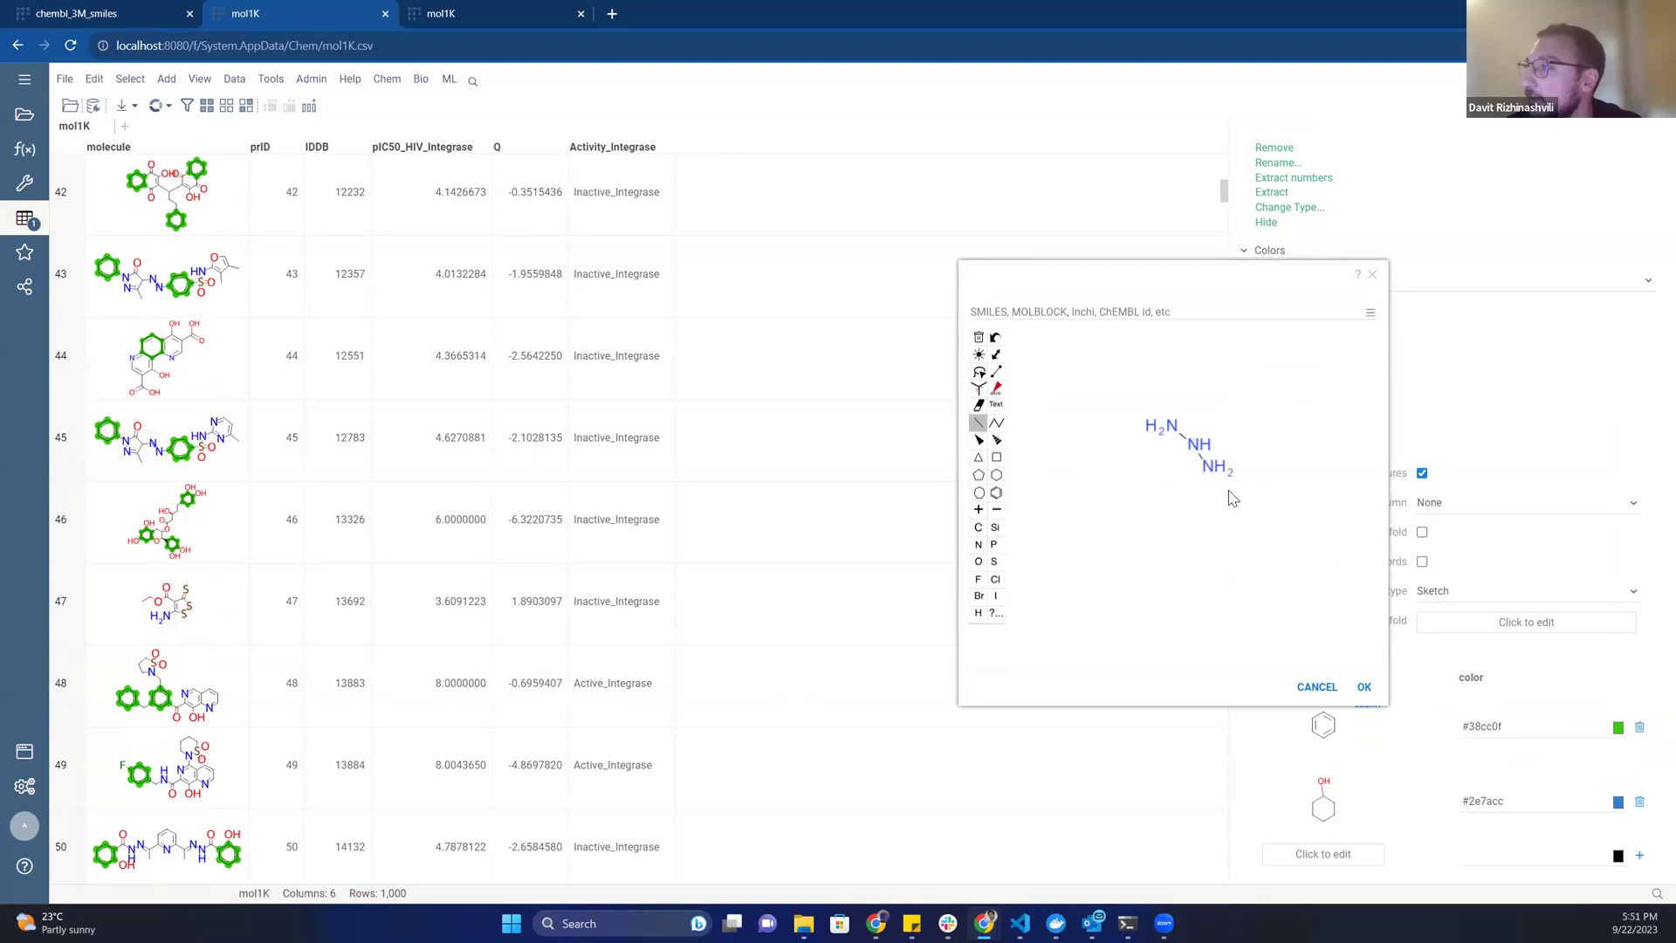
pyautogui.click(1365, 686)
pyautogui.scroll(-3, 449, 542)
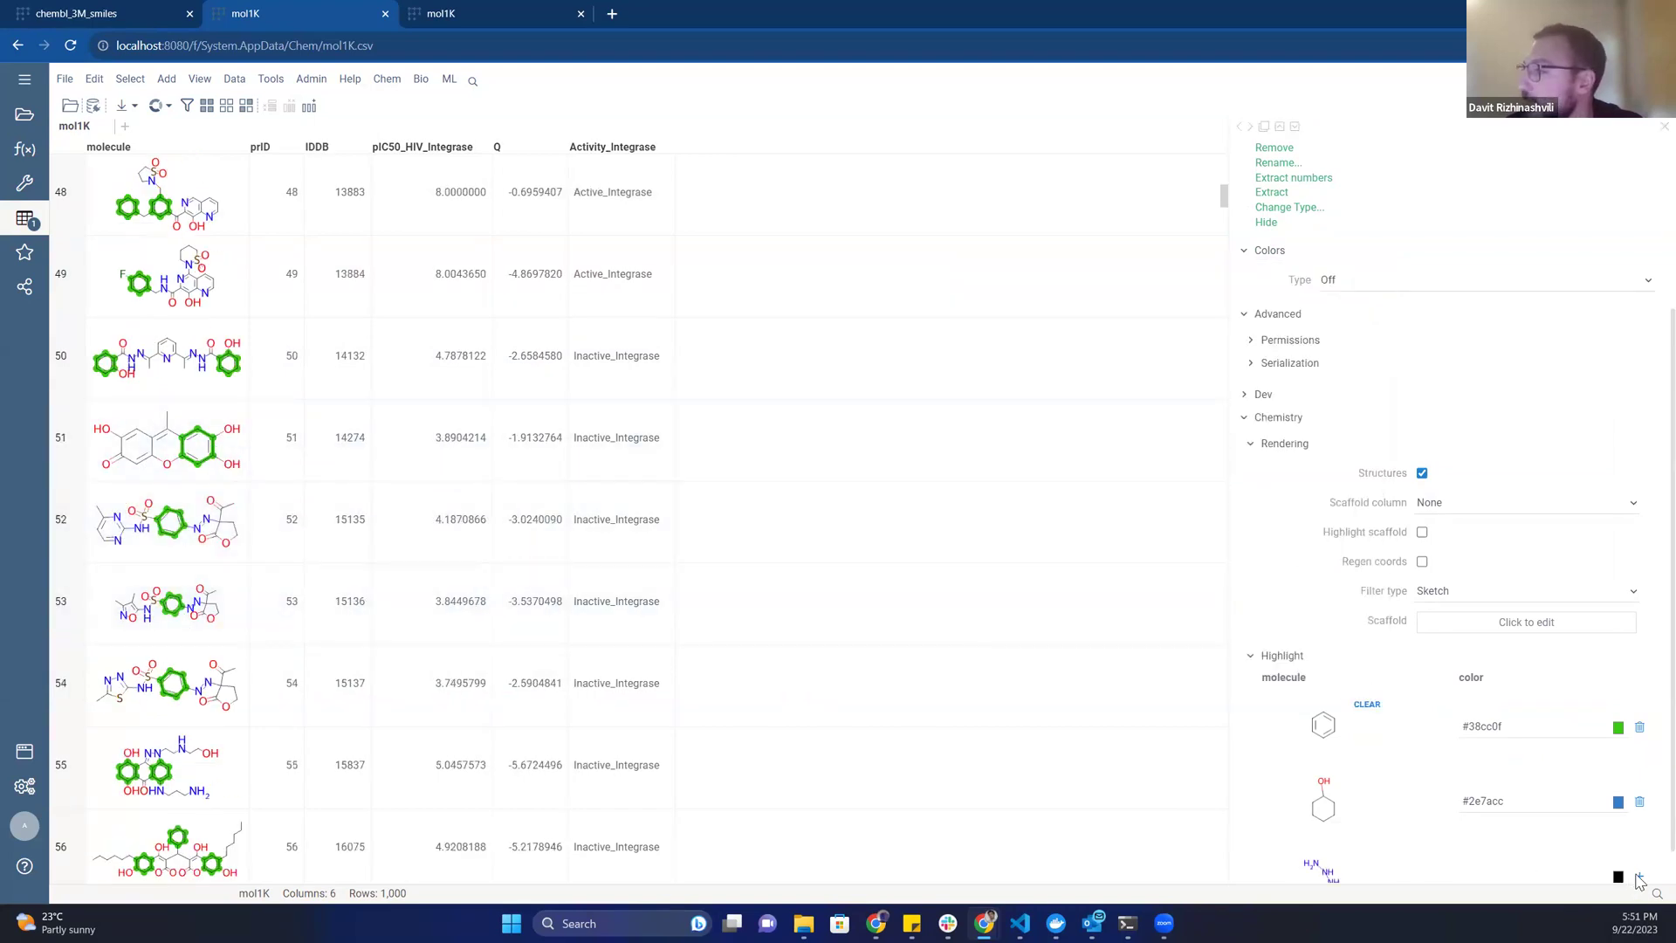
pyautogui.scroll(3, 399, 440)
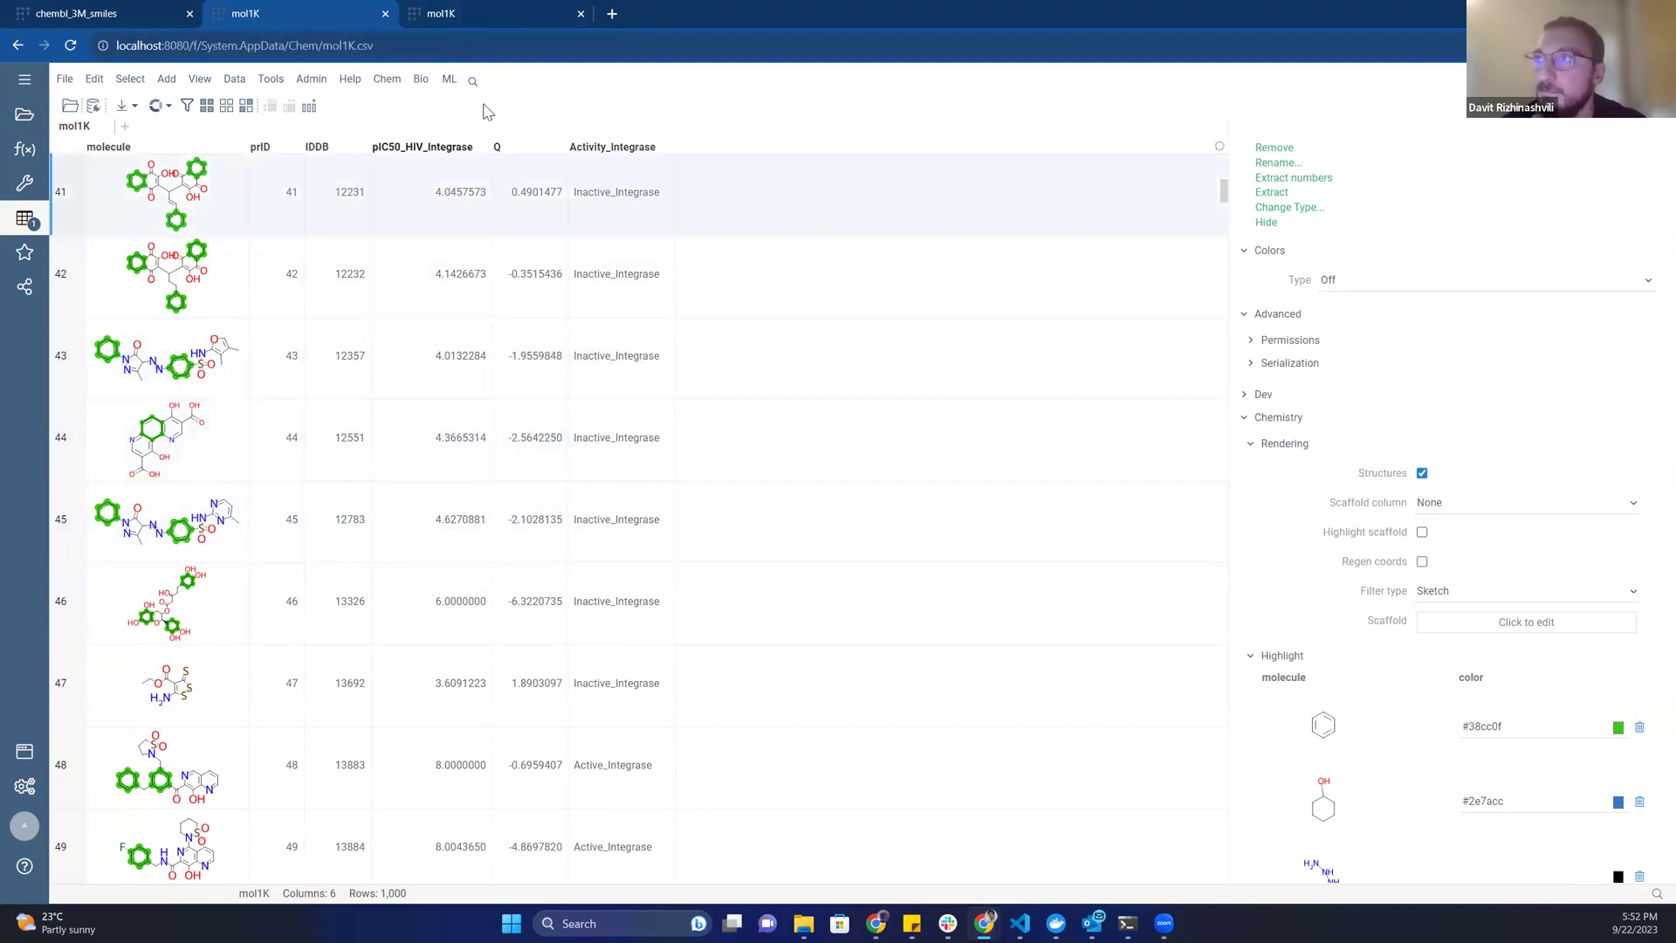
# Switch to the other browser tab, which holds the mol1K table without substructure highlights.
pyautogui.moveTo(488, 16)
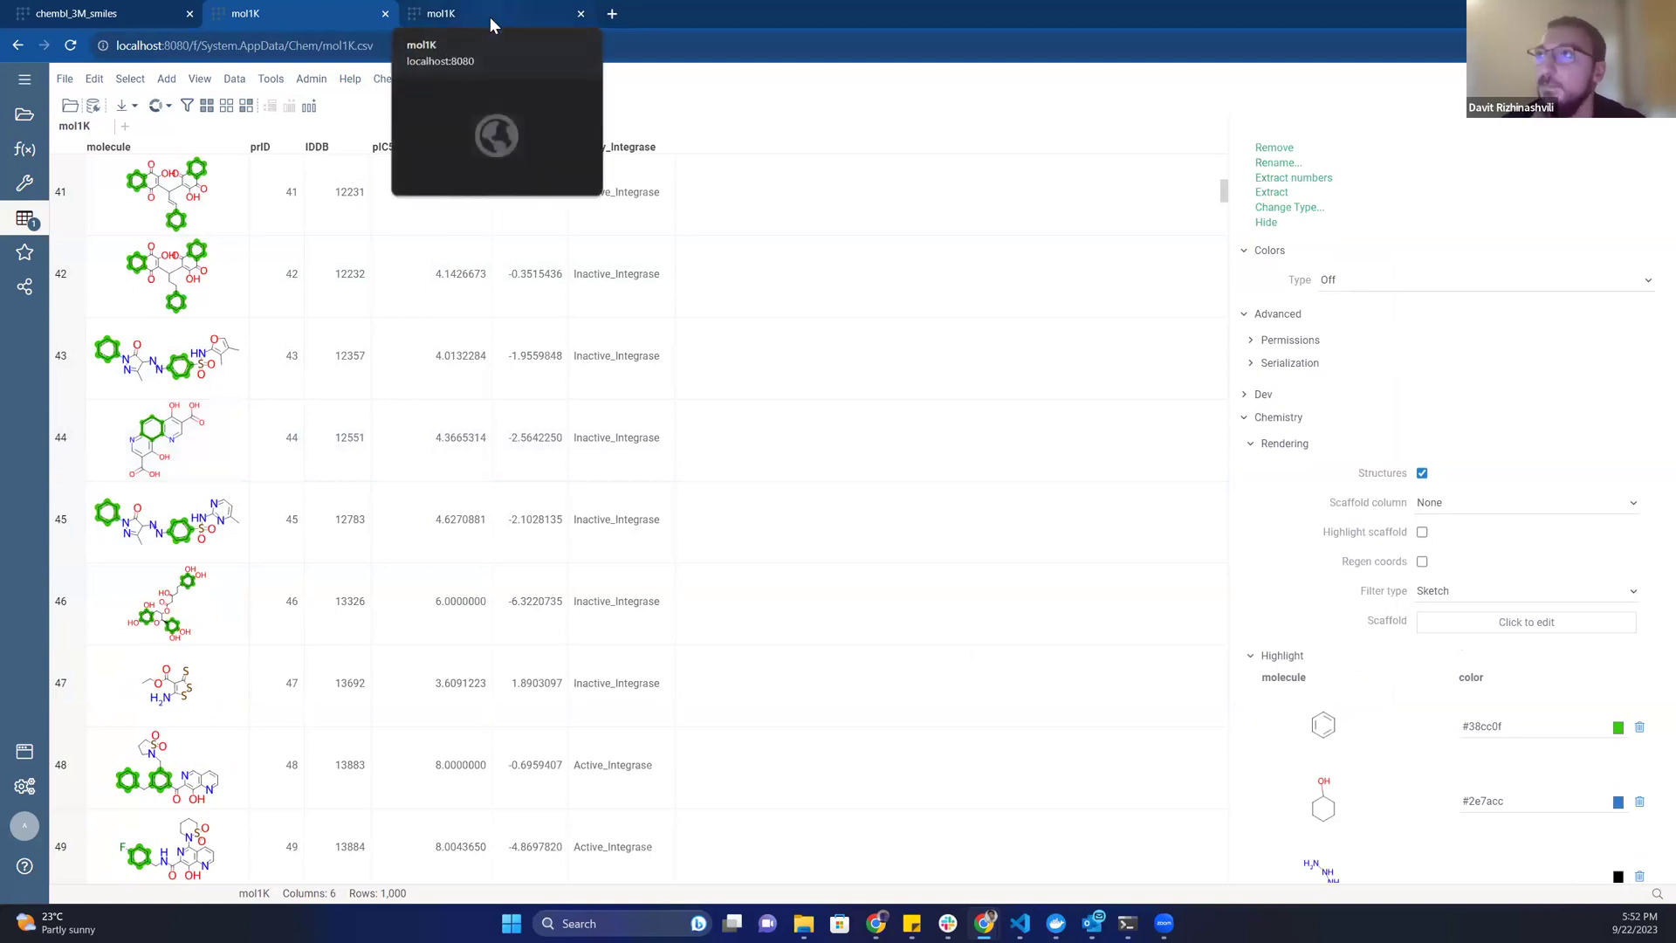
pyautogui.click(501, 13)
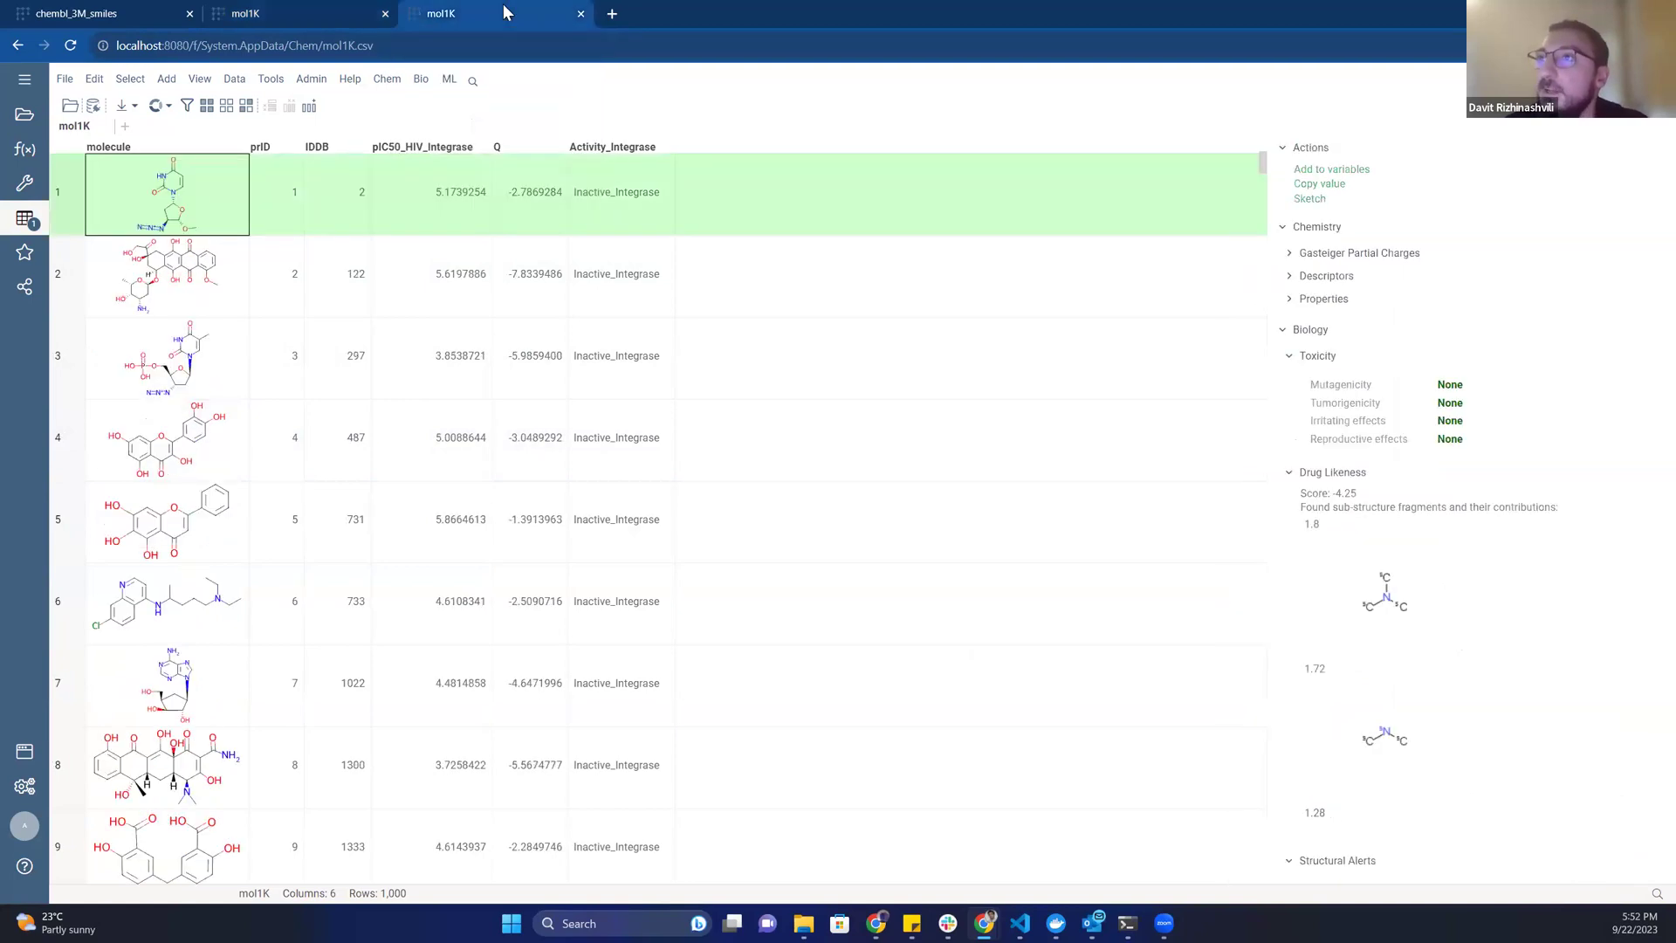
pyautogui.click(387, 78)
pyautogui.moveTo(445, 127)
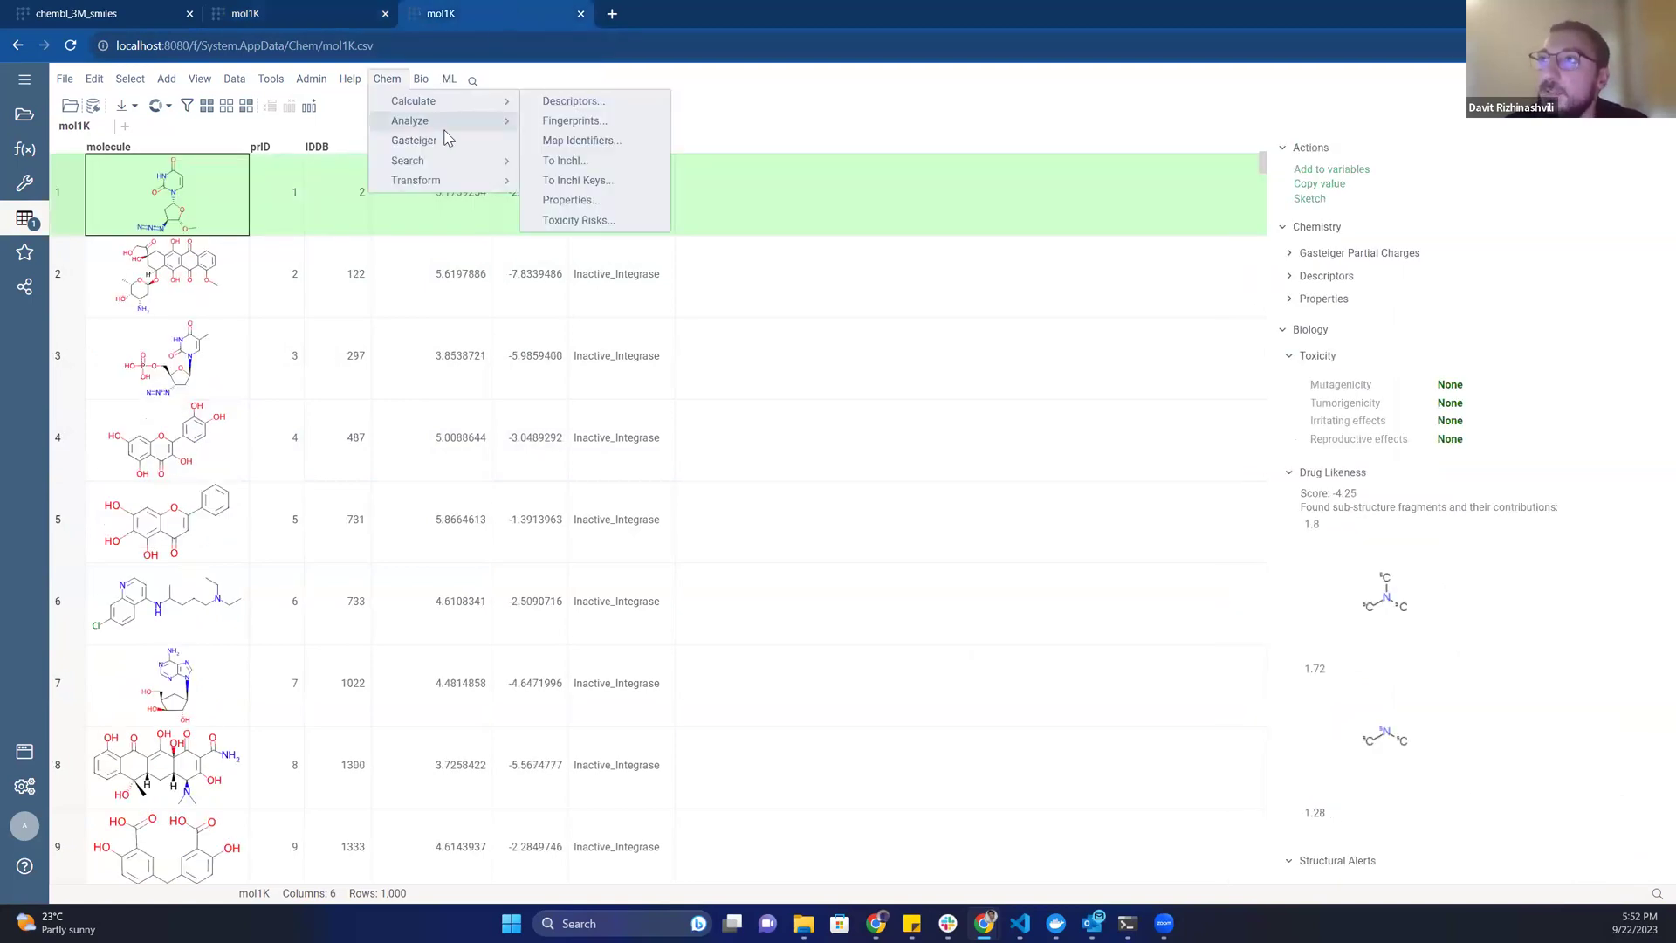
pyautogui.click(402, 85)
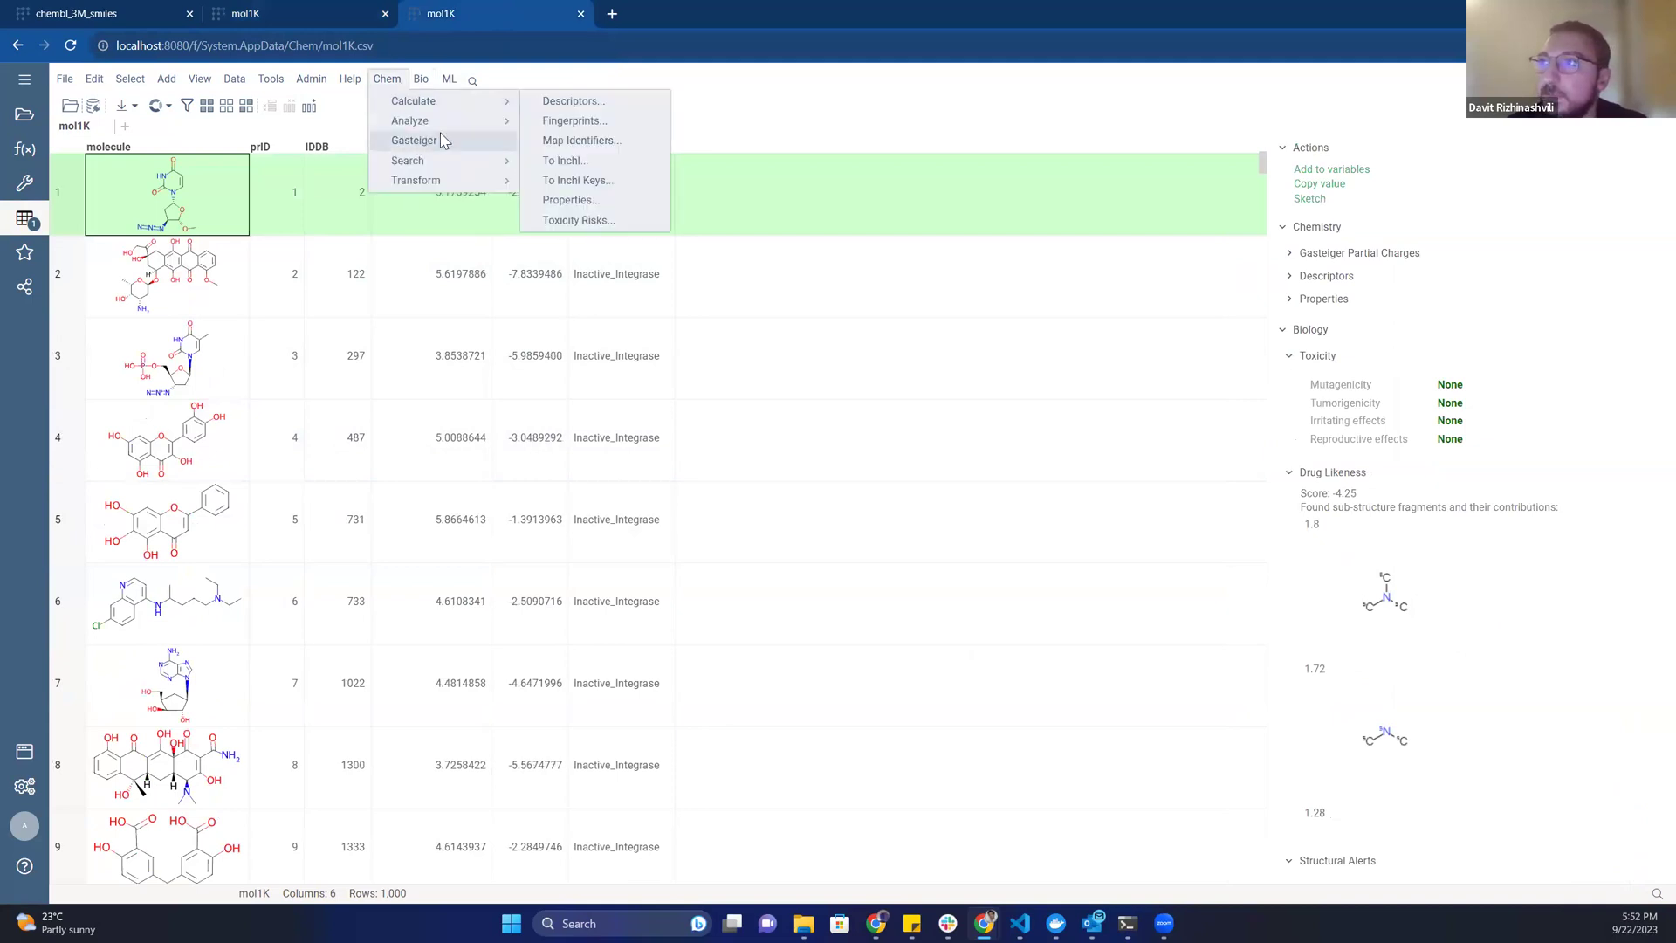
pyautogui.moveTo(388, 82)
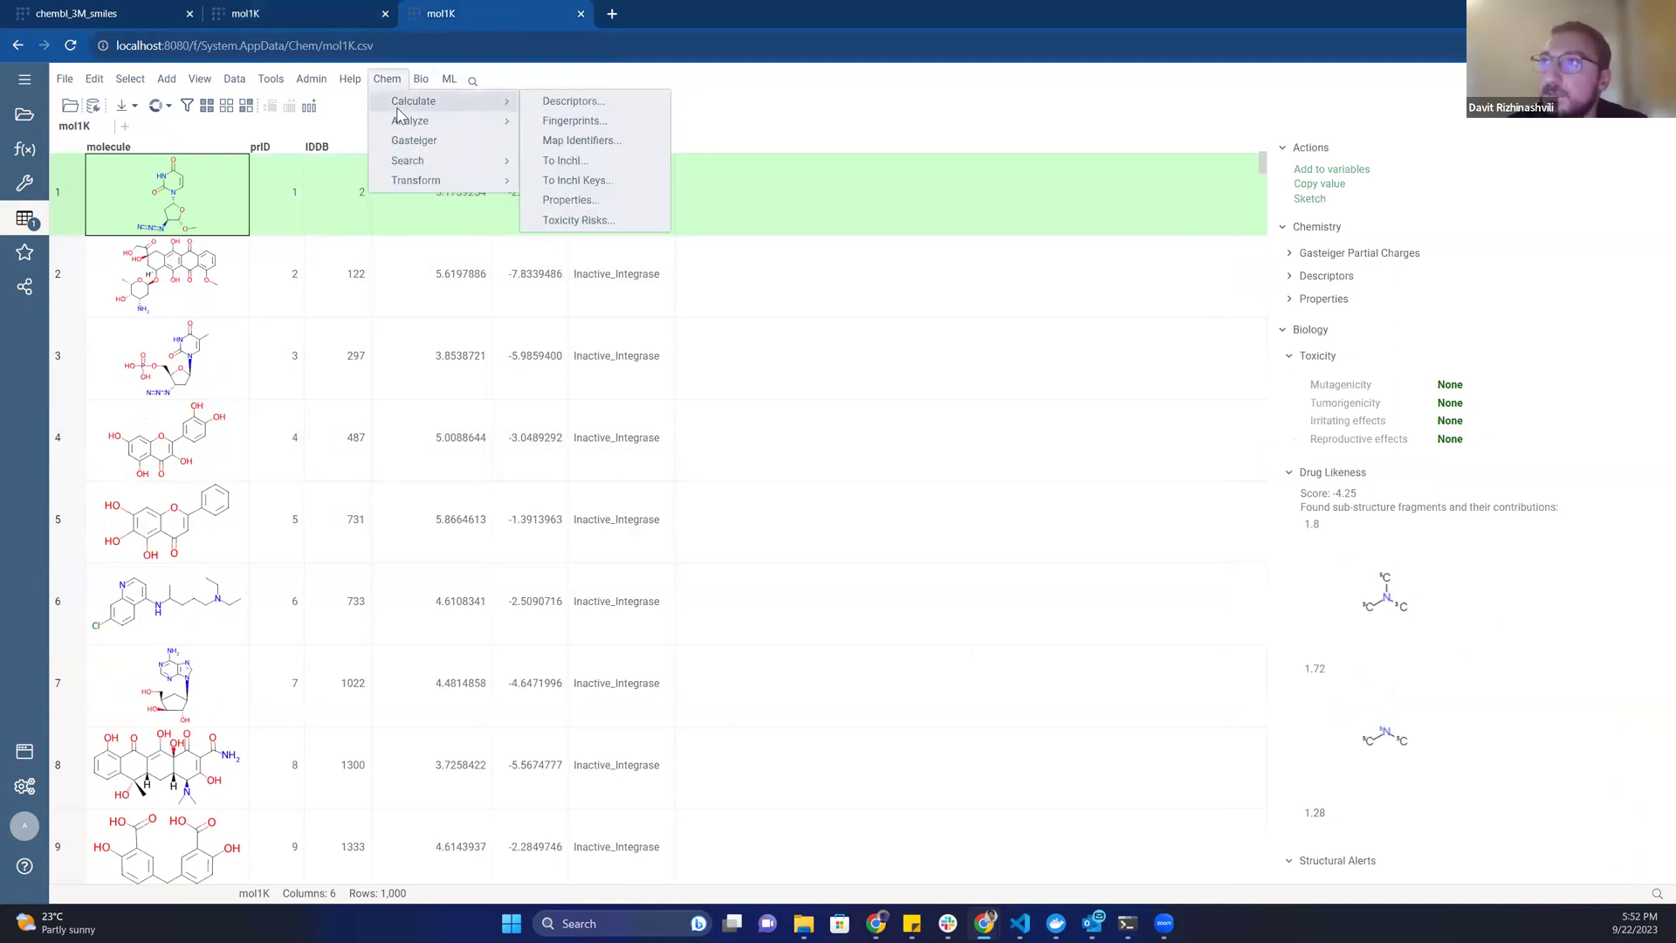
pyautogui.moveTo(457, 120)
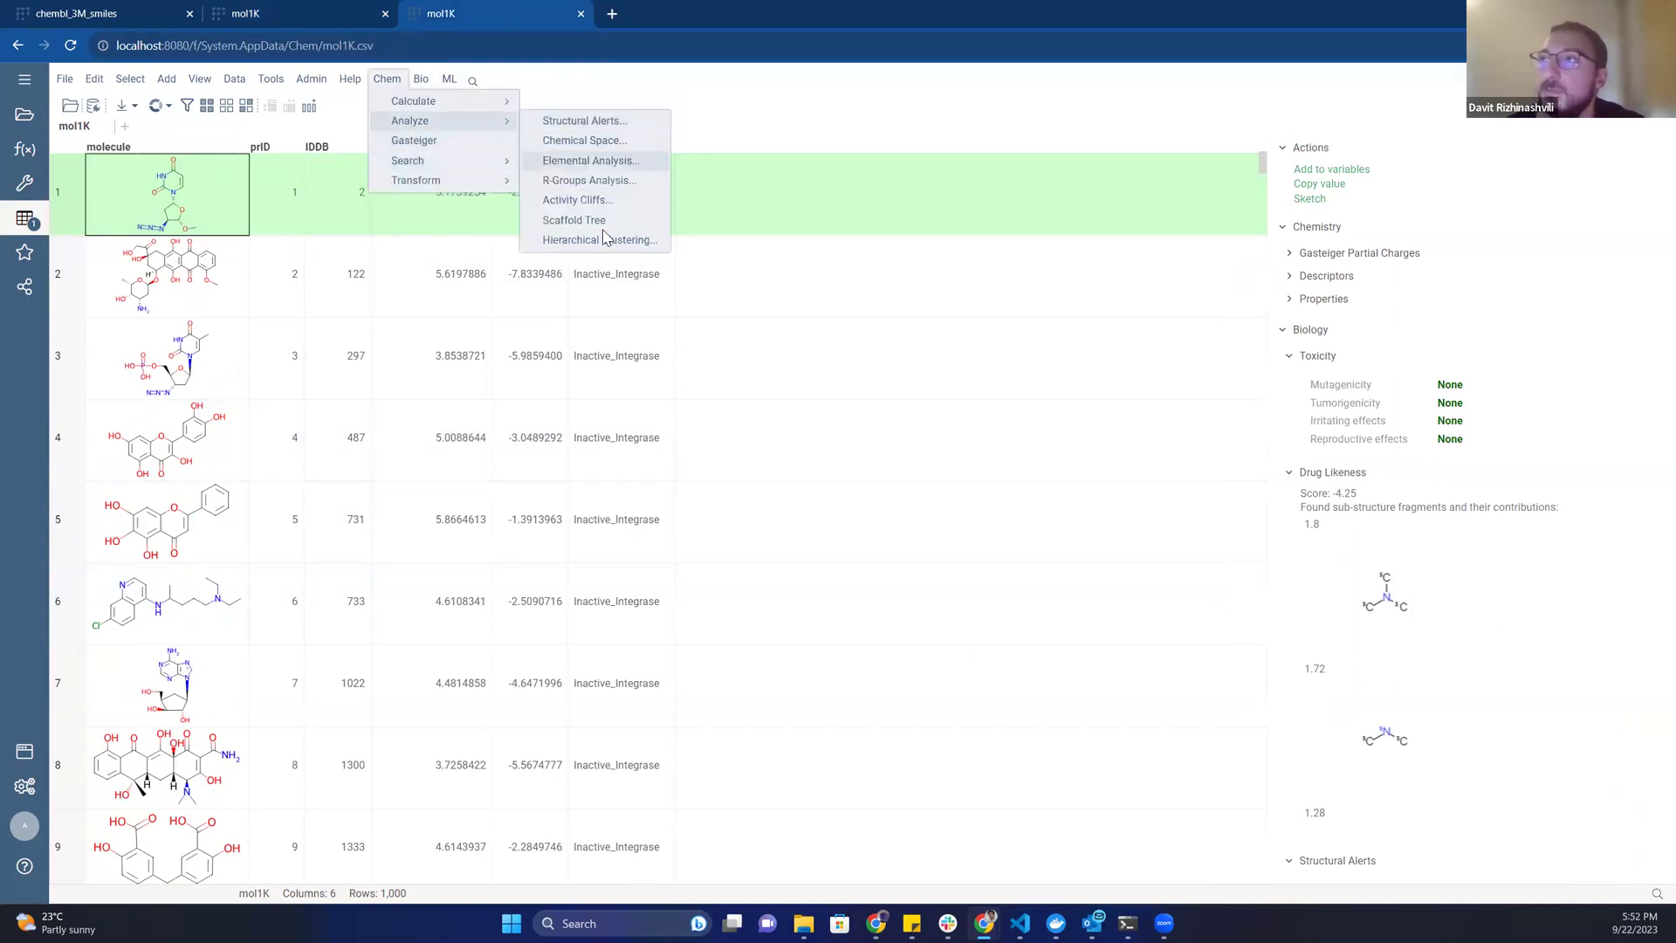
pyautogui.click(607, 251)
pyautogui.moveTo(519, 104); pyautogui.dragTo(816, 131)
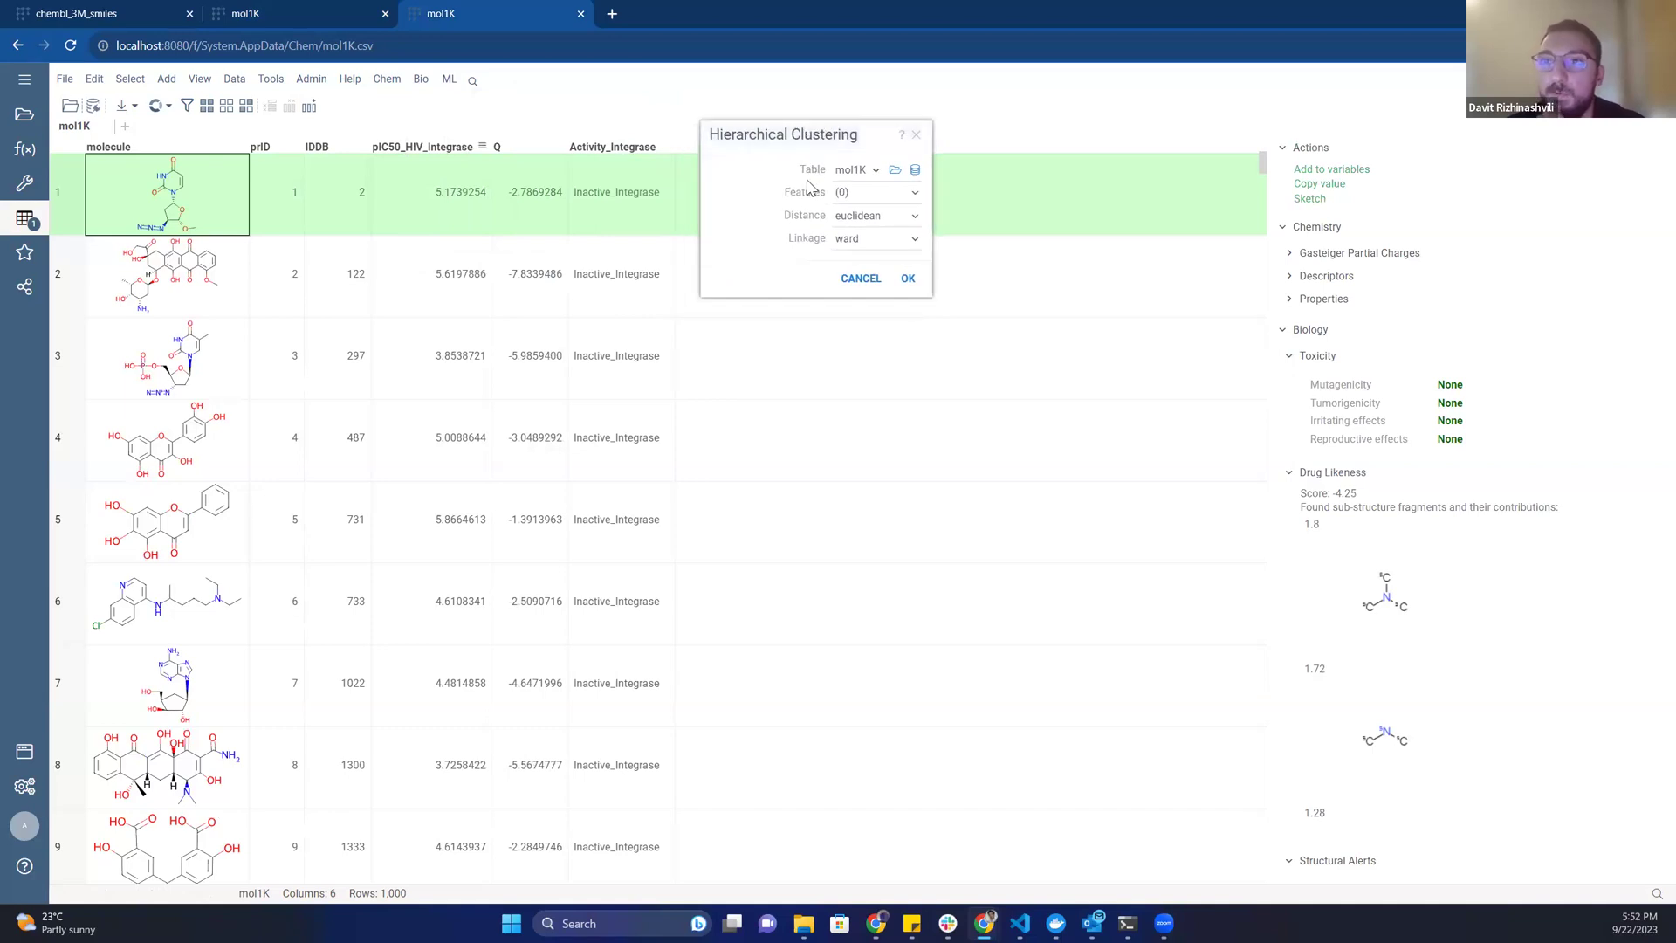
pyautogui.moveTo(790, 135); pyautogui.dragTo(788, 172)
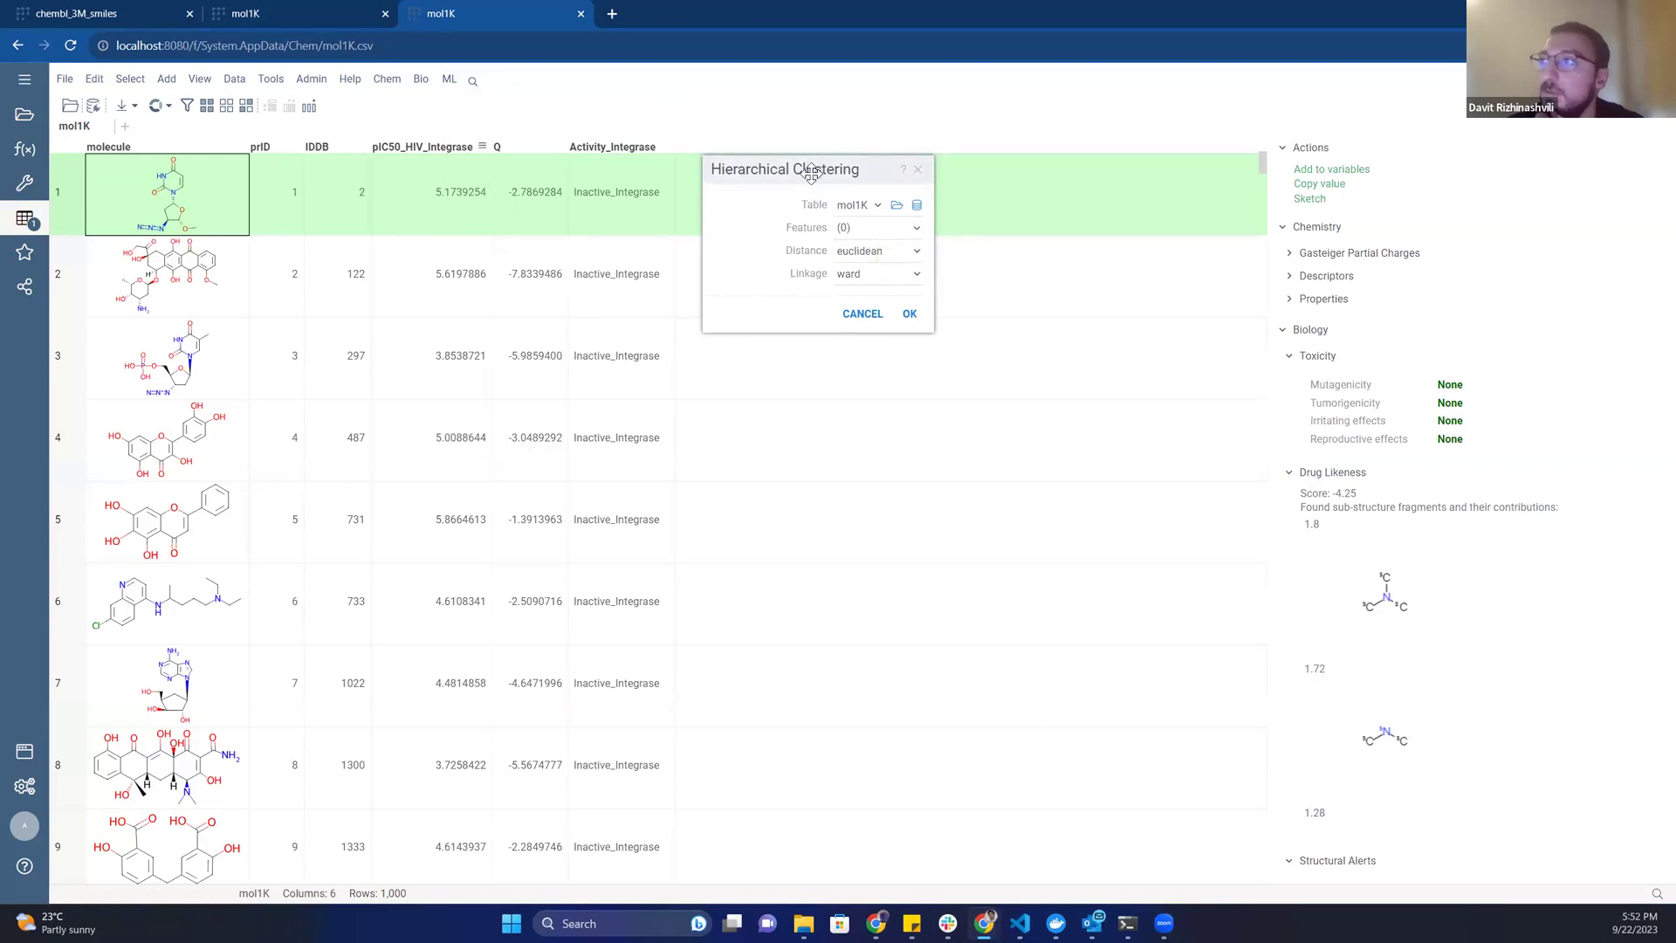
pyautogui.moveTo(804, 166); pyautogui.dragTo(867, 142)
pyautogui.click(955, 207)
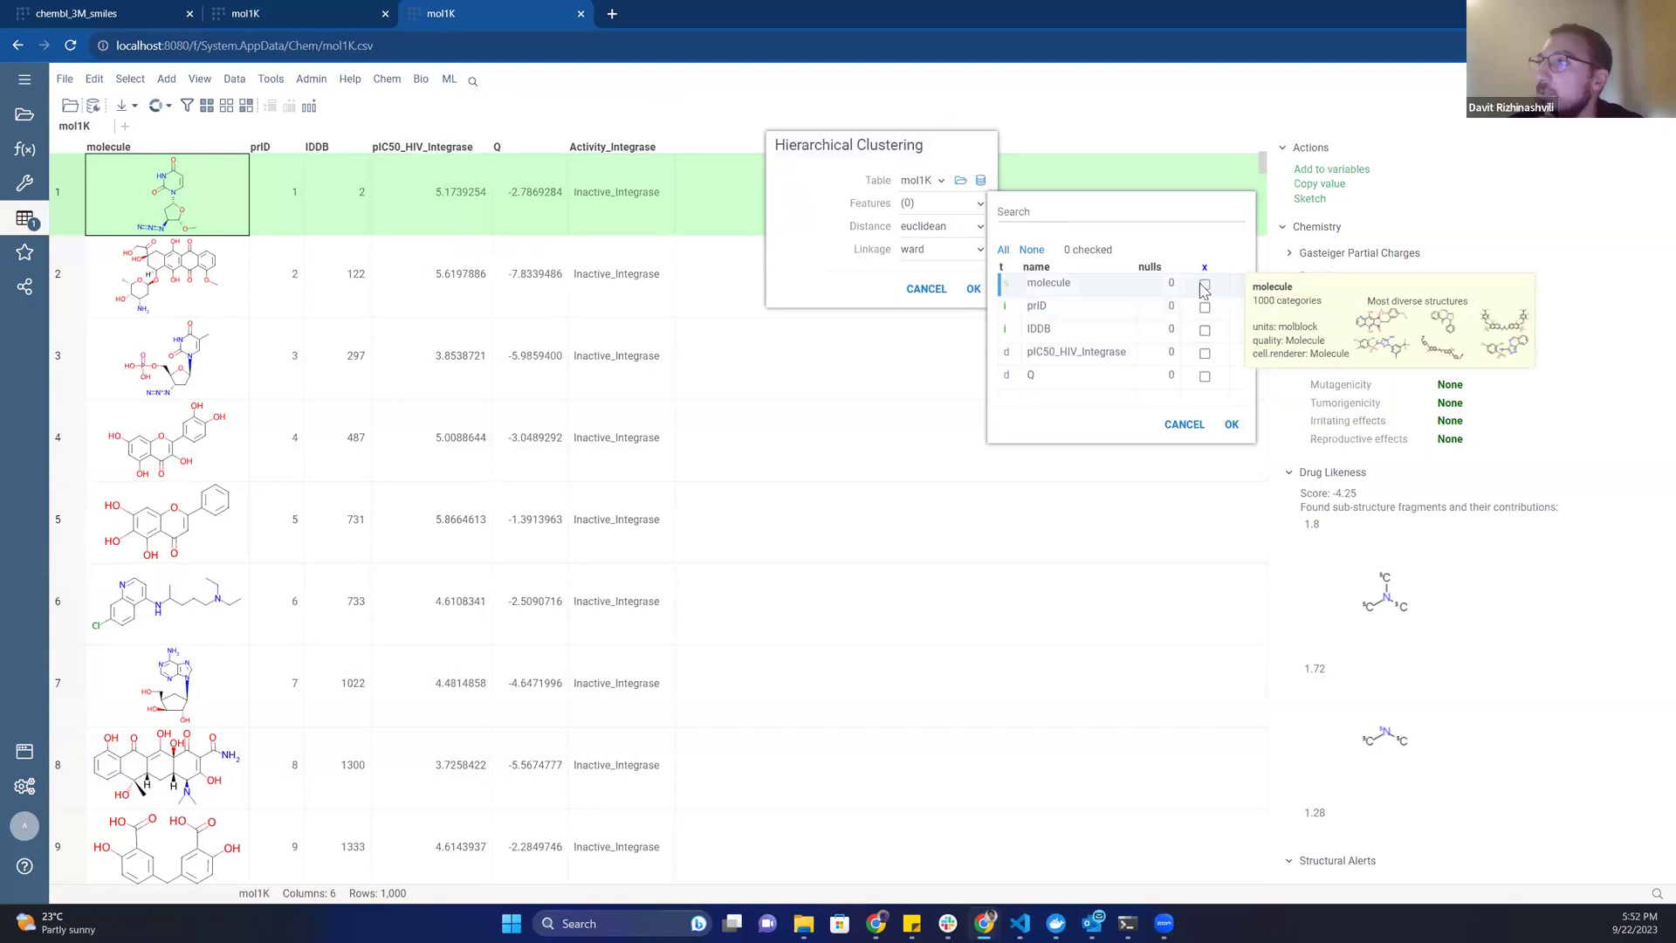
pyautogui.click(1193, 426)
pyautogui.click(931, 291)
# Start a Hierarchical Clustering analysis on the mol1K table with the molecule column as its only feature.
pyautogui.click(387, 78)
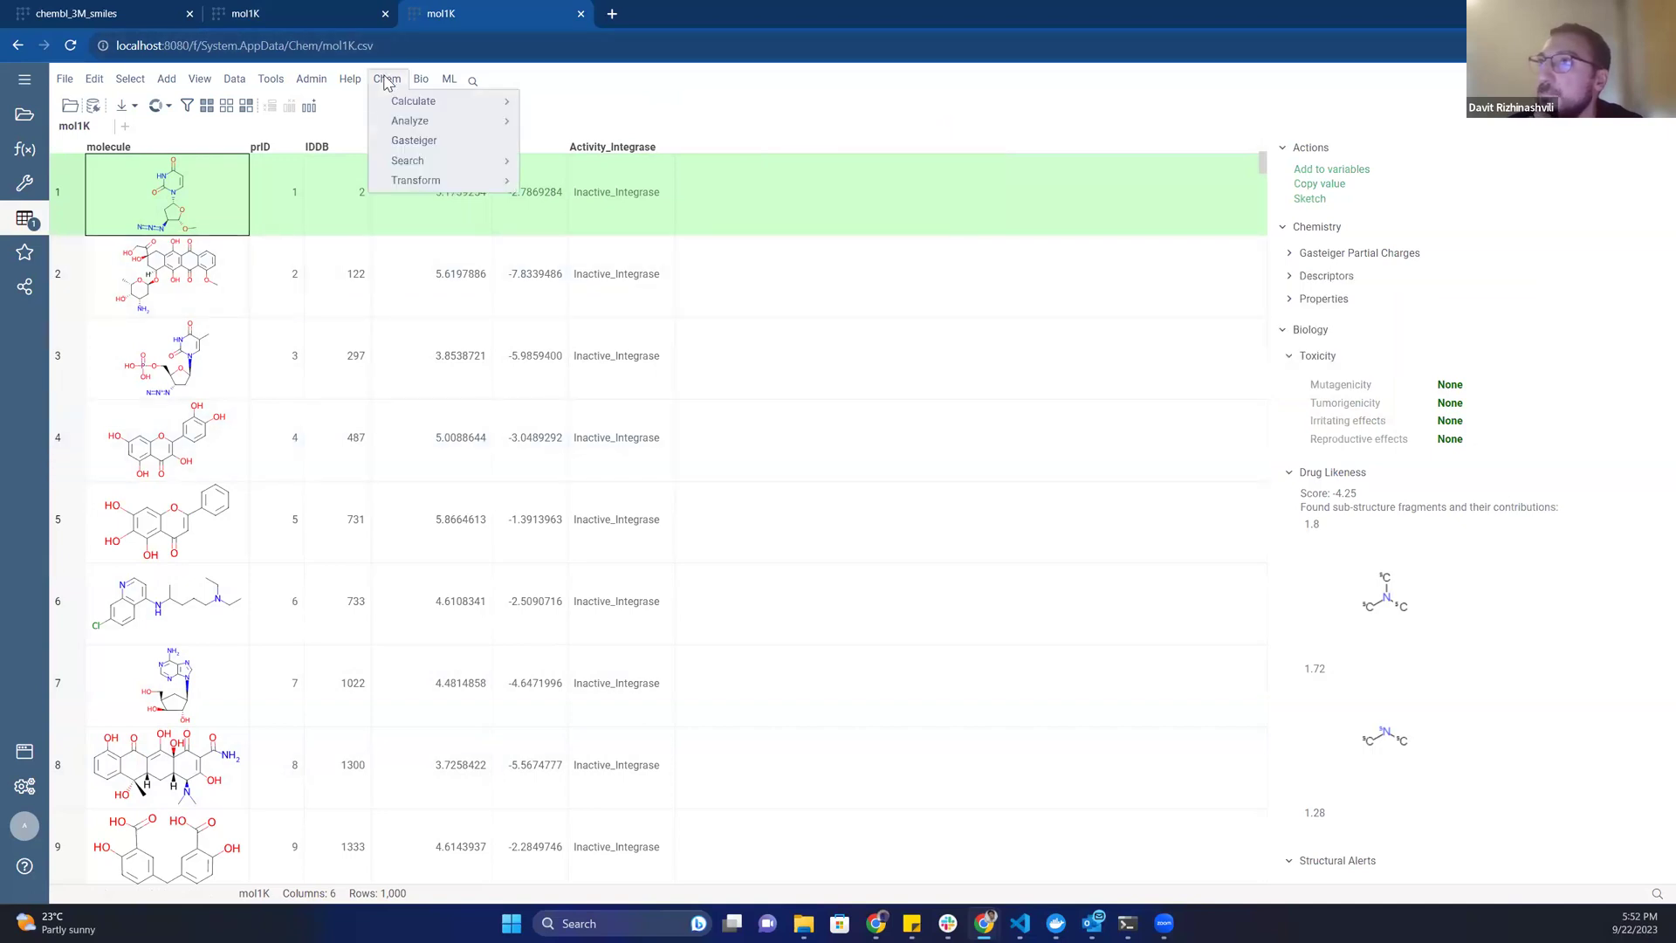
pyautogui.moveTo(451, 129)
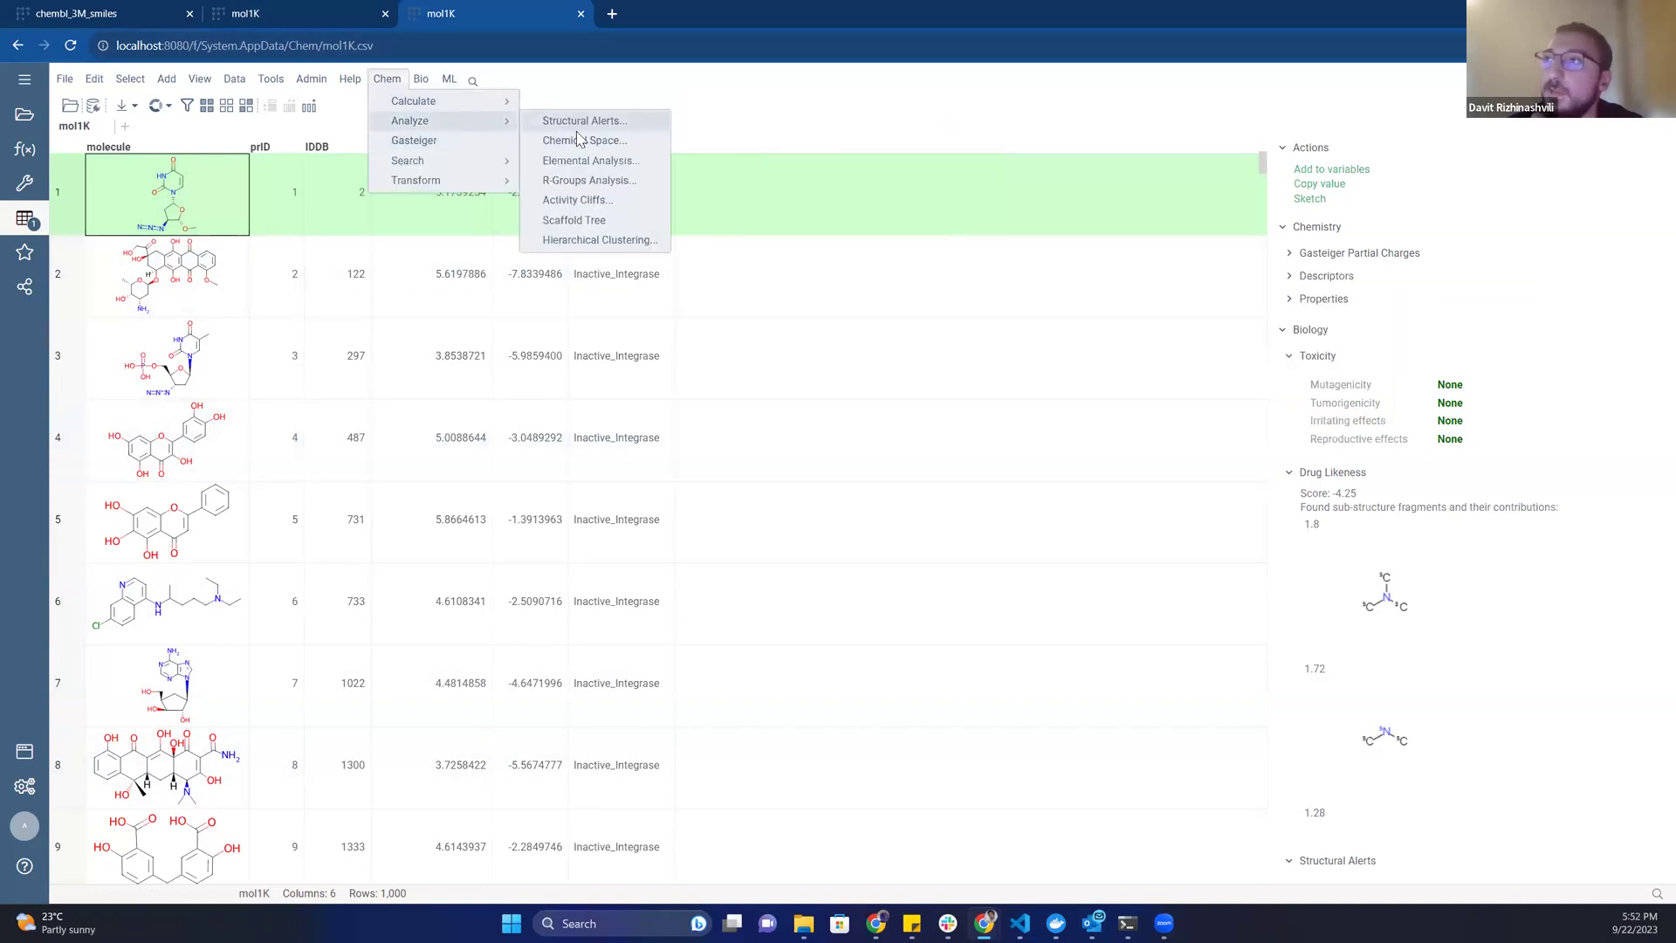
pyautogui.click(590, 241)
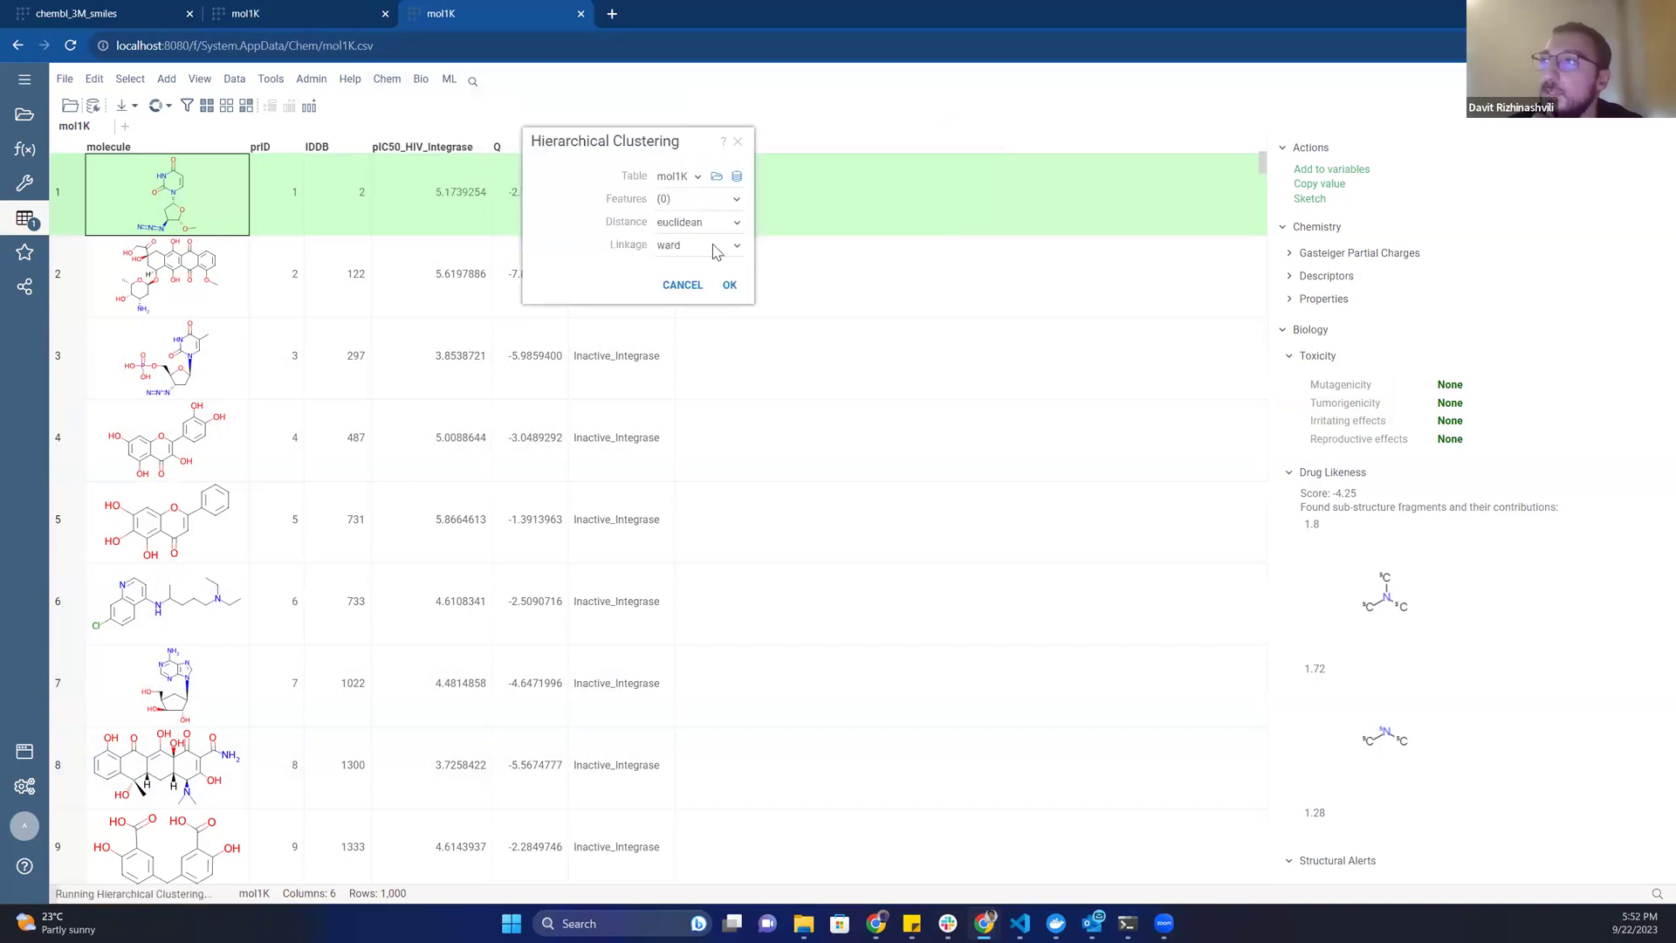
pyautogui.click(696, 199)
pyautogui.click(961, 280)
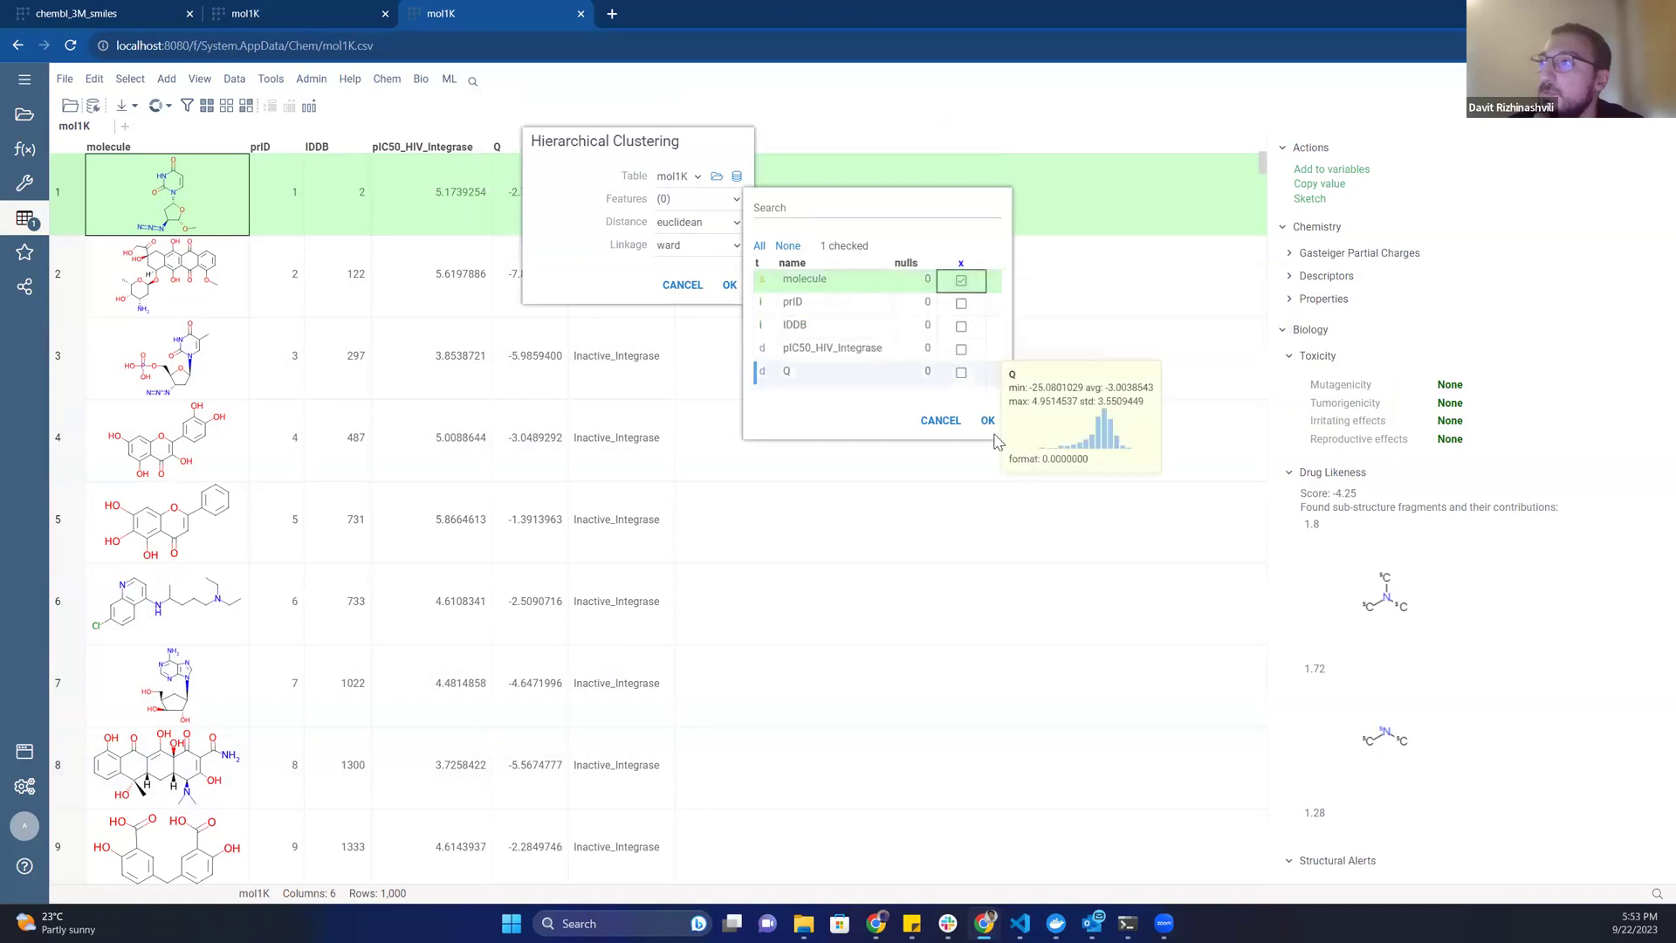
pyautogui.click(987, 420)
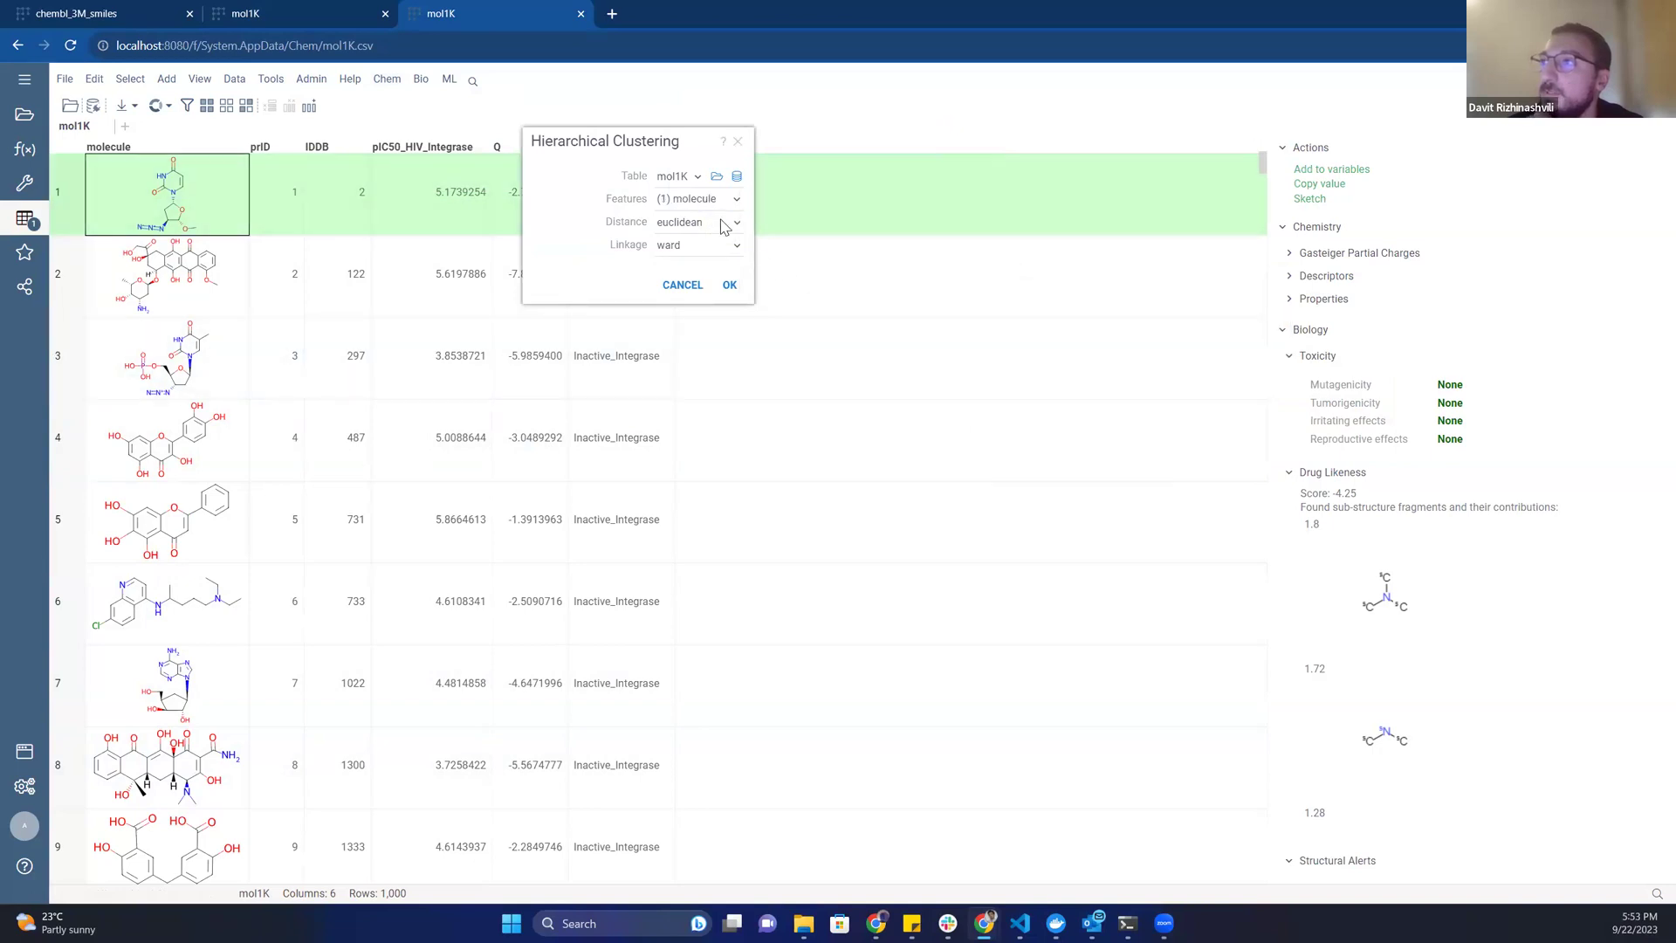
# Set the clustering linkage to average, keep the euclidean distance, and run the analysis to build the dendrogram.
pyautogui.click(698, 252)
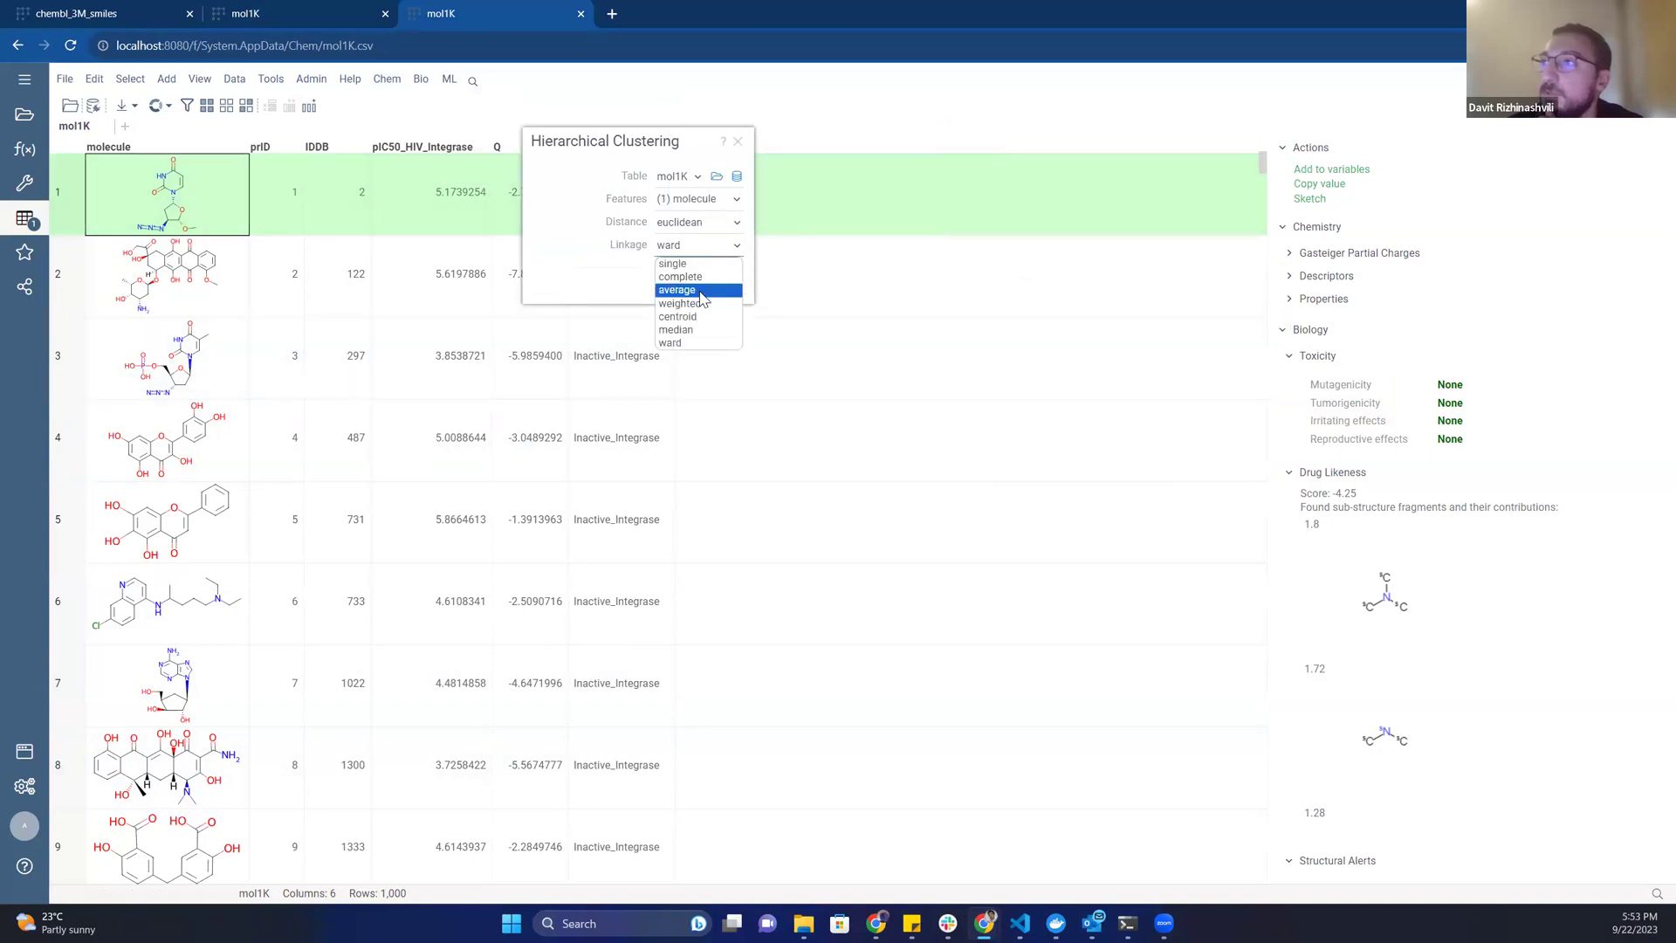
pyautogui.click(702, 297)
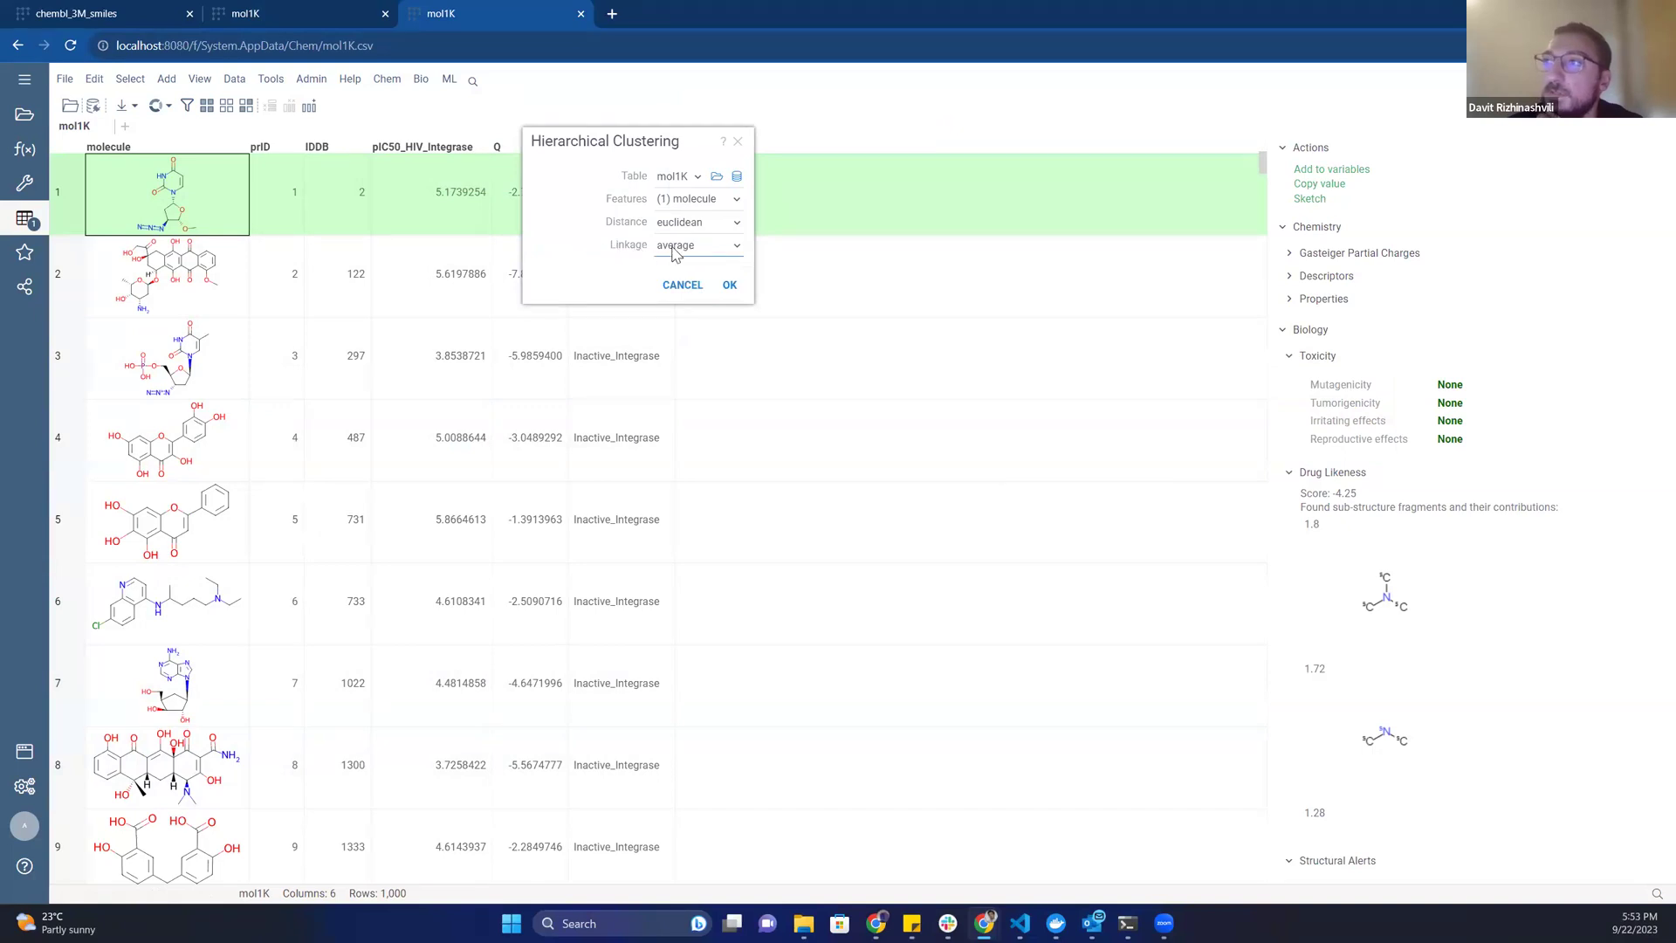
pyautogui.moveTo(569, 140); pyautogui.dragTo(699, 150)
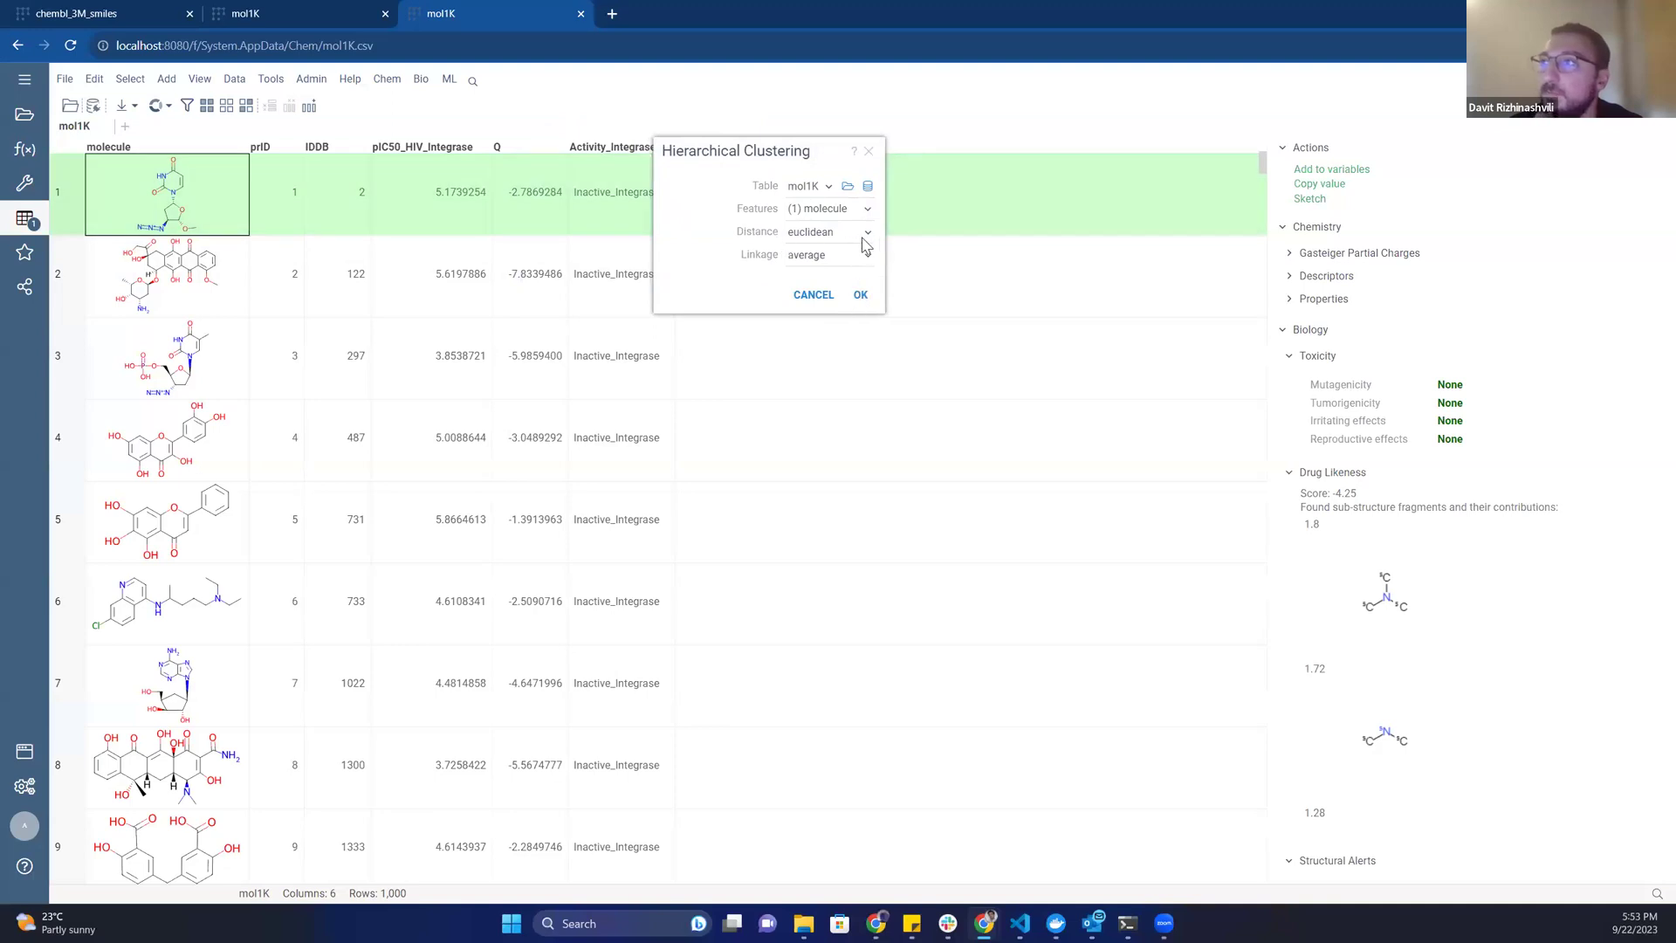
pyautogui.click(860, 296)
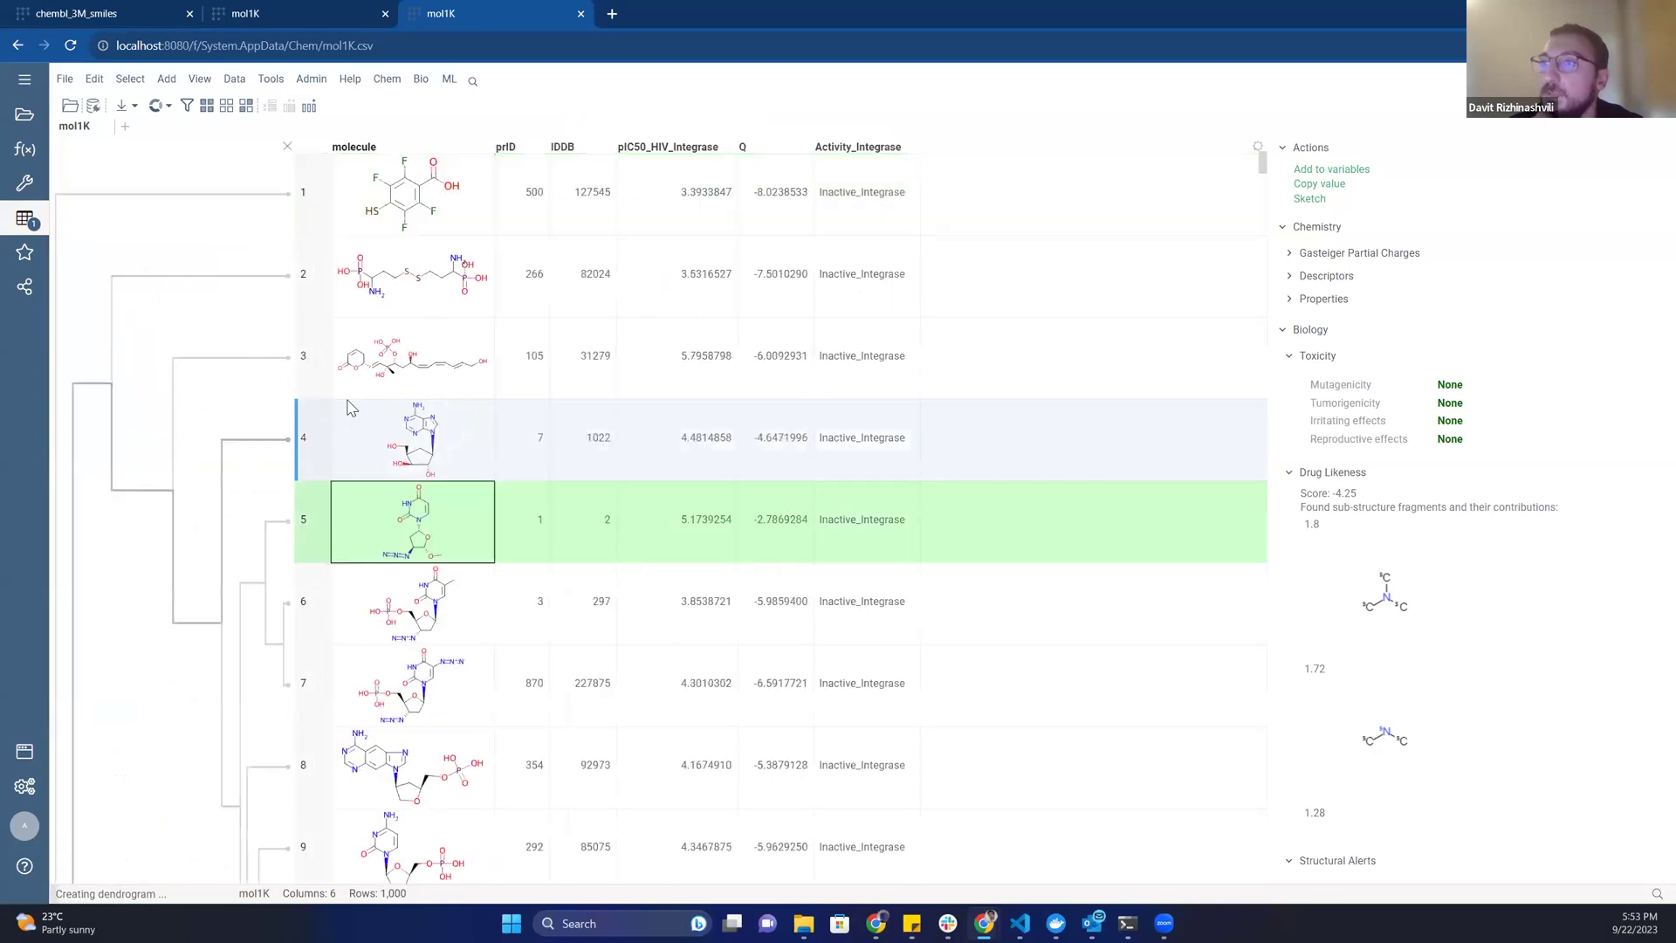
# Look through the clustered table to examine how the dendrogram groups structurally similar molecules in neighbouring rows.
pyautogui.moveTo(1259, 162); pyautogui.dragTo(1221, 883)
pyautogui.moveTo(1221, 596); pyautogui.dragTo(1187, 123)
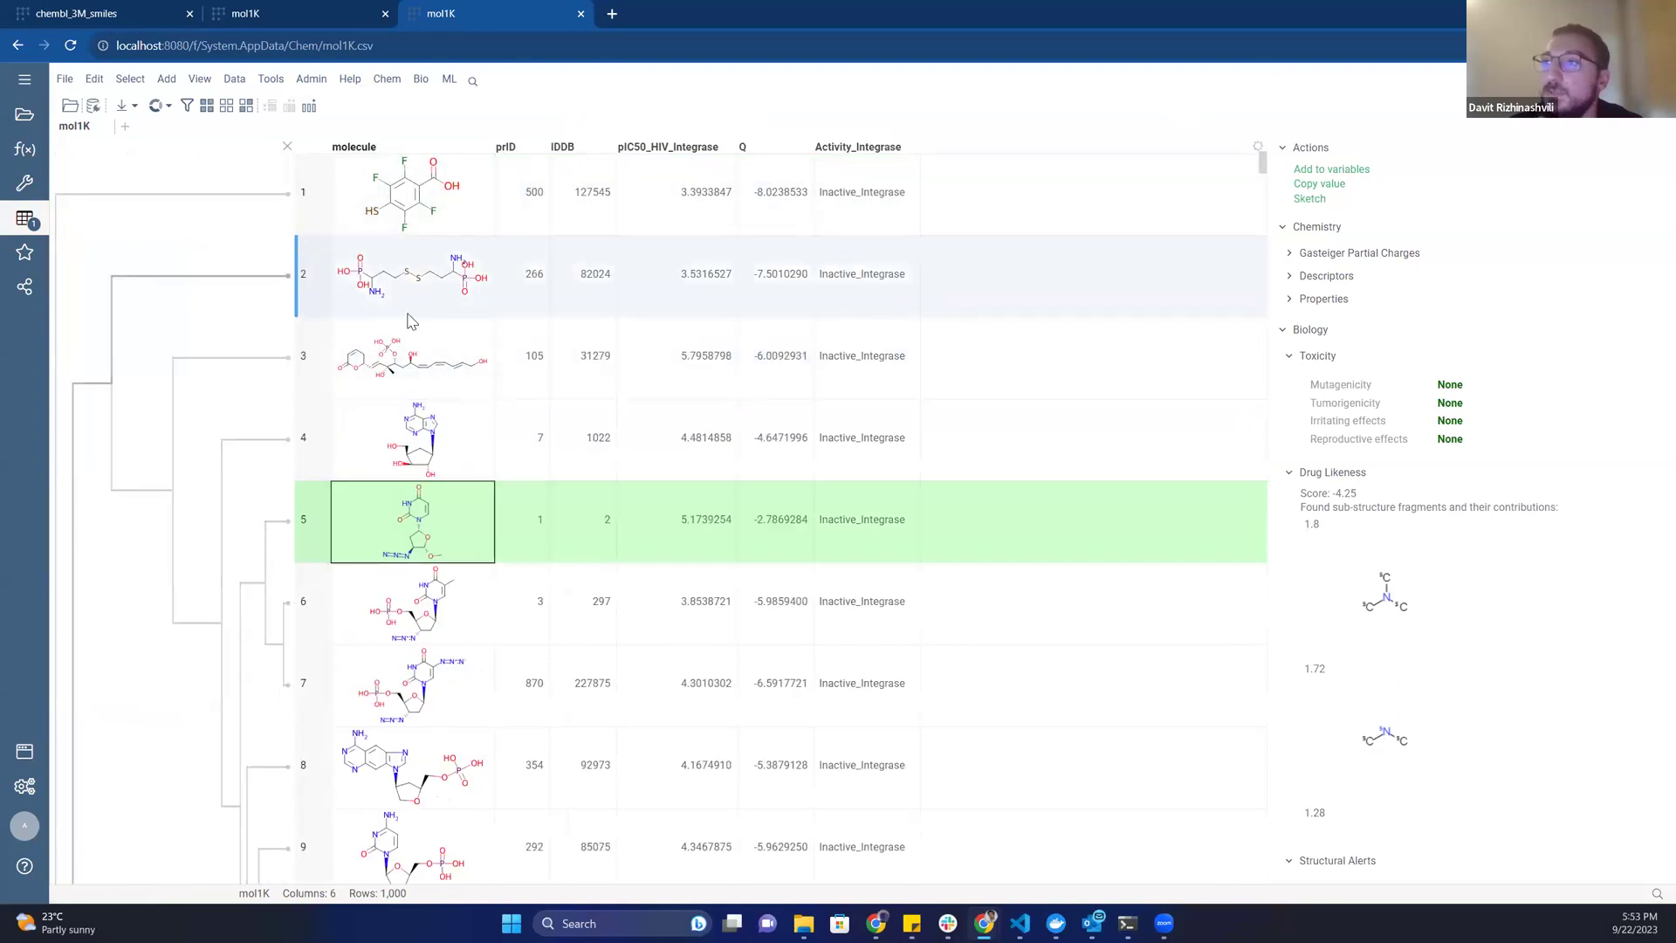
pyautogui.scroll(-2, 316, 238)
pyautogui.scroll(-1, 518, 365)
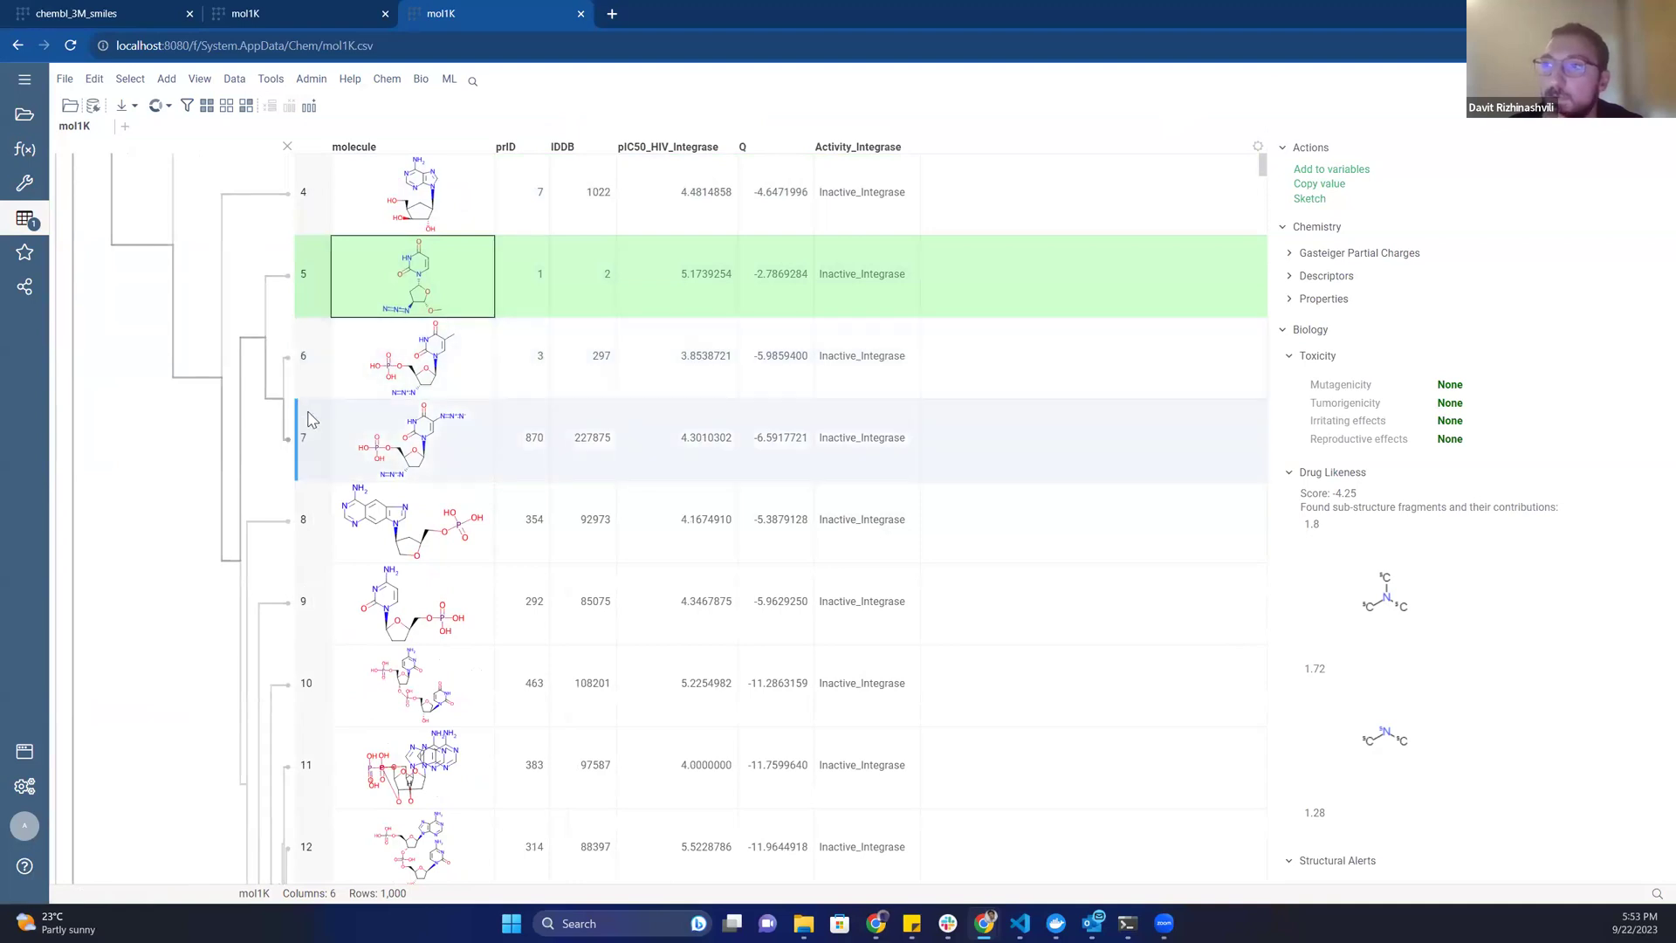
pyautogui.scroll(-4, 299, 358)
pyautogui.scroll(-3, 444, 437)
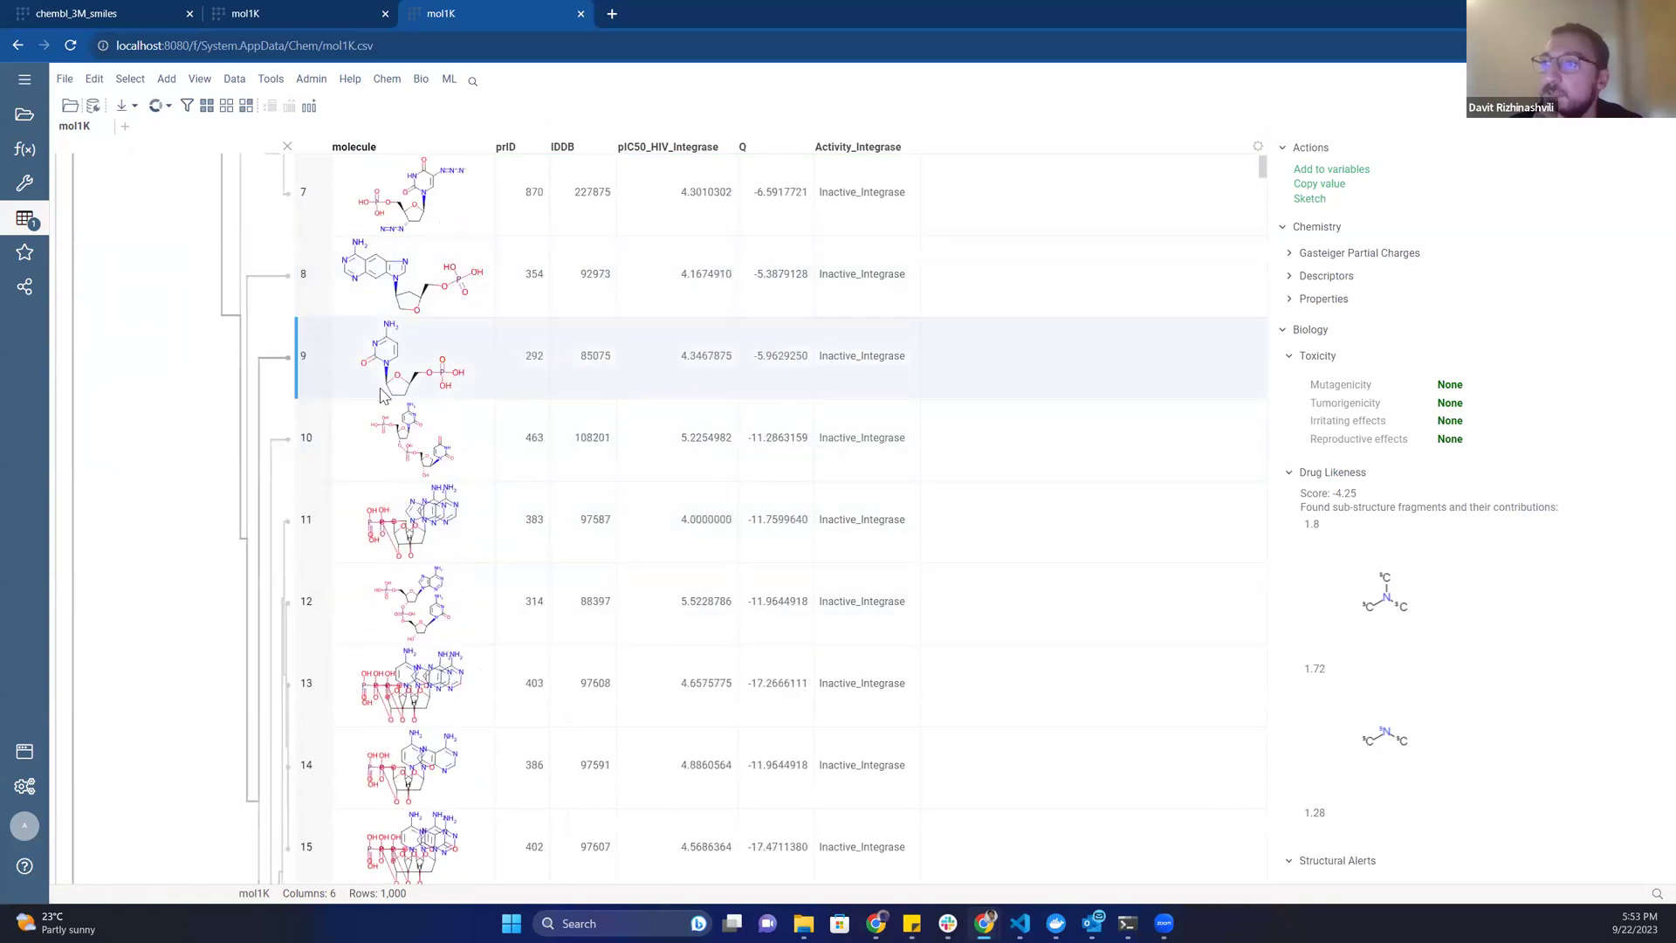
pyautogui.scroll(-3, 397, 349)
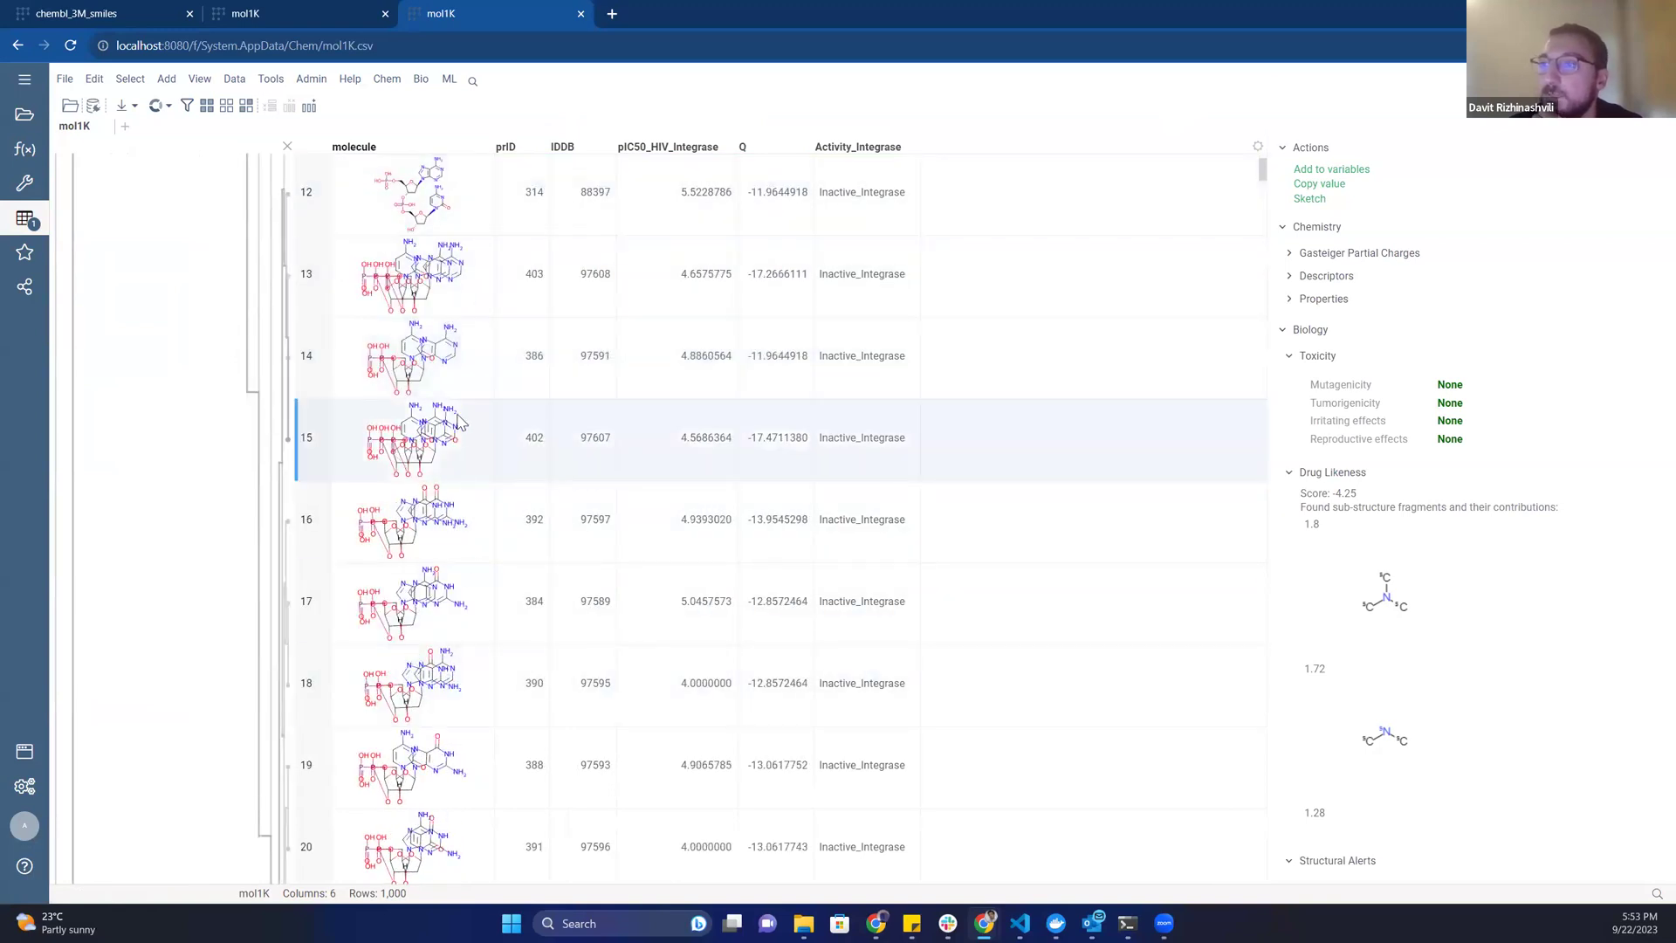
pyautogui.scroll(7, 308, 392)
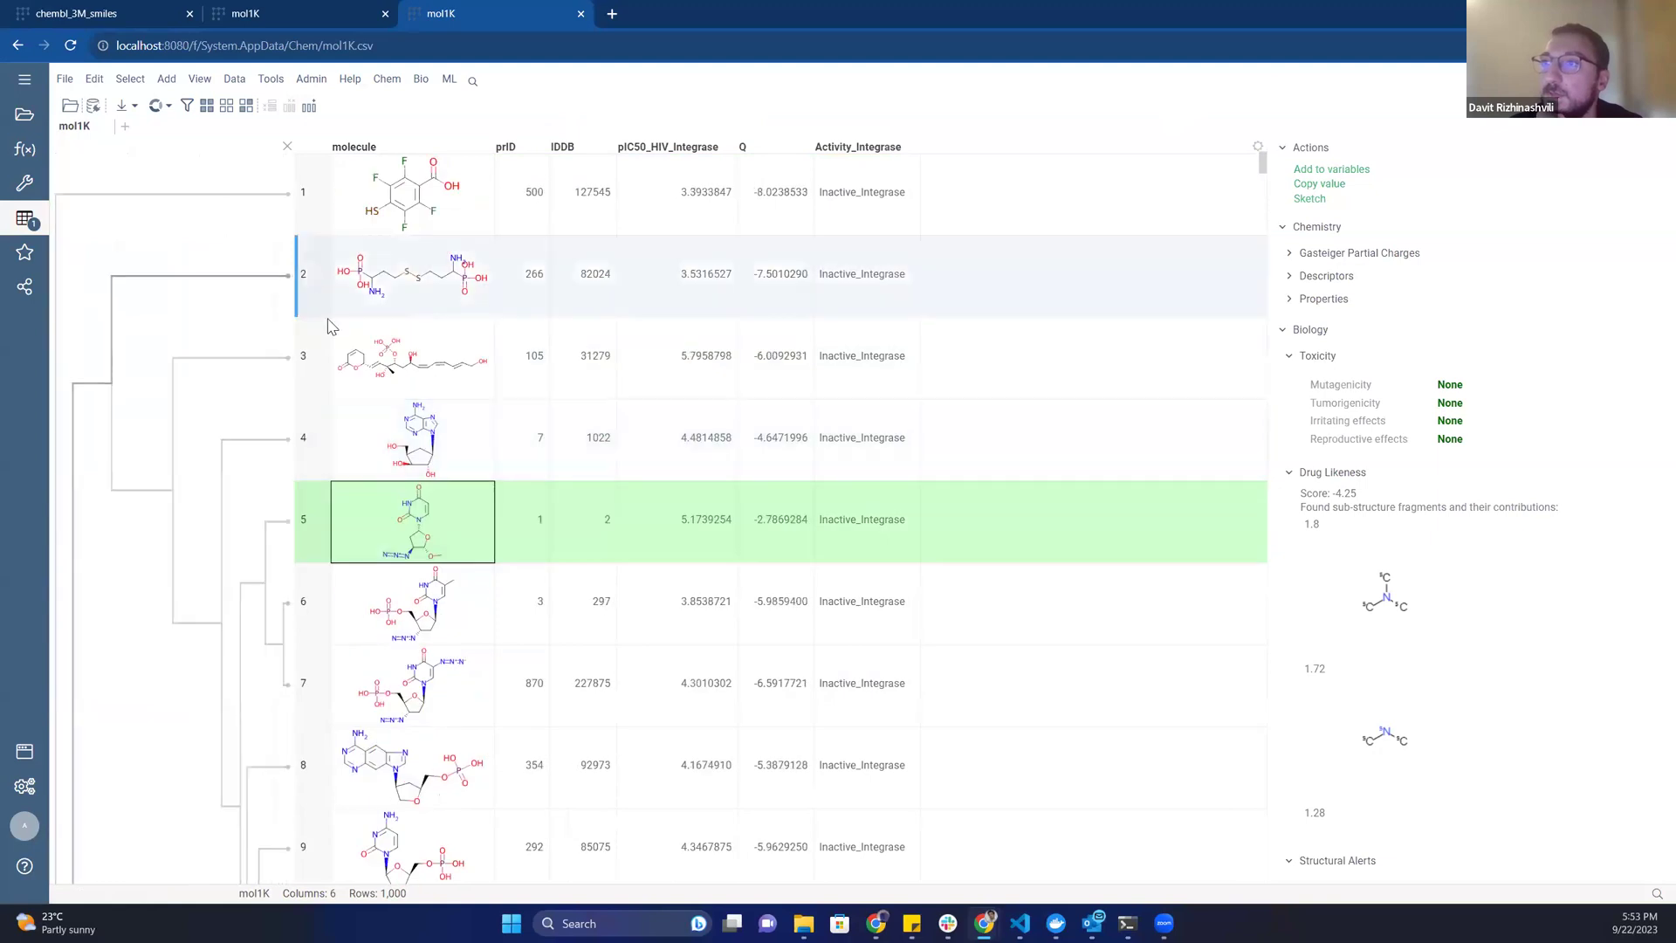
# Shrink the grid rows to view the dendrogram as a whole, and enlarge them again until the molecules are readable.
pyautogui.moveTo(322, 316); pyautogui.dragTo(315, 233)
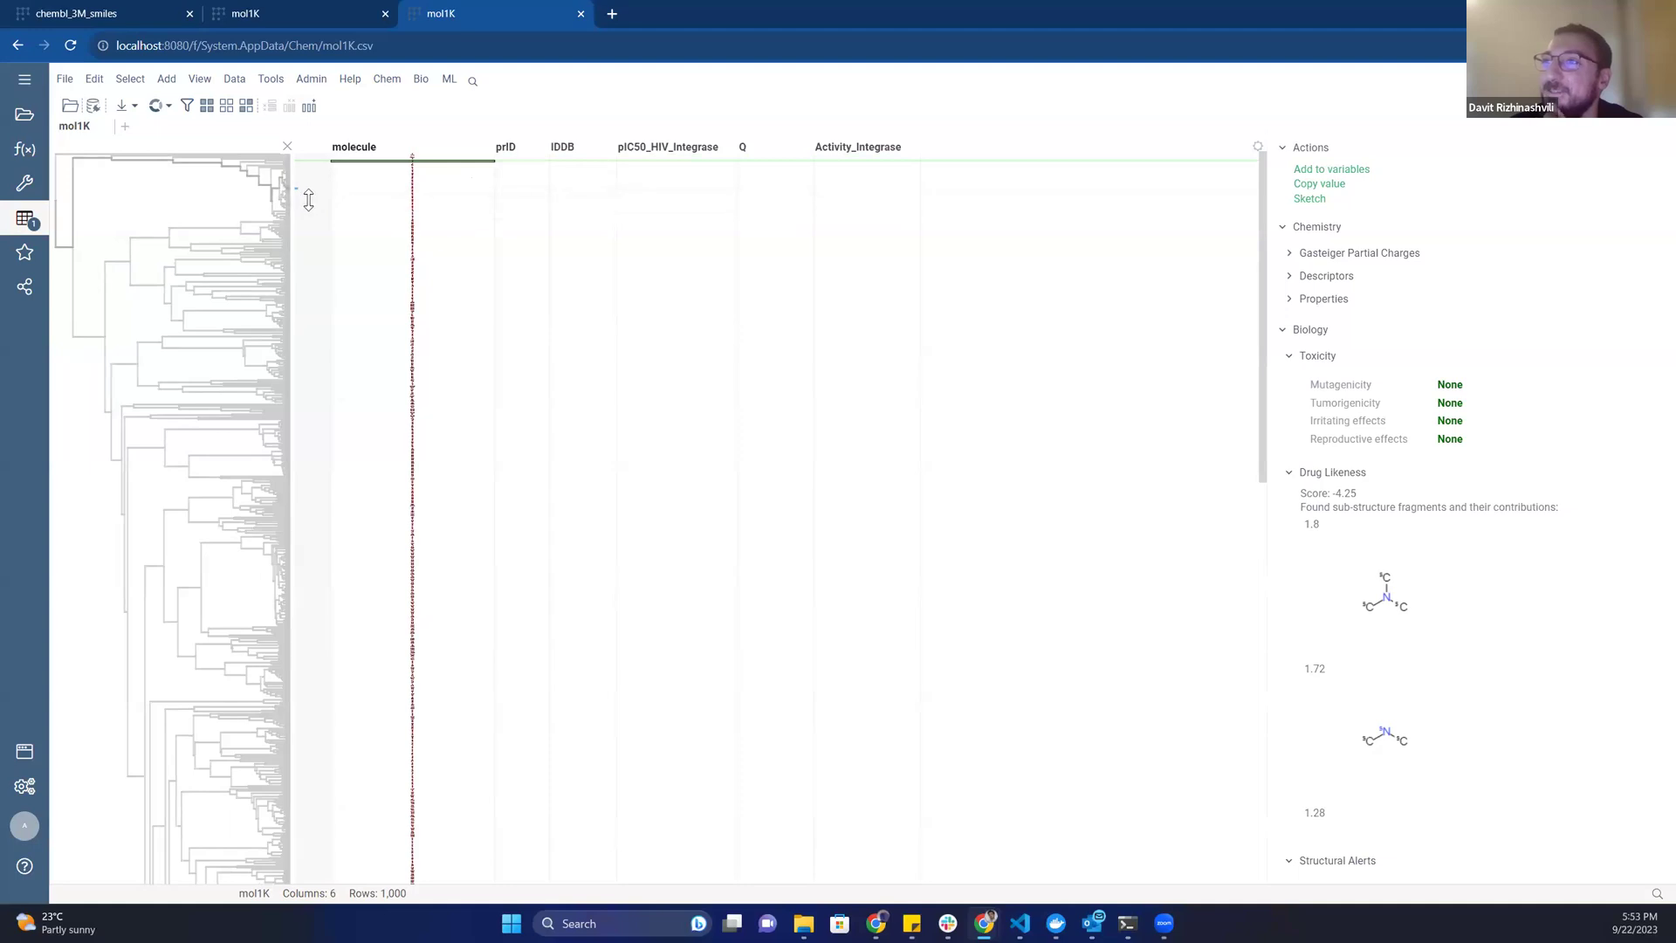
pyautogui.moveTo(311, 187); pyautogui.dragTo(316, 243)
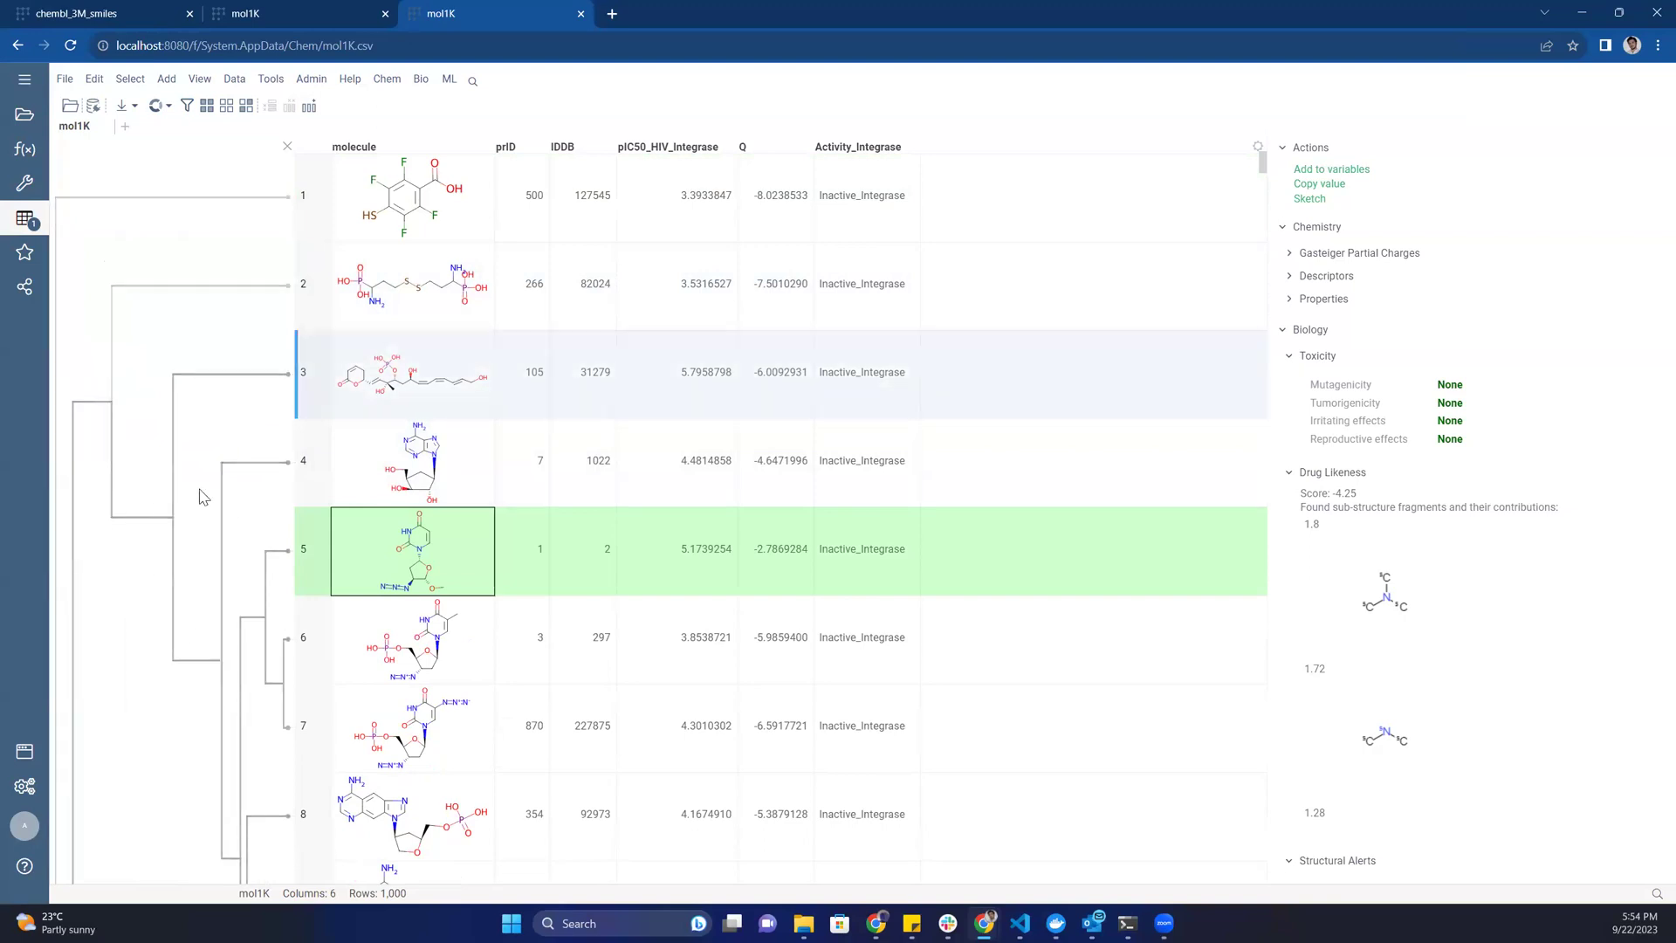
pyautogui.scroll(-4, 254, 469)
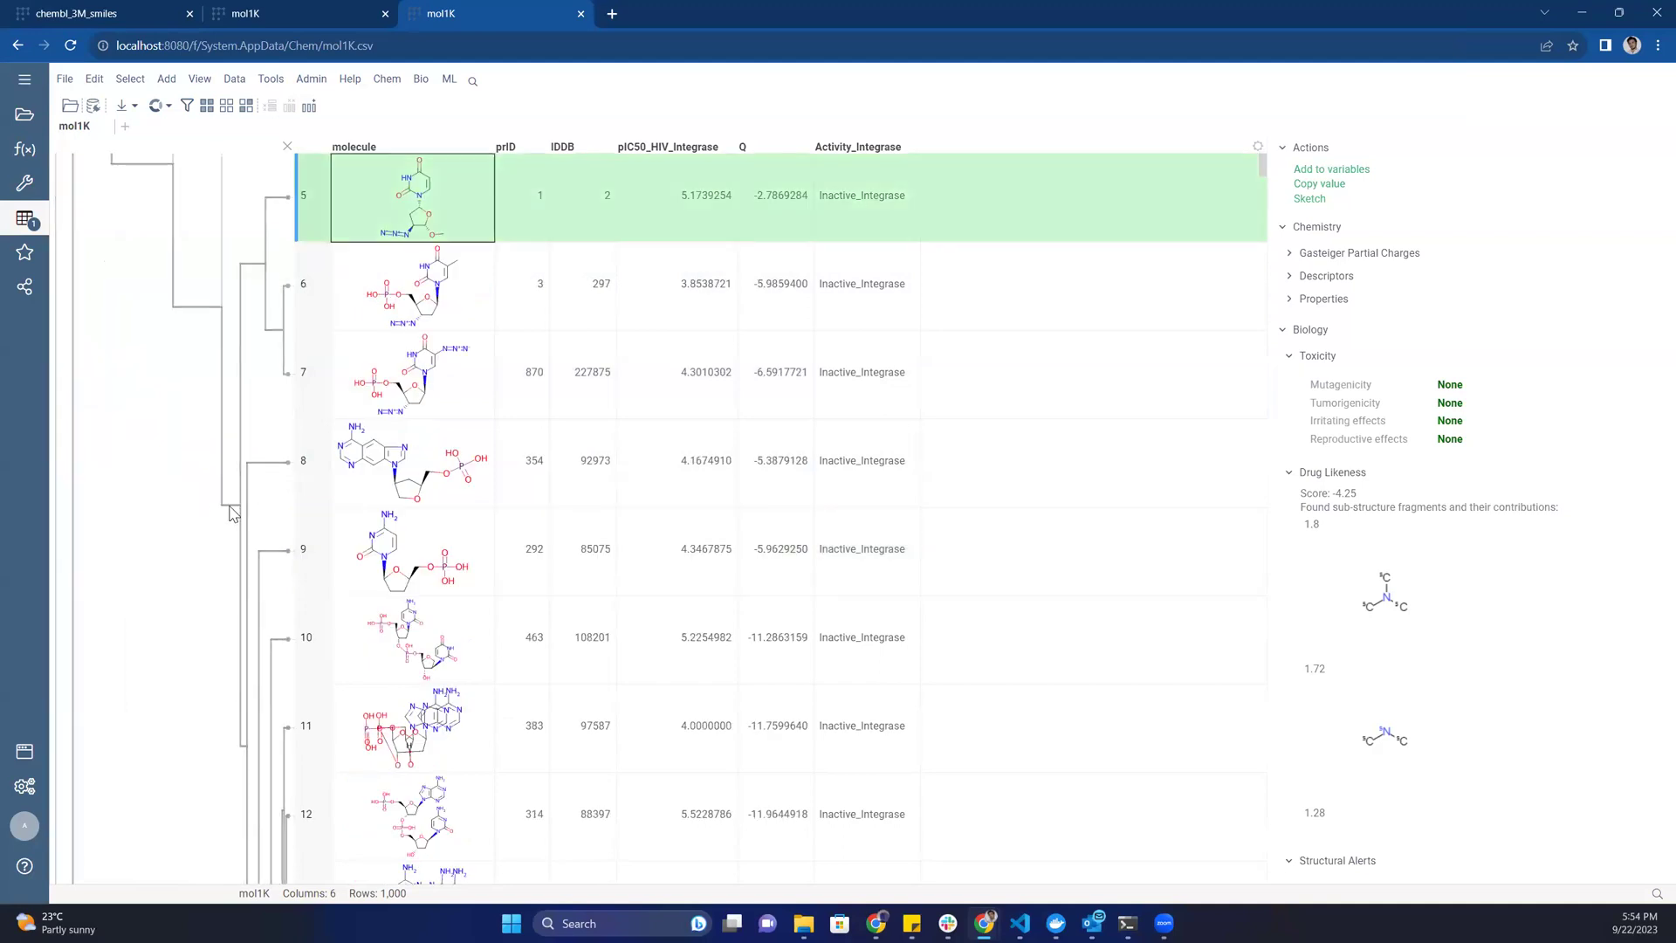
pyautogui.scroll(4, 232, 316)
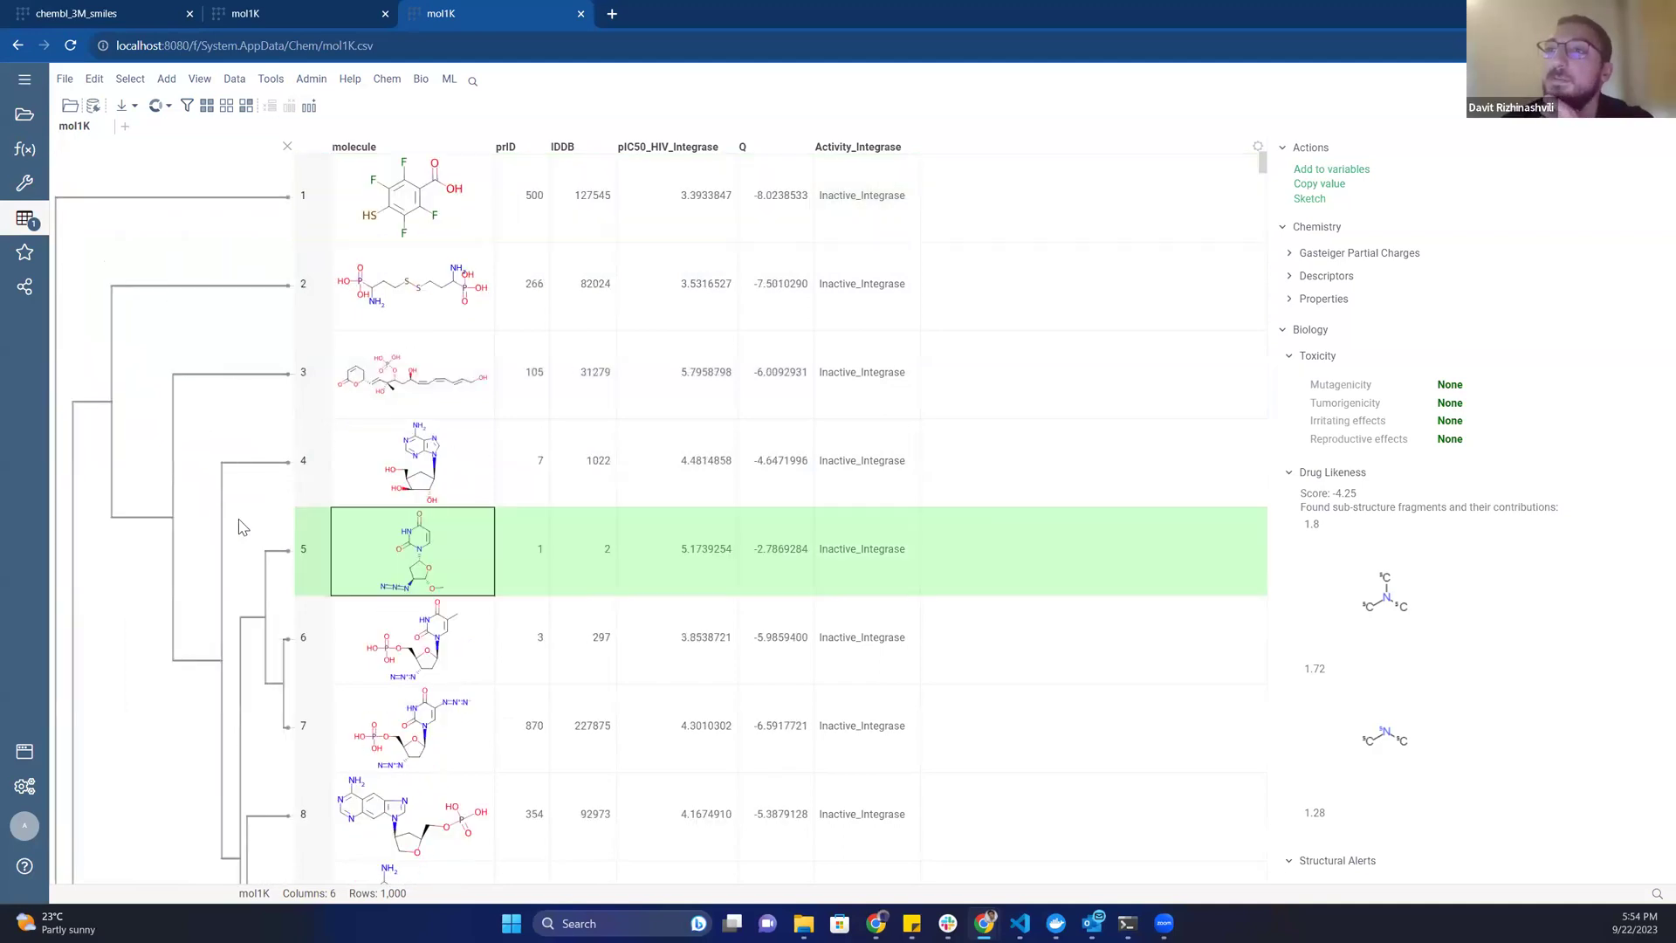
# Select the dendrogram branch whose cluster starts at row 4, and clear the selection after reviewing its molecules.
pyautogui.click(201, 666)
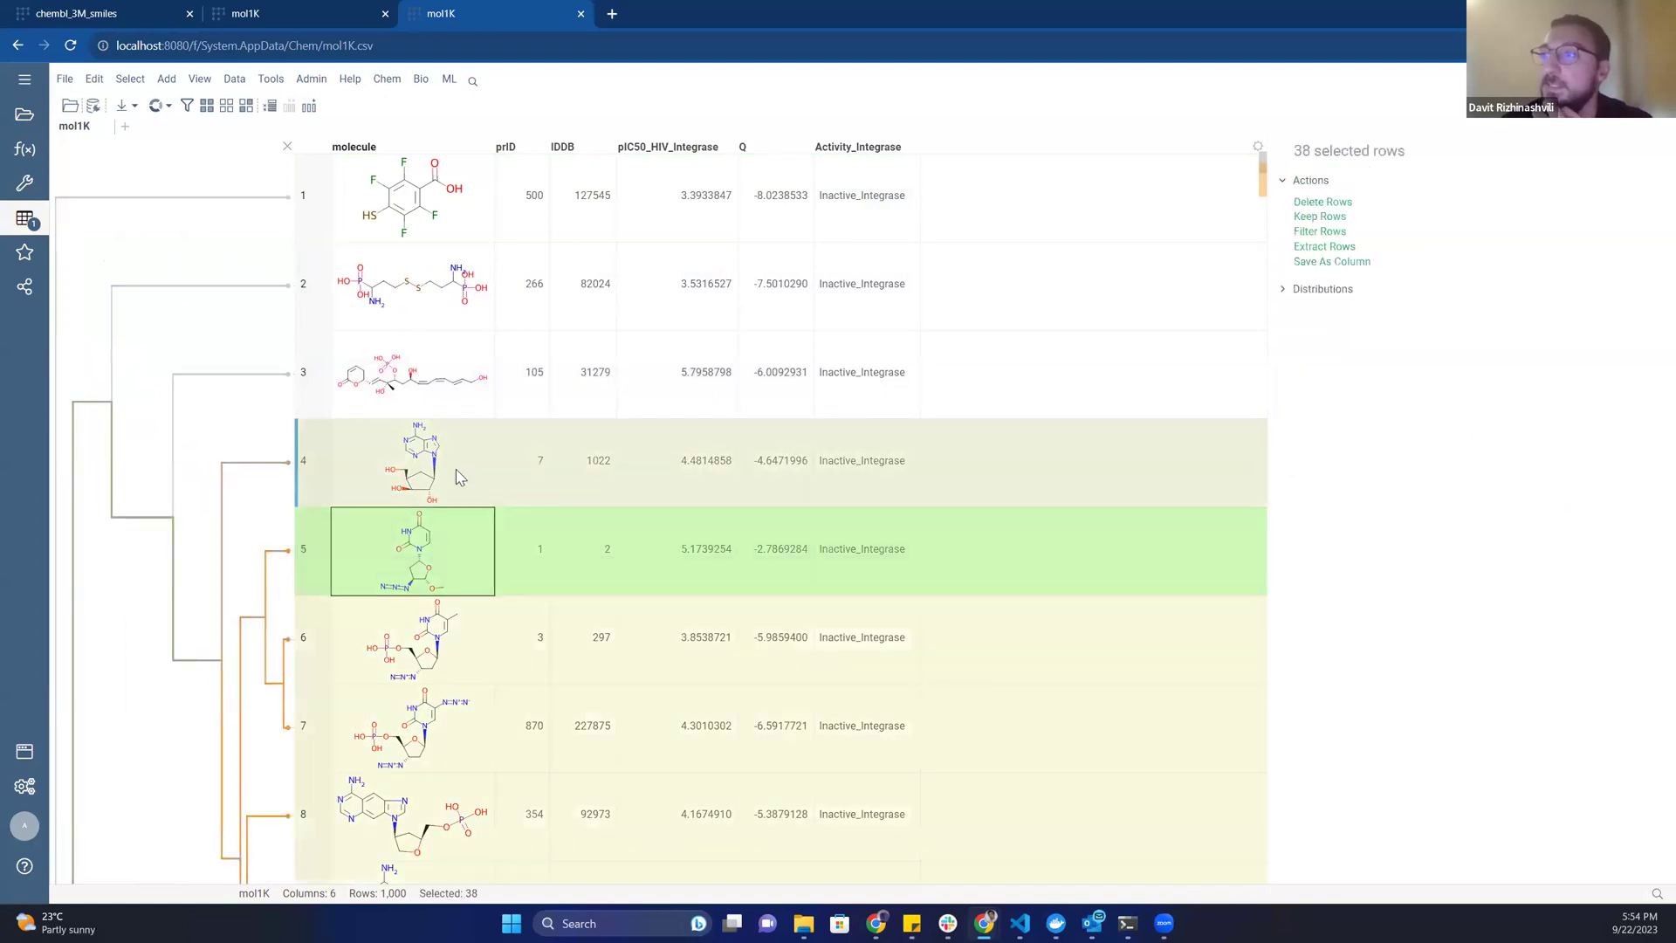
pyautogui.scroll(-1, 454, 475)
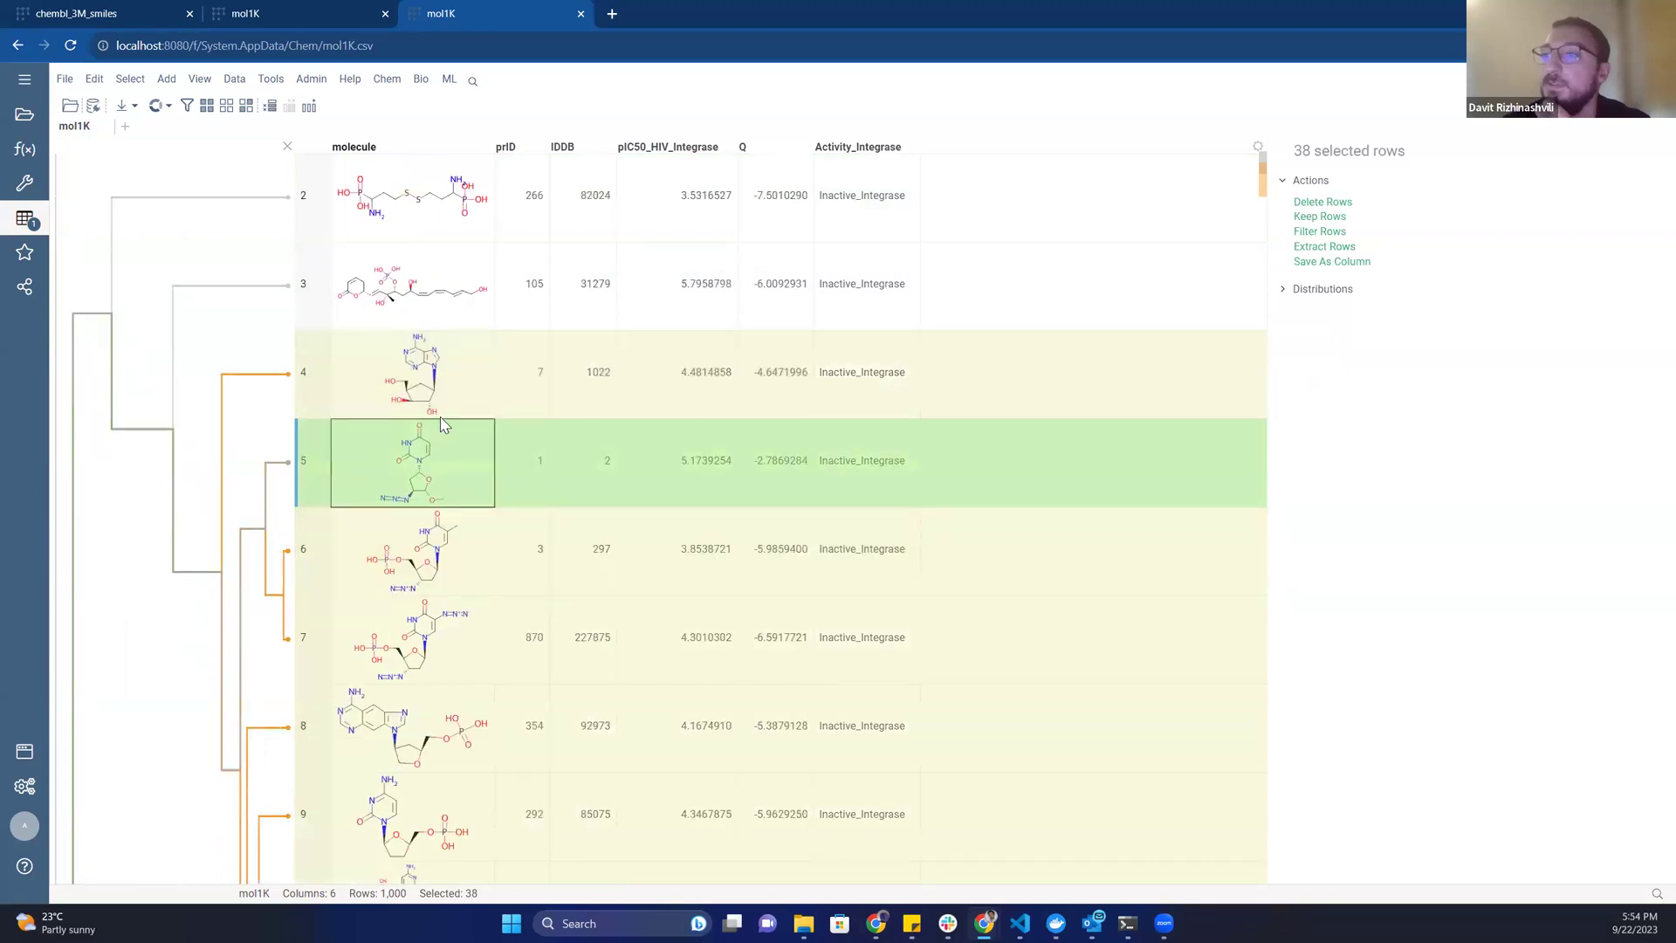
pyautogui.scroll(-2, 508, 416)
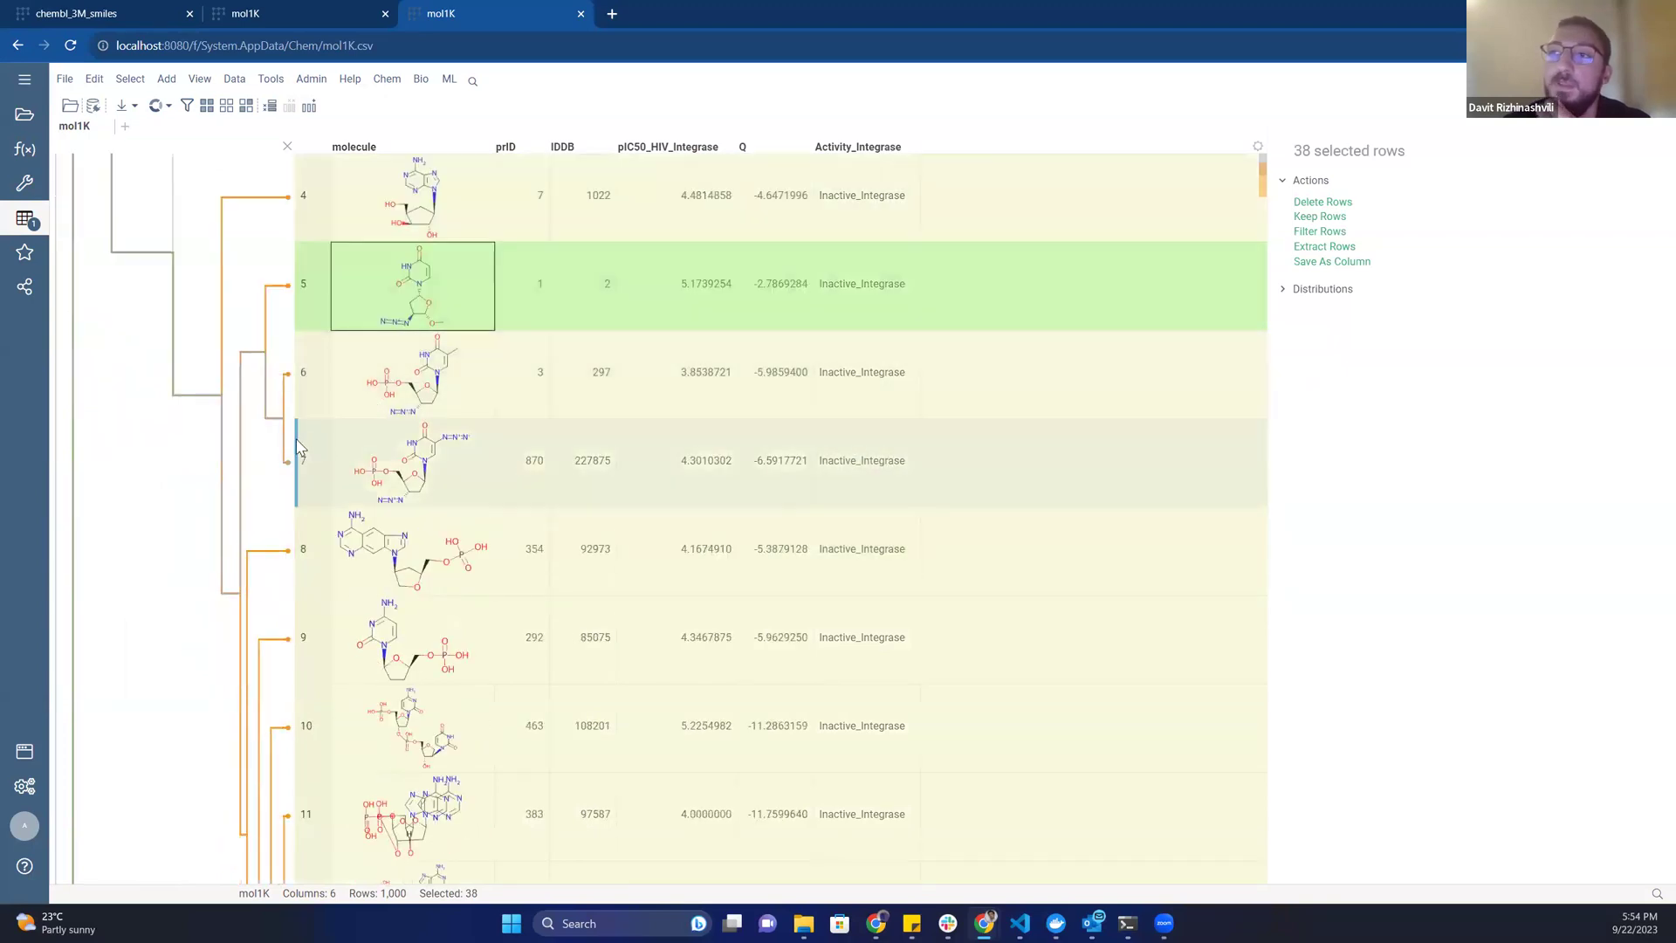
pyautogui.scroll(1, 297, 447)
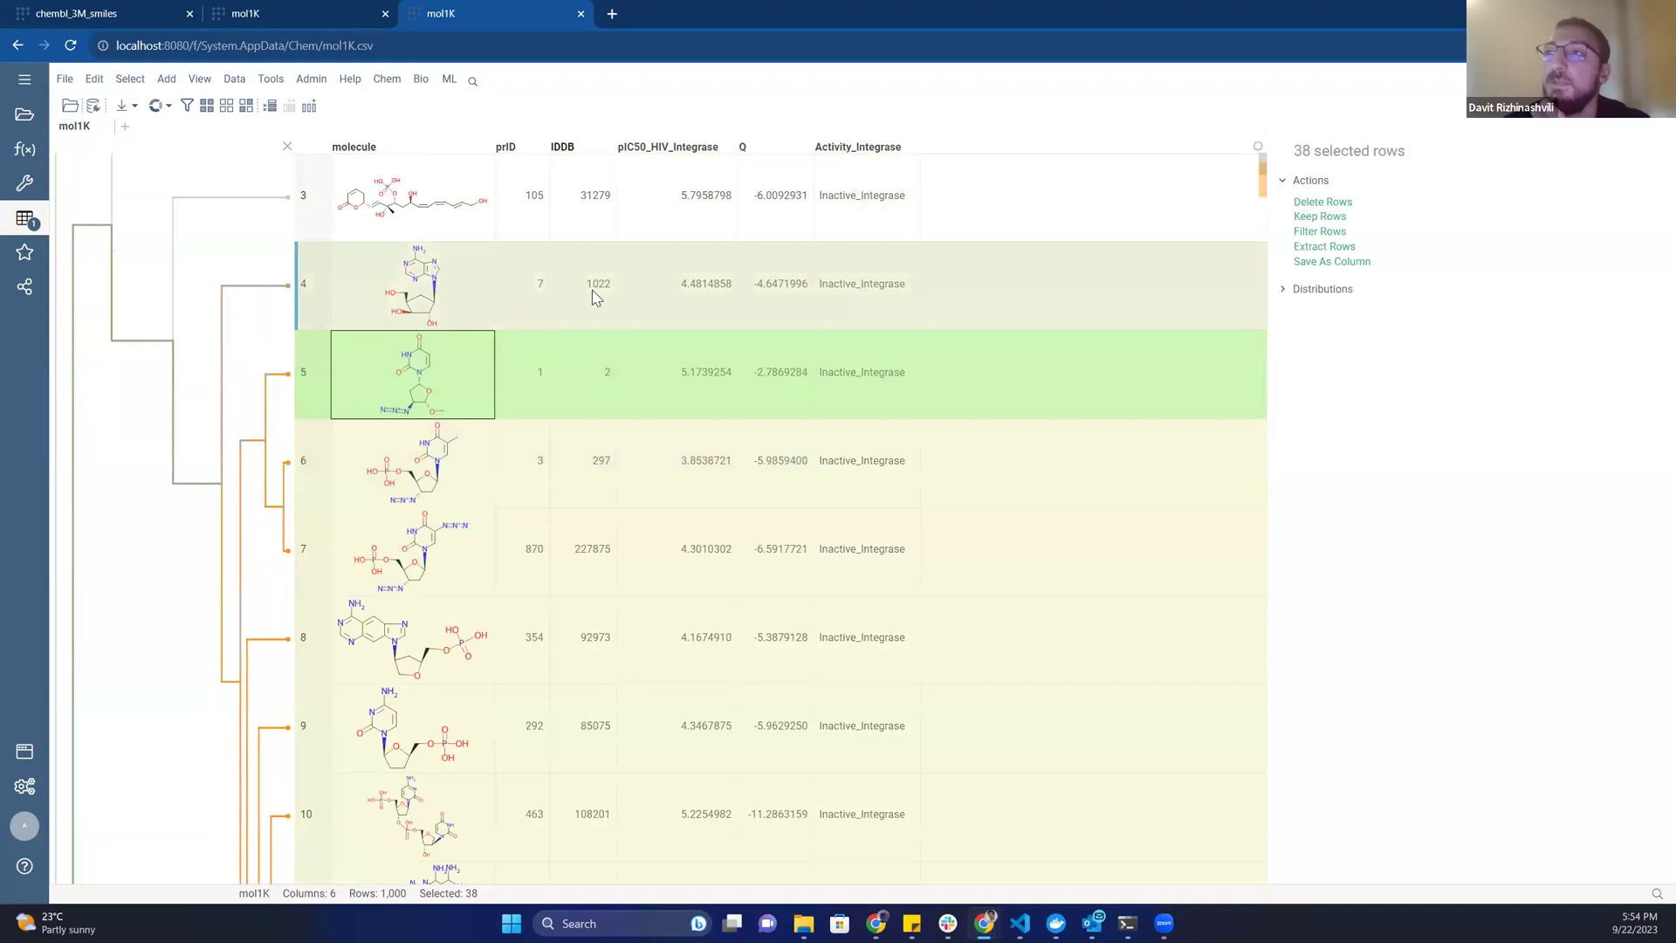
pyautogui.scroll(-2, 471, 538)
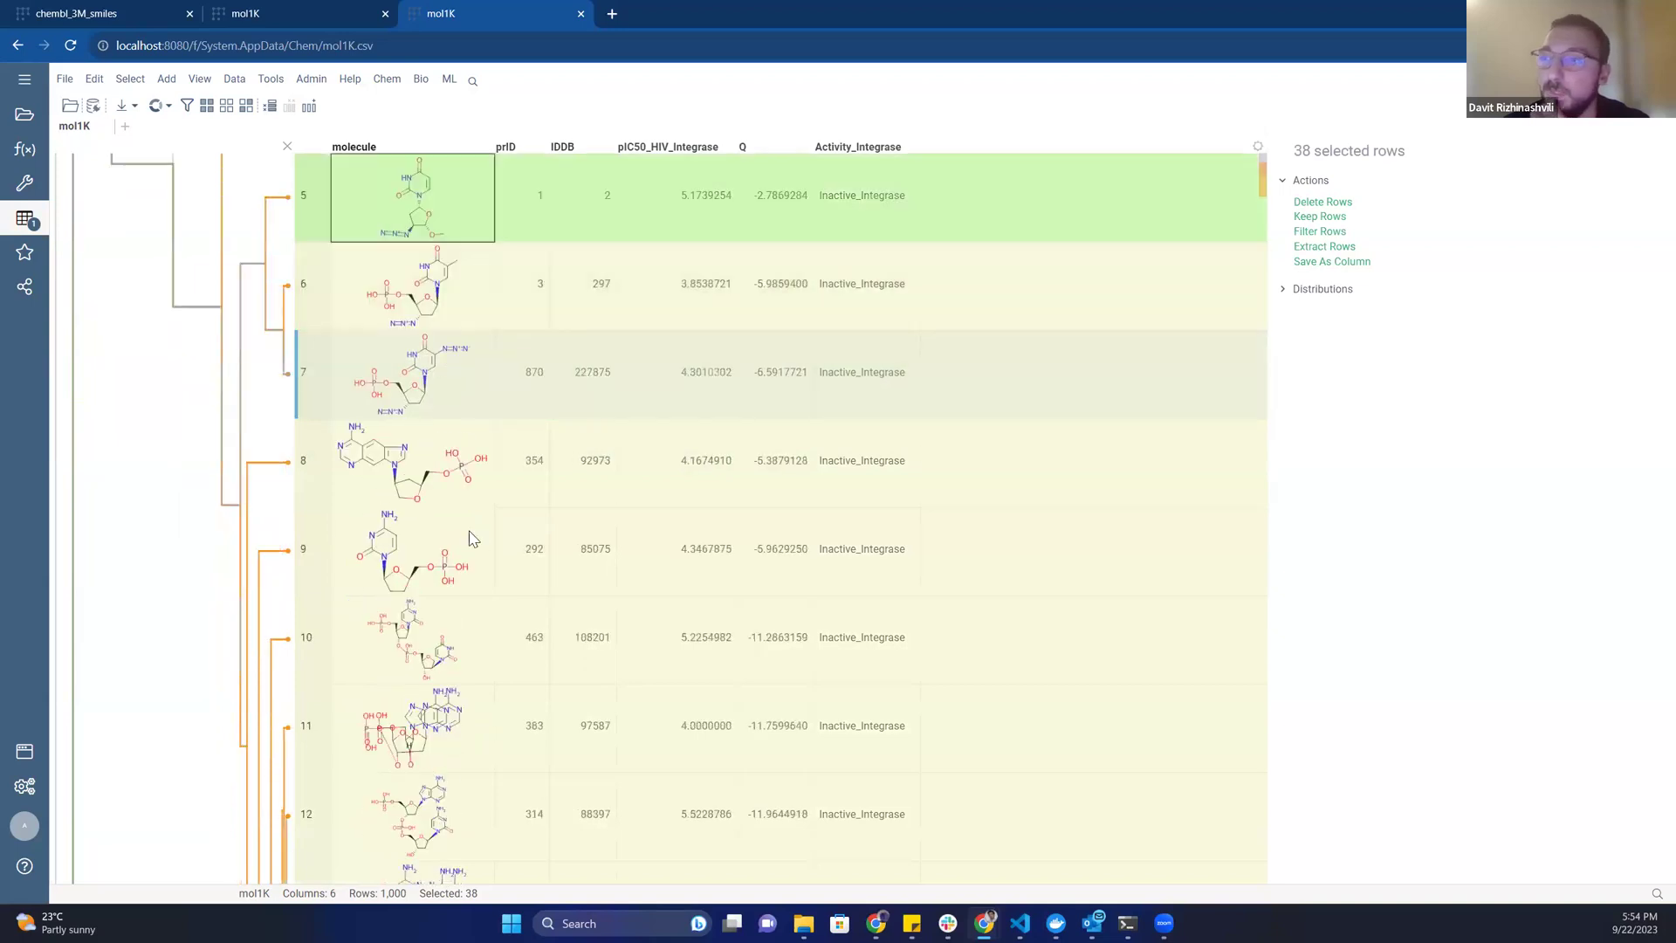
pyautogui.scroll(1, 454, 472)
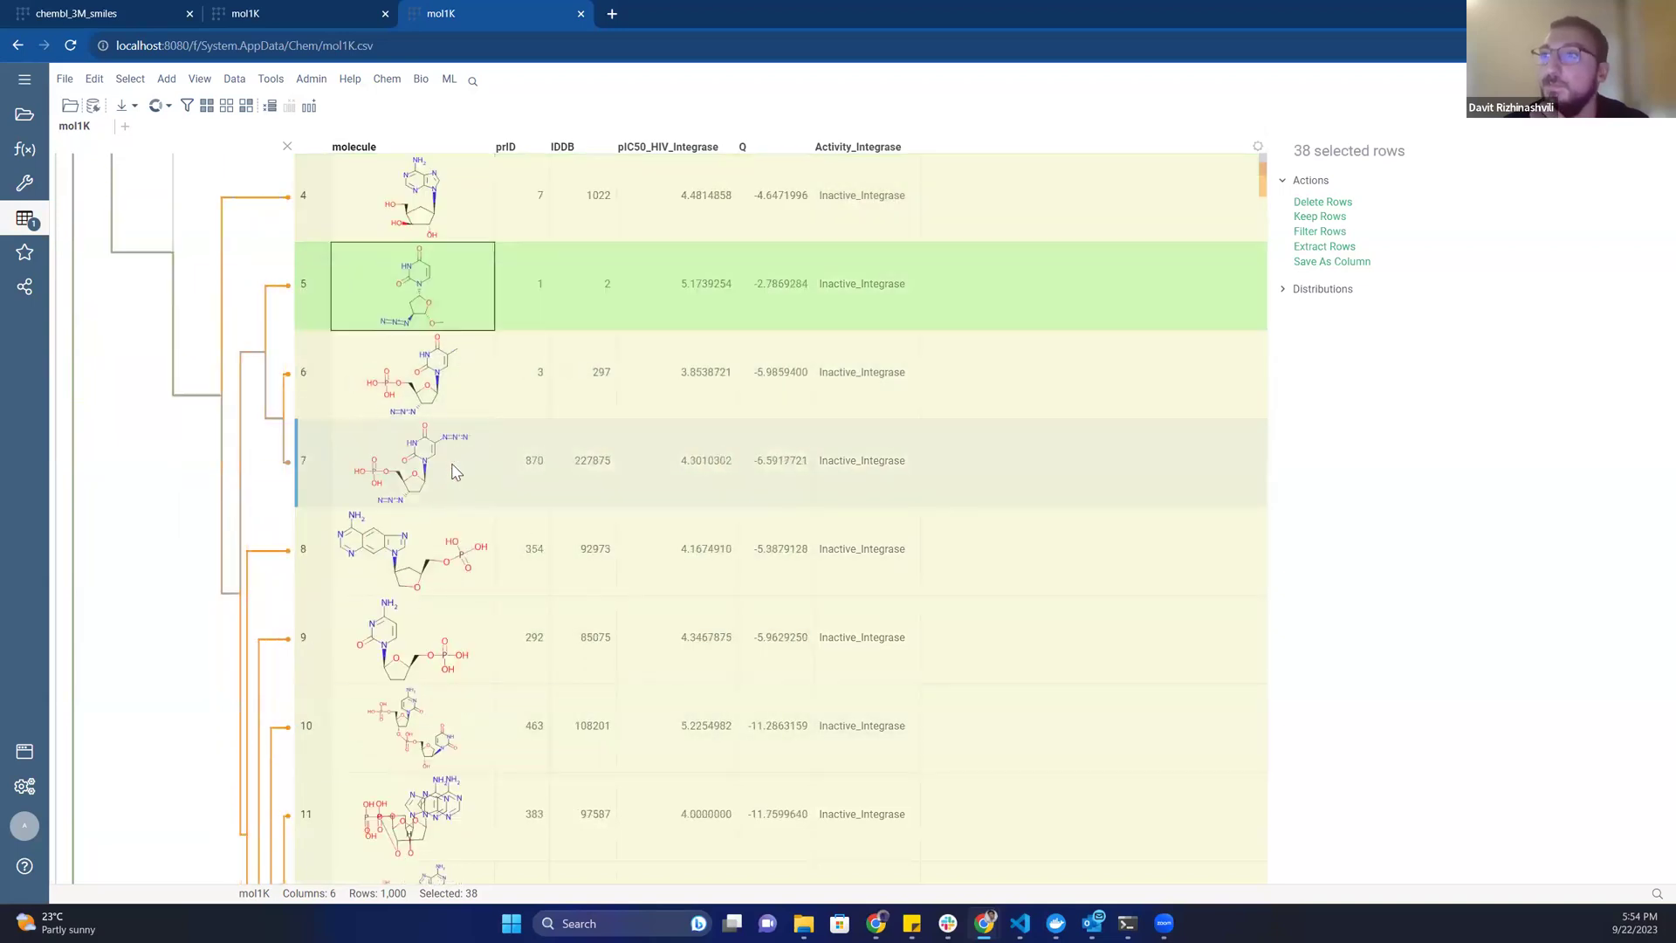
pyautogui.scroll(2, 454, 472)
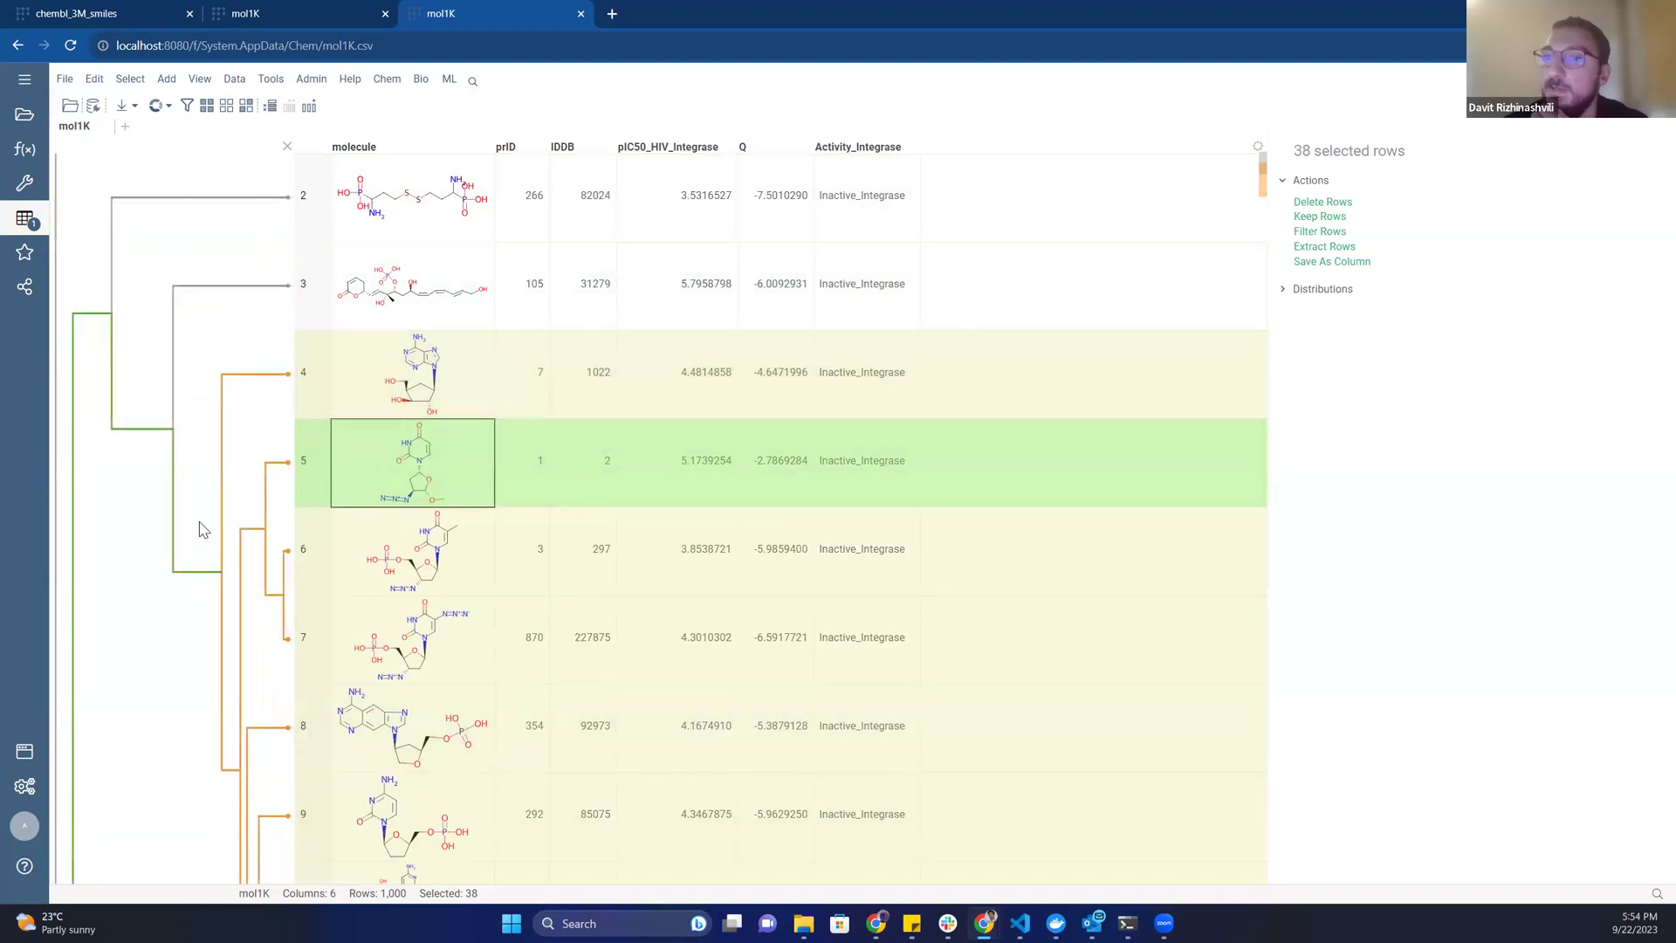
pyautogui.click(196, 559)
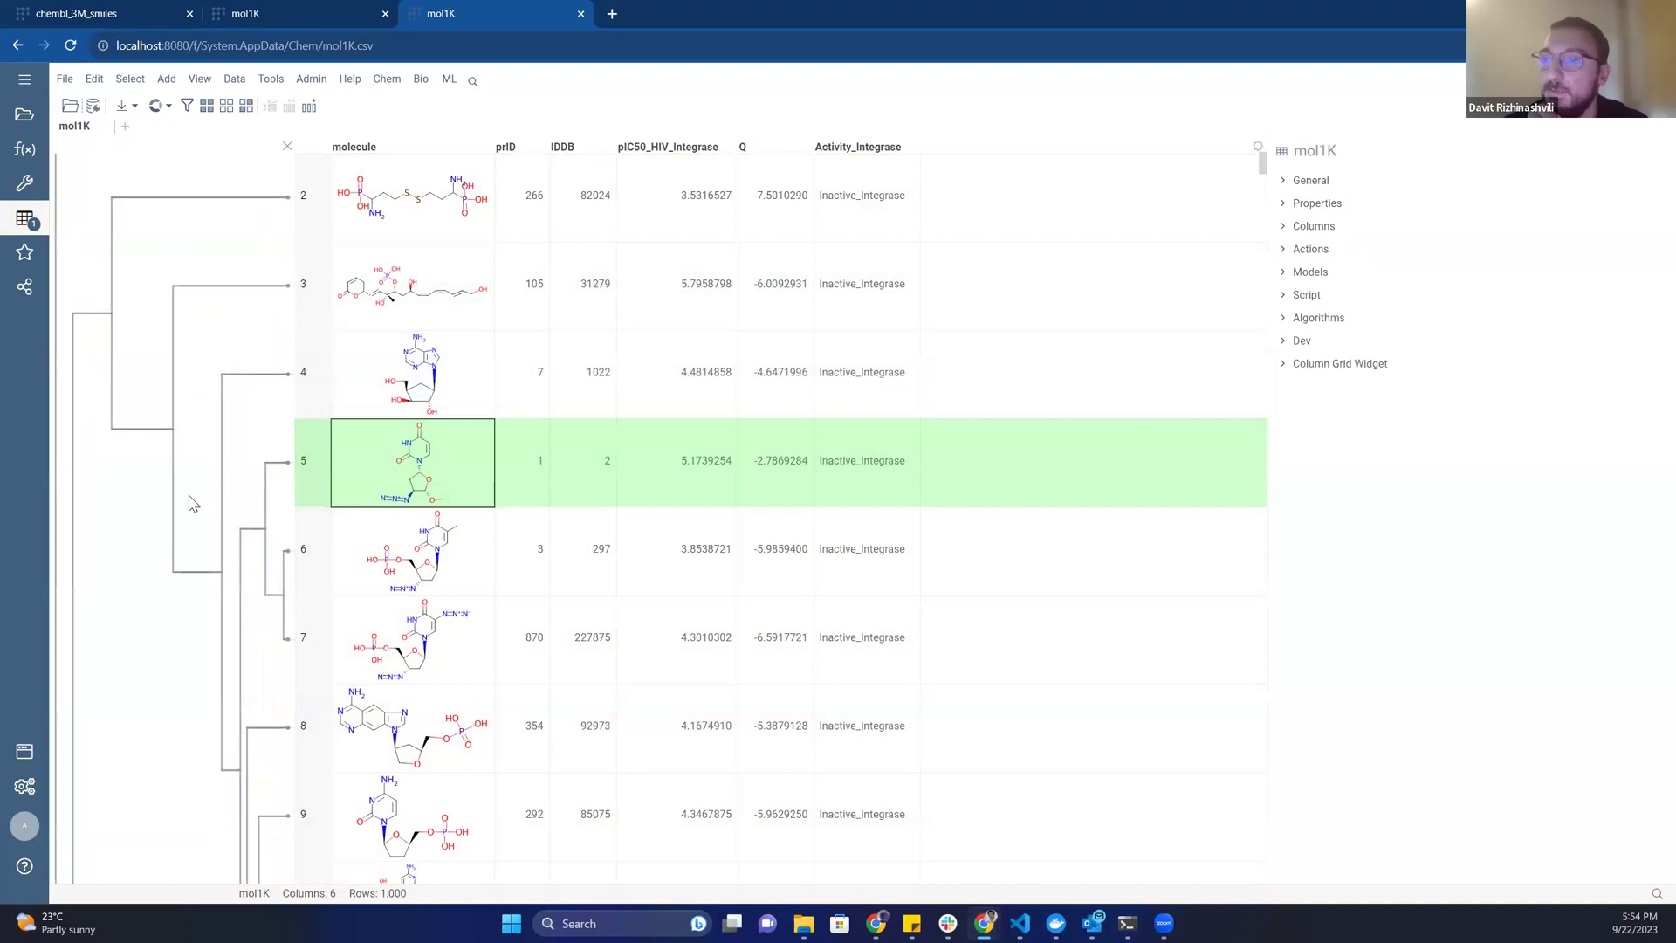
# Reselect the cluster starting at row 4, compare its molecules down to about row 22, and deselect it.
pyautogui.click(185, 573)
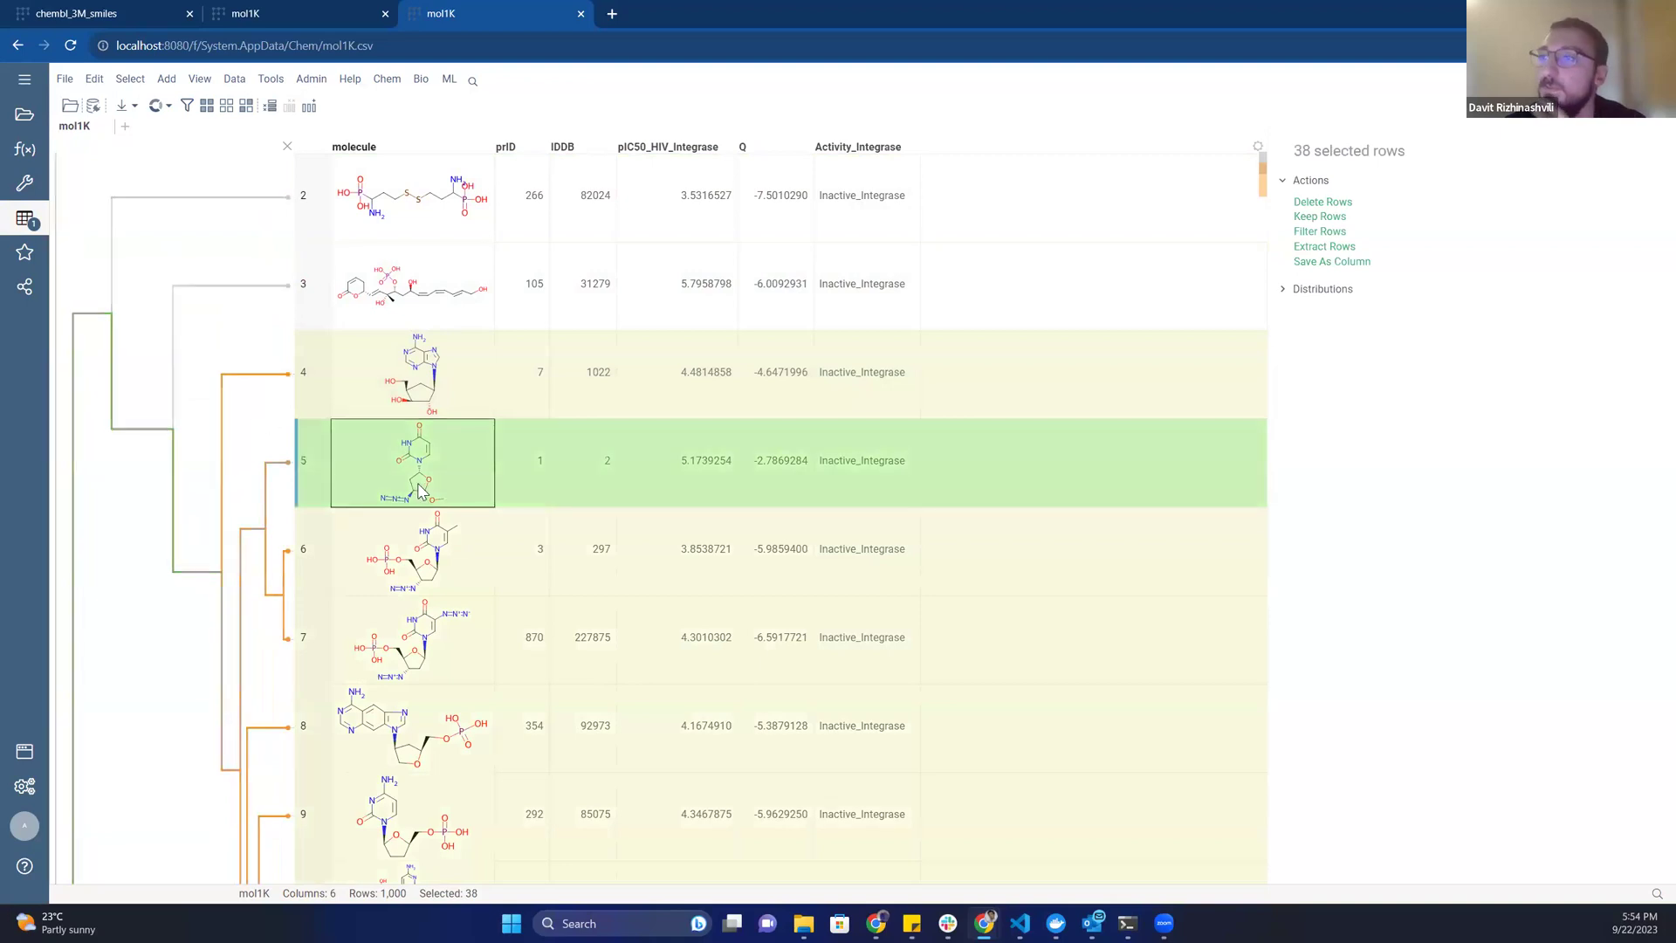
pyautogui.scroll(-7, 301, 471)
pyautogui.scroll(6, 395, 366)
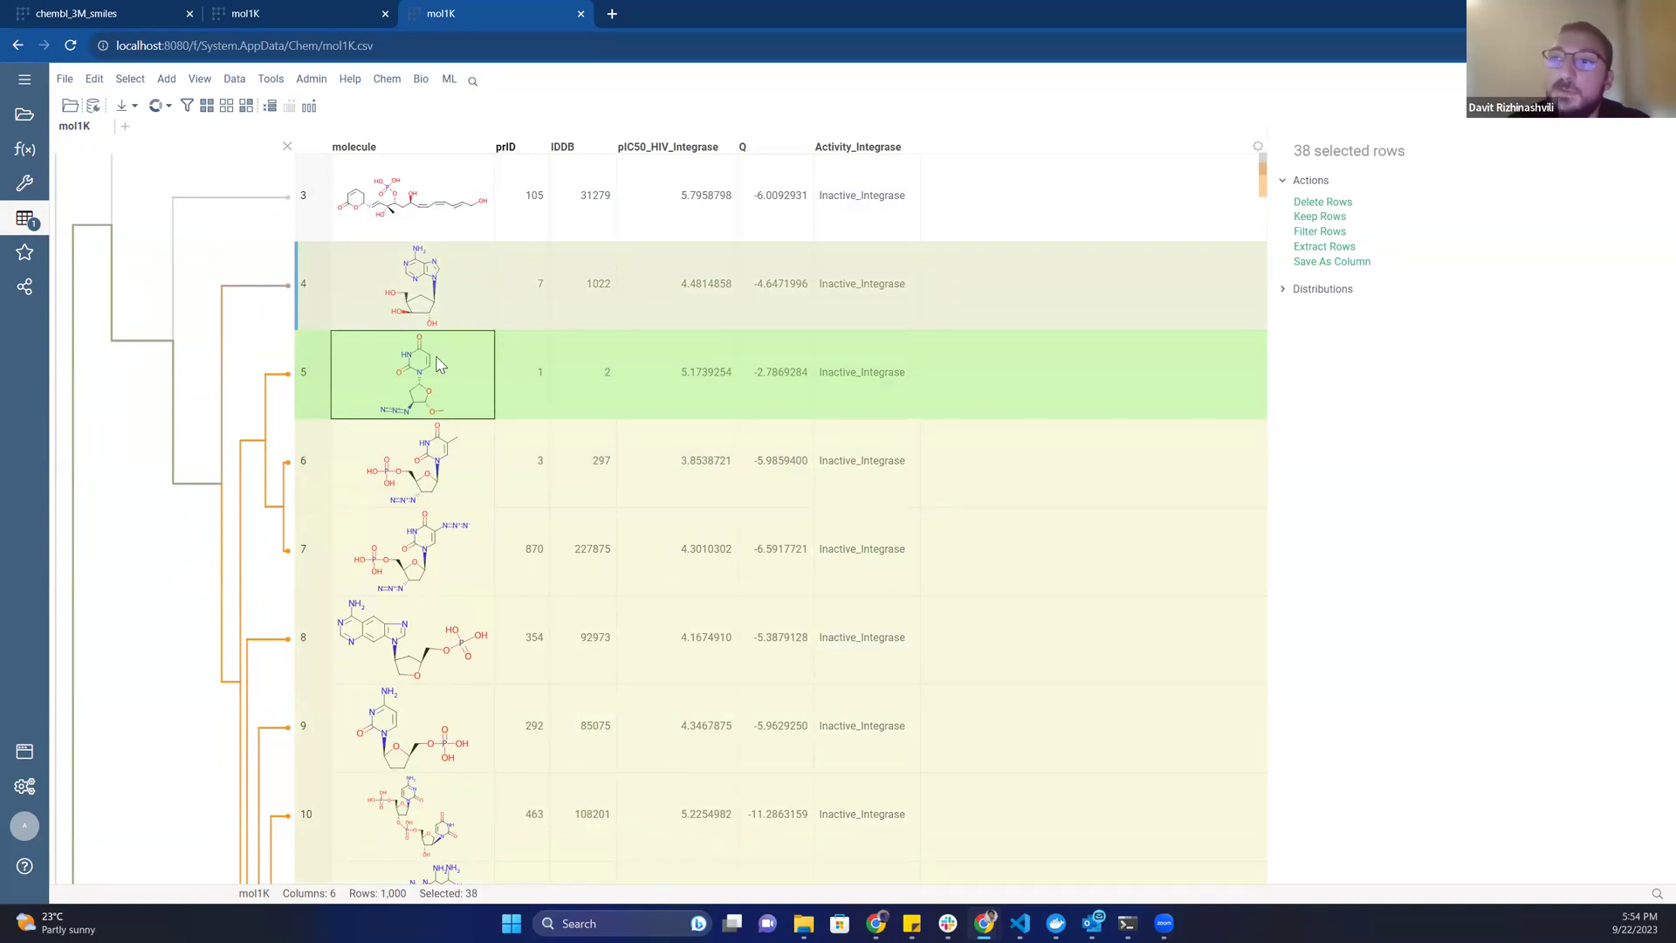
pyautogui.scroll(2, 114, 513)
pyautogui.scroll(-8, 109, 550)
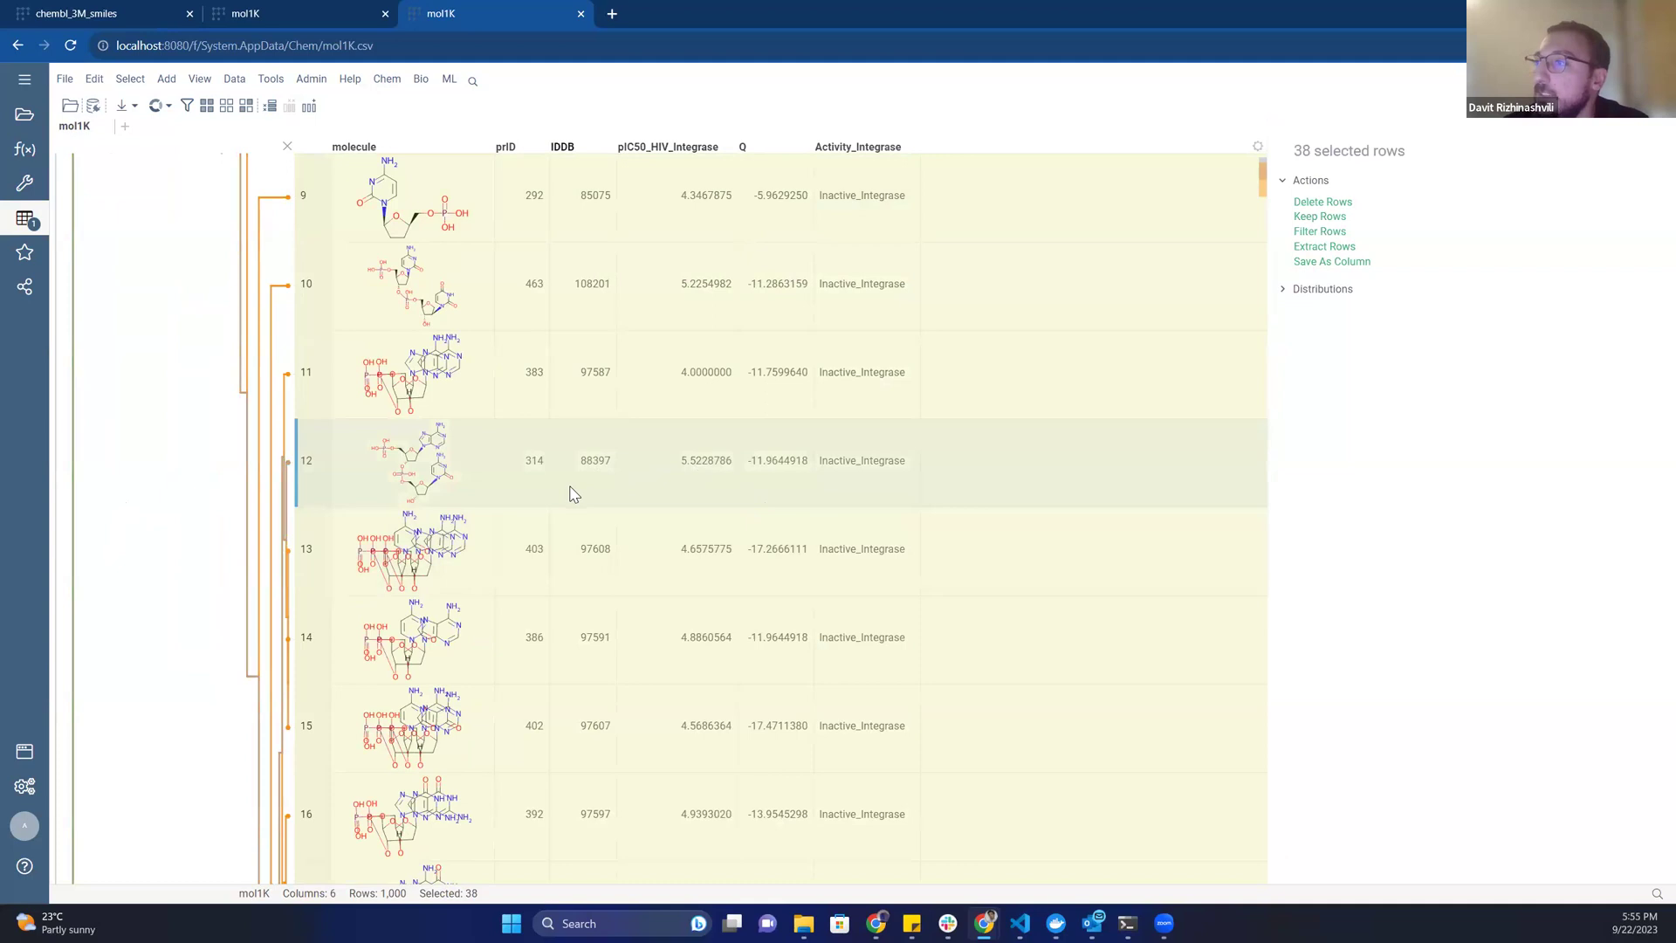
pyautogui.scroll(-6, 570, 487)
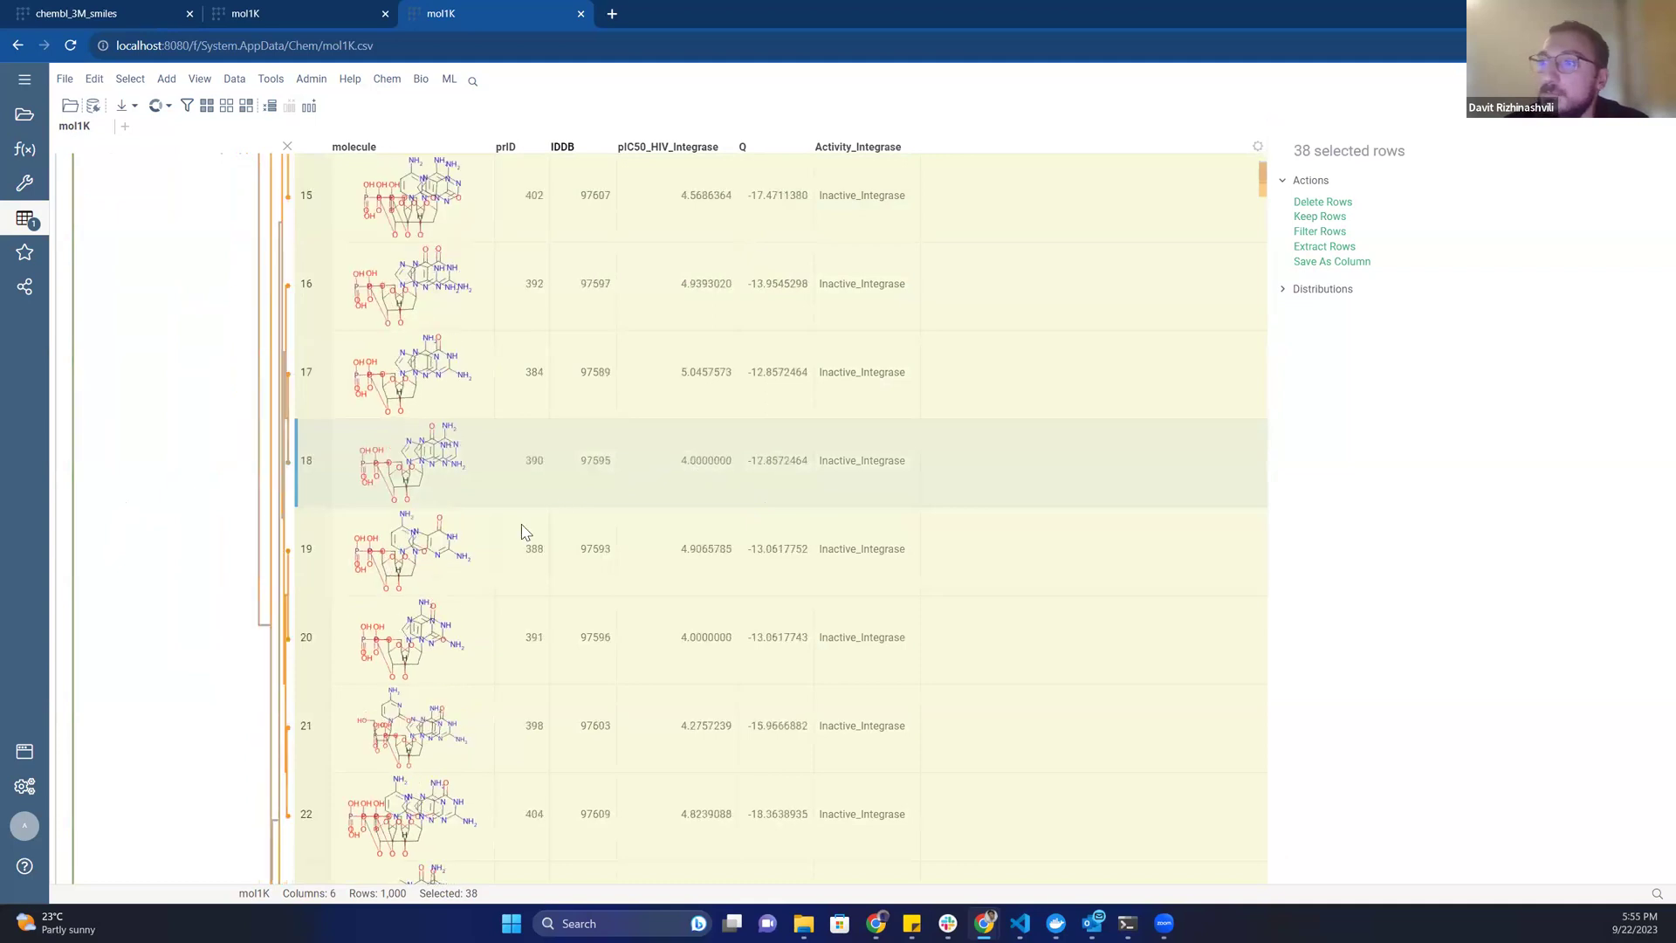
pyautogui.click(232, 521)
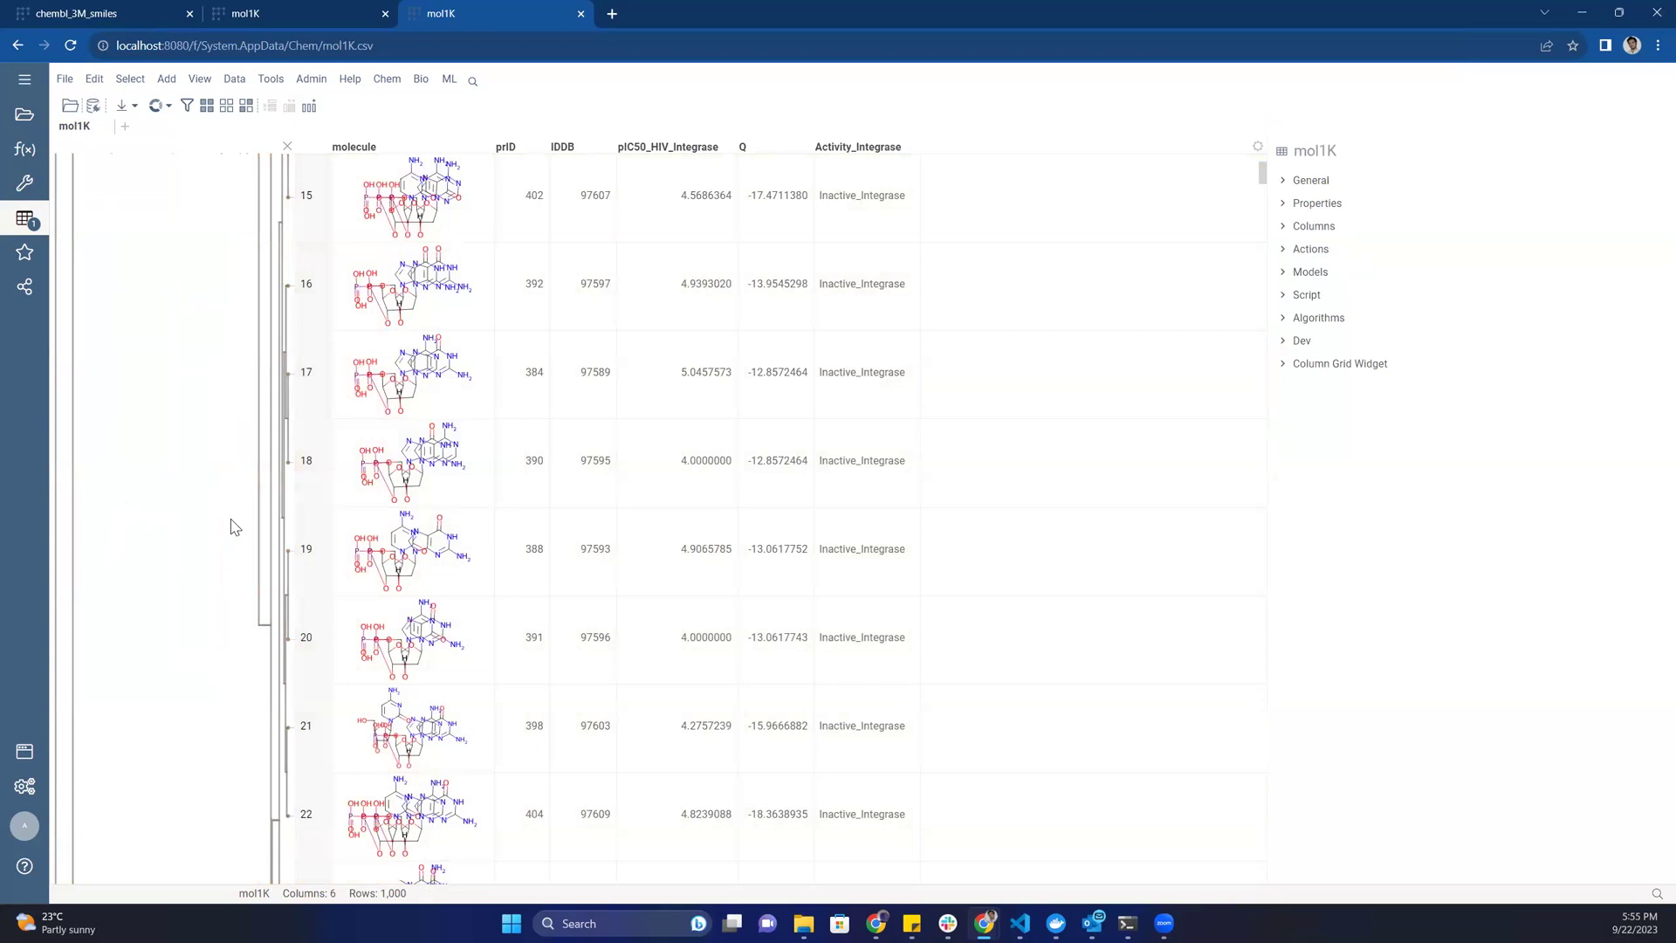
pyautogui.scroll(10, 234, 526)
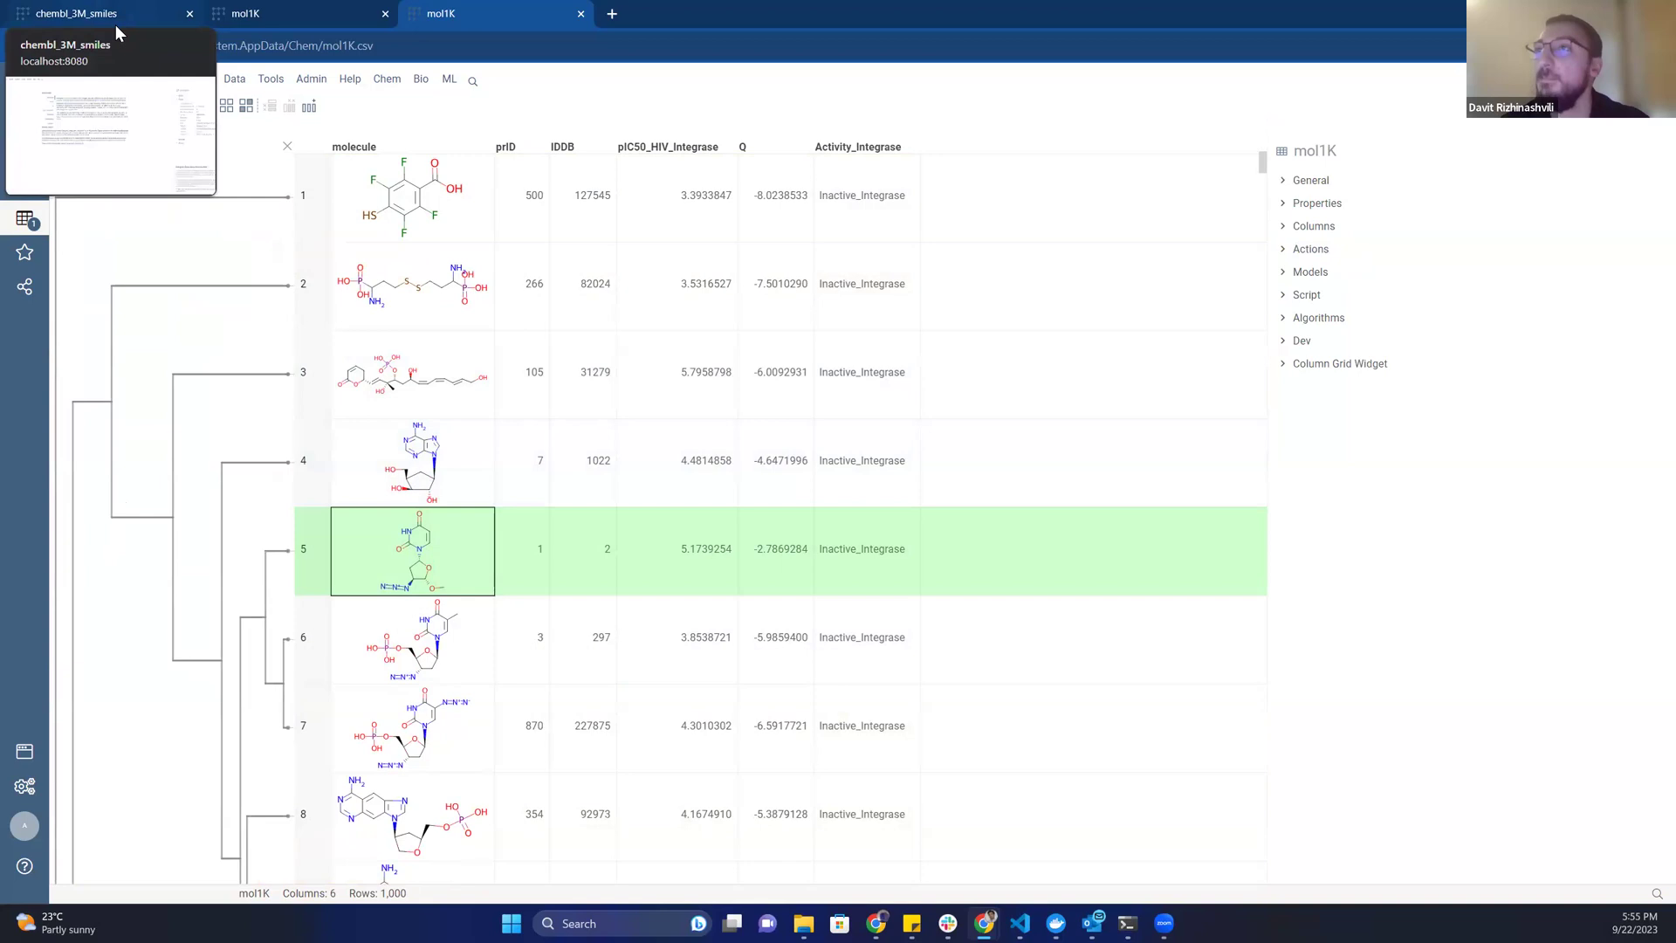
# Switch to the chembl_3M_smiles browser tab, show the table's filters, and move to the rows around 218500.
pyautogui.click(138, 21)
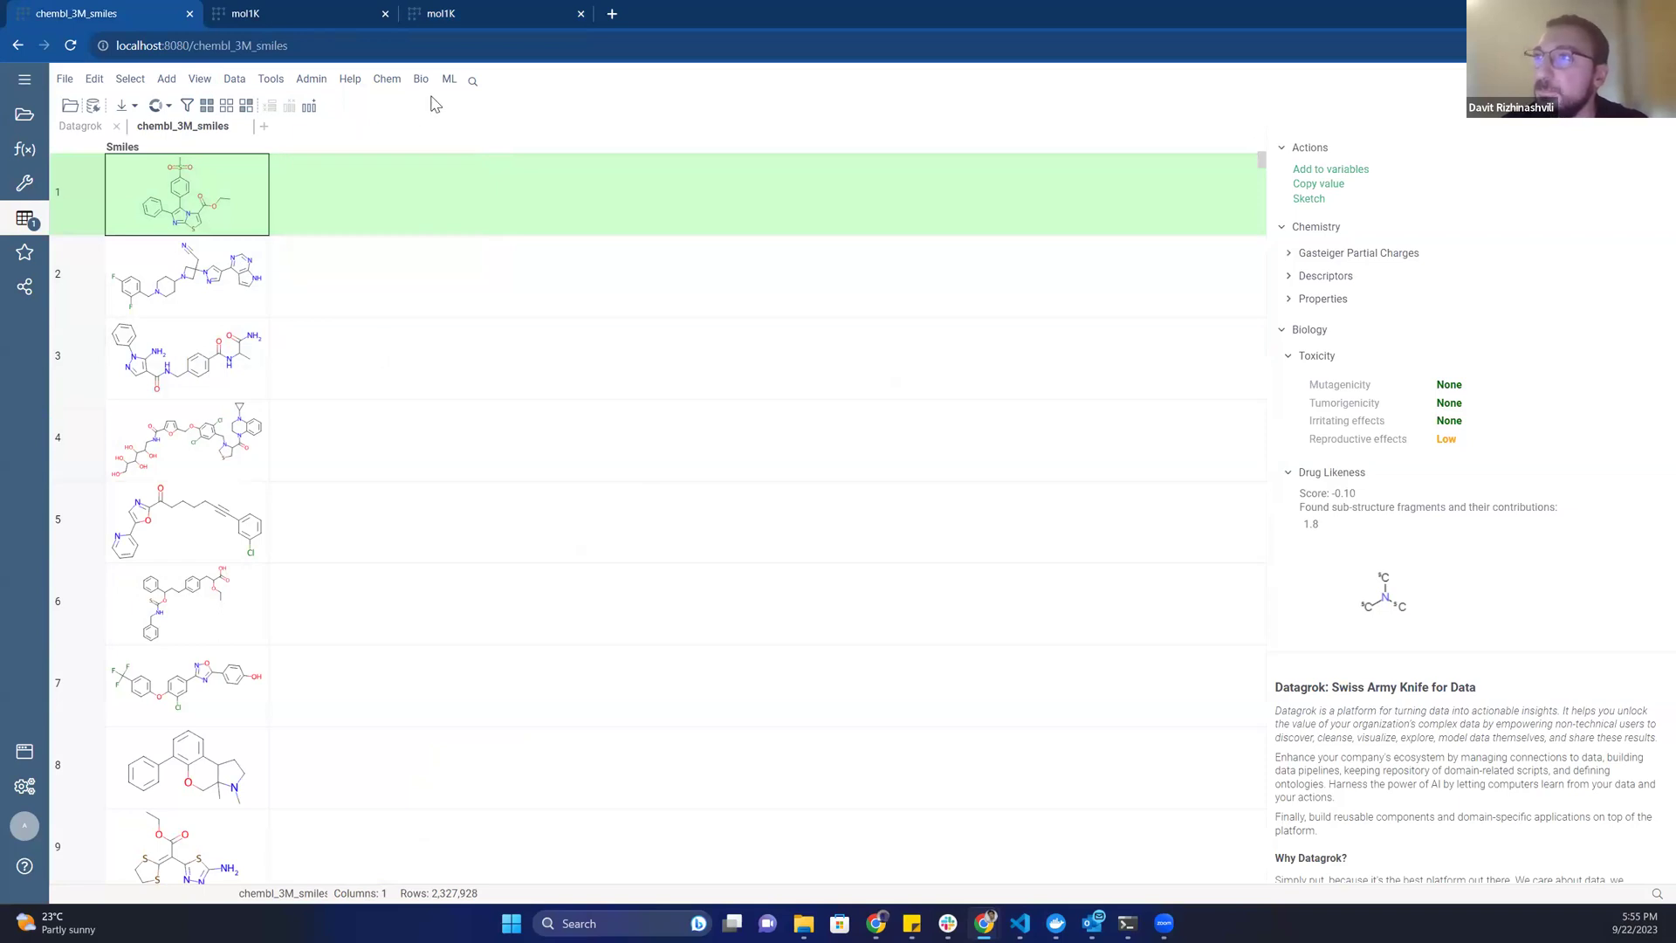
pyautogui.click(188, 106)
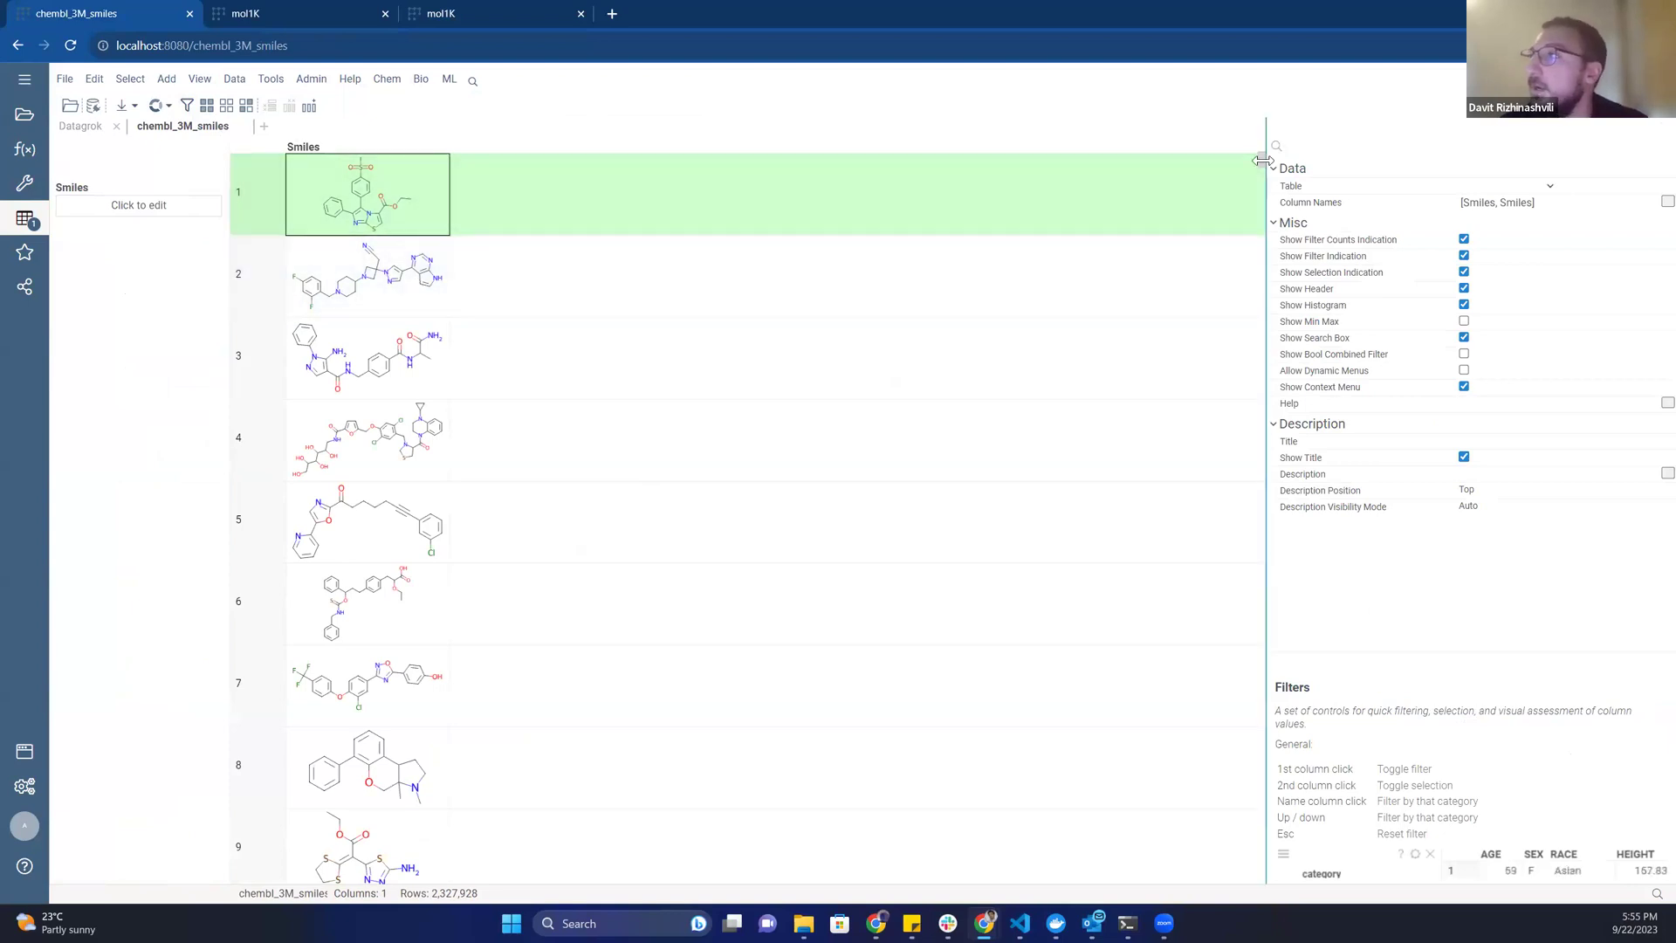
pyautogui.moveTo(1261, 164)
pyautogui.mouseDown()
pyautogui.moveTo(1261, 286)
pyautogui.moveTo(1264, 194)
pyautogui.mouseUp()
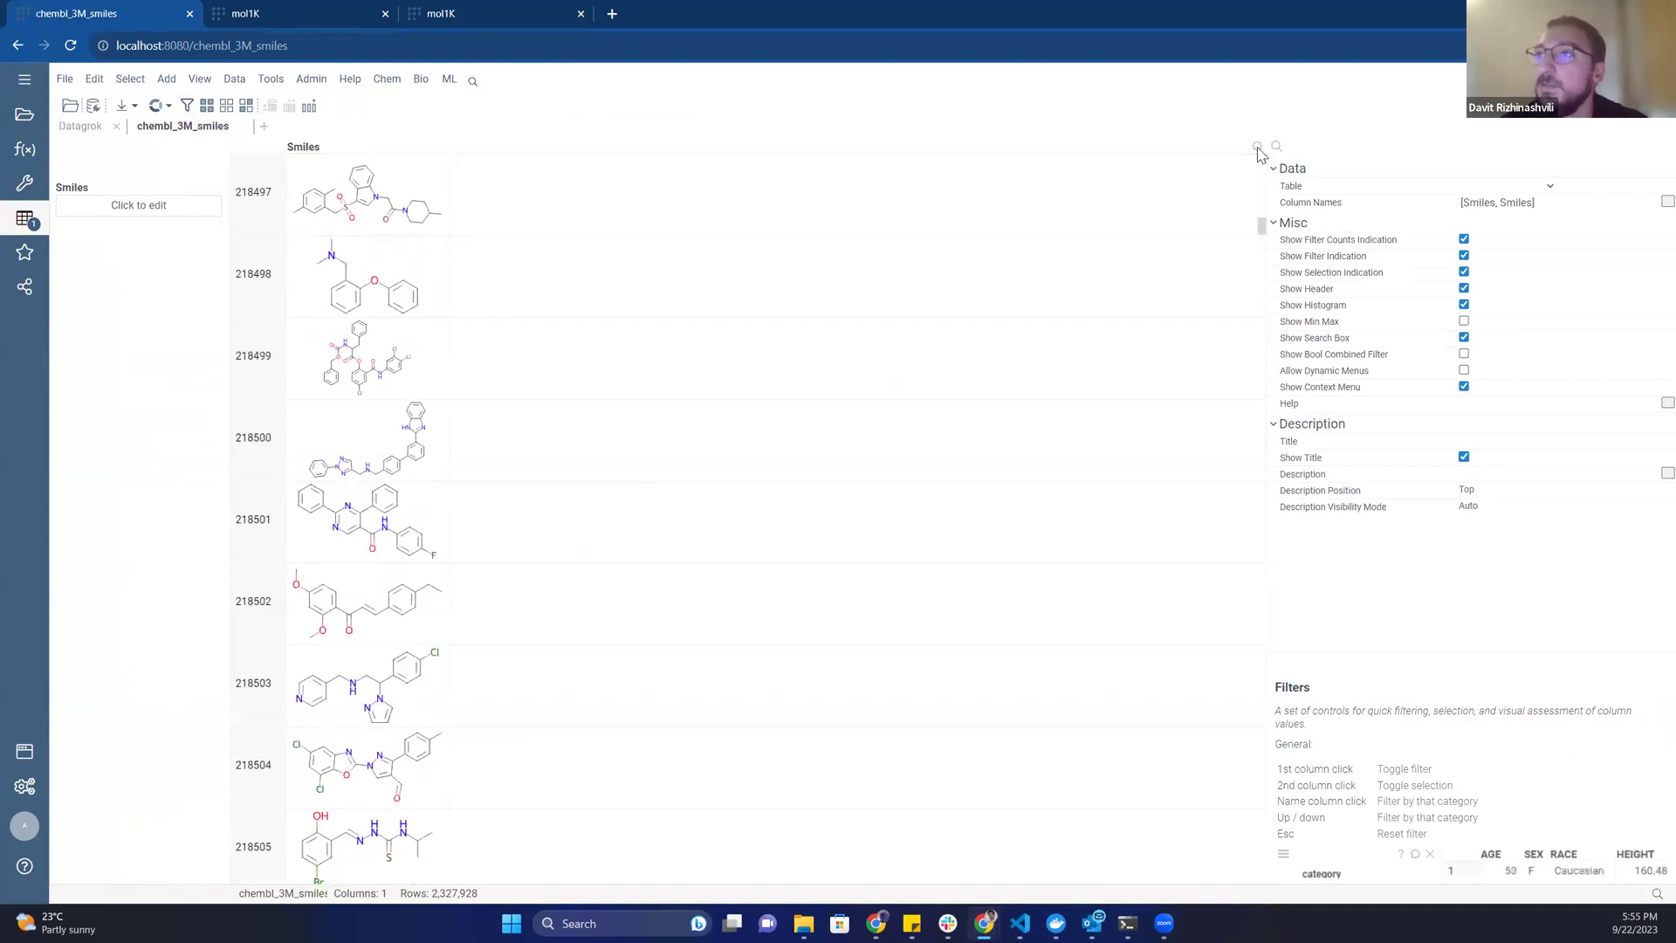
# Examine the extent of the chembl_3M_smiles table by going from the first row to the last and back.
pyautogui.hotkey('ctrl', 'Home')
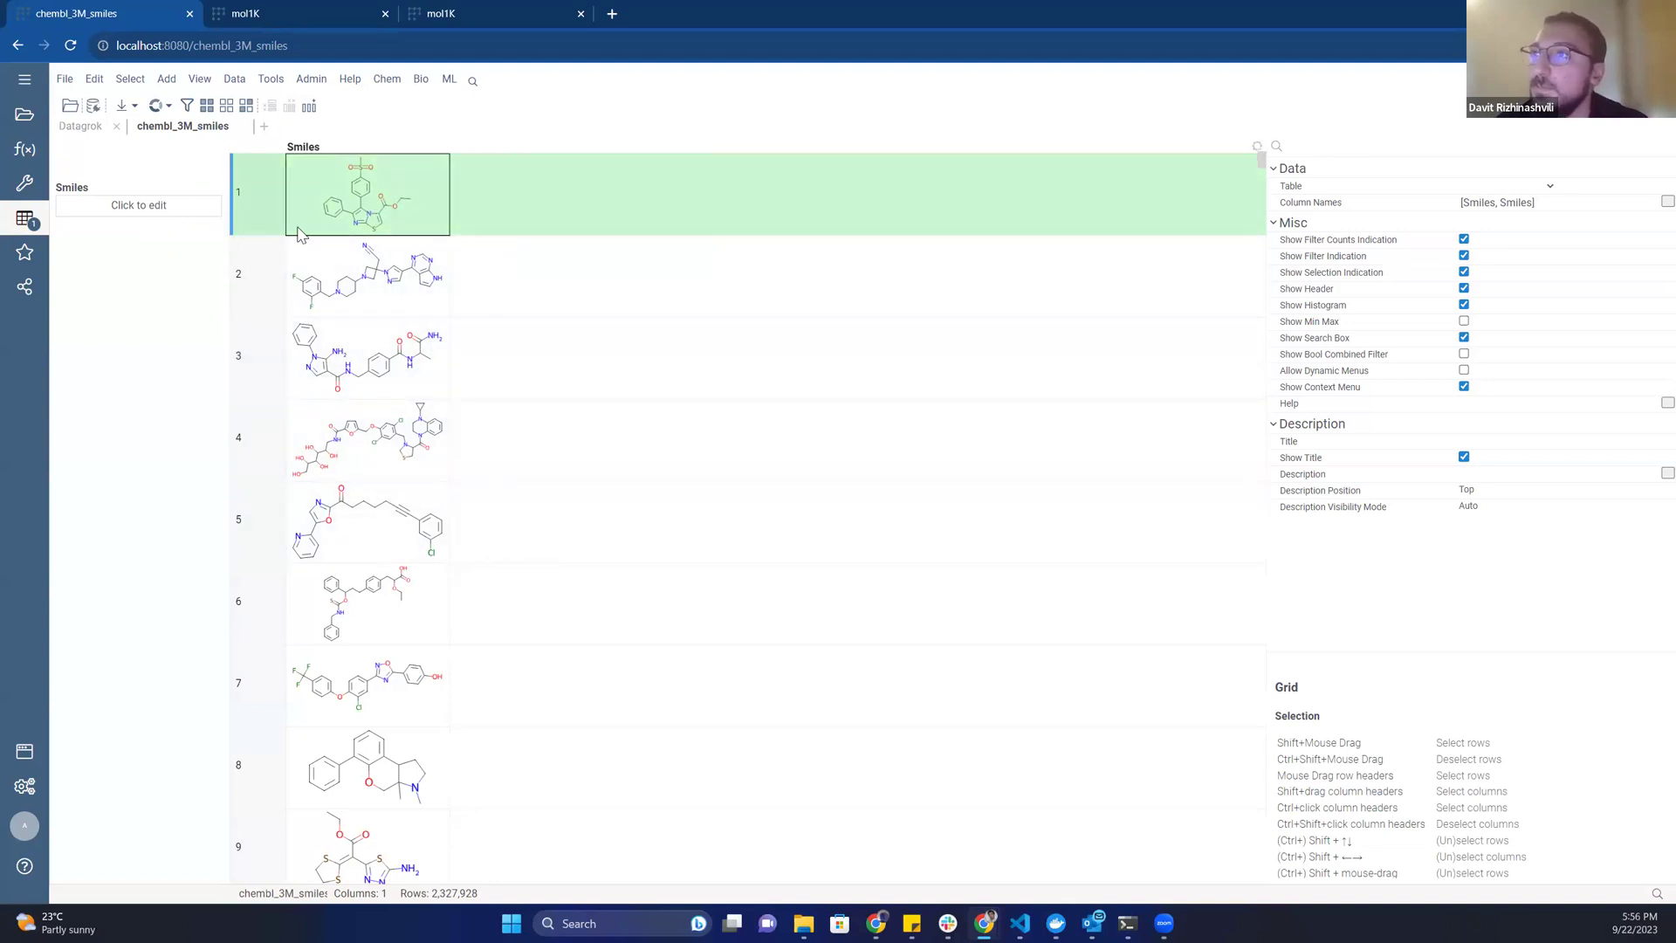
pyautogui.click(120, 209)
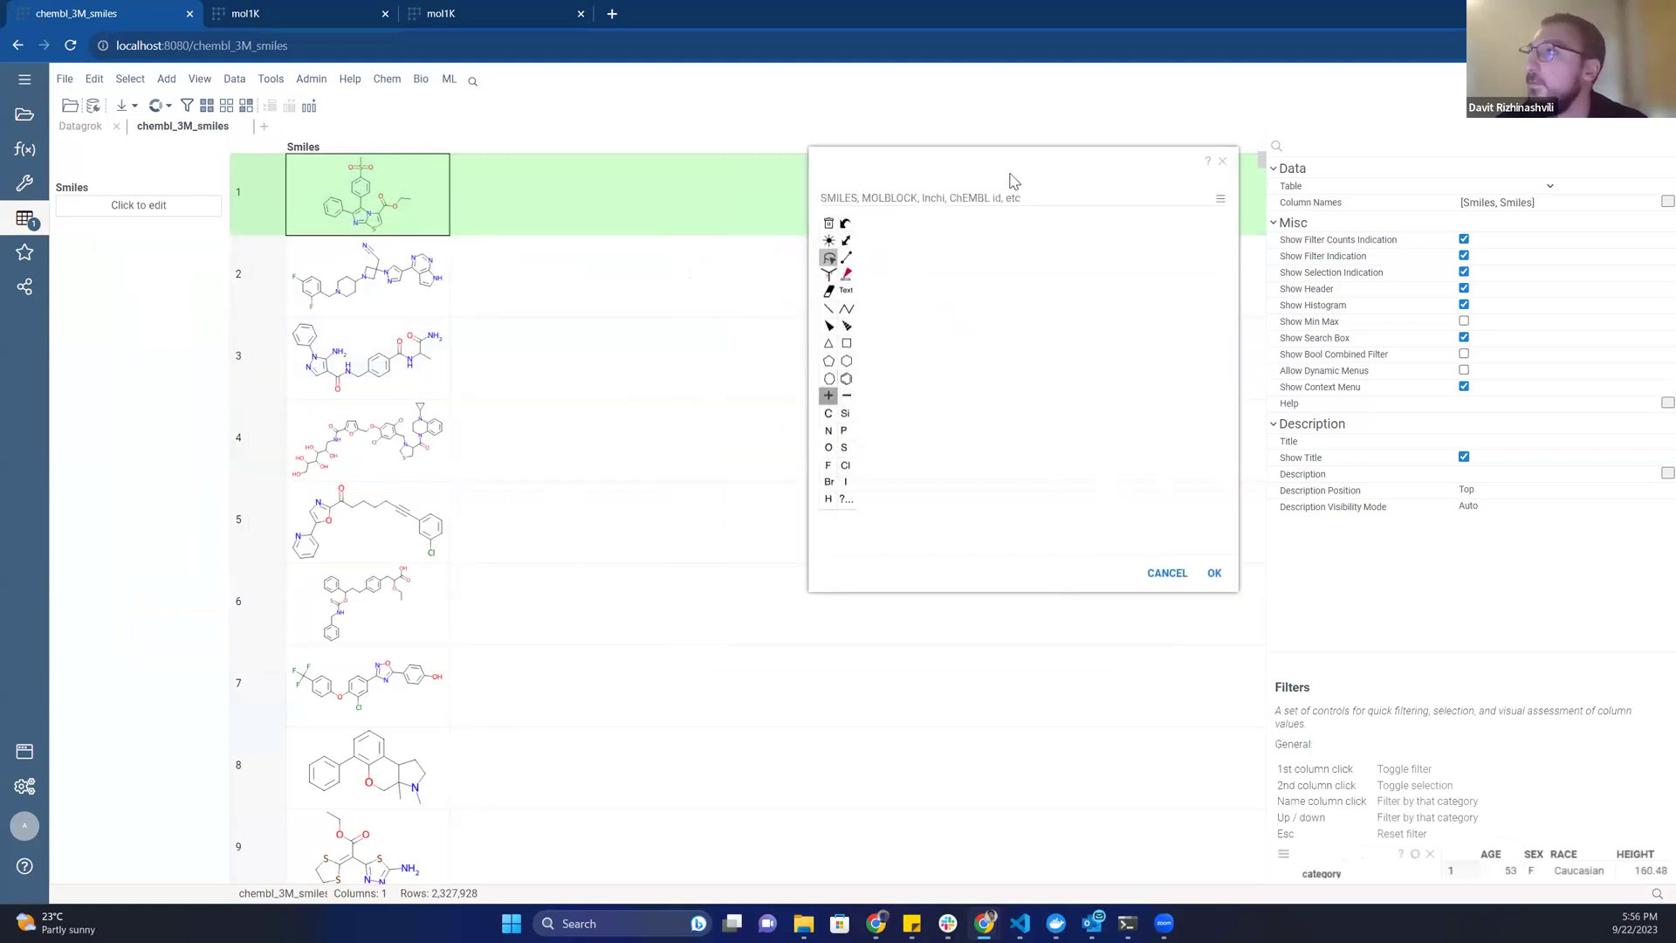
pyautogui.click(1120, 162)
pyautogui.moveTo(1263, 163); pyautogui.dragTo(1246, 891)
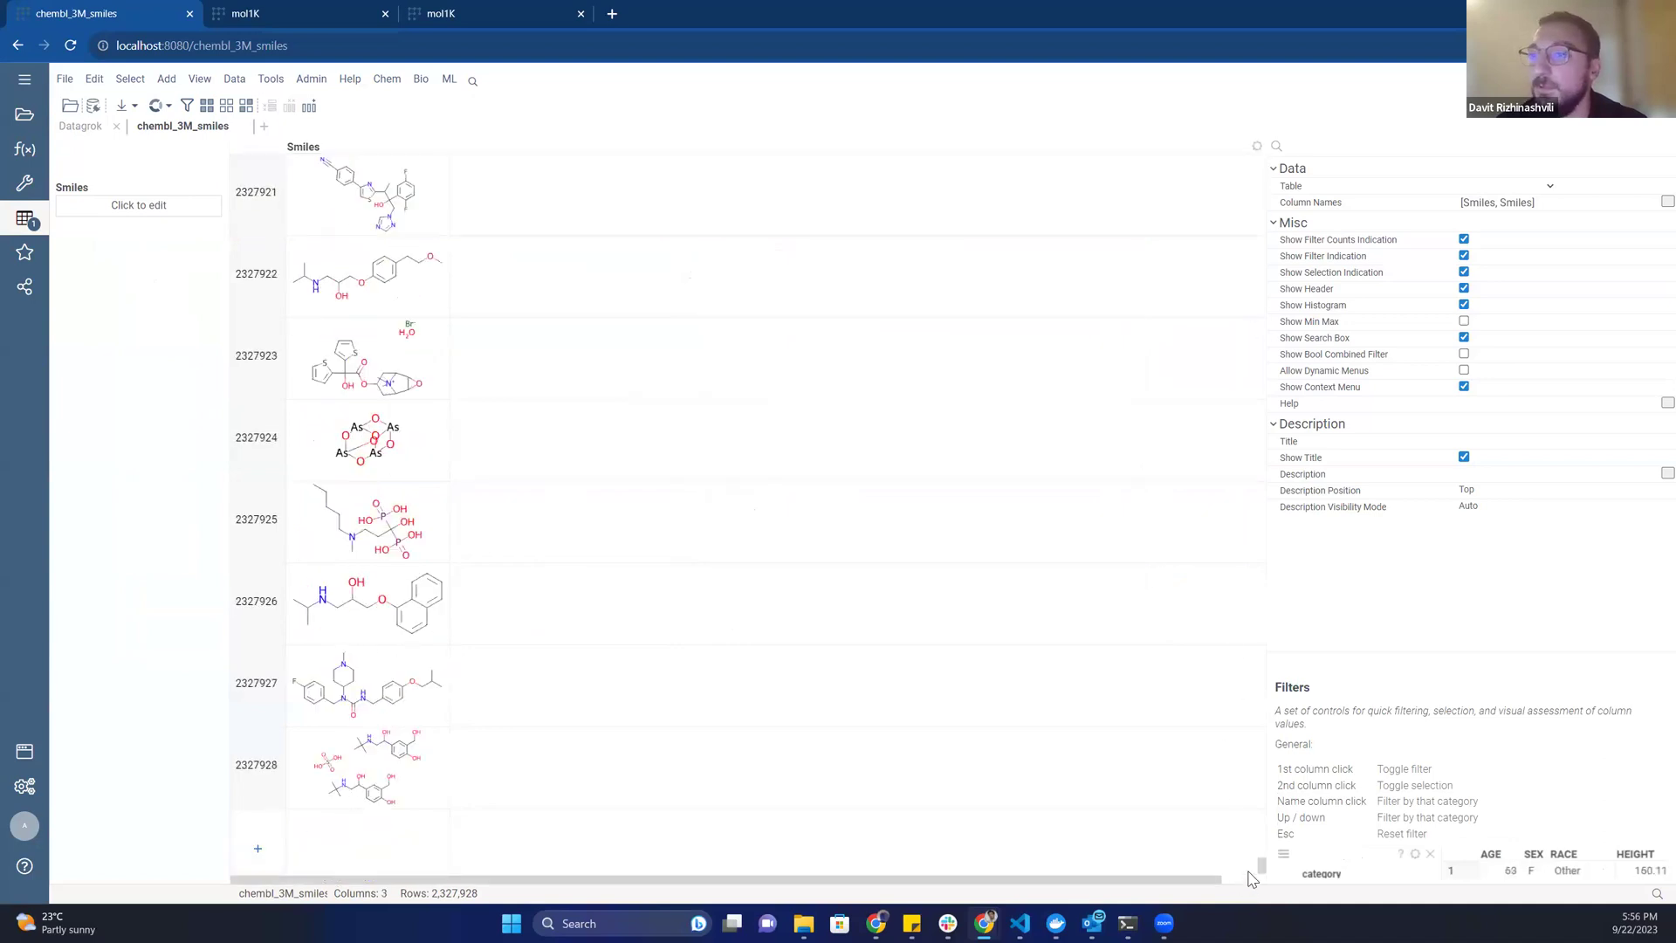
pyautogui.moveTo(1259, 733); pyautogui.dragTo(1217, 144)
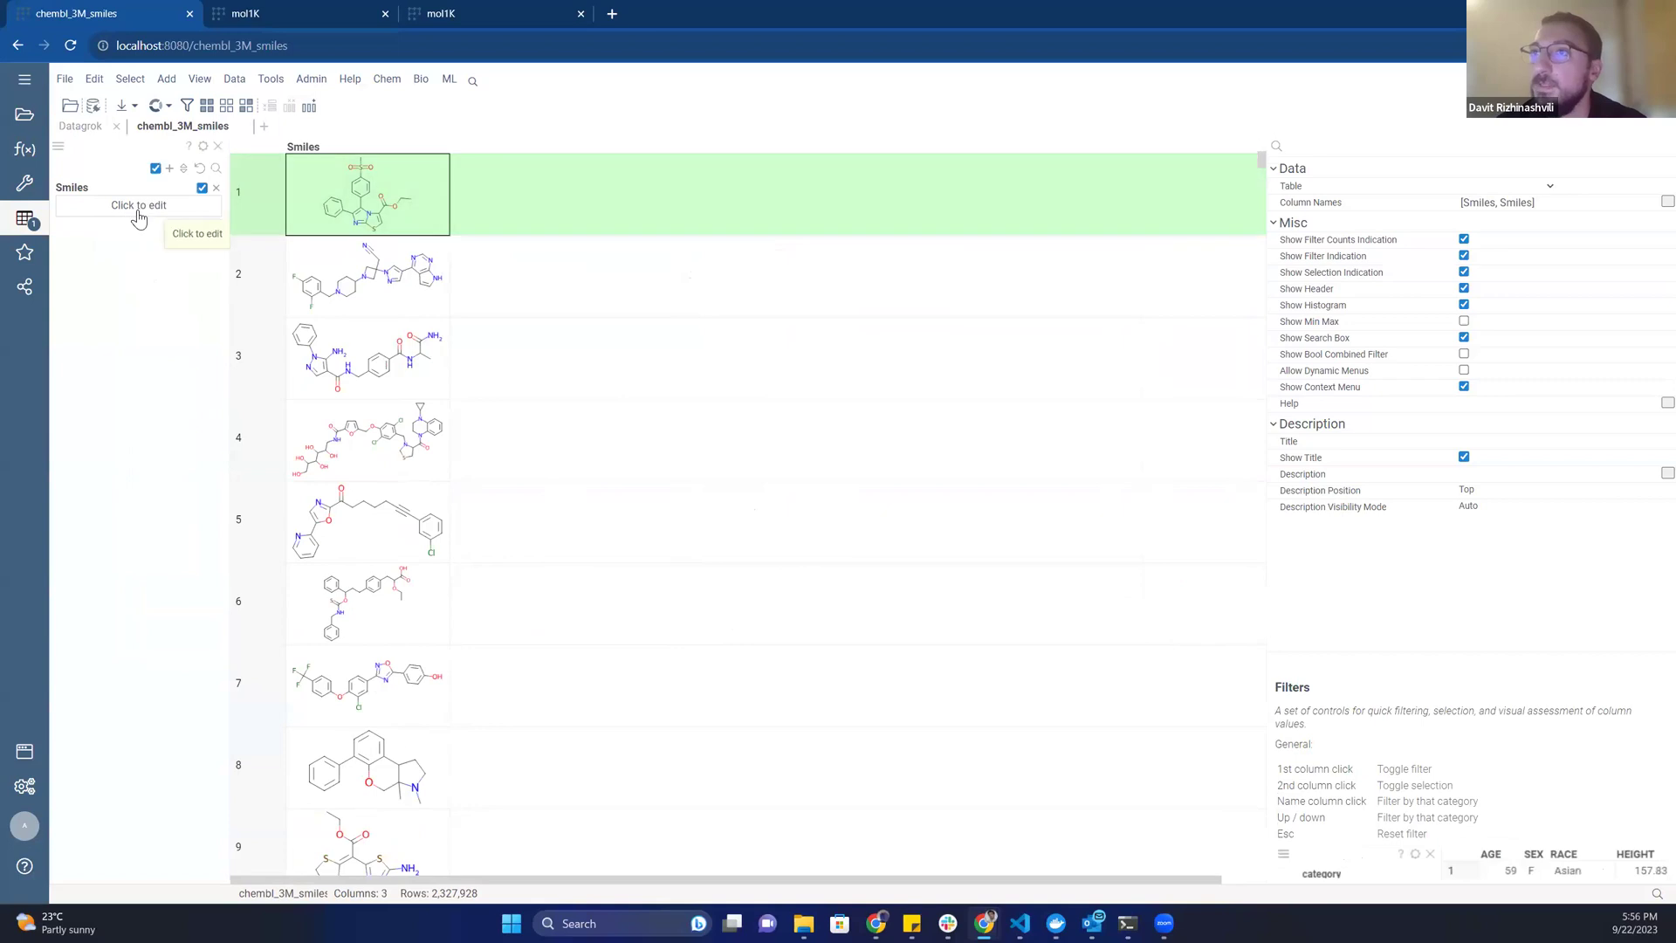
# Open the sketcher of the Smiles filter and draw a benzene ring to filter the table by that substructure.
pyautogui.click(139, 207)
pyautogui.moveTo(210, 225)
pyautogui.mouseDown()
pyautogui.moveTo(935, 198)
pyautogui.moveTo(781, 146)
pyautogui.mouseUp()
pyautogui.click(749, 365)
pyautogui.click(846, 253)
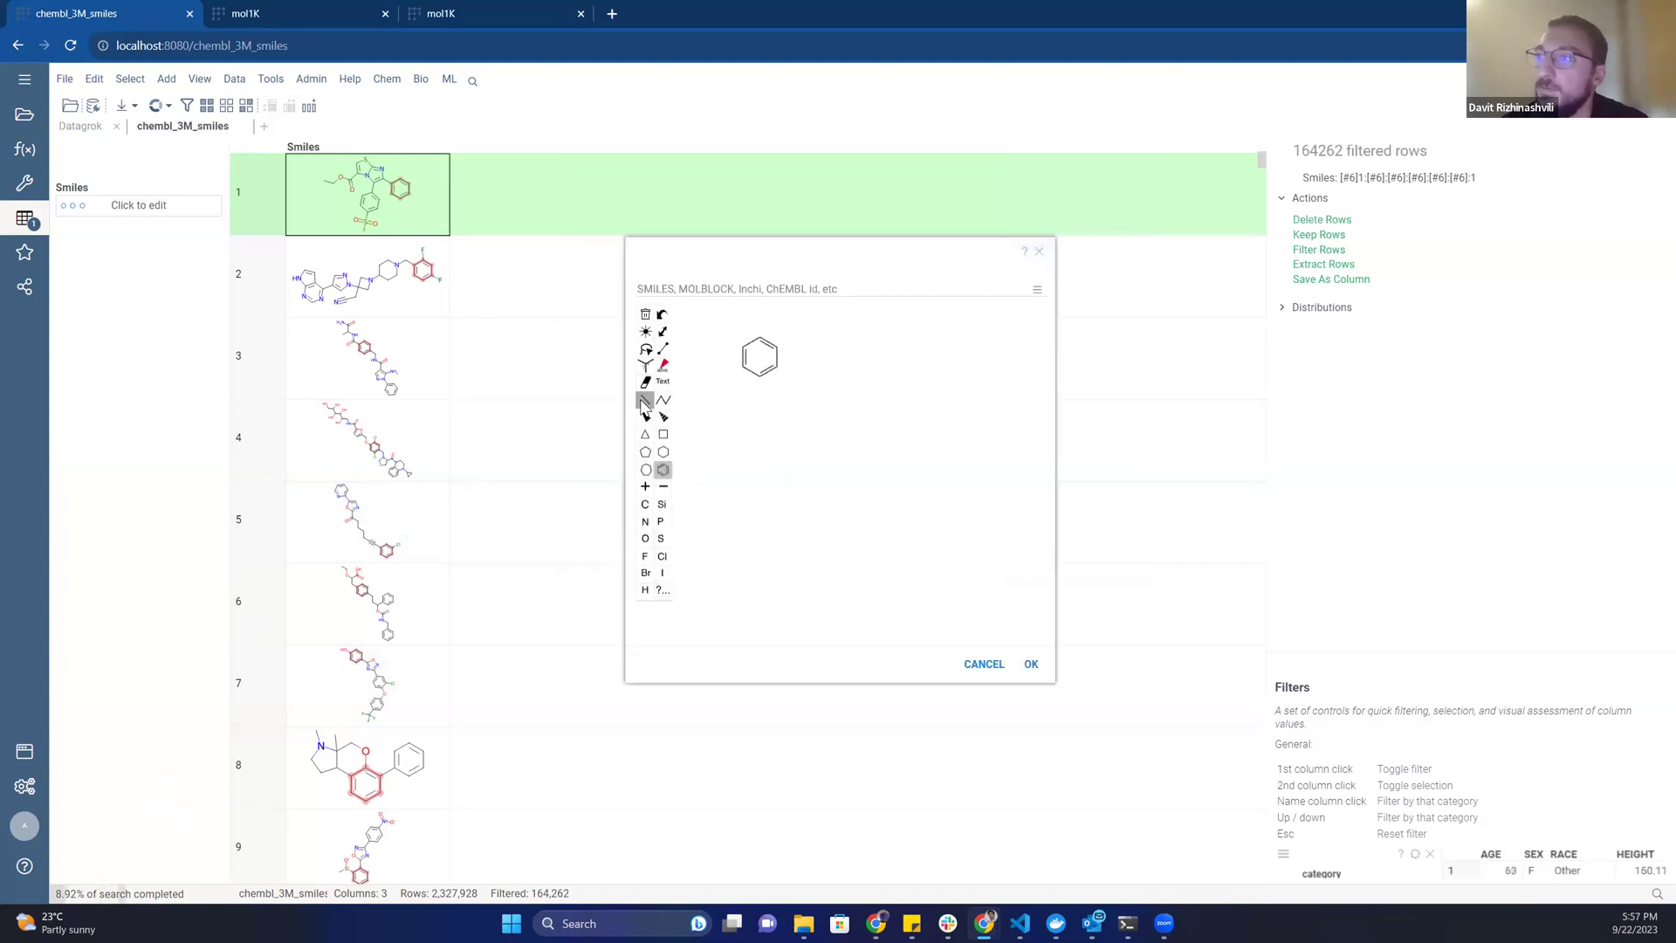
# Extend the substructure query with a single bond off the benzene ring, and cancel the sketch after reviewing the matches.
pyautogui.click(643, 401)
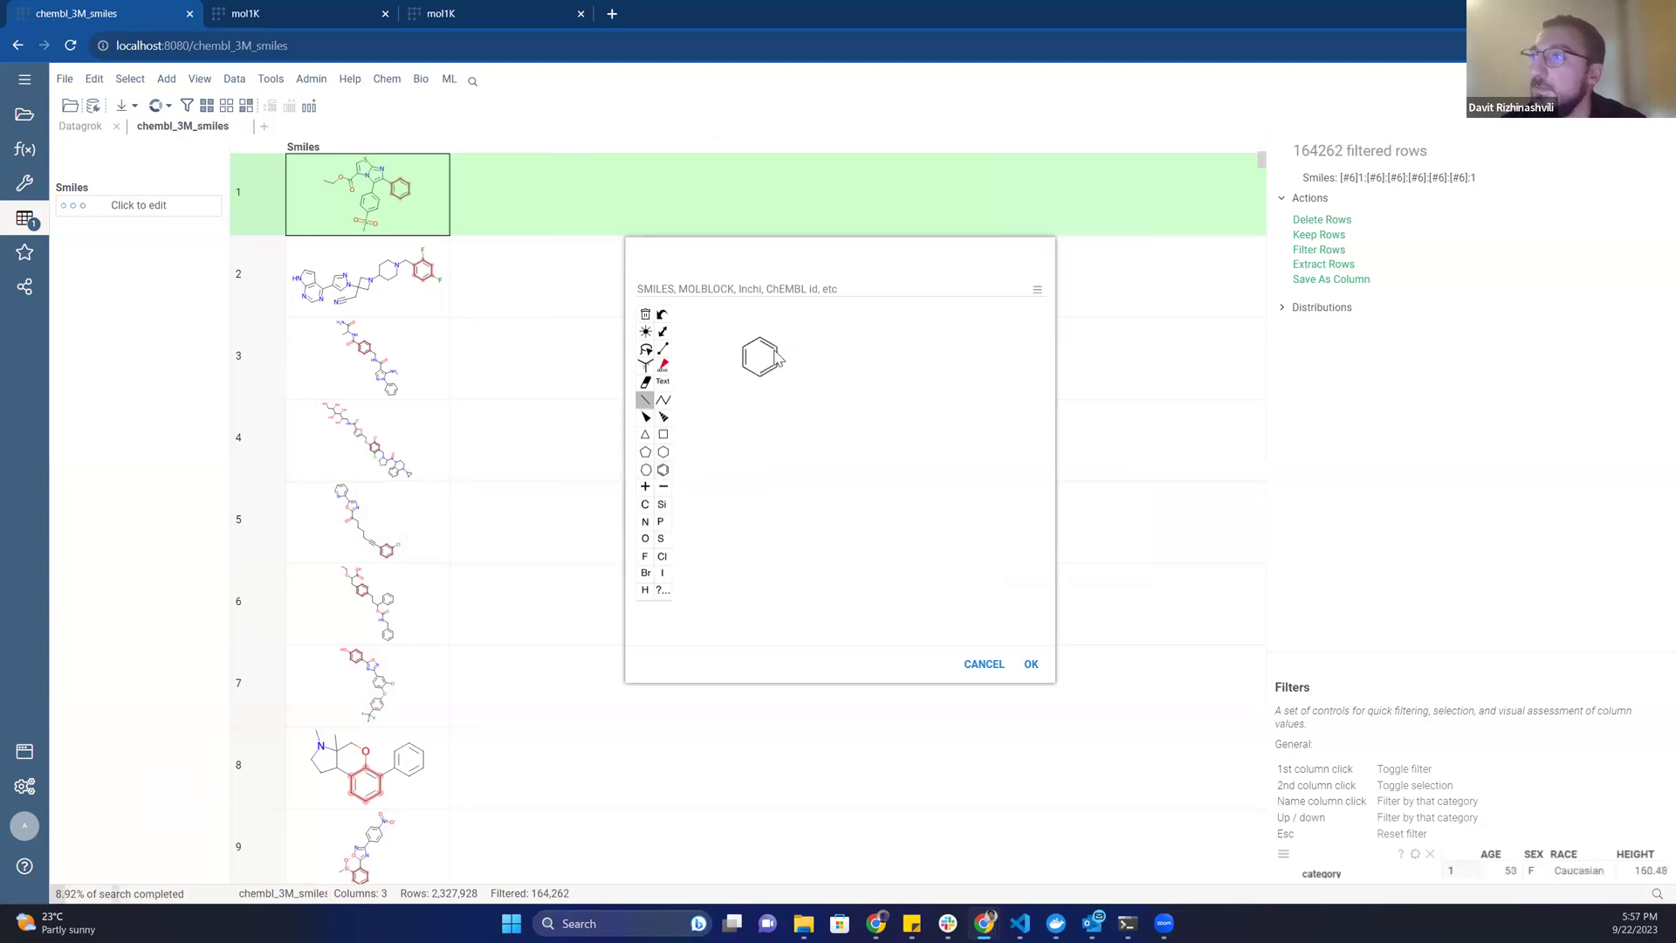
pyautogui.moveTo(783, 346); pyautogui.dragTo(827, 340)
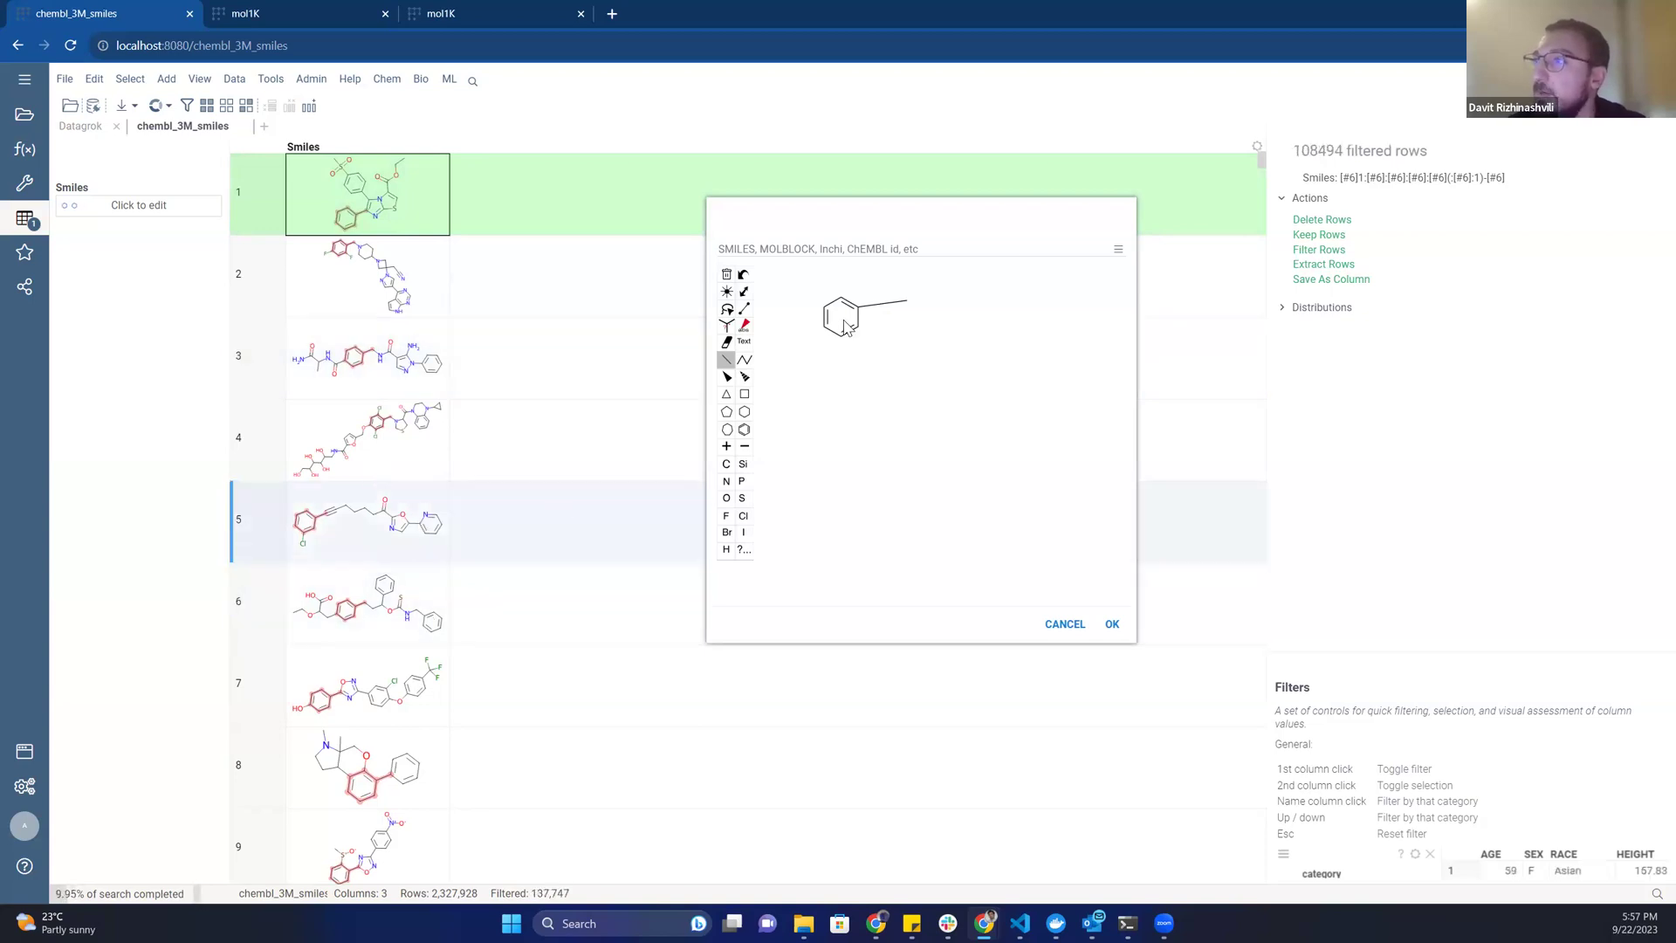
pyautogui.moveTo(854, 213); pyautogui.dragTo(837, 247)
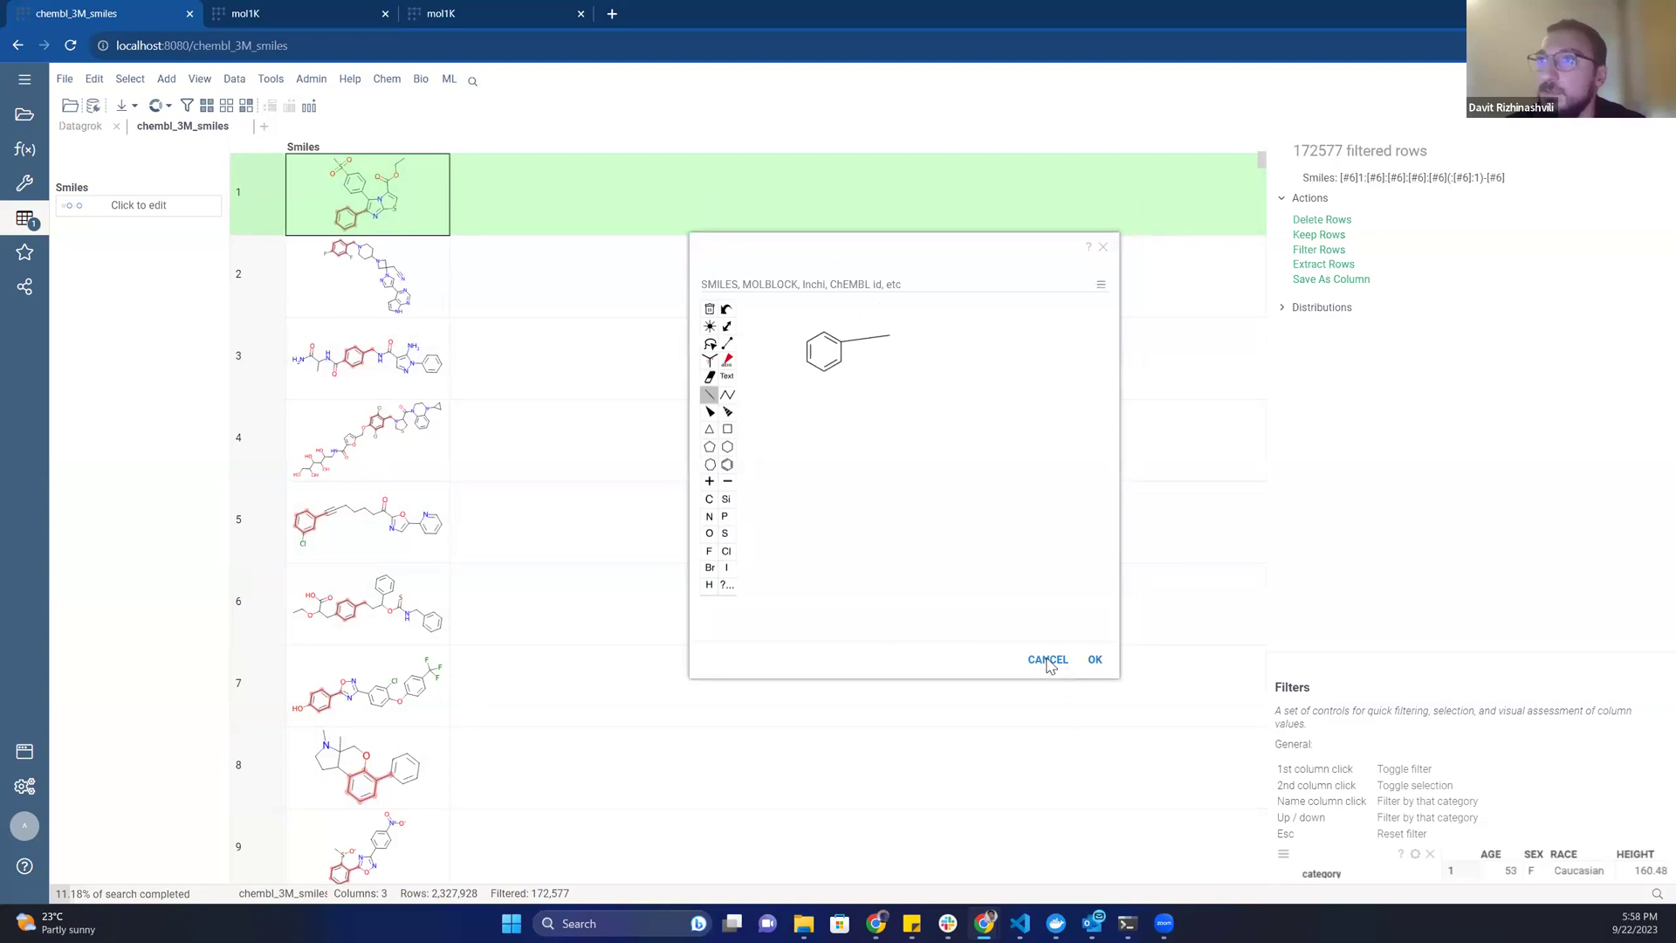
pyautogui.press('Escape')
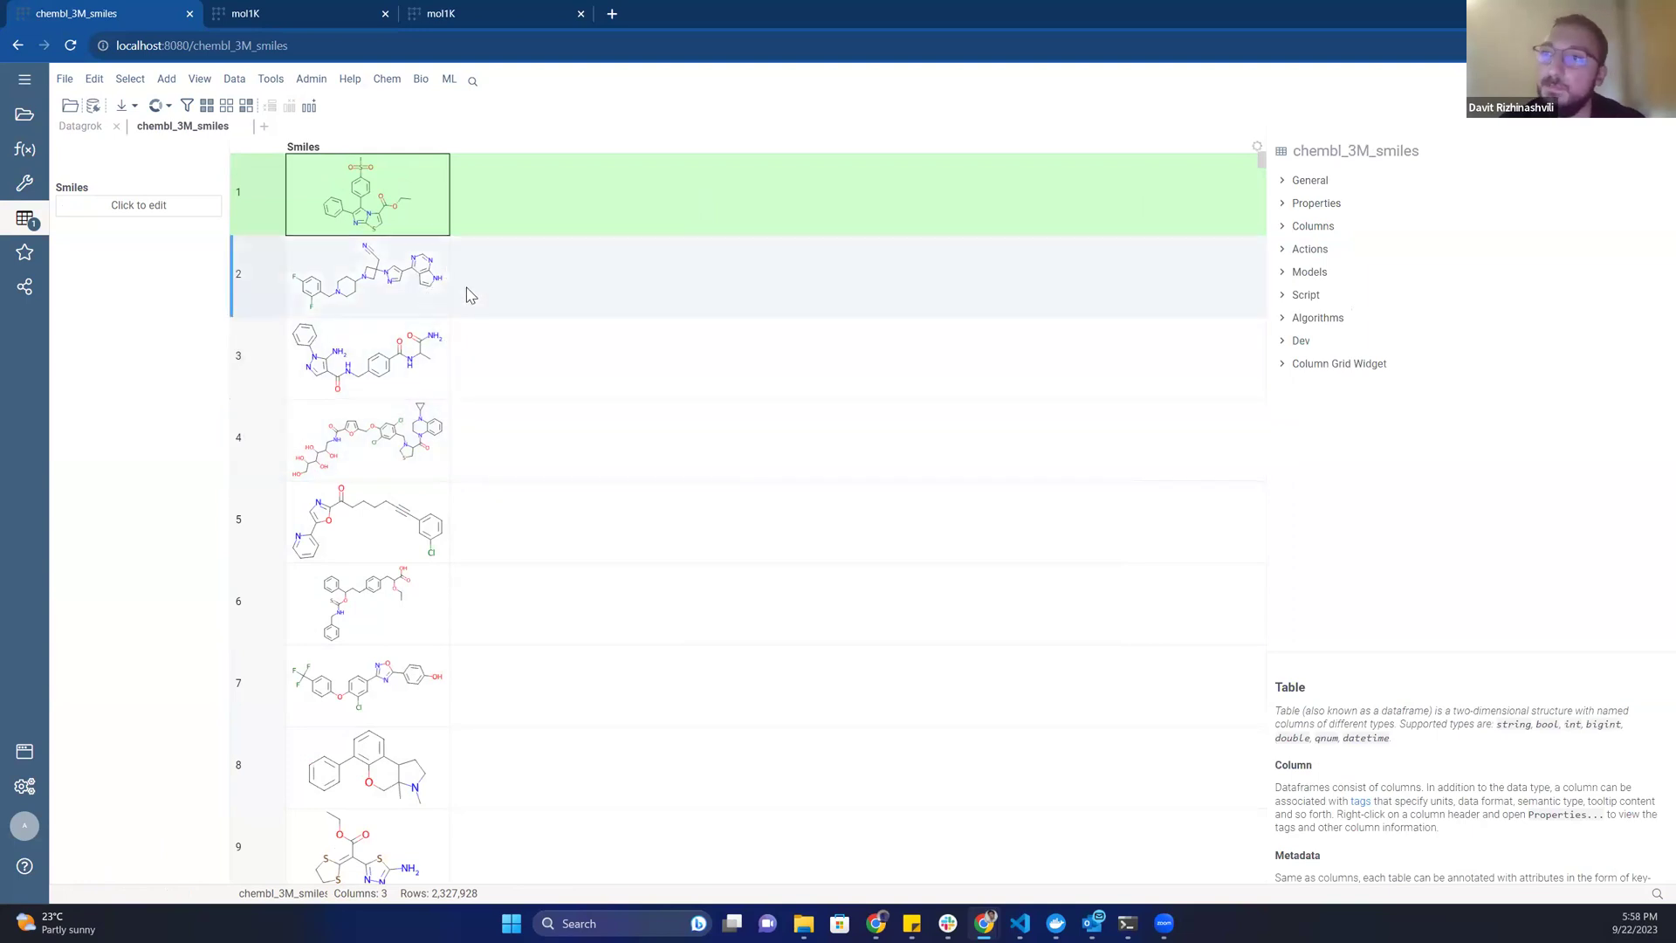
# Filter the Smiles column by a newly sketched benzene ring, and cancel the search while it is running.
pyautogui.click(183, 211)
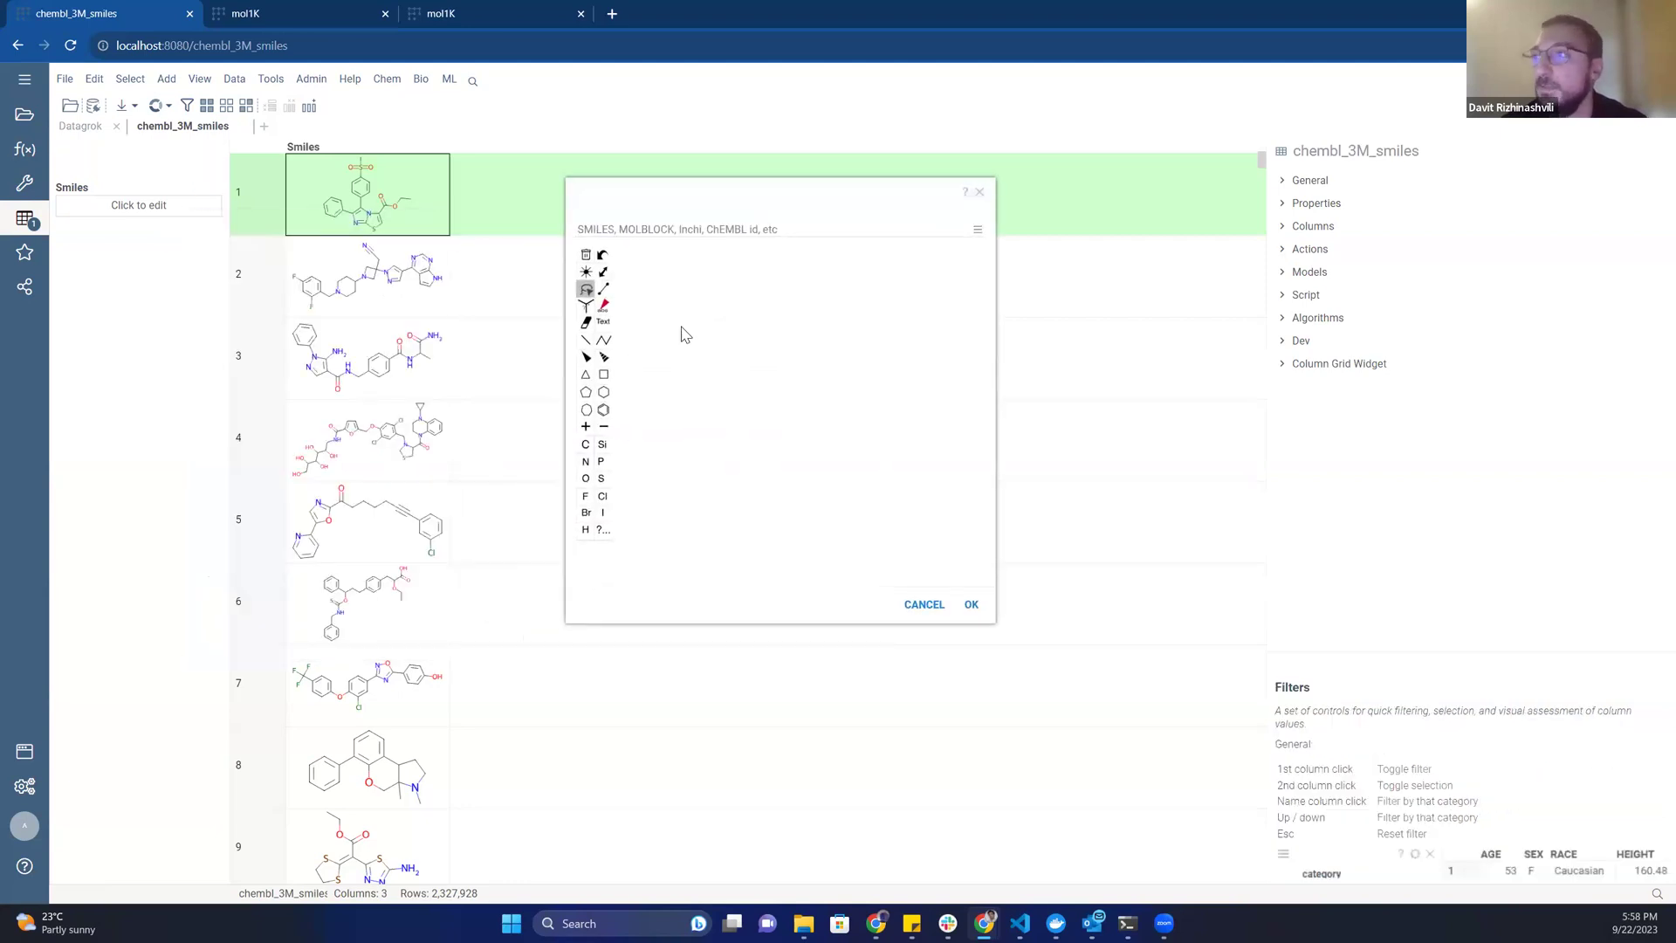
pyautogui.click(698, 322)
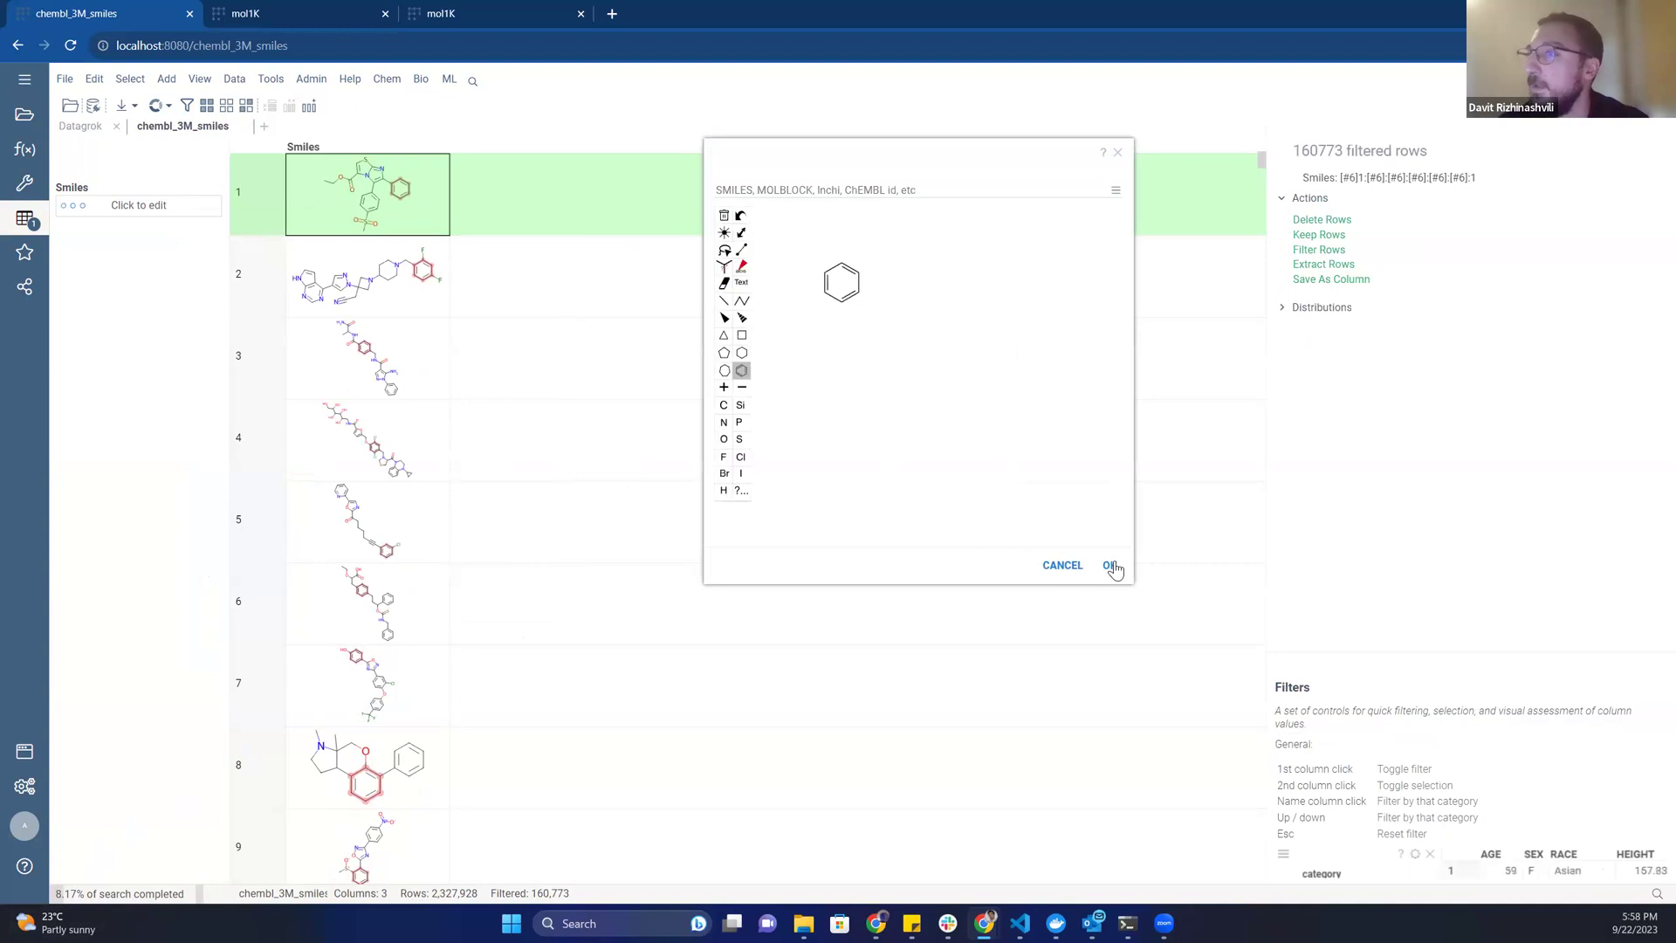
pyautogui.click(1062, 568)
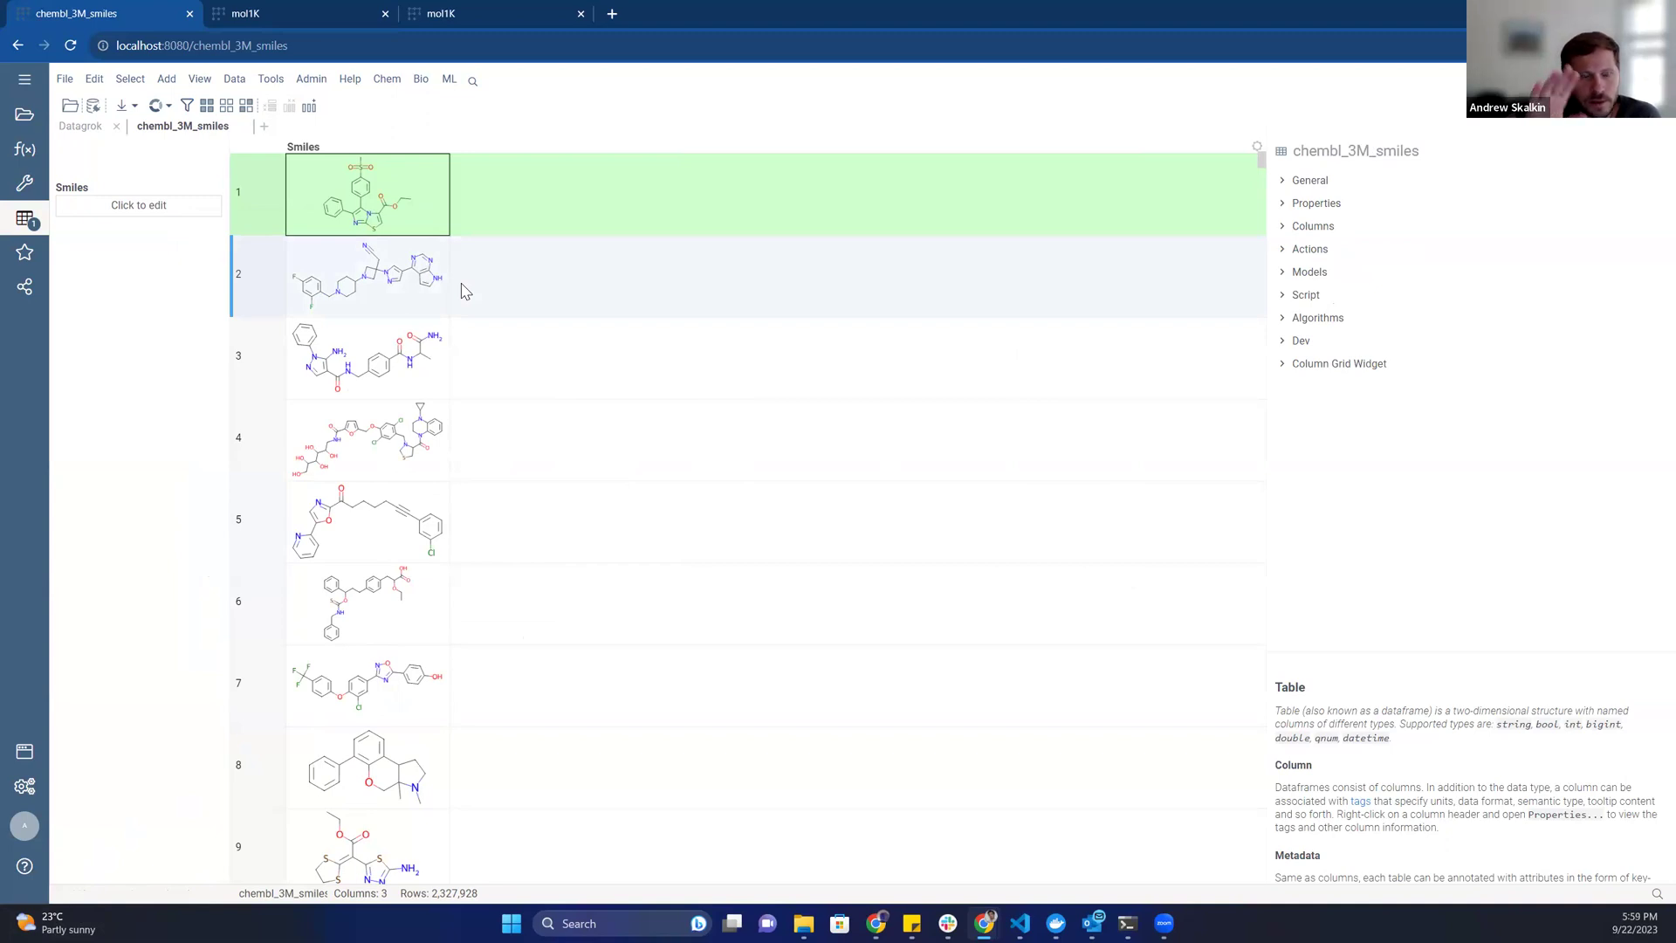
pyautogui.moveTo(1265, 169); pyautogui.dragTo(1208, 52)
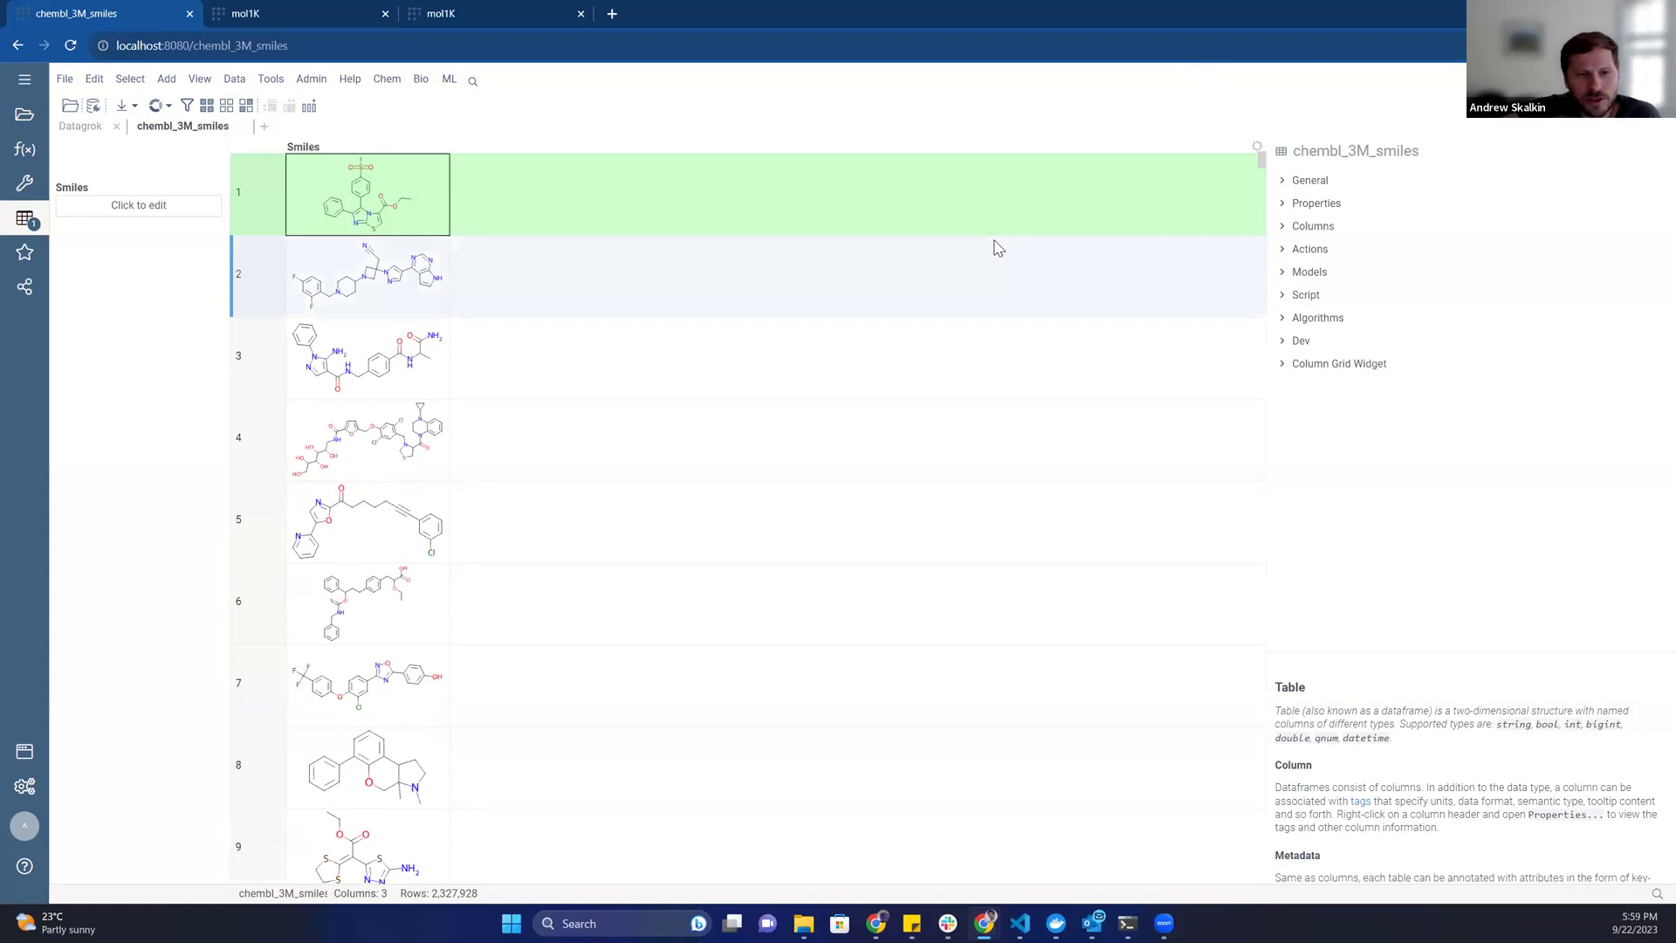
# Sketch a benzene ring in the Smiles filter and fuse two more benzene rings onto it in an angular arrangement.
pyautogui.click(173, 207)
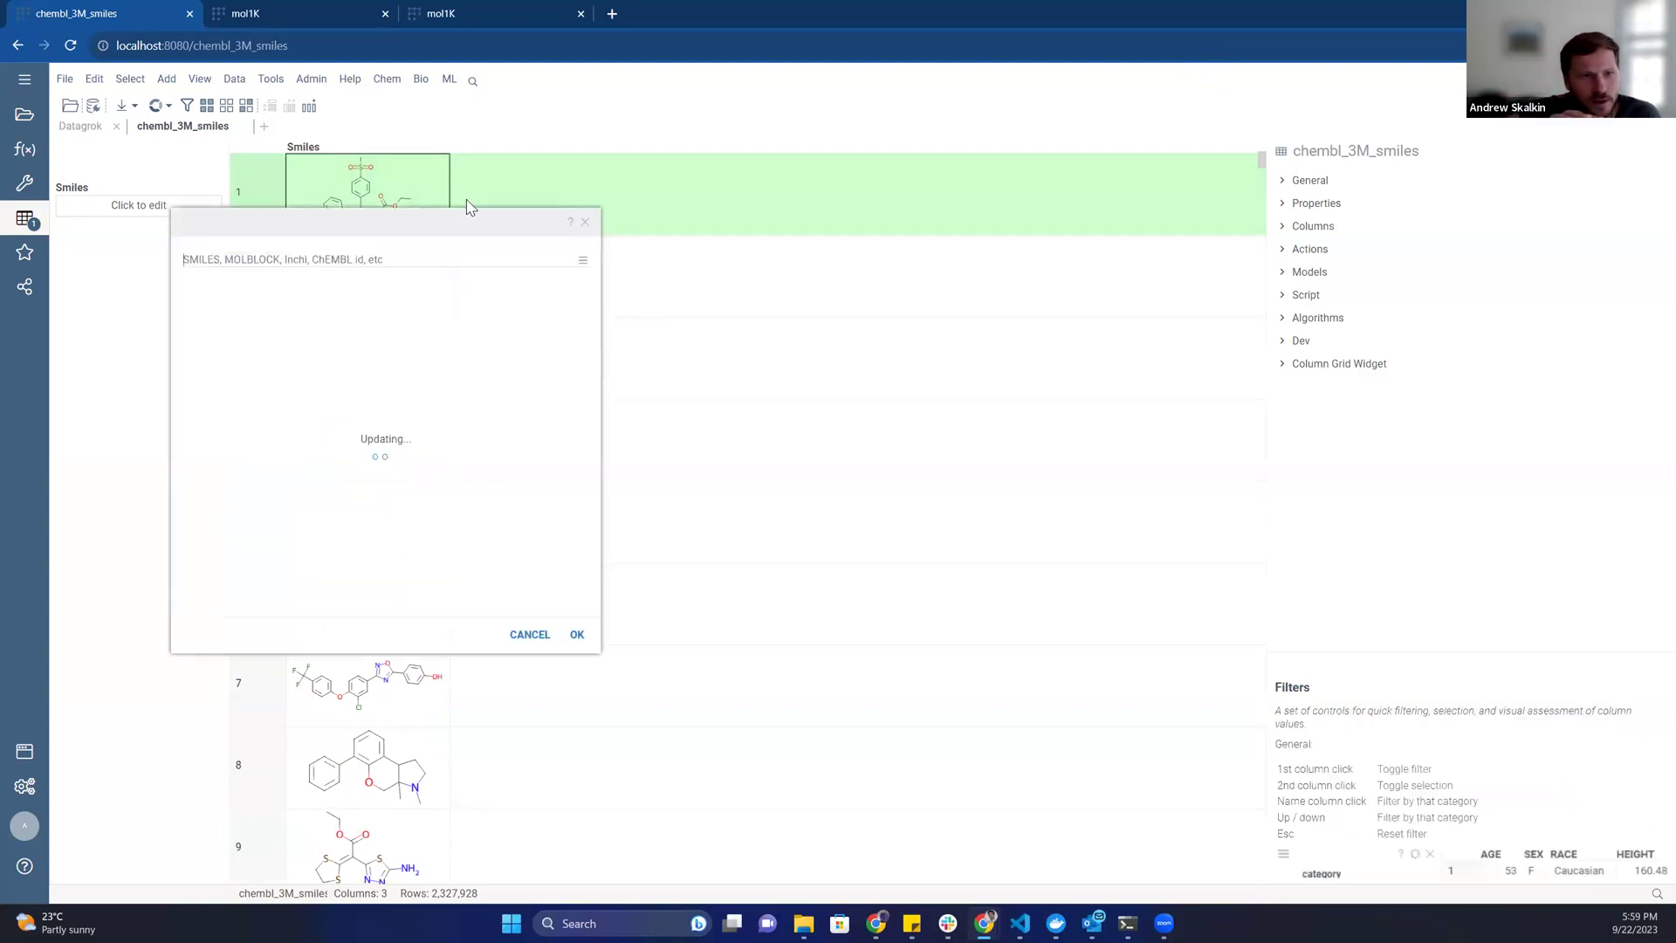
pyautogui.click(704, 423)
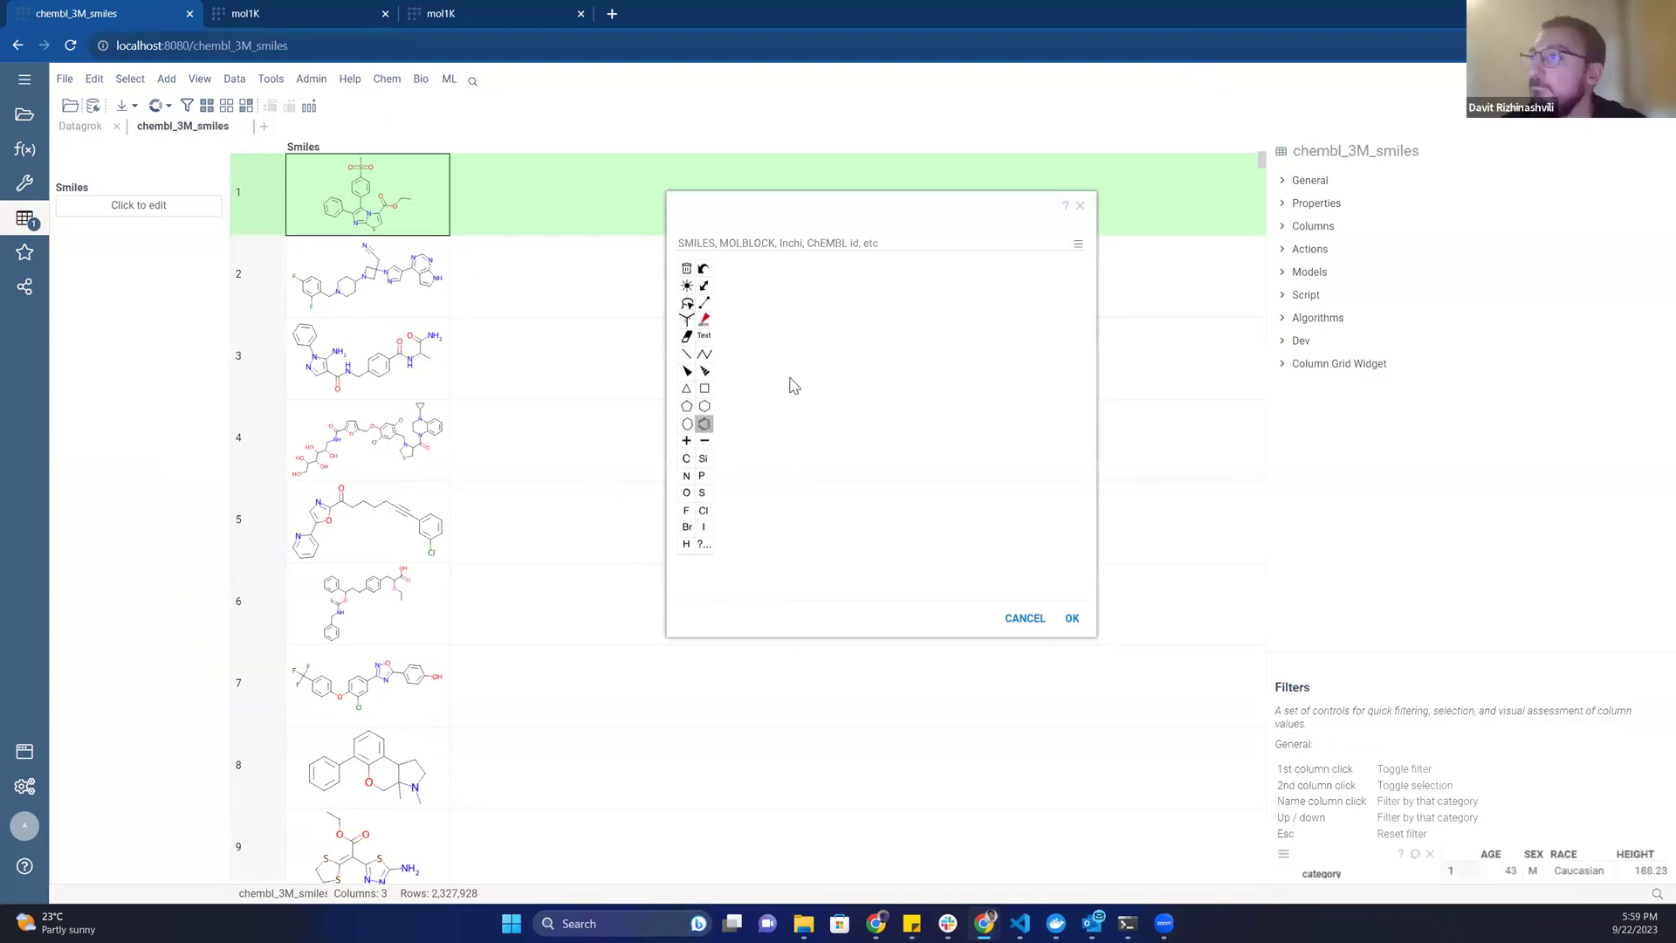
pyautogui.click(805, 388)
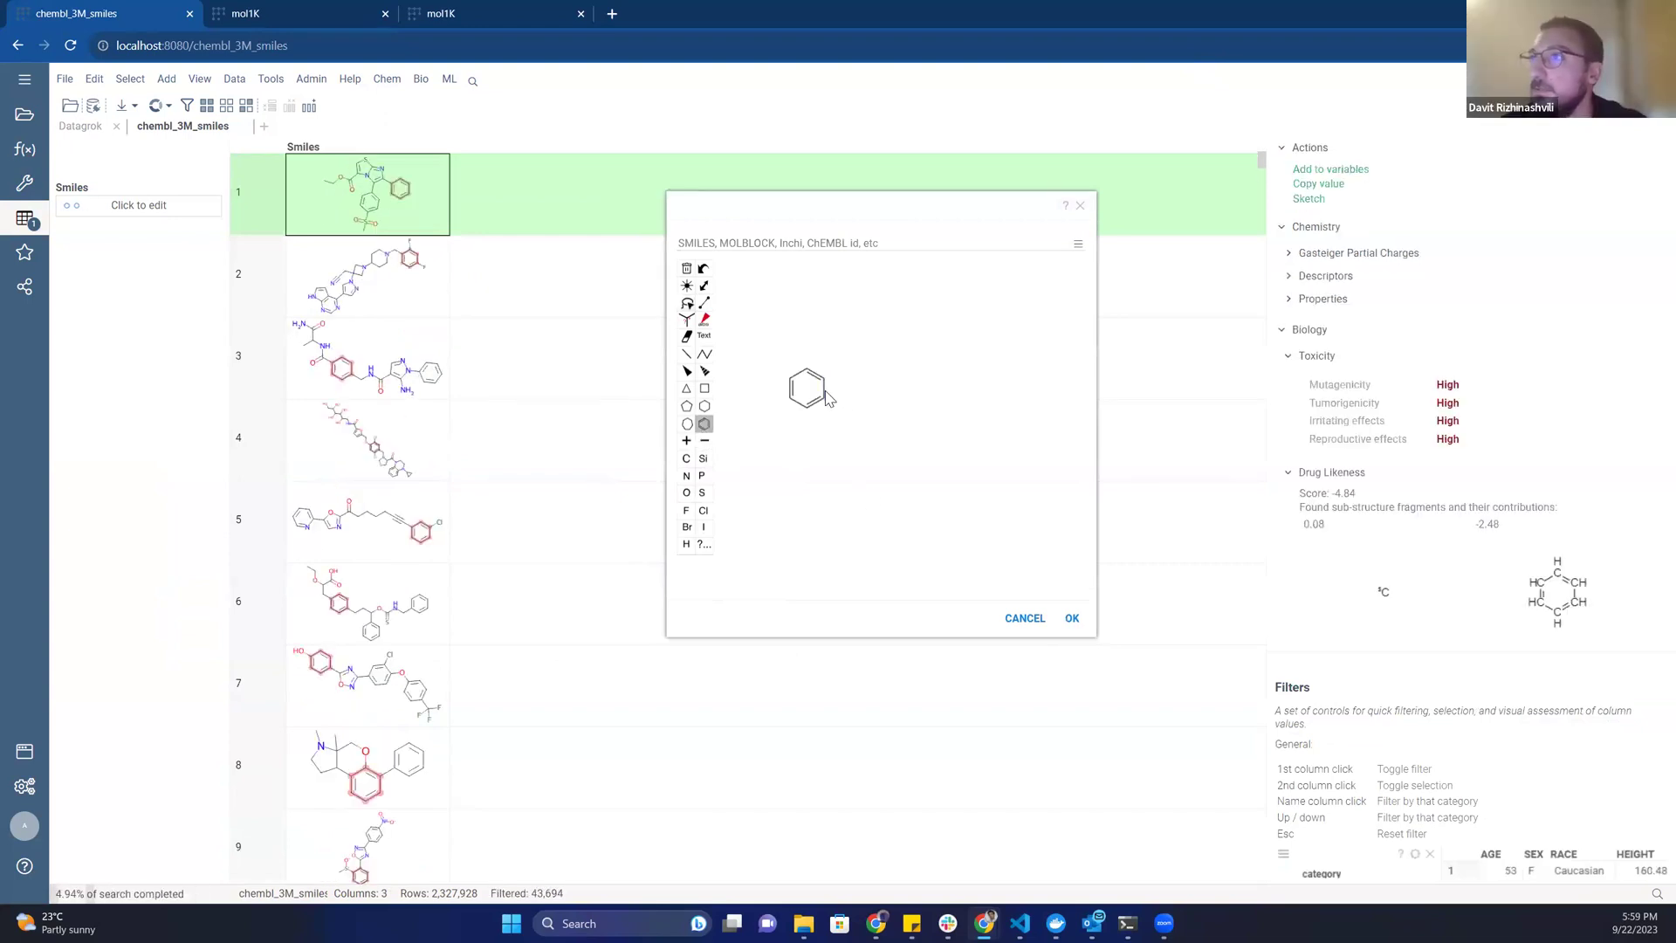
pyautogui.click(828, 398)
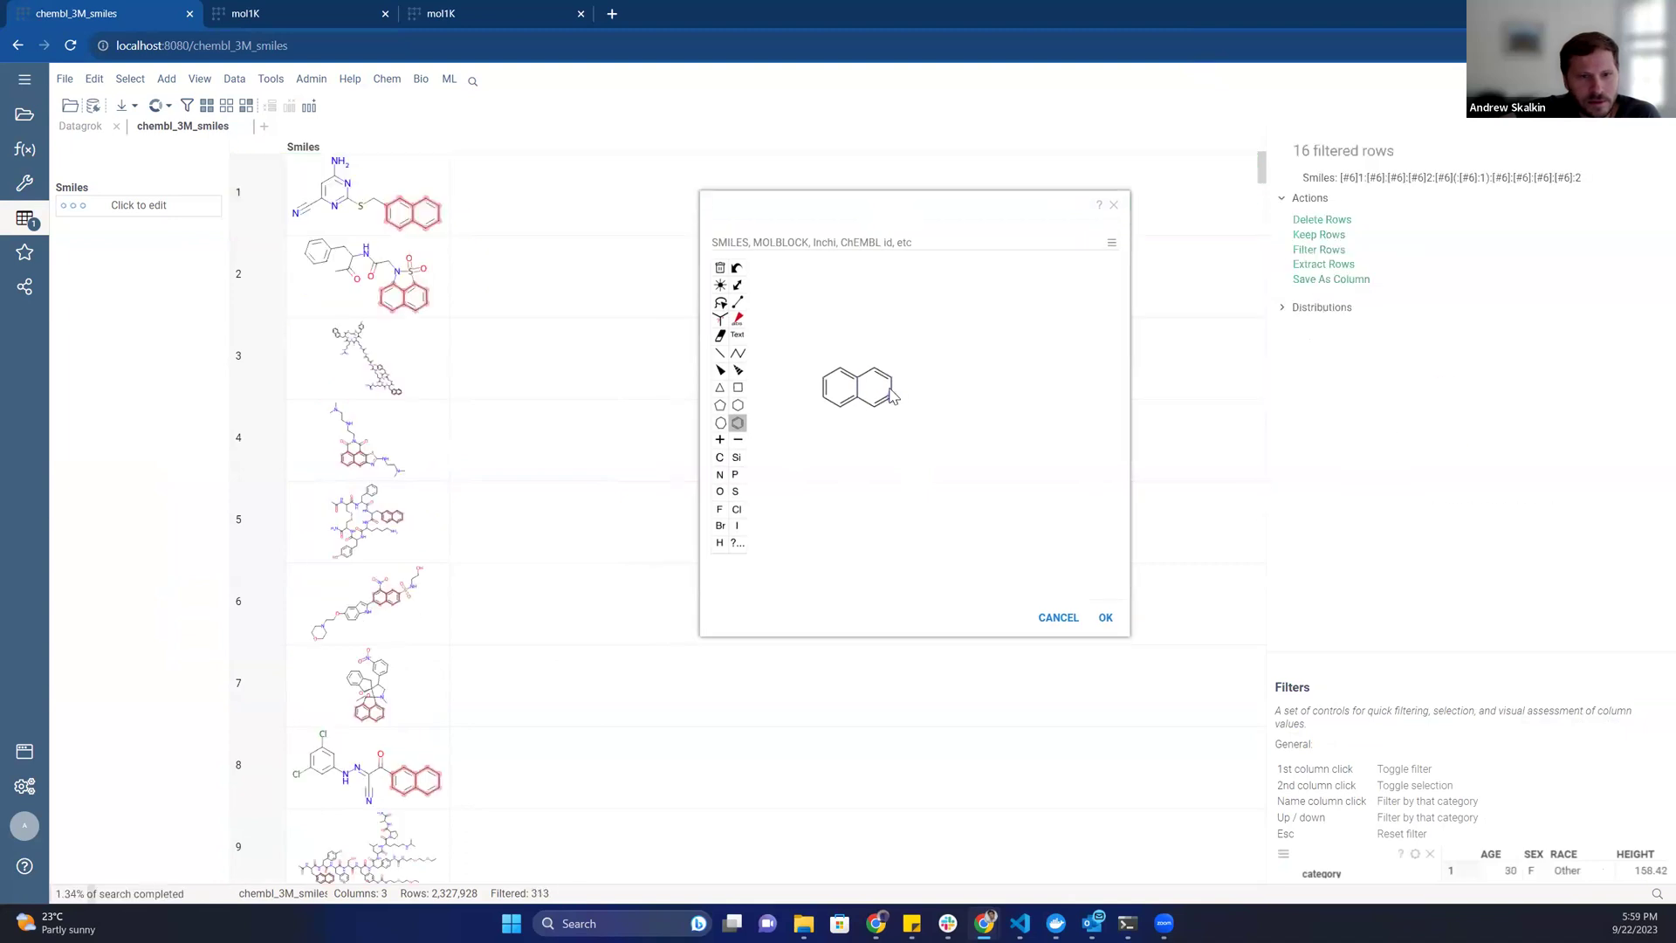
pyautogui.click(884, 378)
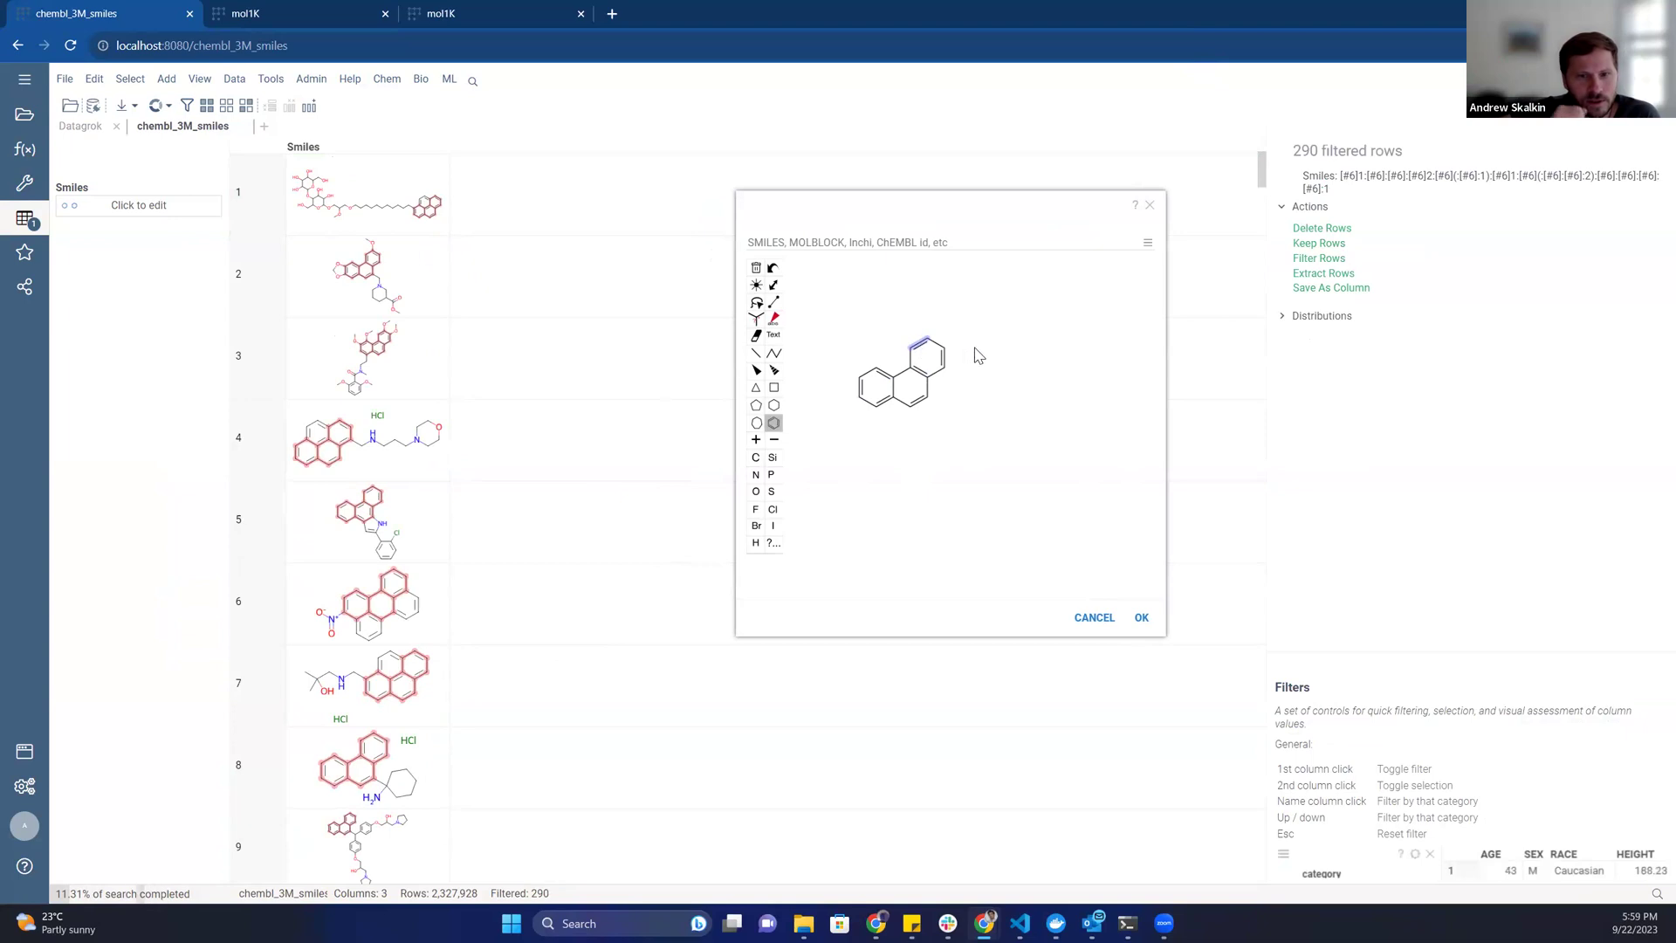
# Attach a two-carbon chain of single bonds to the outer ring of the fused structure, and cancel the sketch after reviewing the matches.
pyautogui.click(756, 352)
pyautogui.click(927, 339)
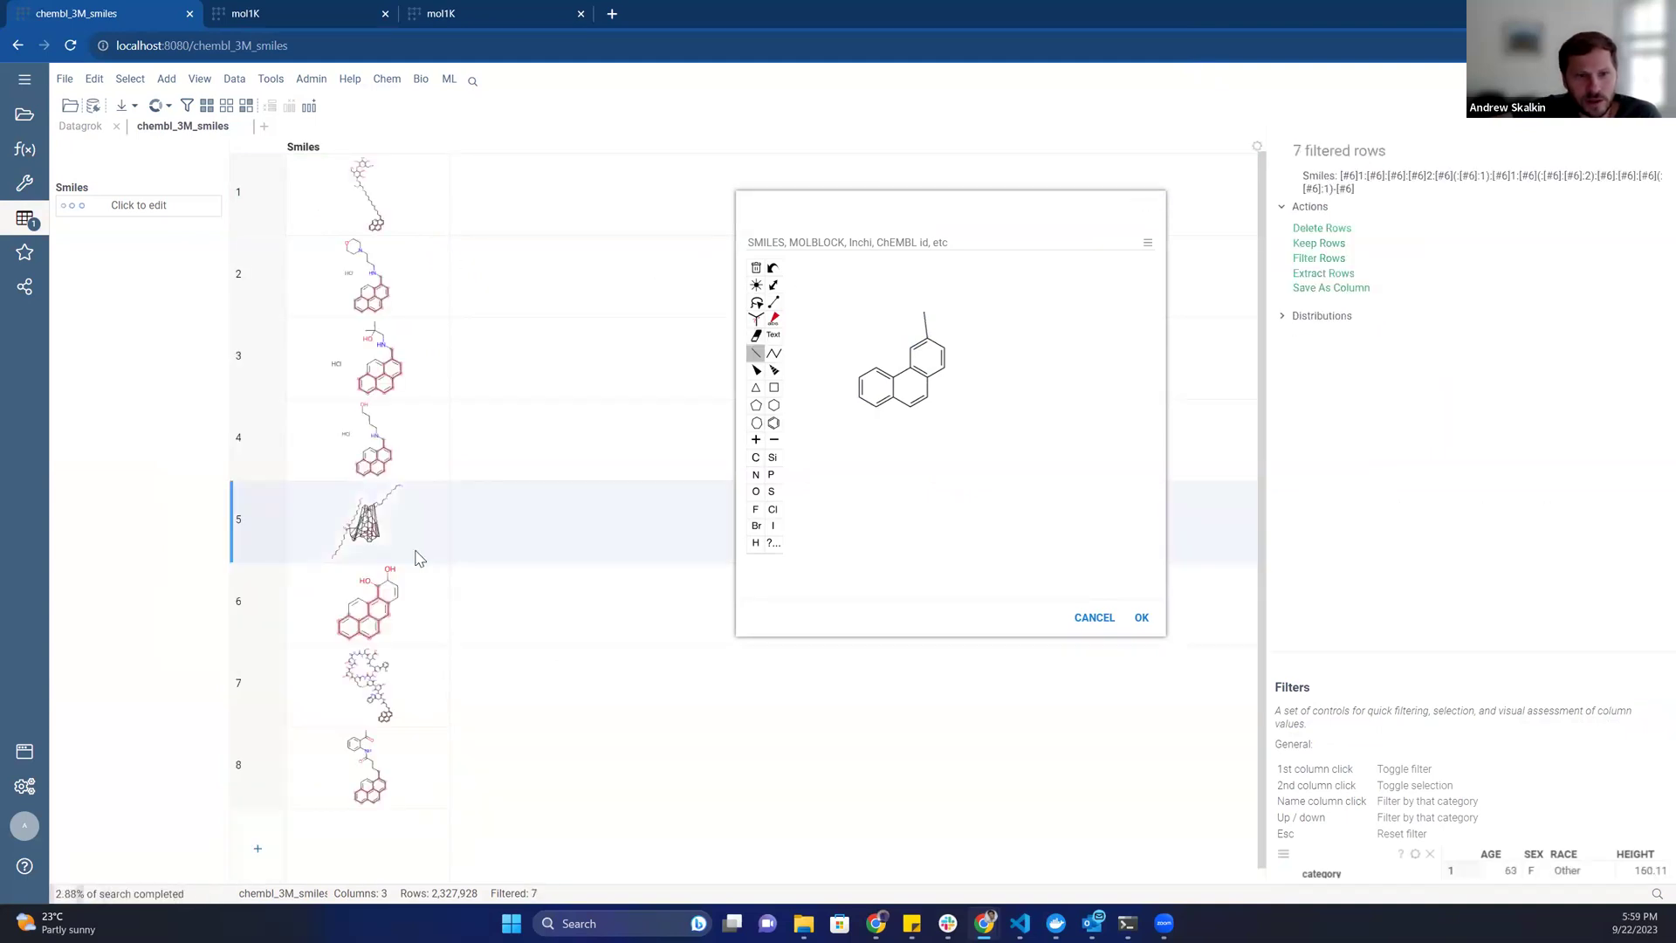
pyautogui.click(925, 314)
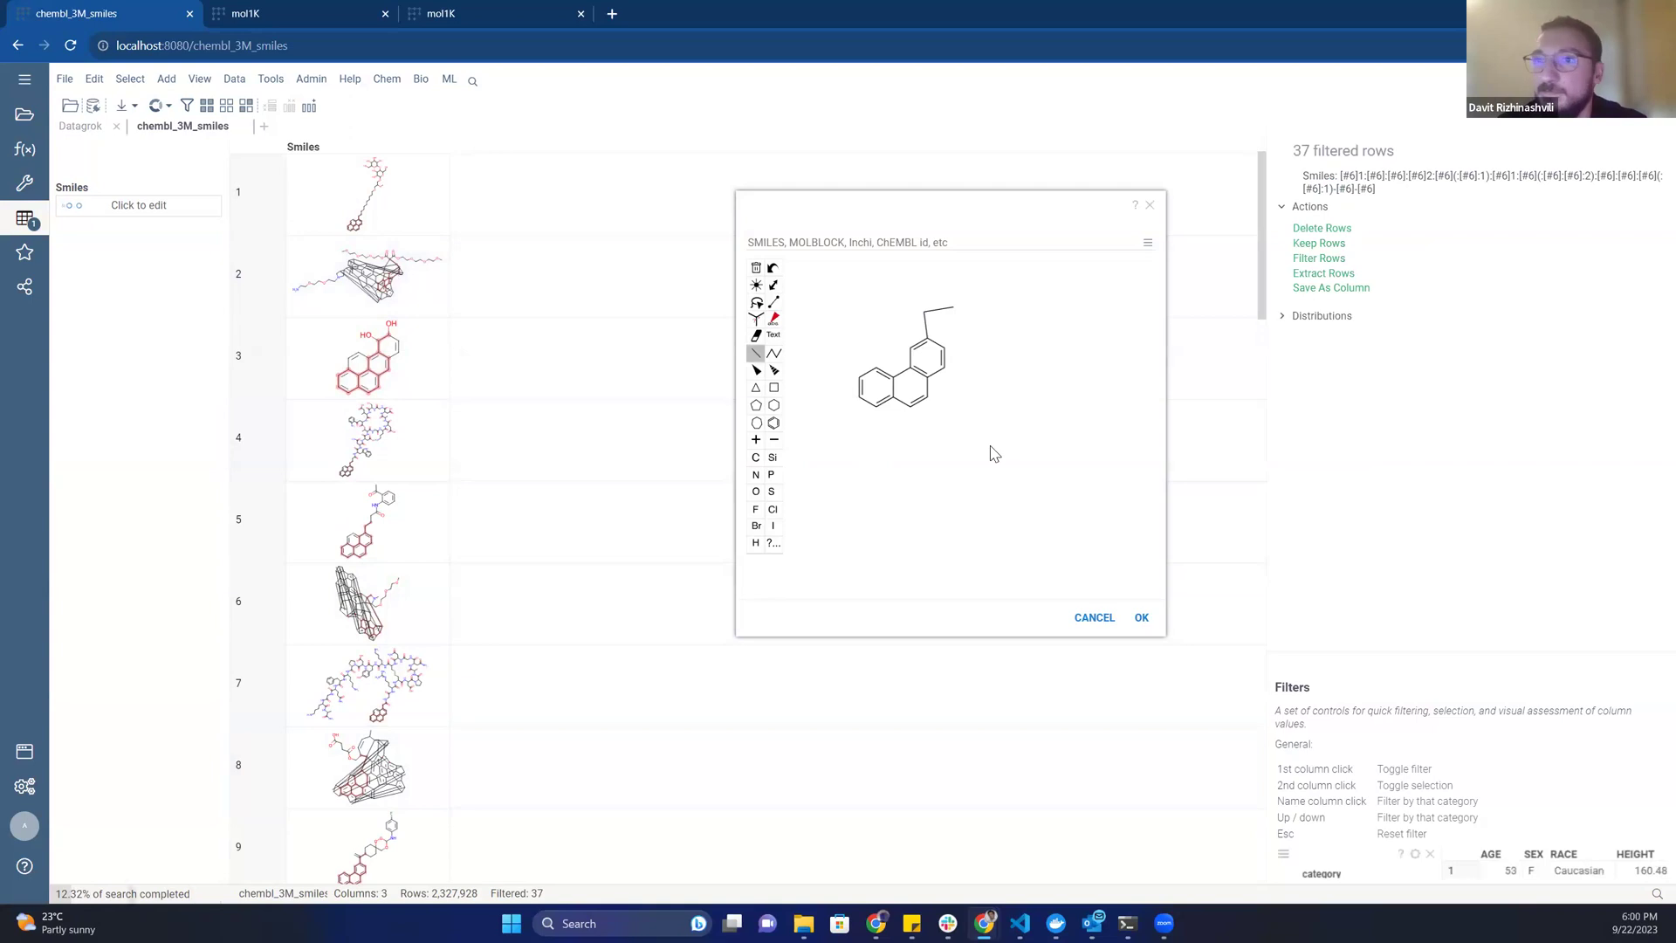
pyautogui.click(1093, 618)
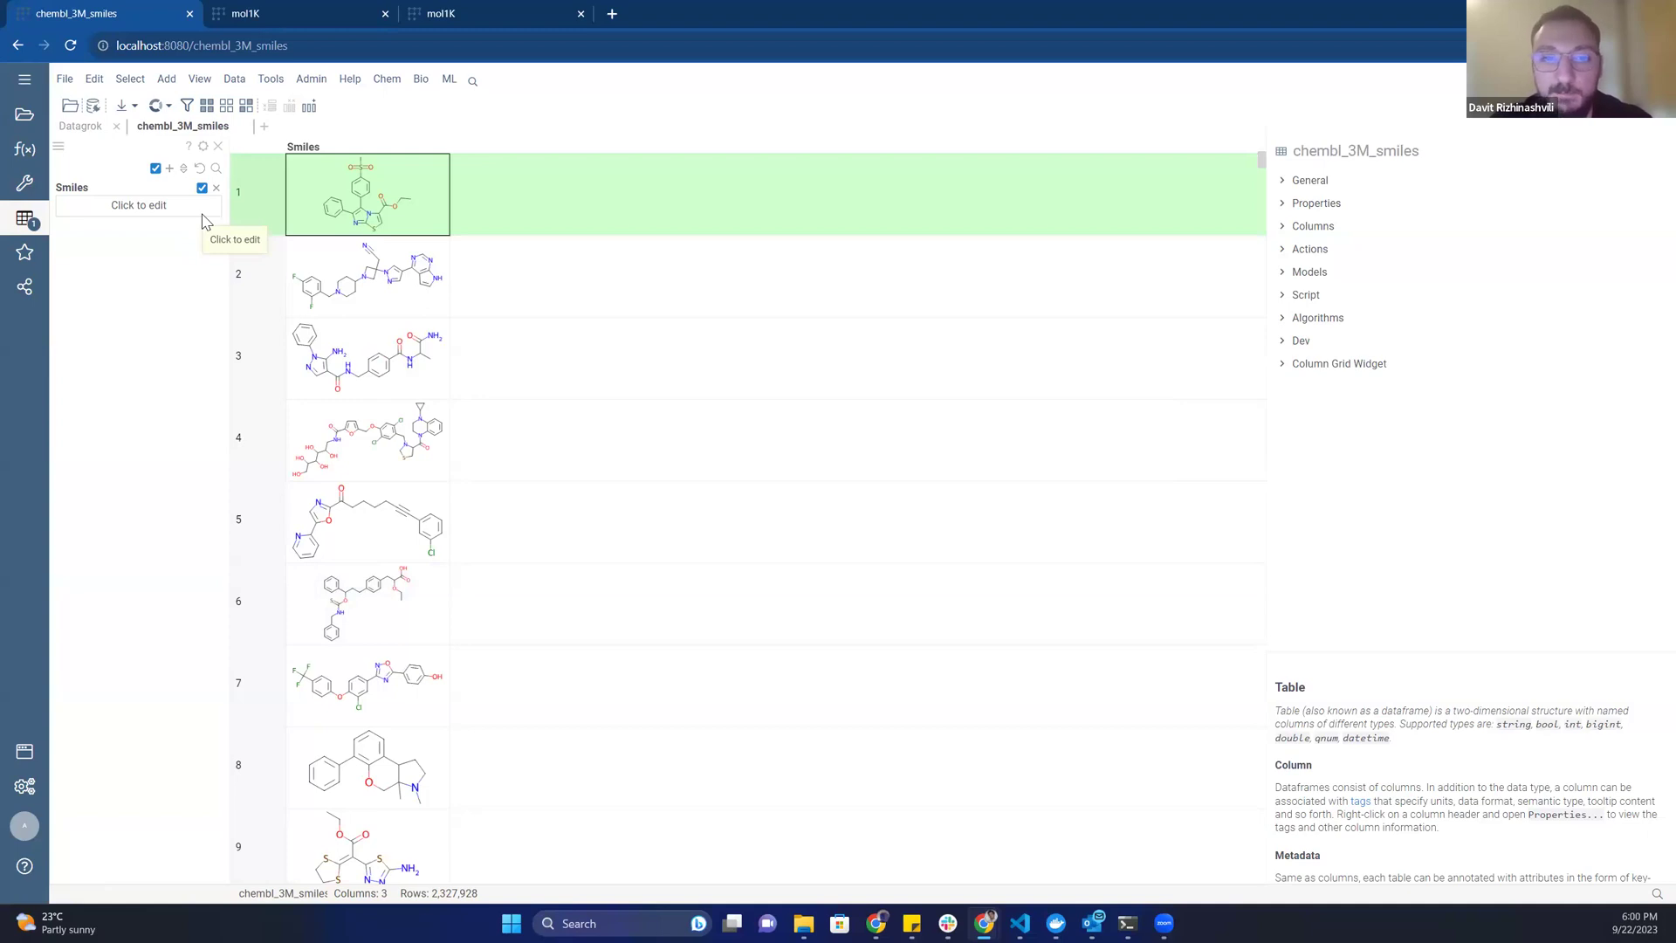
pyautogui.moveTo(28, 590)
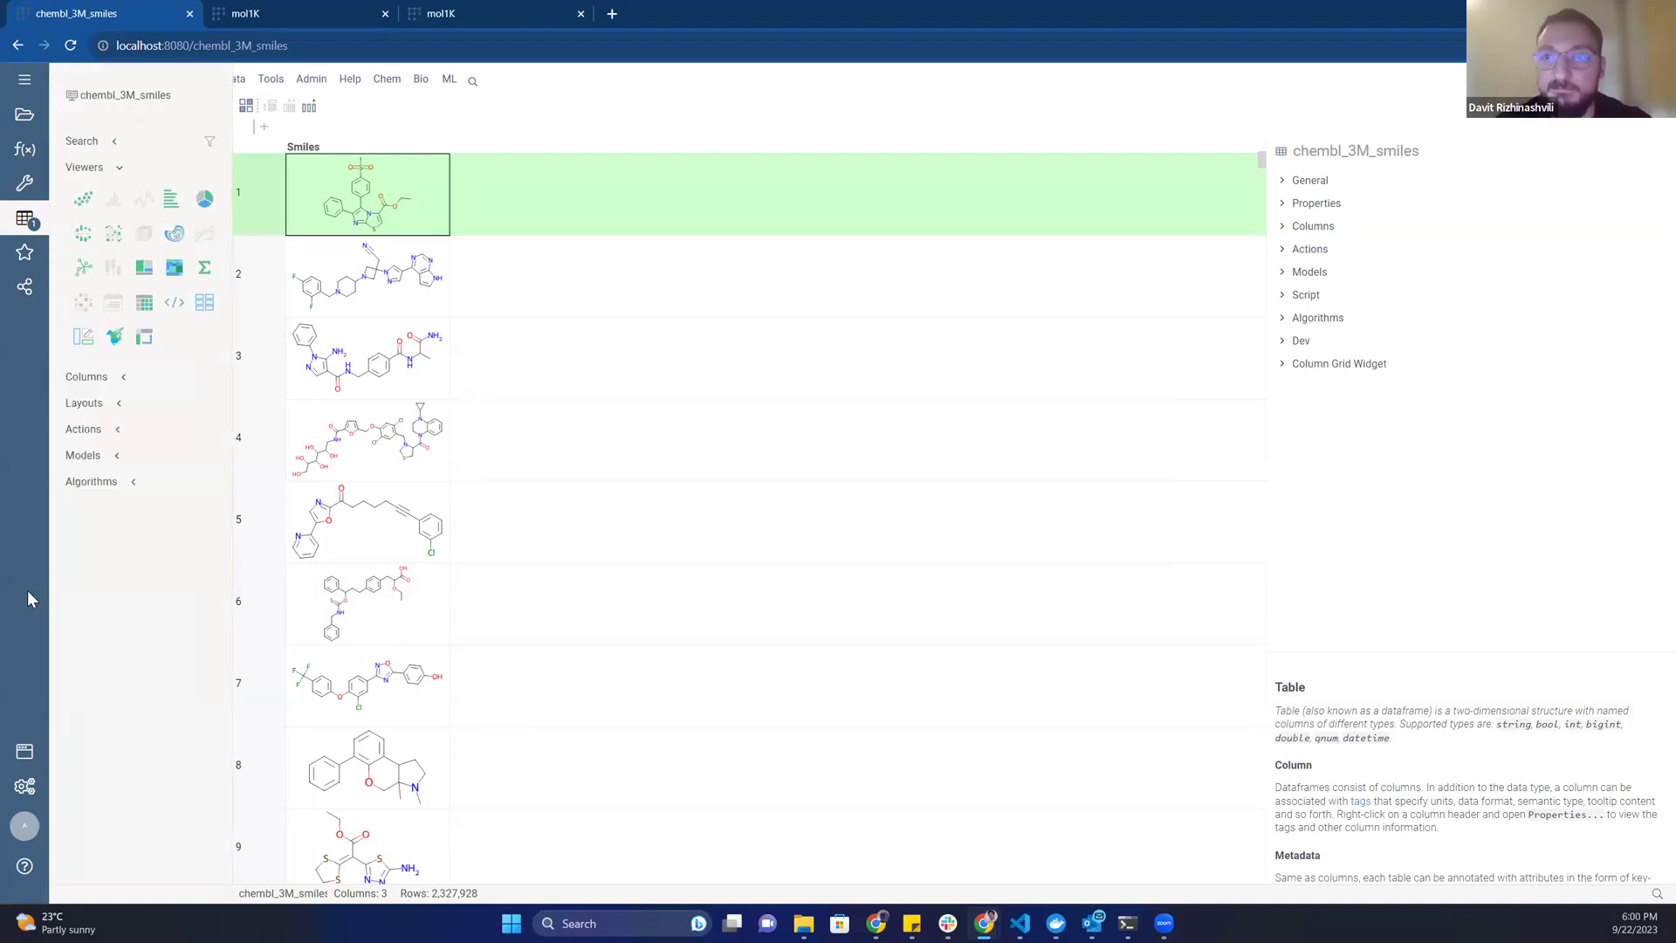